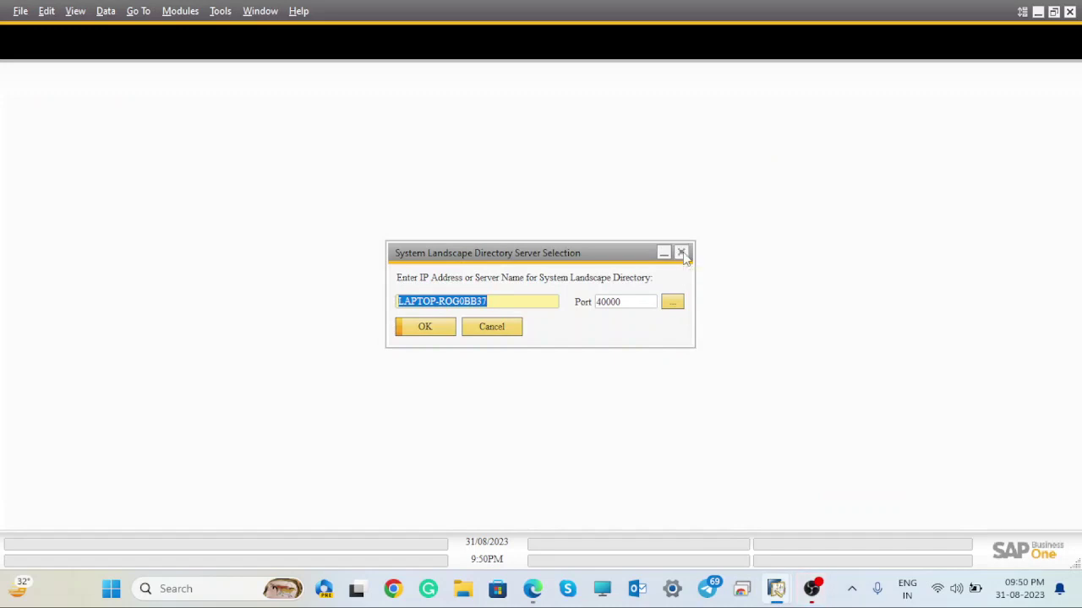
- Dismiss the server and login prompts, then log on to Shreeji with the manager user ID and password
{"action": "left_click", "coordinate": [683, 252]}
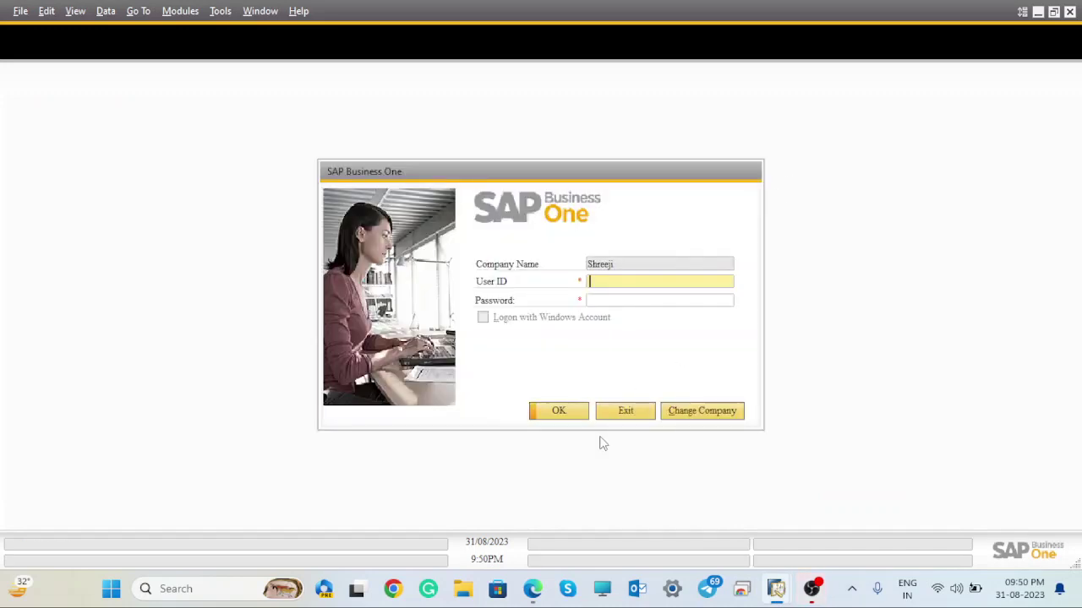
{"action": "left_click", "coordinate": [624, 414]}
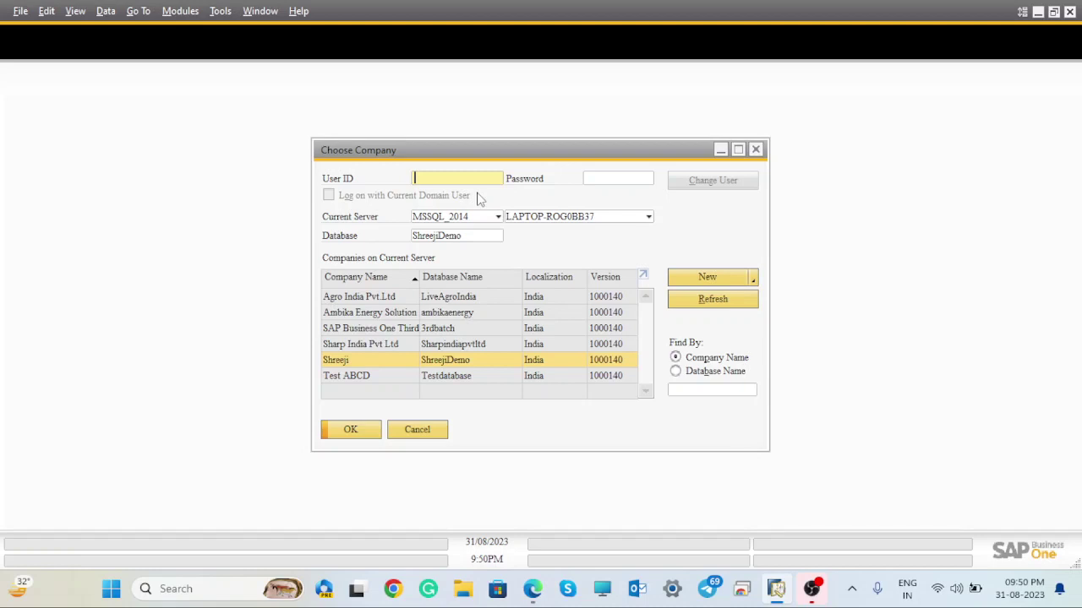
{"action": "type", "text": "manager"}
{"action": "key", "text": "Tab"}
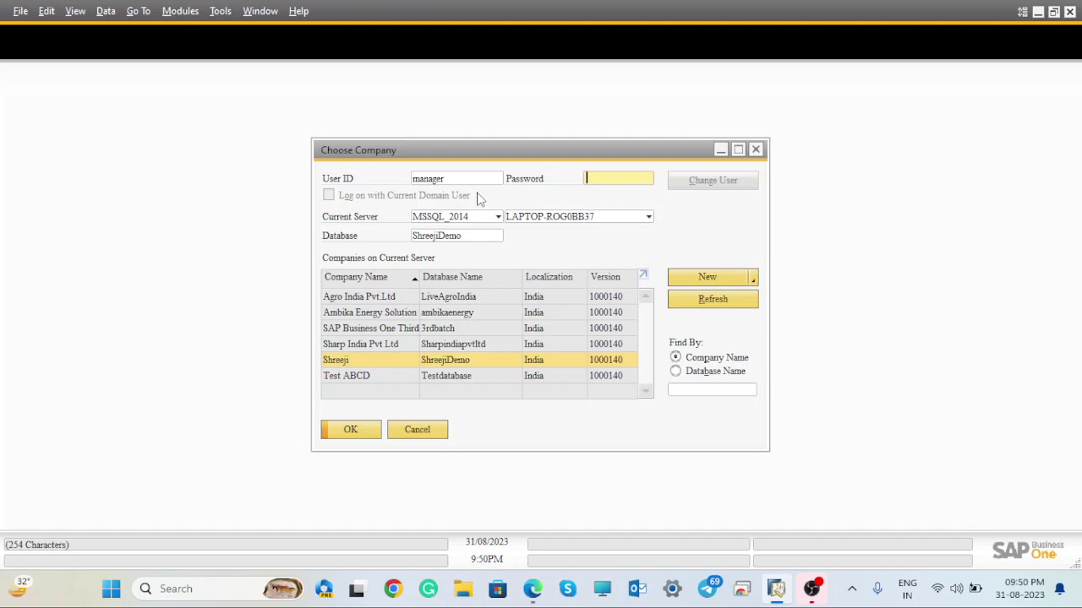
{"action": "type", "text": "123"}
{"action": "key", "text": "BackSpace"}
{"action": "key", "text": "BackSpace"}
{"action": "key", "text": "BackSpace"}
{"action": "type", "text": "123456"}
{"action": "key", "text": "BackSpace"}
{"action": "key", "text": "BackSpace"}
{"action": "key", "text": "BackSpace"}
{"action": "key", "text": "BackSpace"}
{"action": "key", "text": "BackSpace"}
{"action": "key", "text": "BackSpace"}
{"action": "type", "text": "123456789"}
{"action": "left_click", "coordinate": [355, 433]}
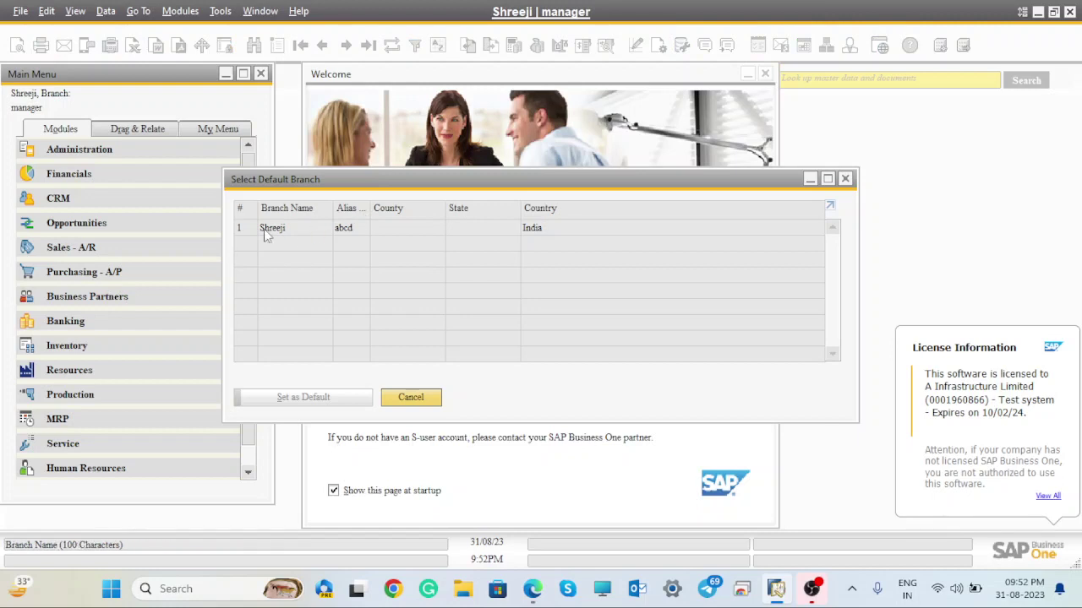
- Select the Shreeji row in Select Default Branch and set it as the default
{"action": "left_click", "coordinate": [245, 228]}
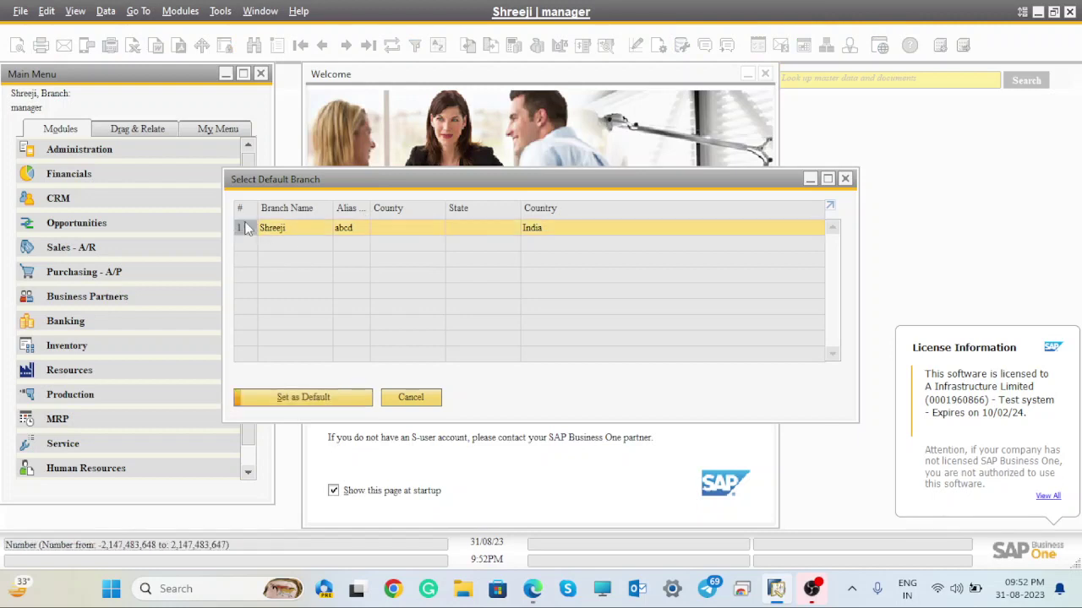
{"action": "left_click", "coordinate": [340, 397]}
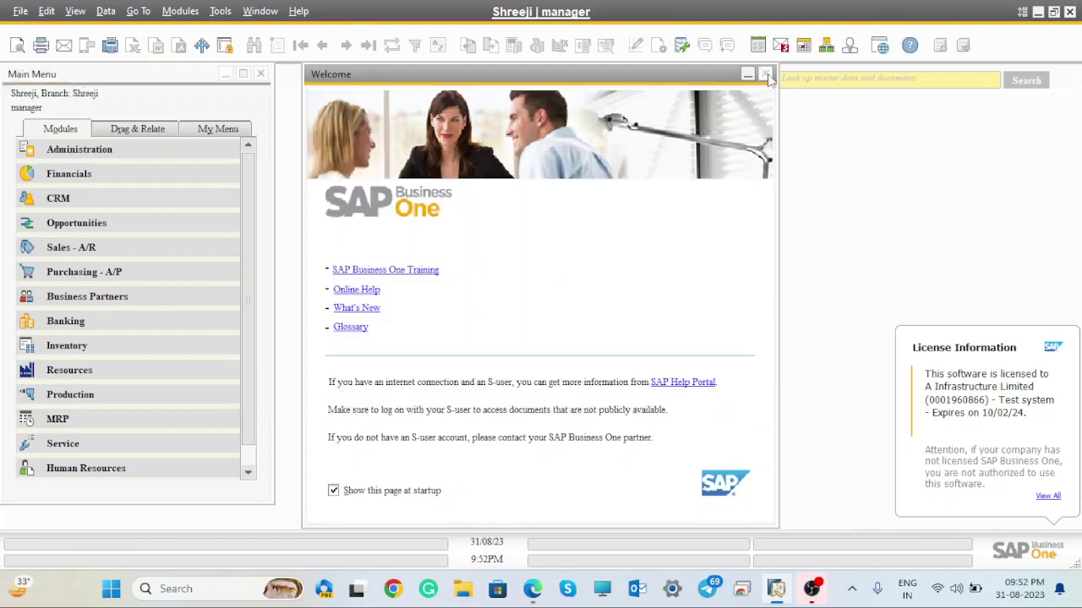
- Find Business Partners Opening Balance through a menu search and open it
{"action": "left_click", "coordinate": [763, 80]}
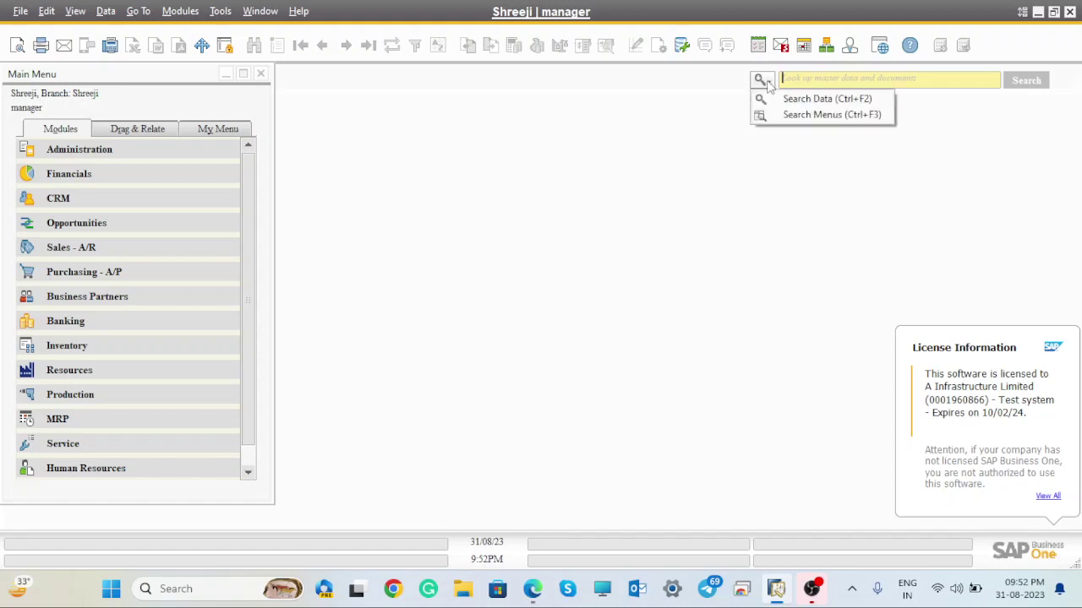
{"action": "left_click", "coordinate": [769, 116]}
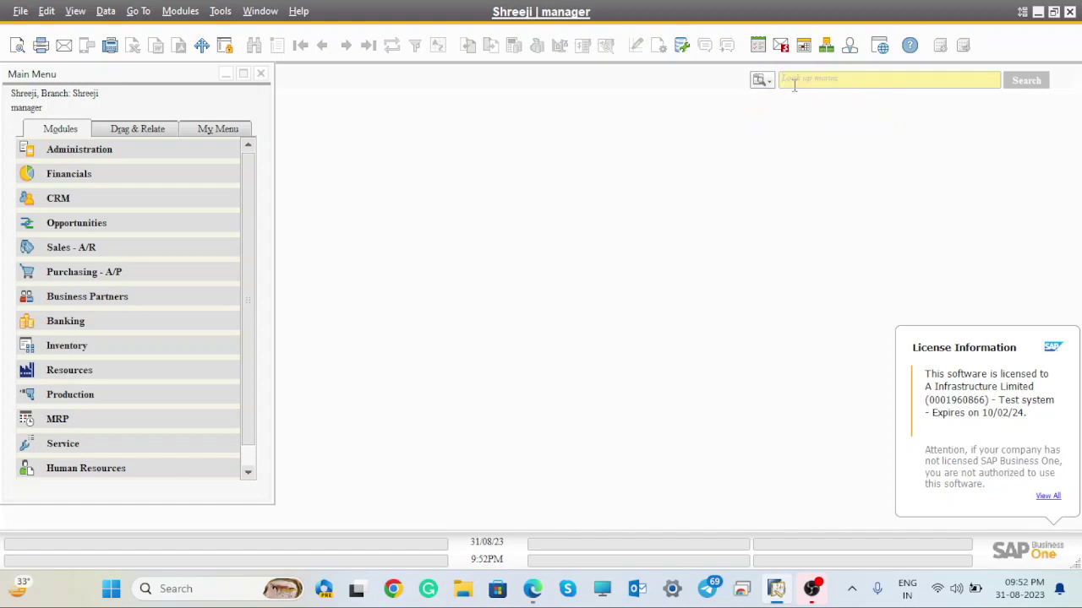
{"action": "type", "text": "Ppen"}
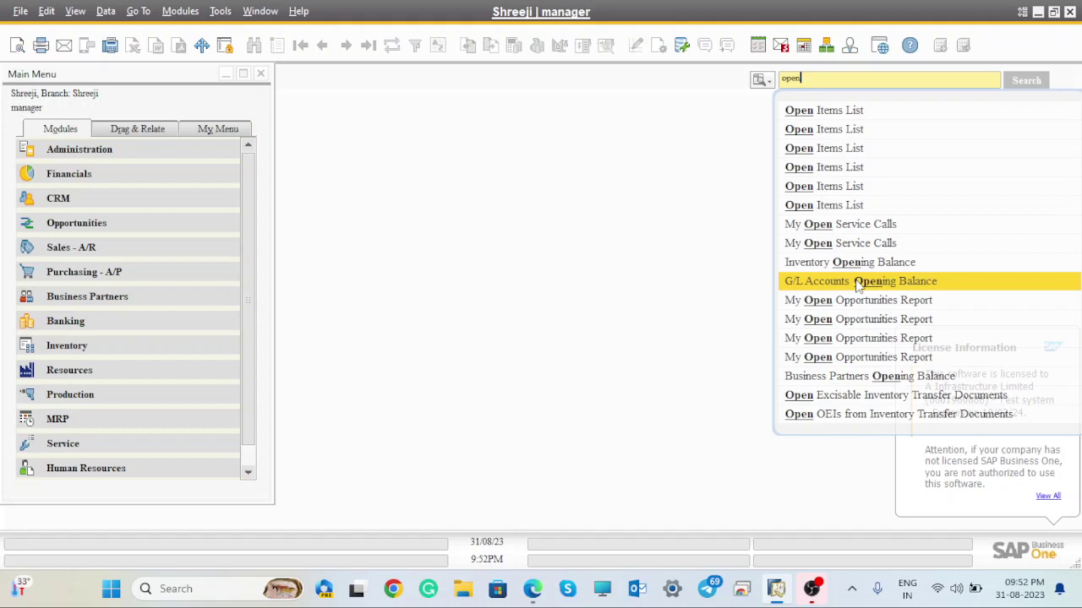
{"action": "left_click", "coordinate": [883, 377]}
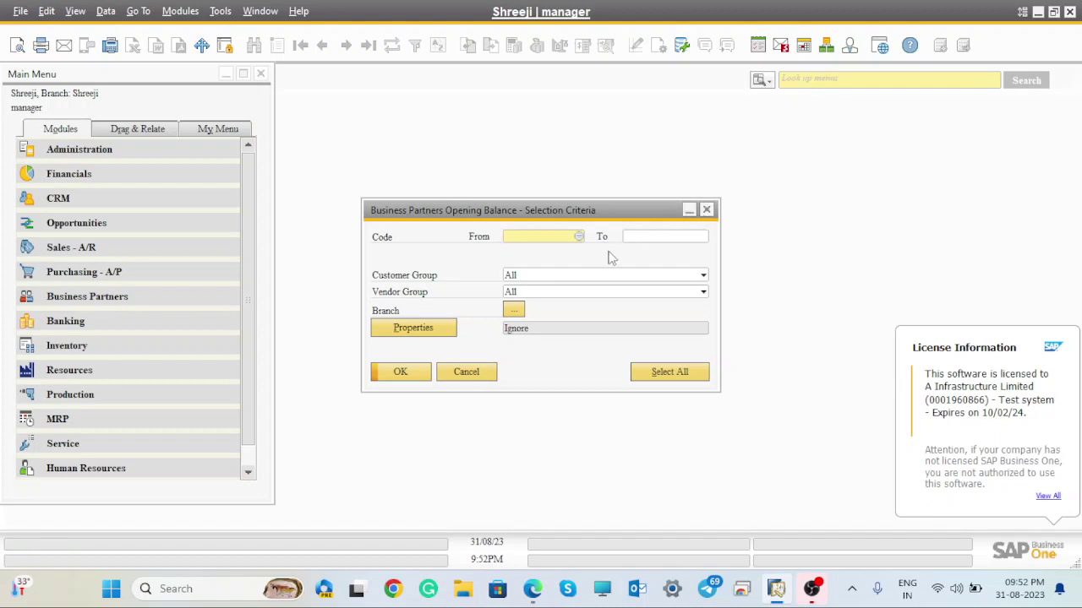
- Set Vendor Group to None, include the Shreeji branch, and show the customer opening balances
{"action": "left_click", "coordinate": [528, 293]}
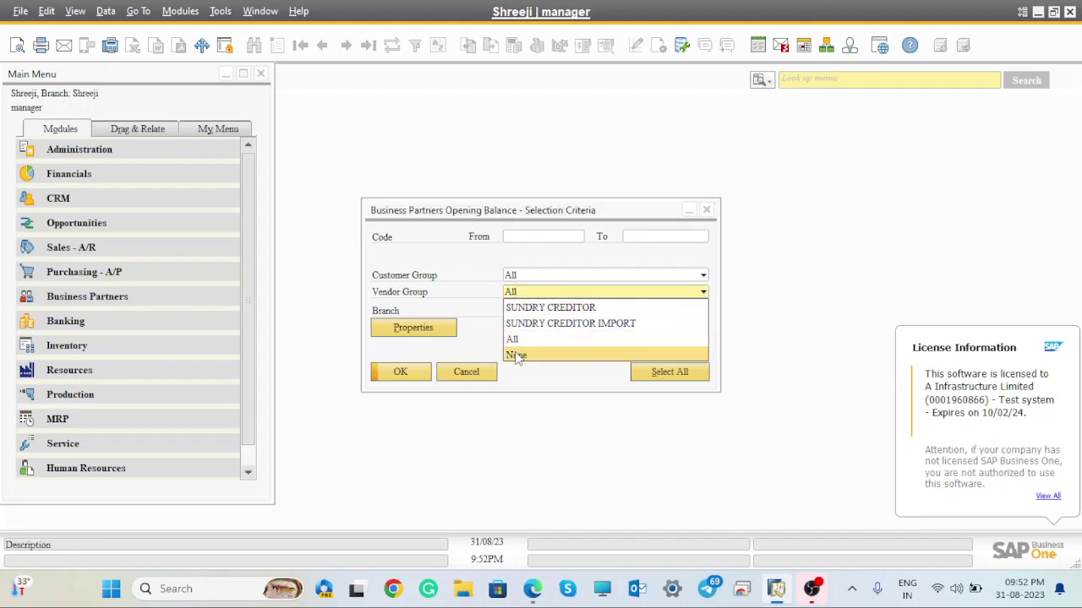
{"action": "left_click", "coordinate": [516, 356]}
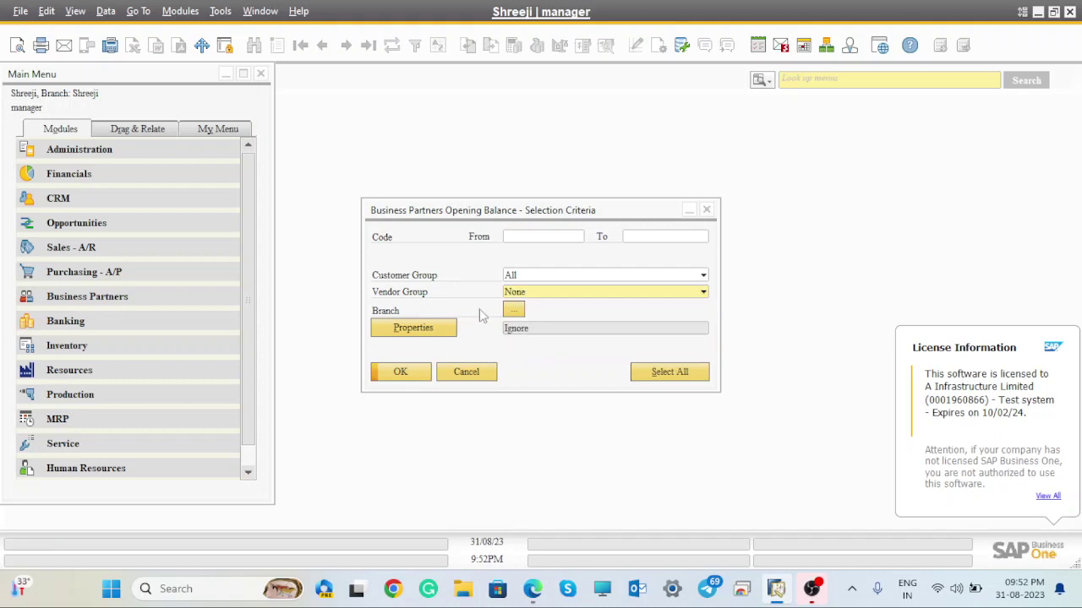
{"action": "left_click", "coordinate": [513, 311]}
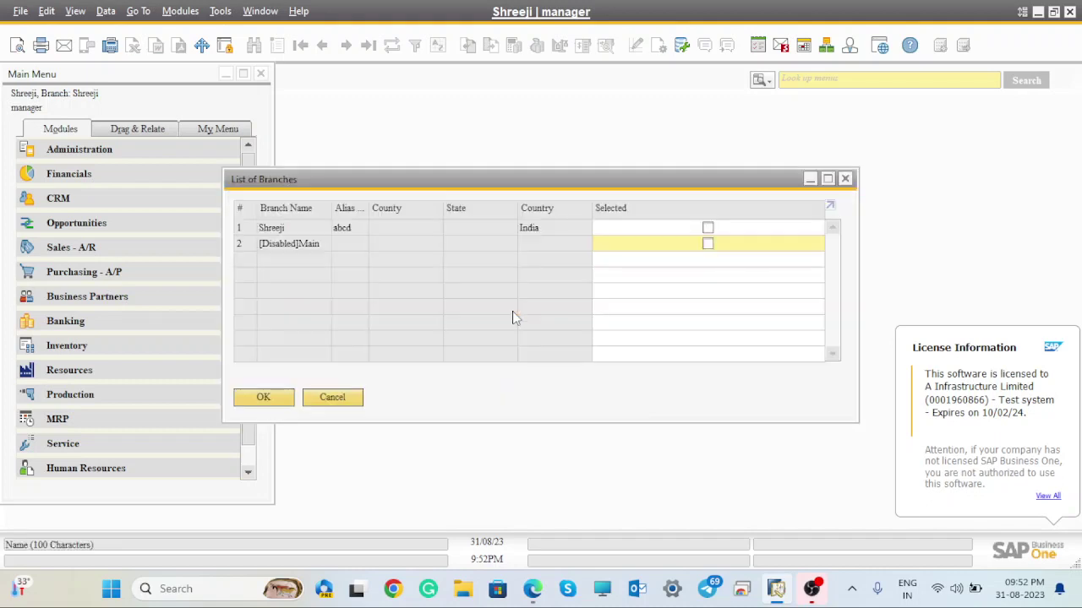
{"action": "left_click", "coordinate": [708, 229]}
{"action": "left_click", "coordinate": [264, 399]}
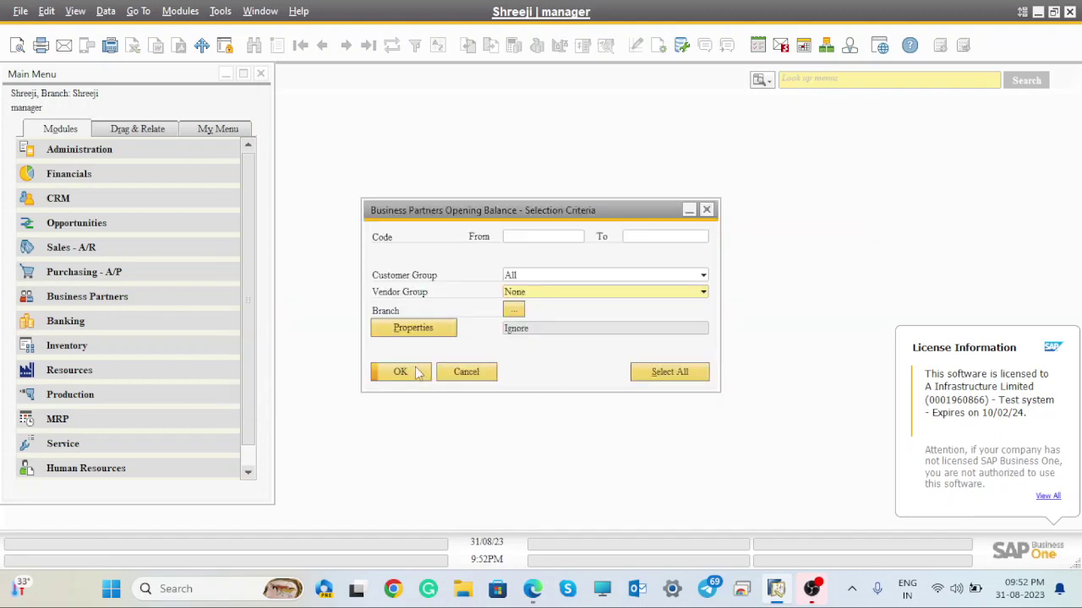
{"action": "left_click", "coordinate": [401, 372]}
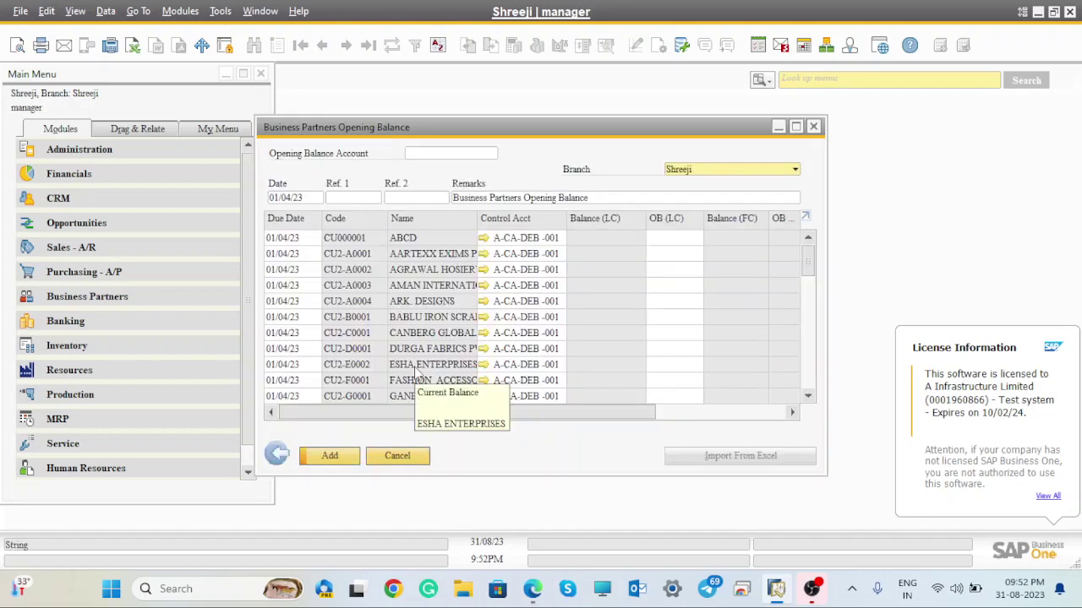
- Maximize the opening balance window and copy the whole table
{"action": "left_click", "coordinate": [795, 127]}
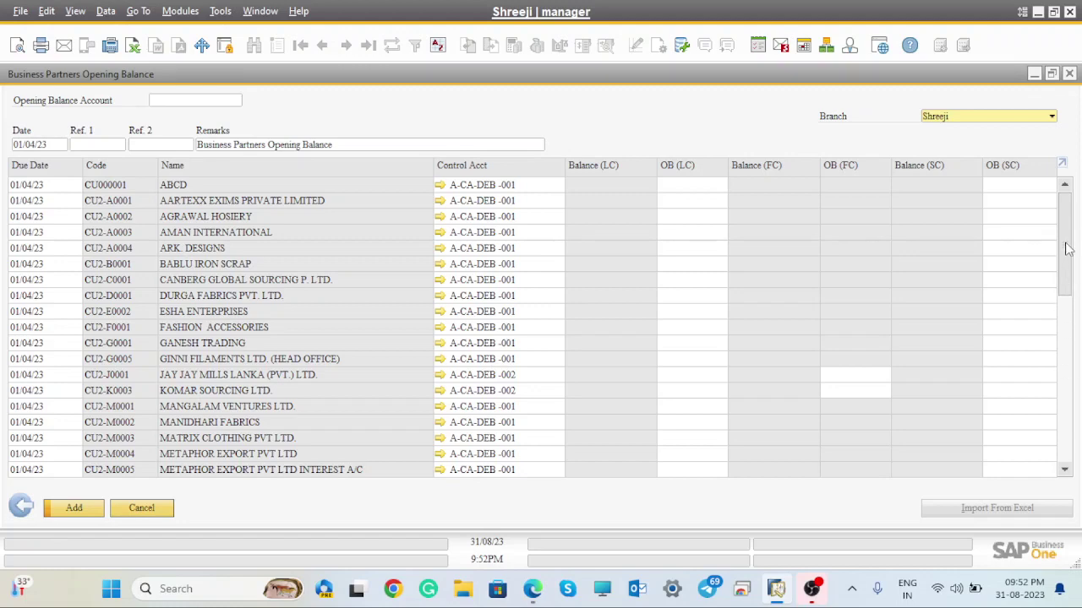
{"action": "left_click_drag", "start_coordinate": [1066, 250], "coordinate": [1066, 160]}
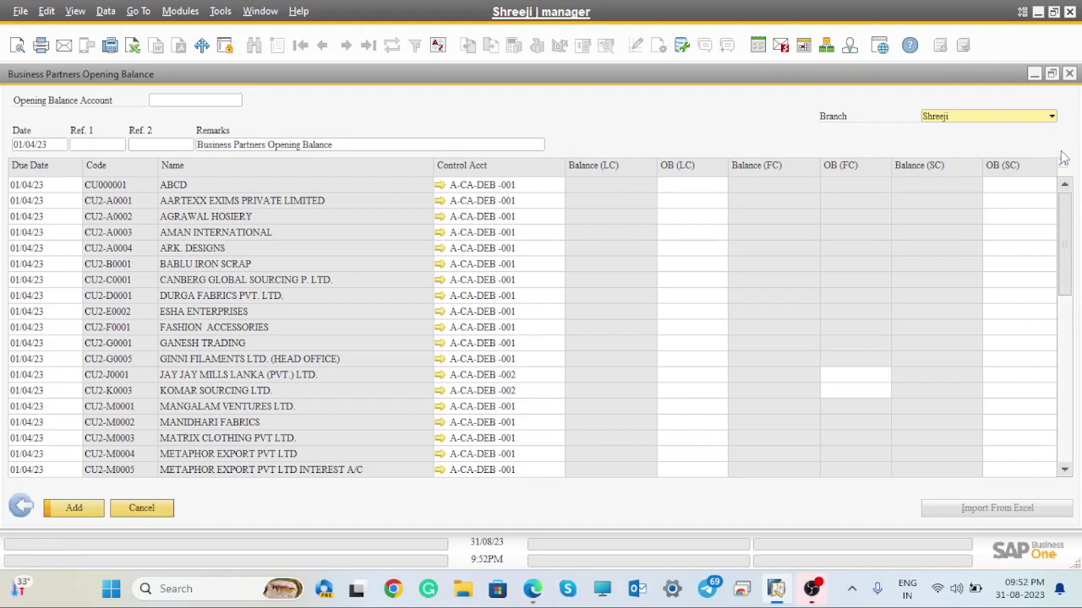
{"action": "right_click", "coordinate": [1063, 171]}
{"action": "left_click", "coordinate": [1043, 187]}
- Minimize SAP Business One and launch Excel 2016 from a Windows search for 'excell'
{"action": "left_click", "coordinate": [1039, 11]}
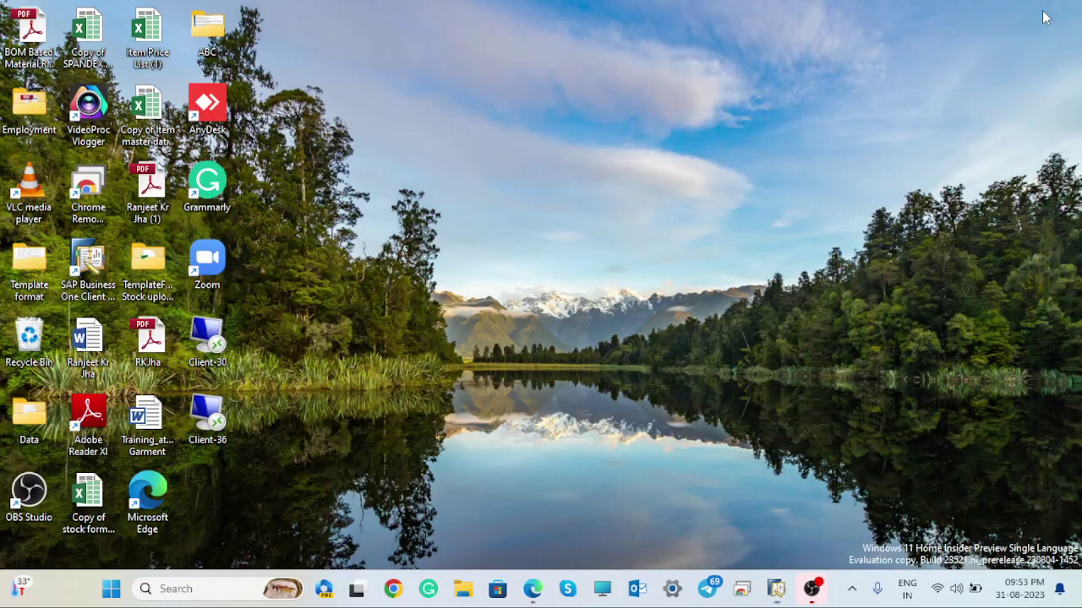
{"action": "left_click", "coordinate": [211, 589]}
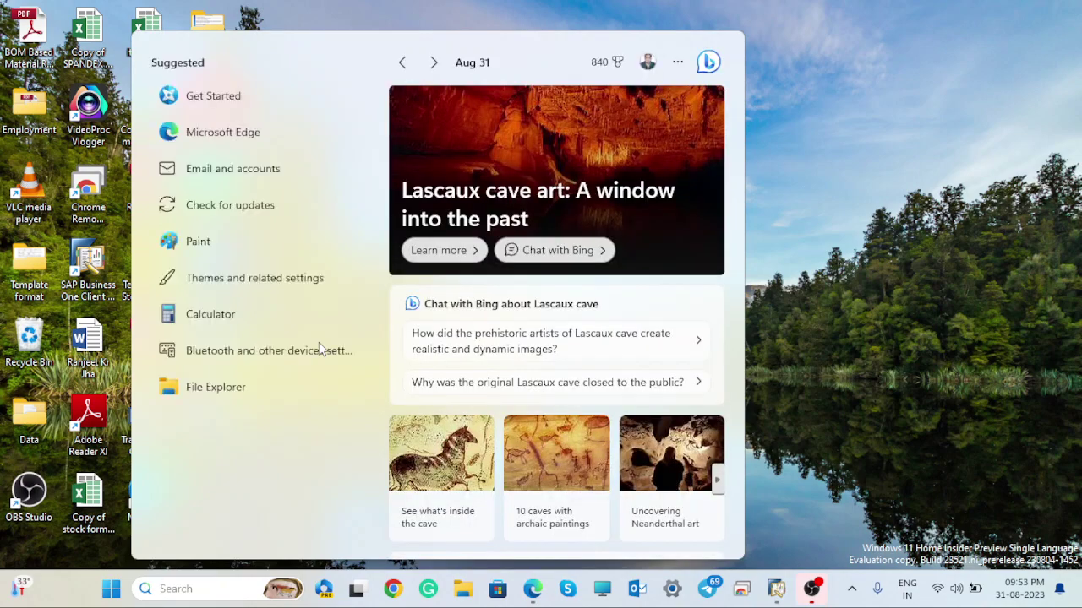
{"action": "type", "text": "c"}
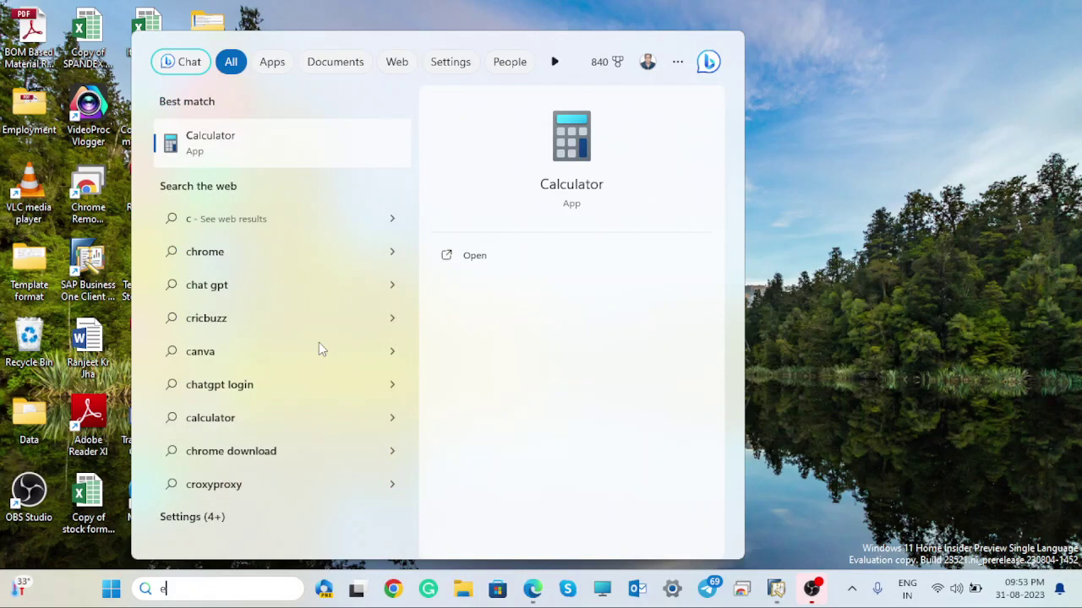
{"action": "key", "text": "BackSpace"}
{"action": "type", "text": "excell"}
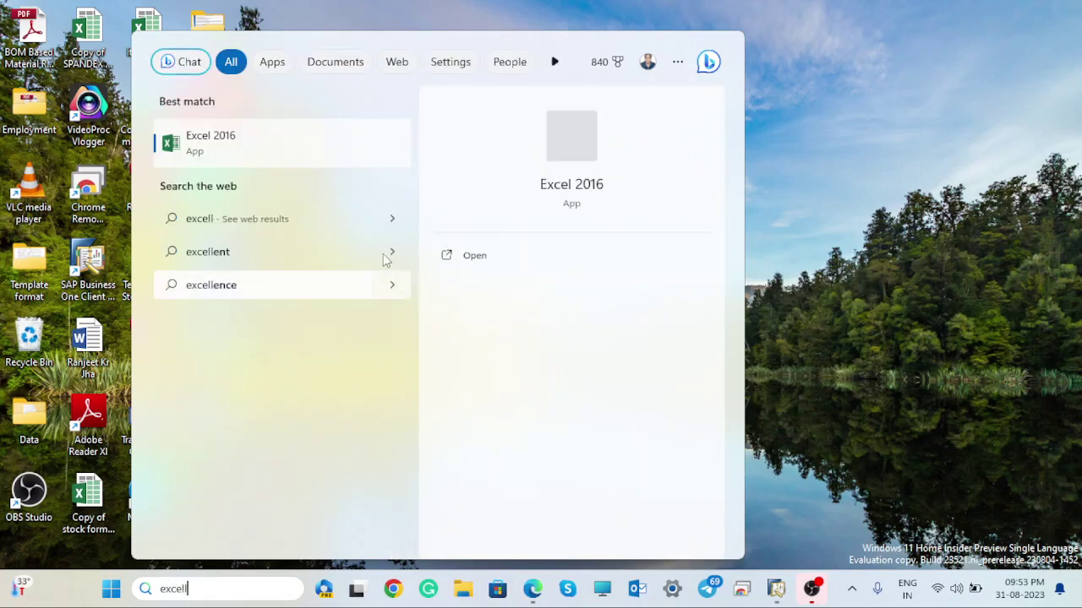
{"action": "left_click", "coordinate": [477, 256]}
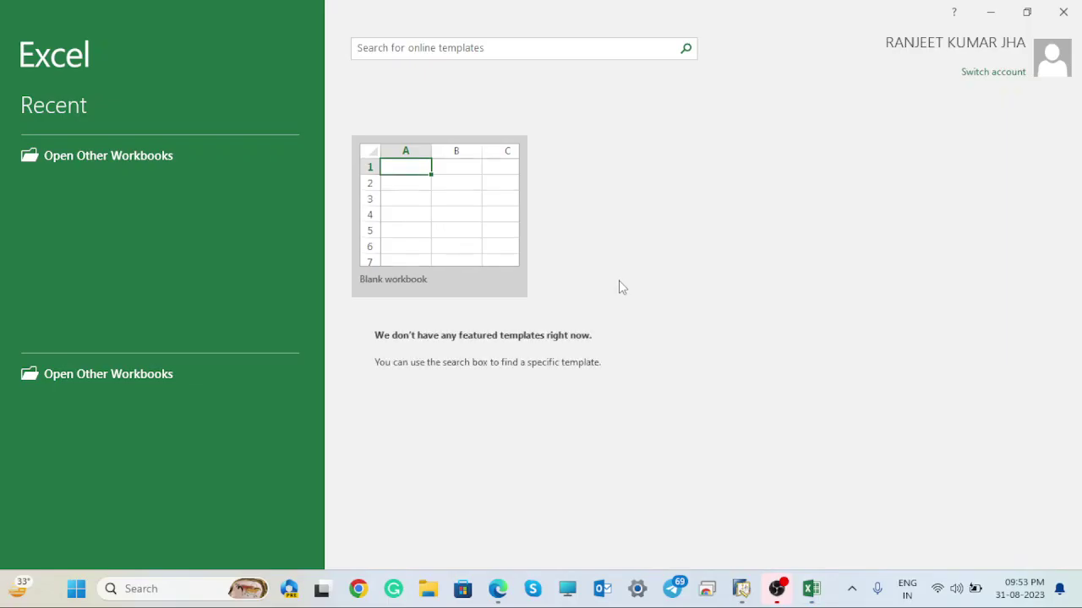
- Create a blank workbook and paste the copied table as text at A1
{"action": "left_click", "coordinate": [437, 197]}
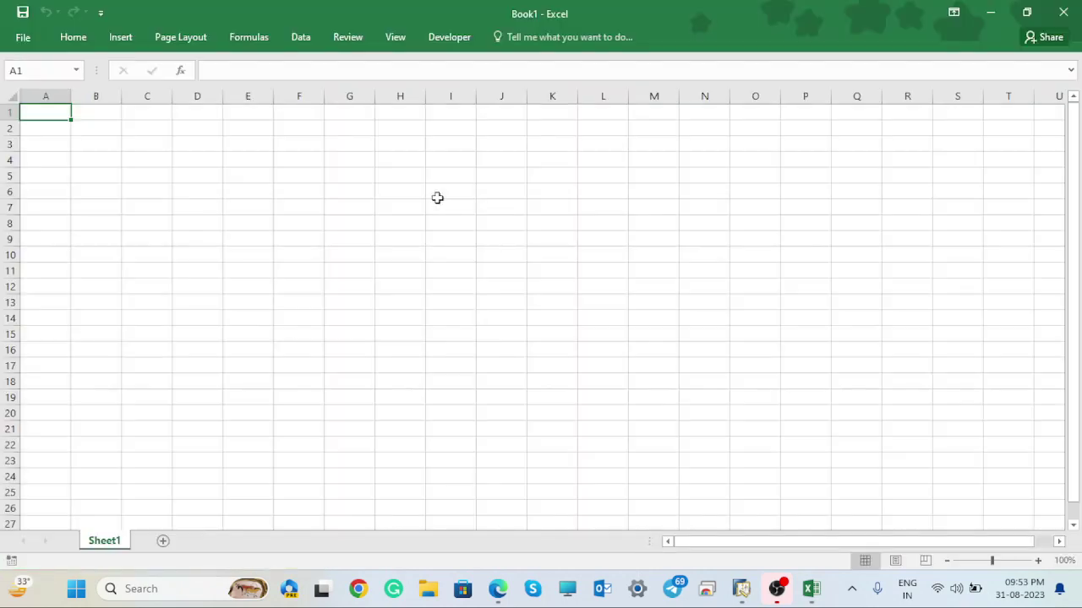
{"action": "left_click", "coordinate": [437, 194]}
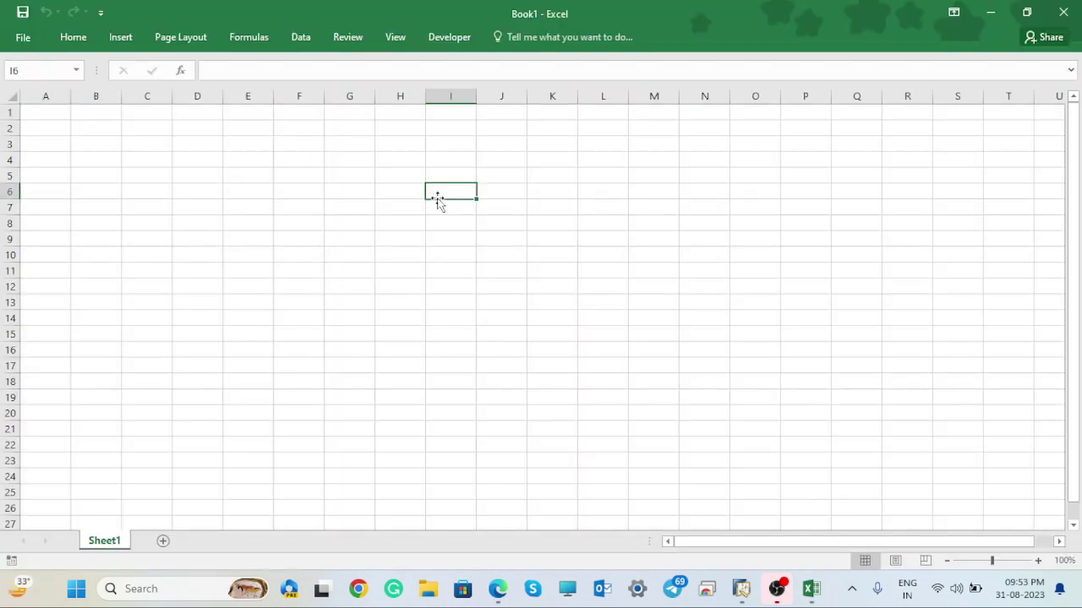
{"action": "left_click", "coordinate": [45, 109]}
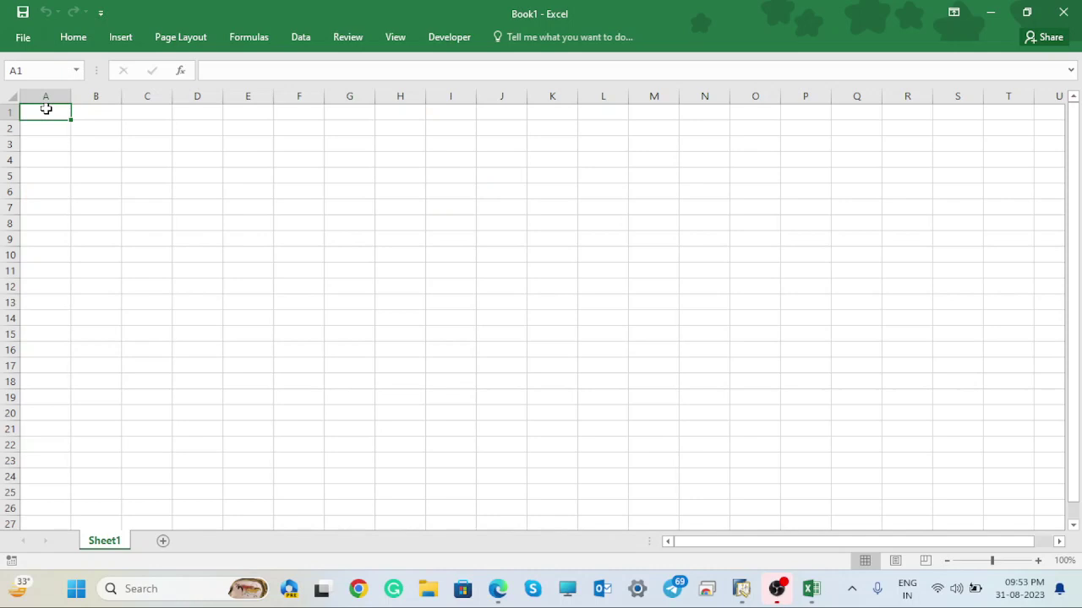
{"action": "right_click", "coordinate": [47, 109]}
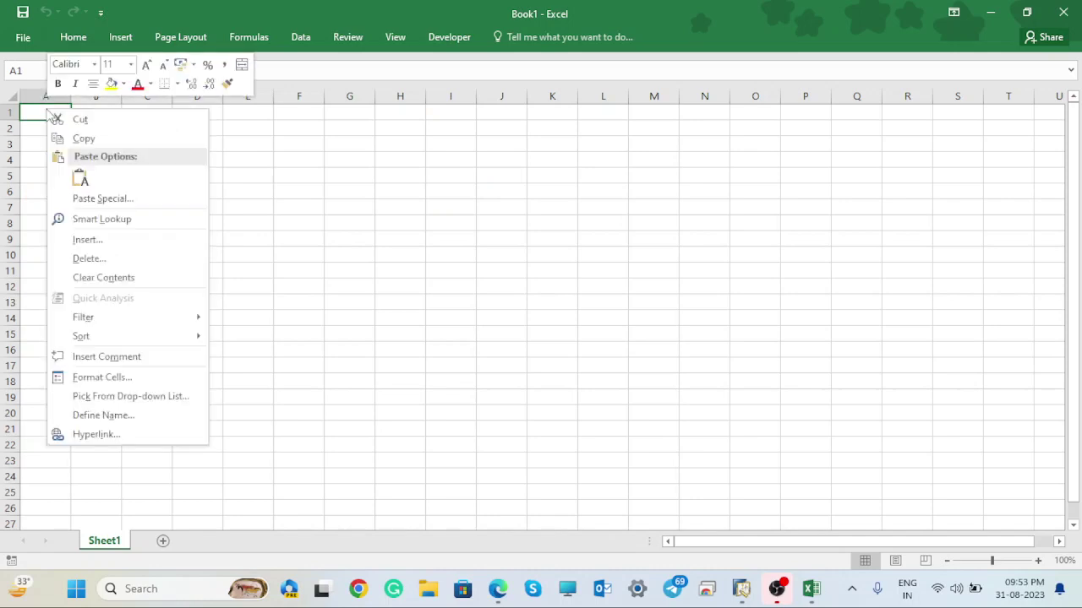
{"action": "left_click", "coordinate": [81, 180]}
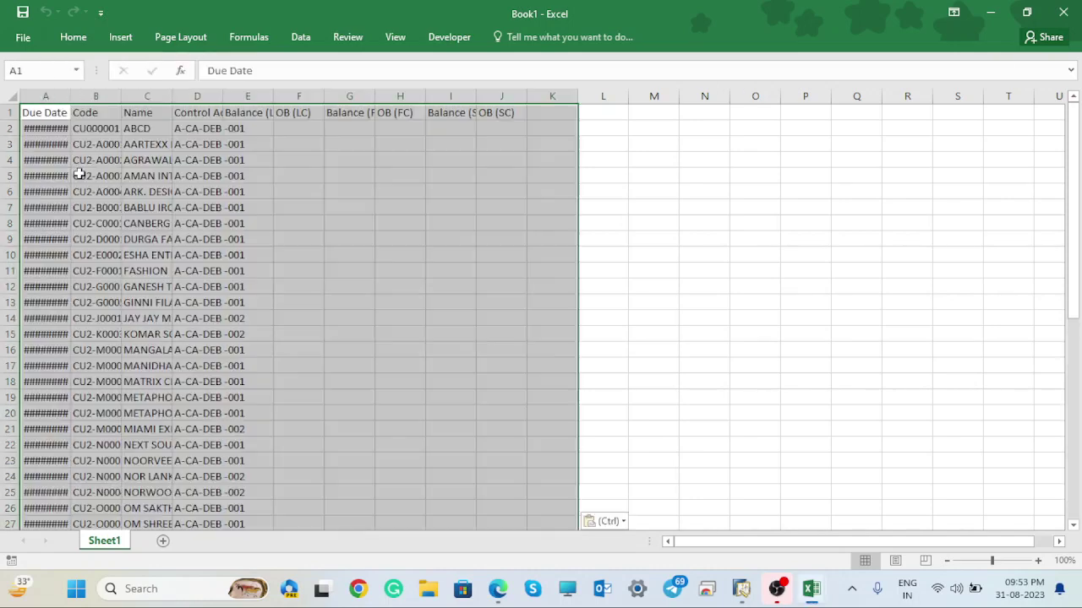
- AutoFit columns A, B and then every column so dates, codes and headers display fully
{"action": "double_click", "coordinate": [71, 94]}
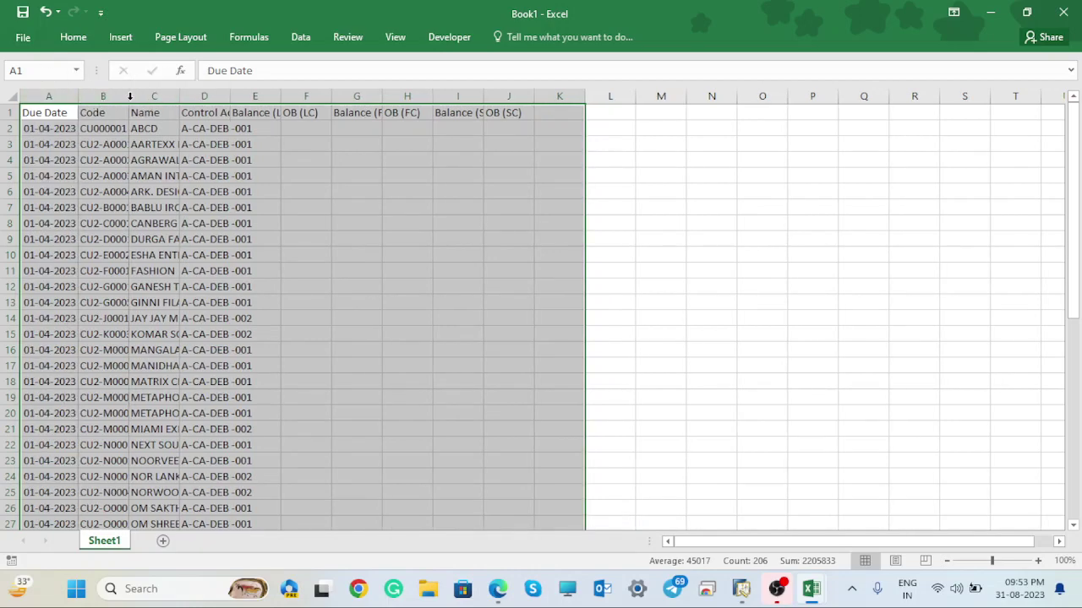
{"action": "double_click", "coordinate": [129, 95]}
{"action": "left_click", "coordinate": [11, 96]}
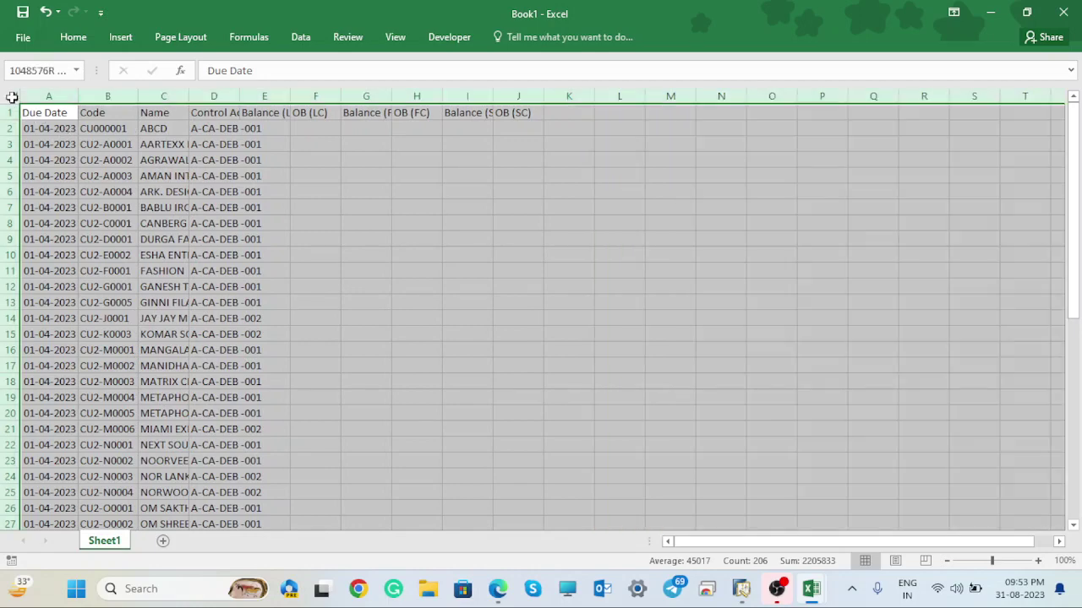
{"action": "double_click", "coordinate": [239, 96]}
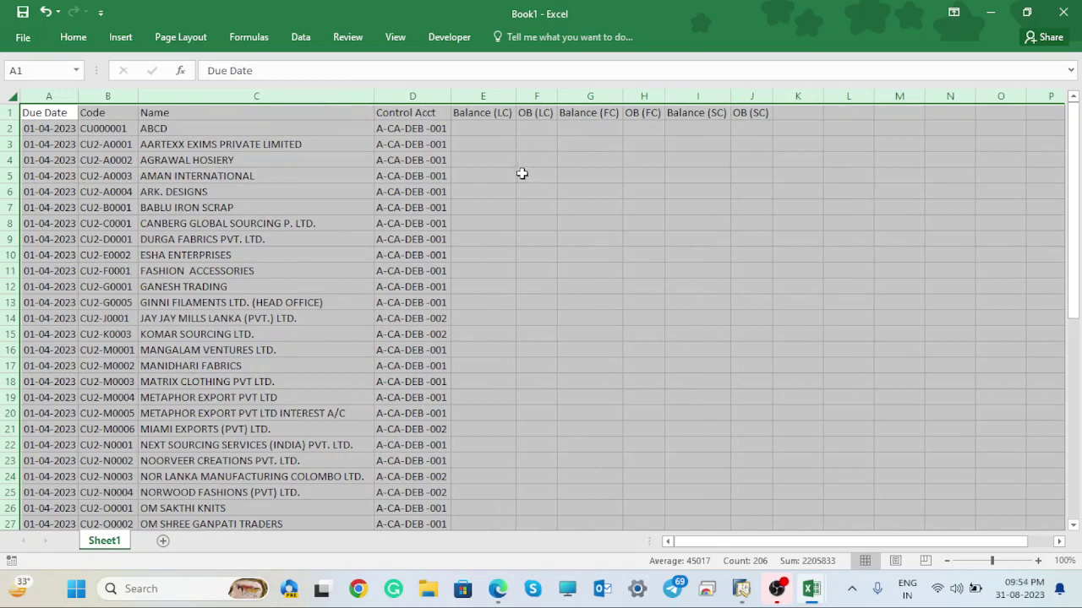
- Rename header G1 to Credit and H1 to Debit, and clear headers I1 and J1
{"action": "left_click", "coordinate": [525, 171]}
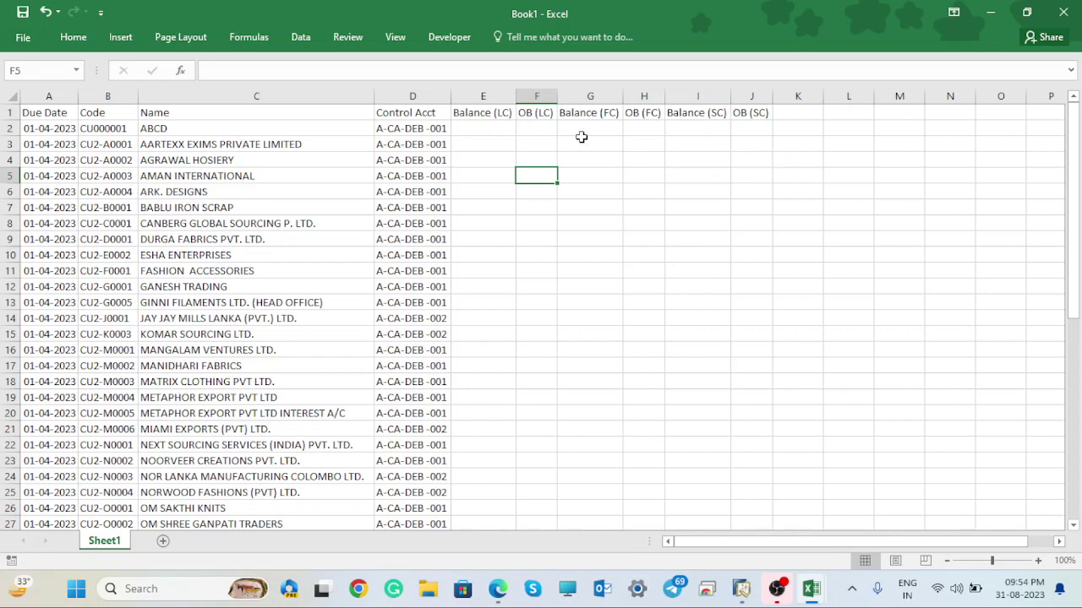
{"action": "left_click", "coordinate": [594, 112]}
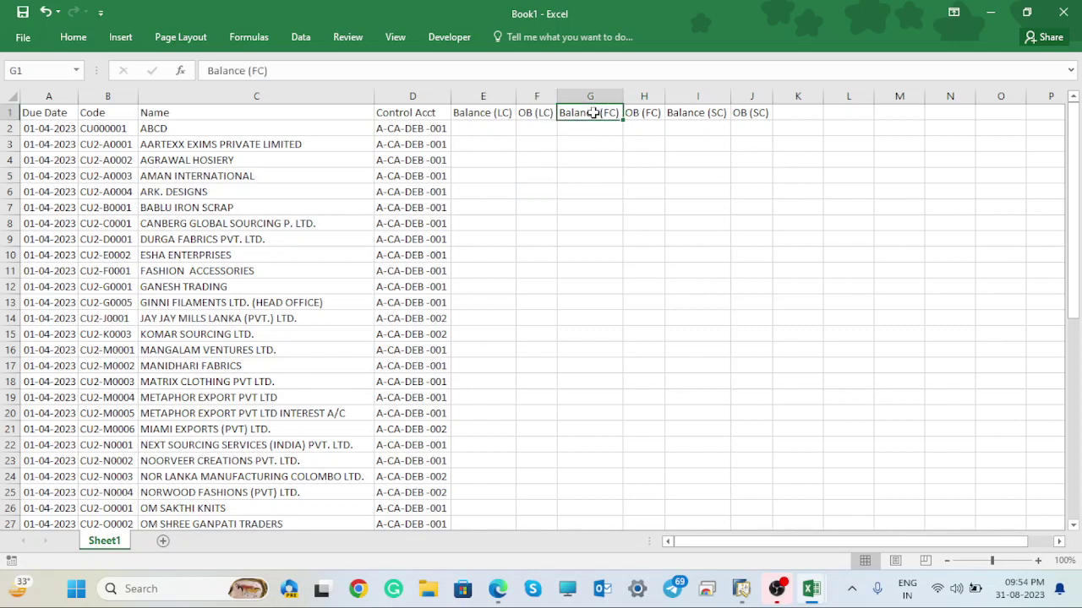
{"action": "type", "text": "C"}
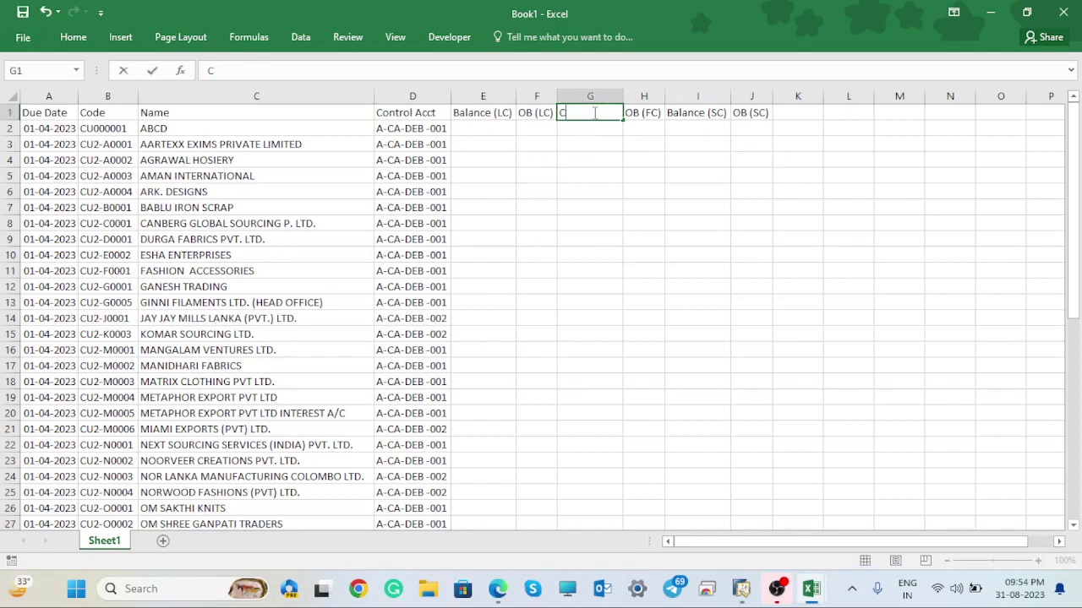
{"action": "type", "text": "redit"}
{"action": "left_click", "coordinate": [655, 118]}
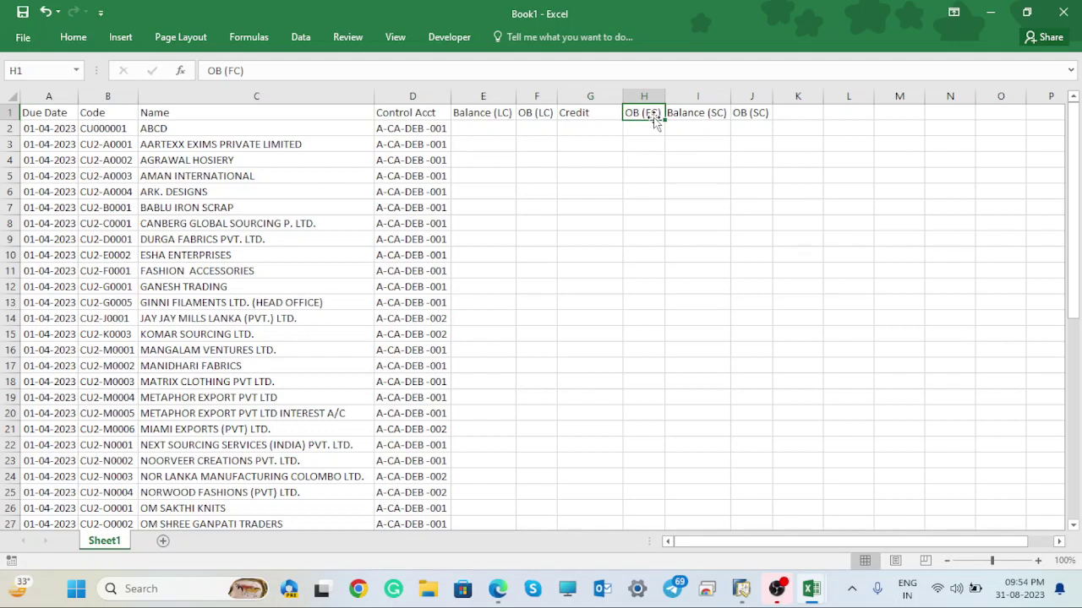
{"action": "type", "text": "De"}
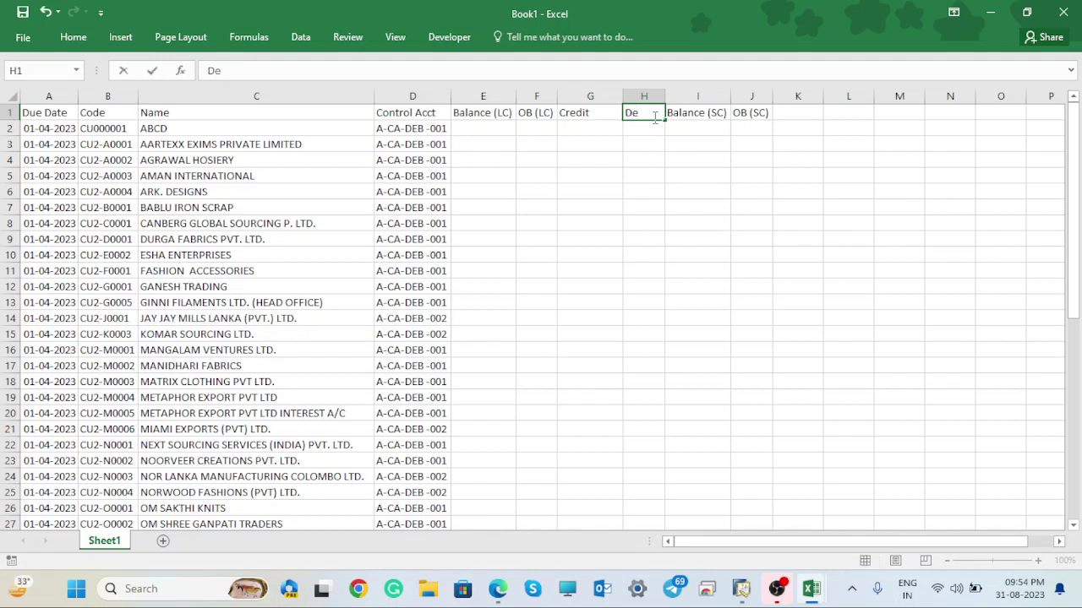
{"action": "type", "text": "bit"}
{"action": "left_click", "coordinate": [715, 112]}
{"action": "key", "text": "Delete"}
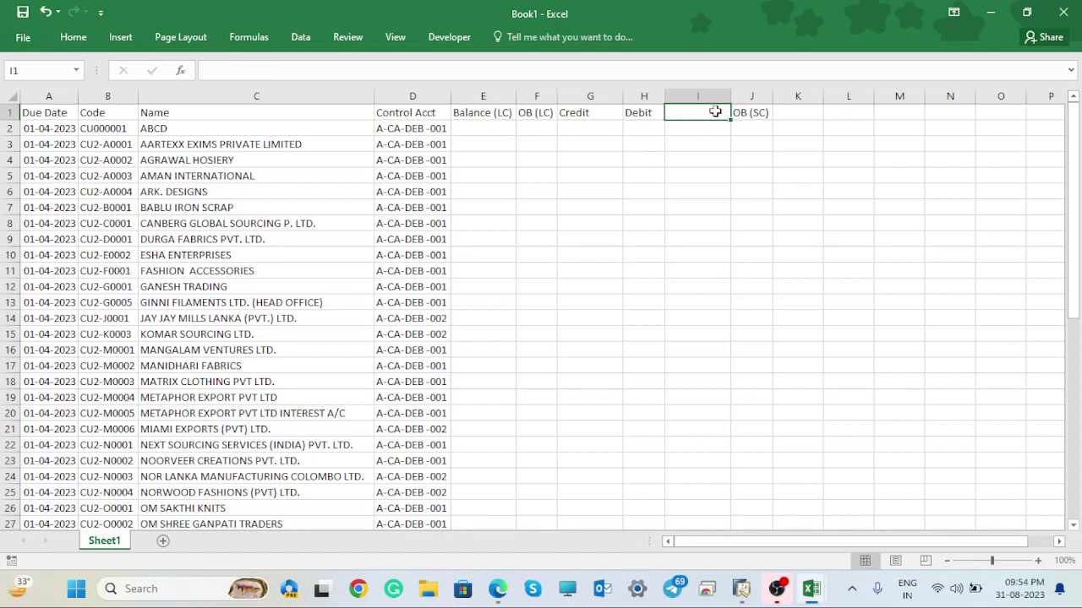
{"action": "left_click", "coordinate": [763, 113]}
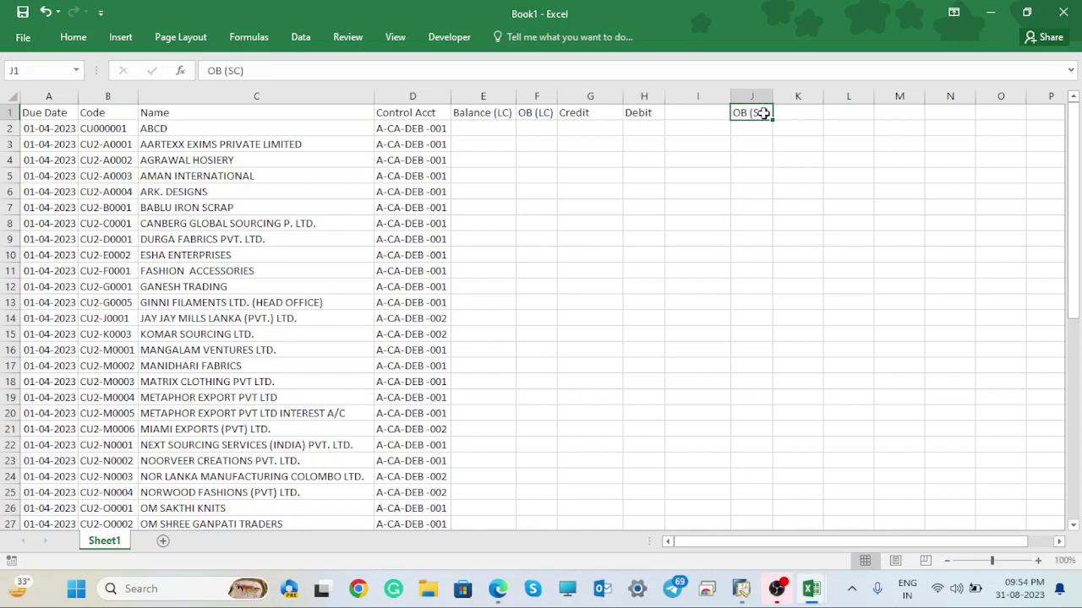
{"action": "key", "text": "Delete"}
- Fill header row 1 with yellow
{"action": "left_click", "coordinate": [7, 112]}
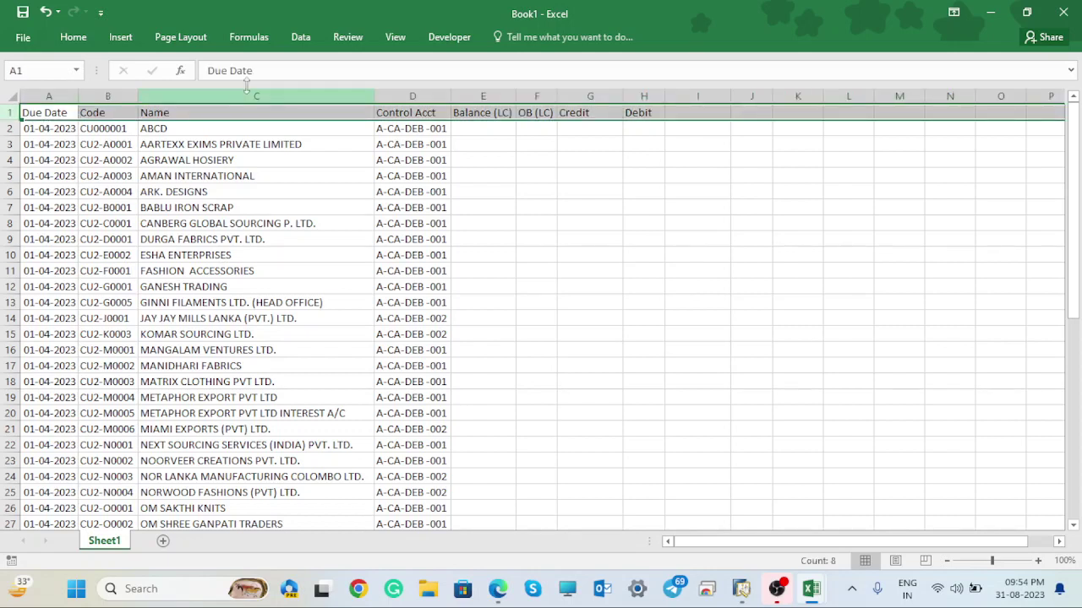
{"action": "left_click", "coordinate": [73, 37]}
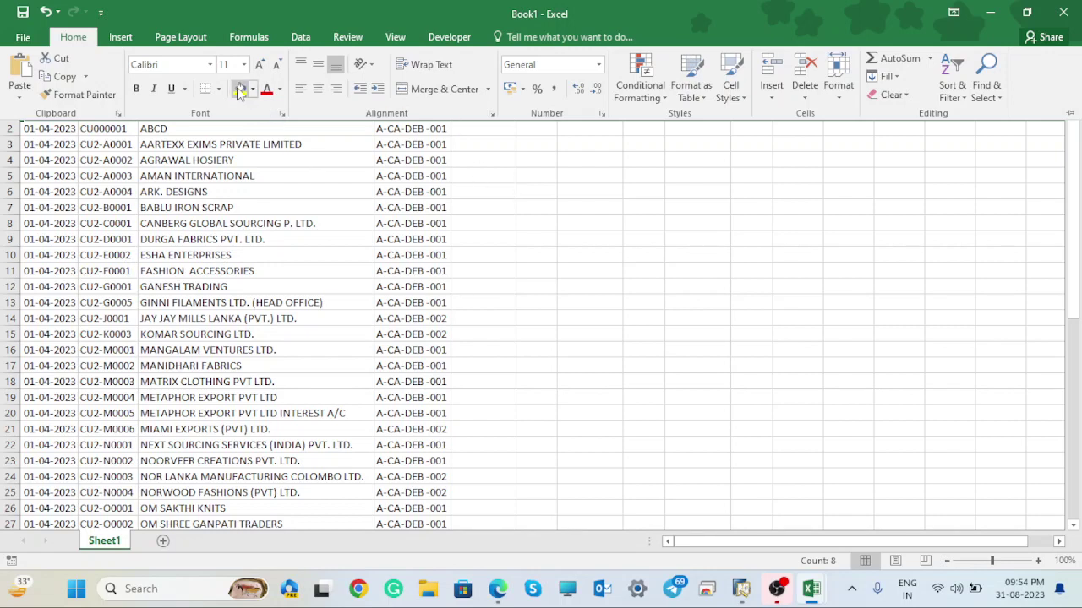
{"action": "left_click", "coordinate": [663, 214]}
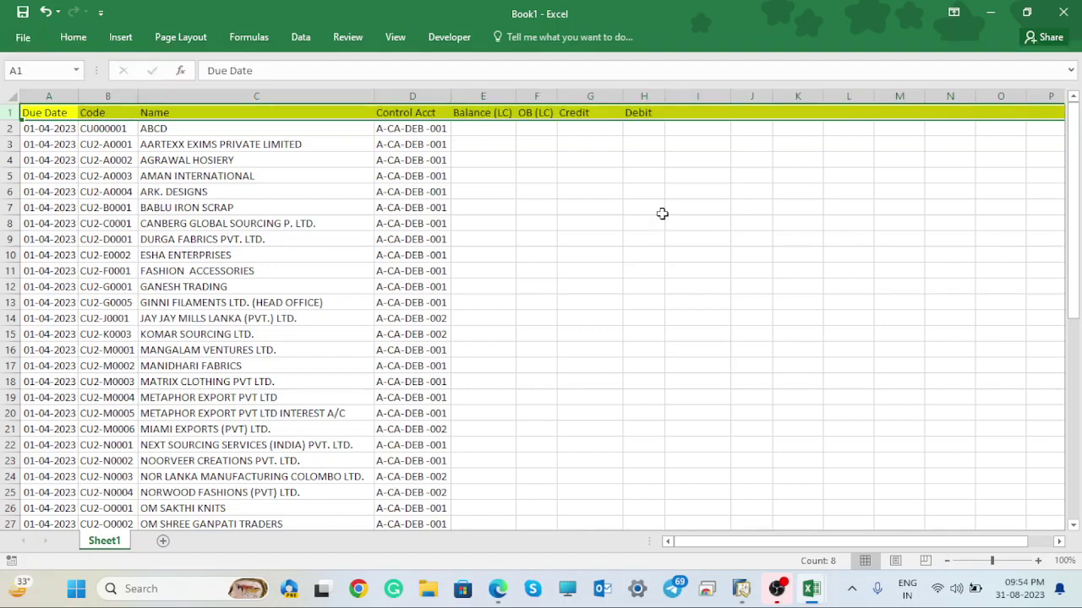
{"action": "left_click", "coordinate": [627, 158]}
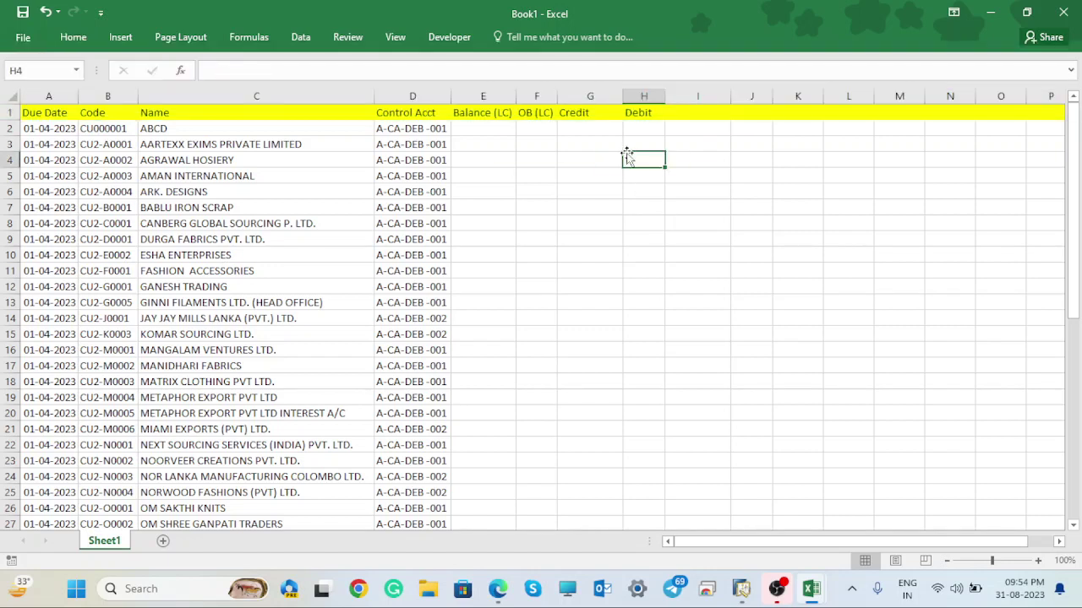
- Select cells in the Credit and Debit columns and move G5:G8 to I4
{"action": "left_click", "coordinate": [583, 128]}
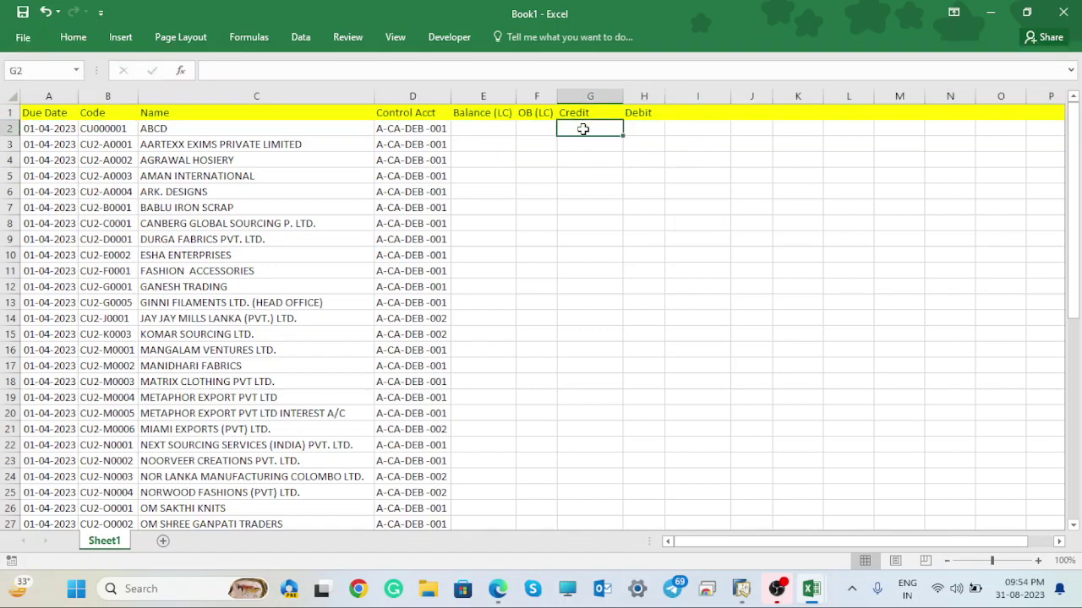
{"action": "left_click", "coordinate": [642, 132]}
{"action": "left_click_drag", "start_coordinate": [586, 176], "coordinate": [597, 224]}
{"action": "left_click", "coordinate": [666, 165]}
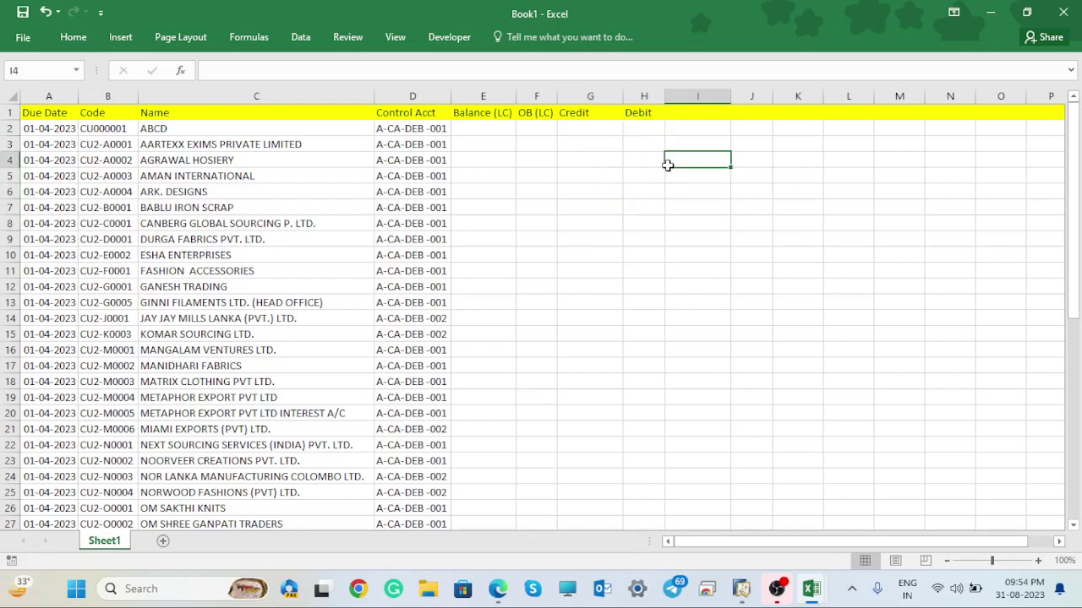
- Minimize Excel, close its start screen, and open the TemplateFGS FG Stock upload folder
{"action": "left_click", "coordinate": [992, 13]}
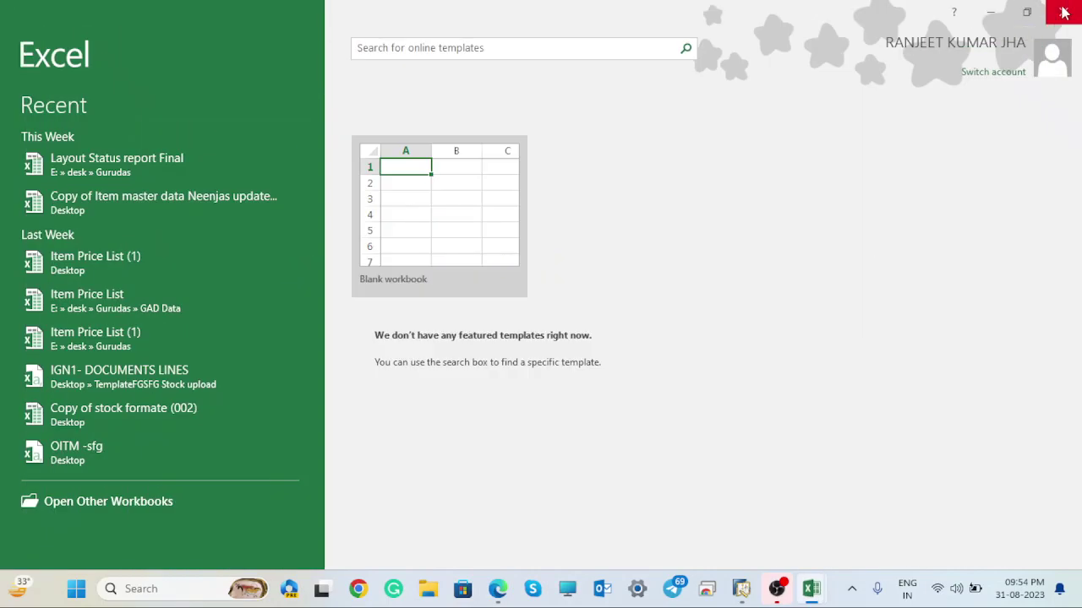
{"action": "left_click", "coordinate": [1063, 11]}
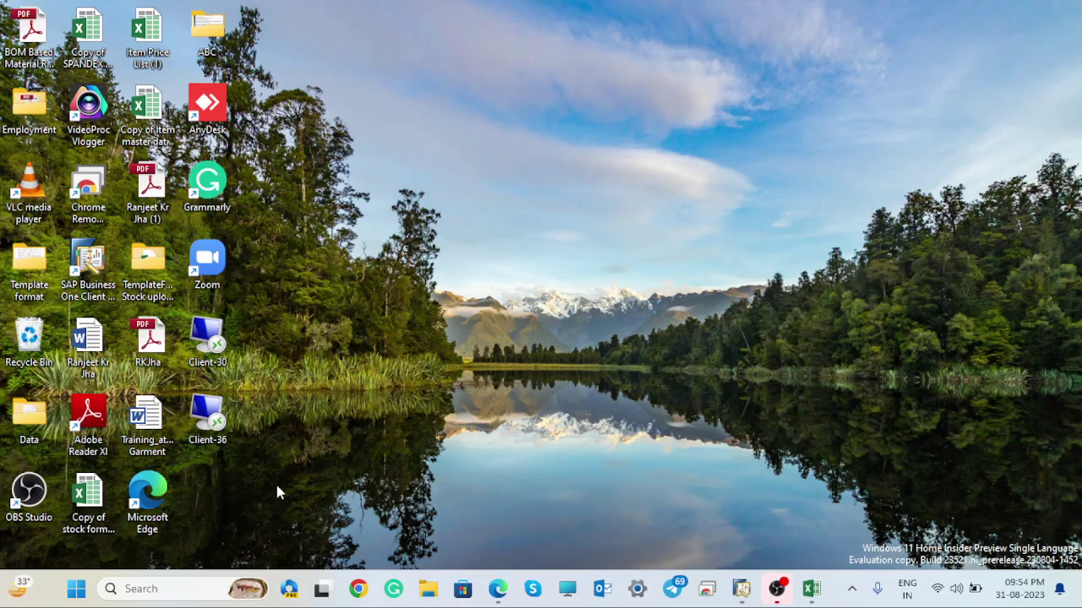
{"action": "left_click", "coordinate": [149, 262]}
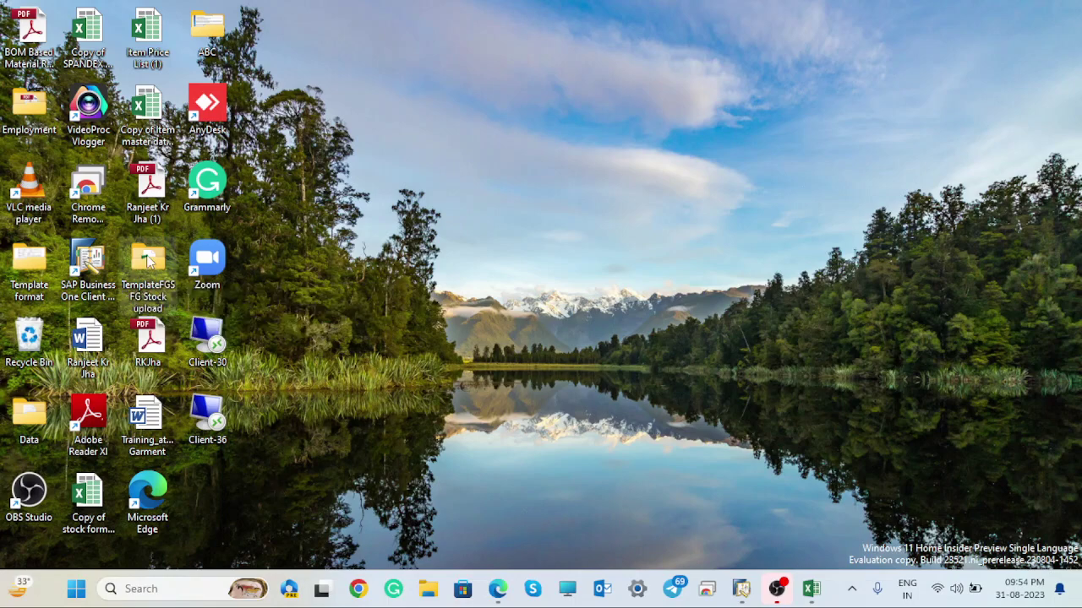
{"action": "double_click", "coordinate": [148, 262]}
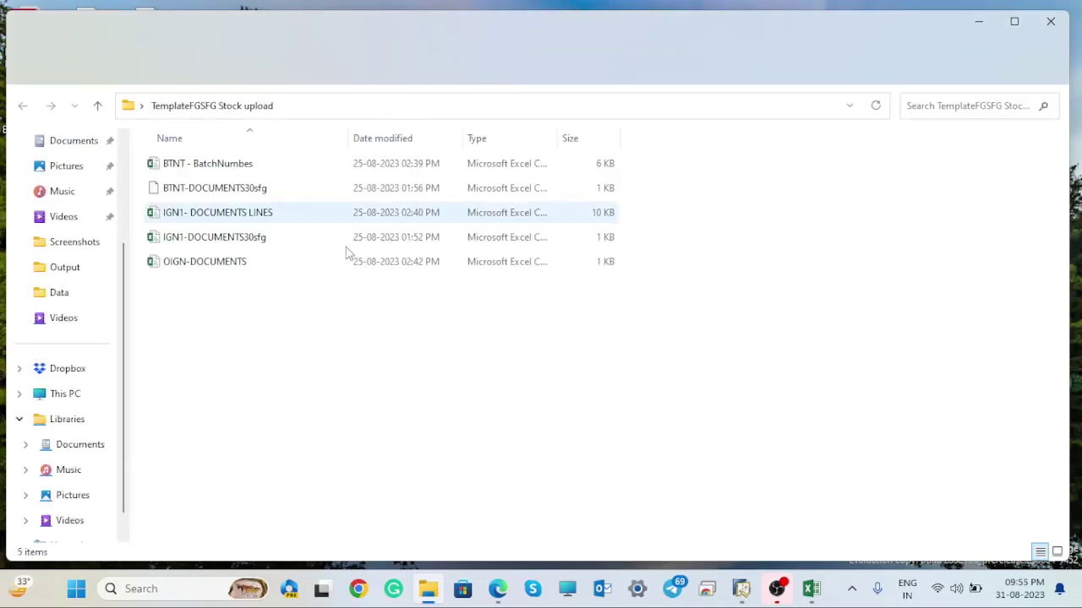
- Close the stock upload folder, open Template format, and select the Project Plan Lars Medicare file
{"action": "left_click", "coordinate": [1050, 21]}
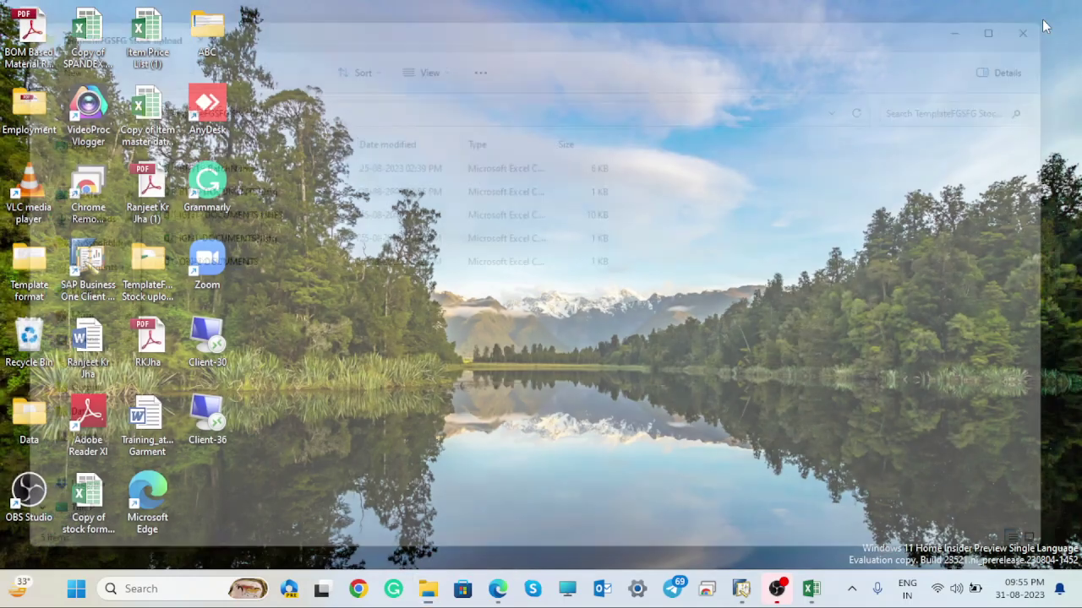
{"action": "double_click", "coordinate": [27, 268]}
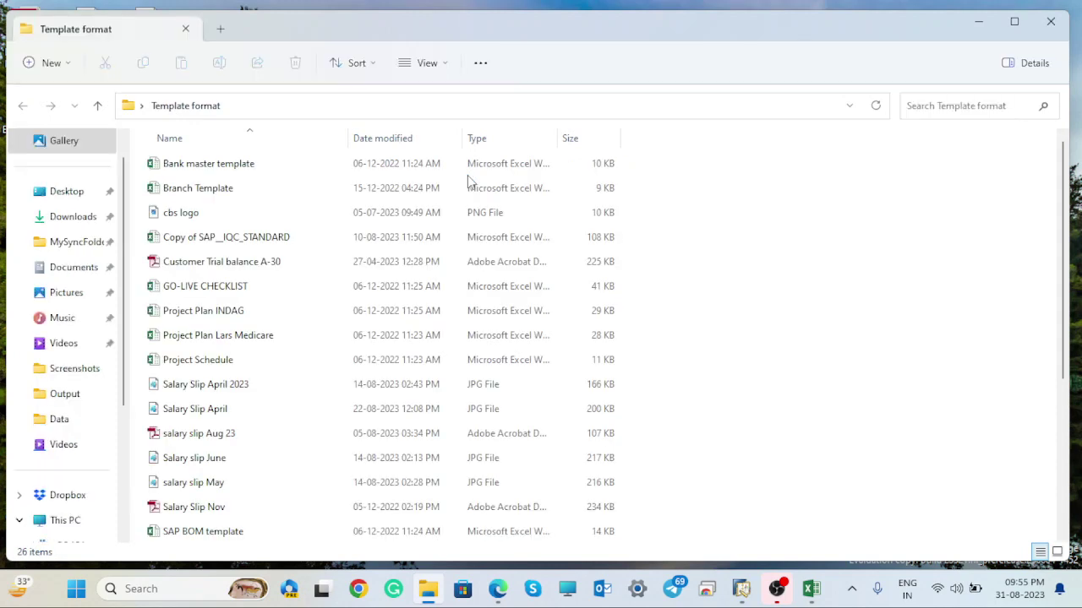
{"action": "left_click", "coordinate": [324, 334]}
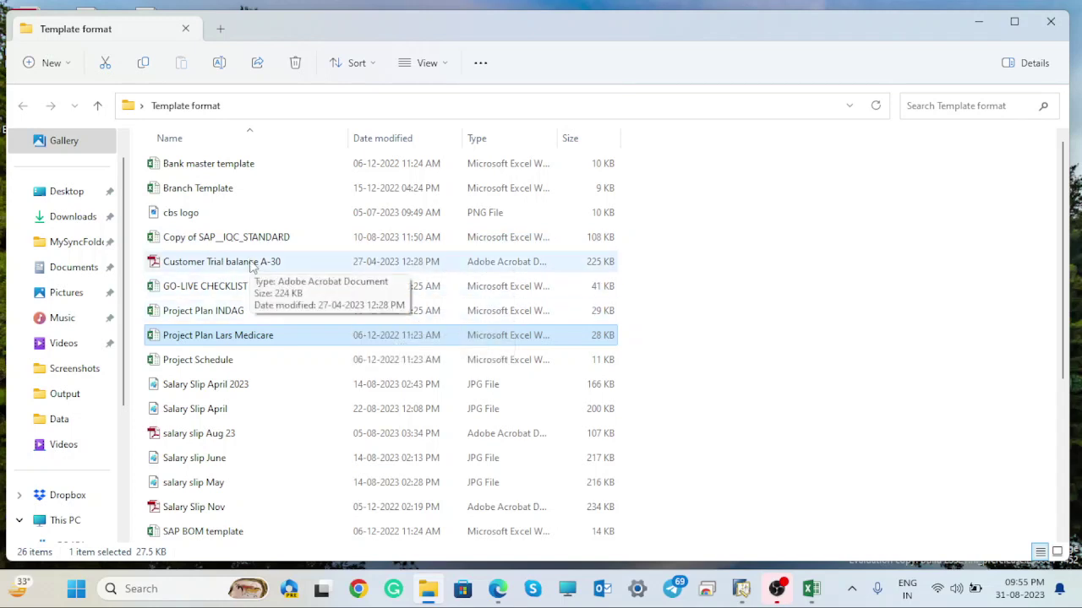
{"action": "double_click", "coordinate": [250, 265]}
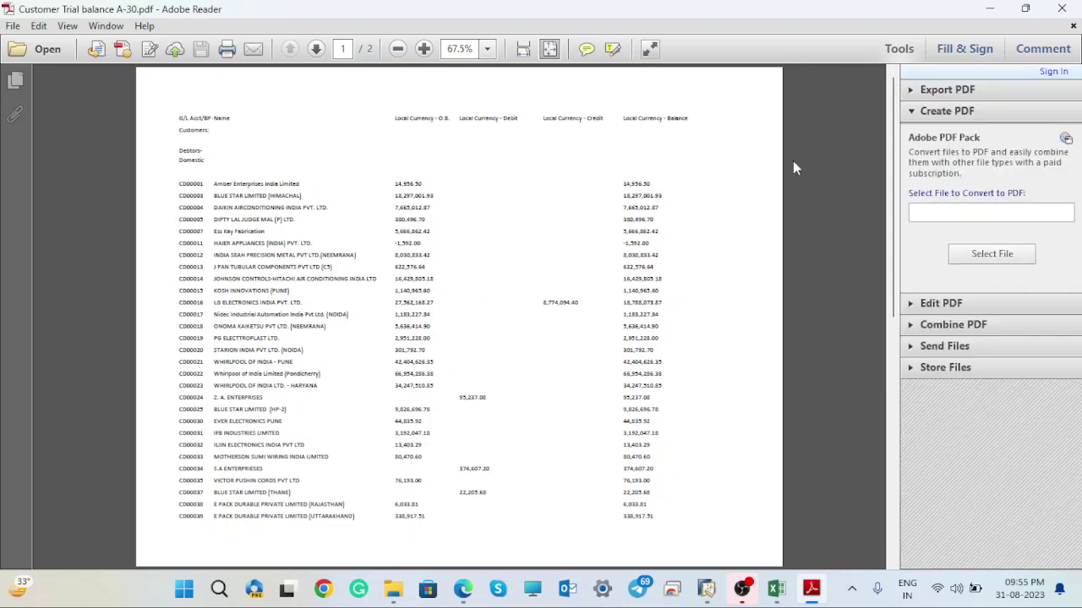
{"action": "left_click", "coordinate": [1063, 9]}
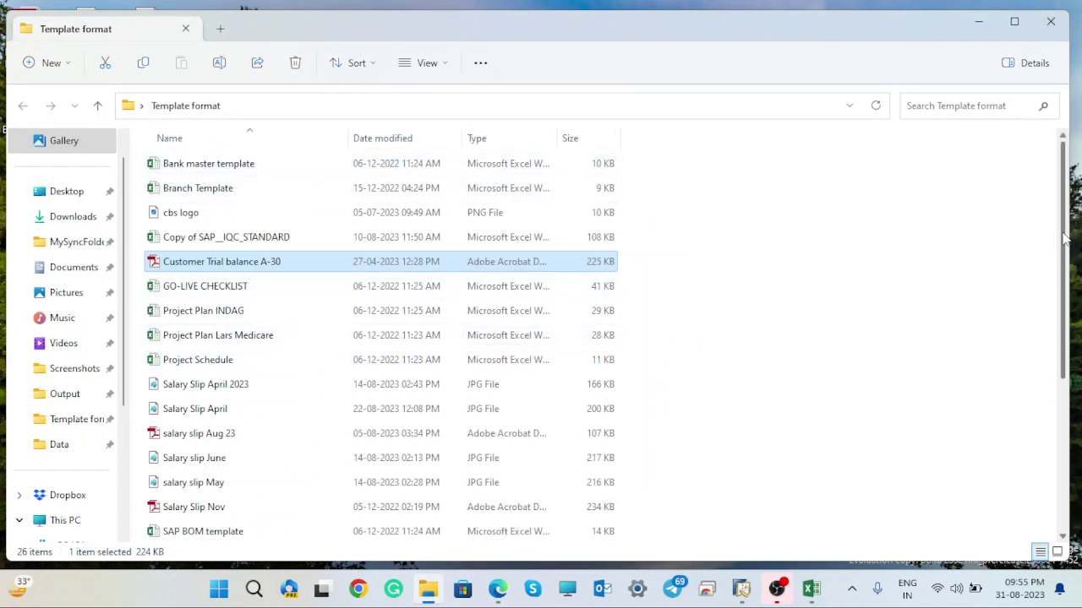
- Open the SAP Vendor master data template_1 workbook to view it, then close it
{"action": "left_click_drag", "start_coordinate": [1065, 239], "coordinate": [1071, 387]}
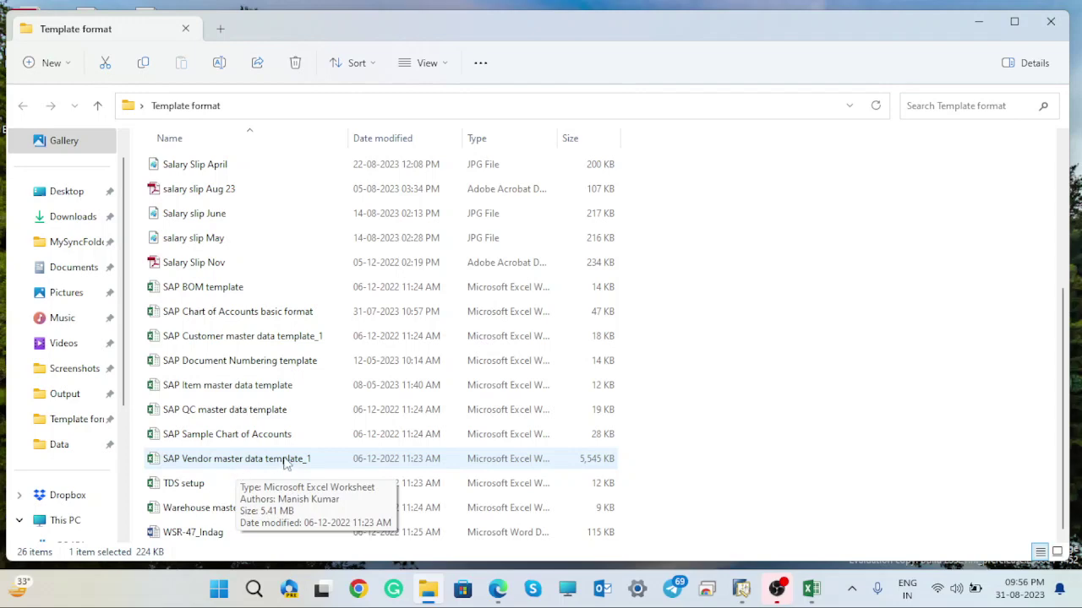
{"action": "left_click", "coordinate": [261, 467]}
{"action": "double_click", "coordinate": [260, 464]}
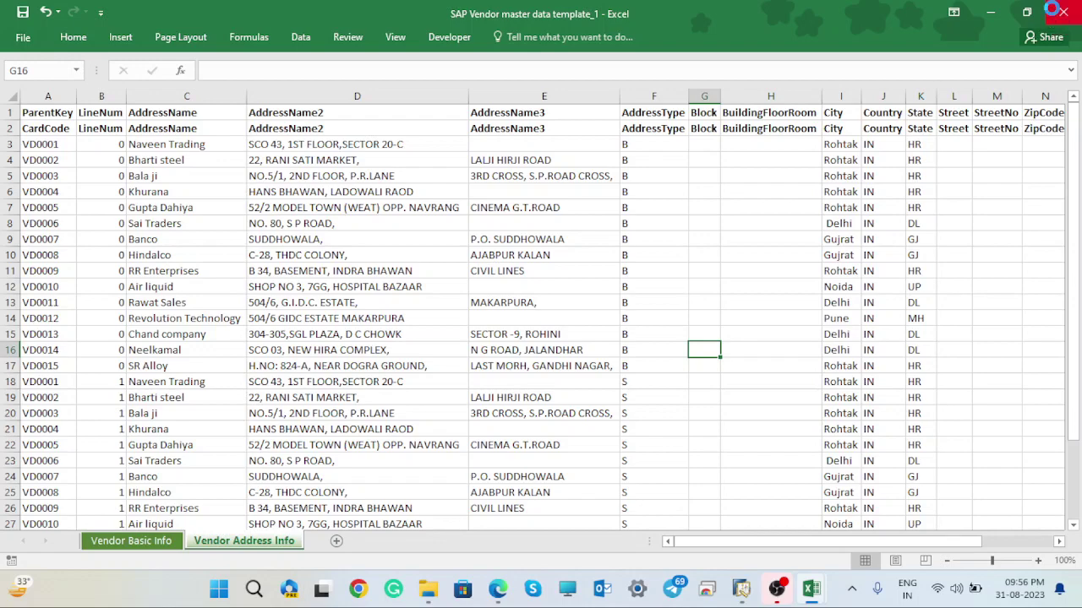
{"action": "left_click", "coordinate": [1060, 11]}
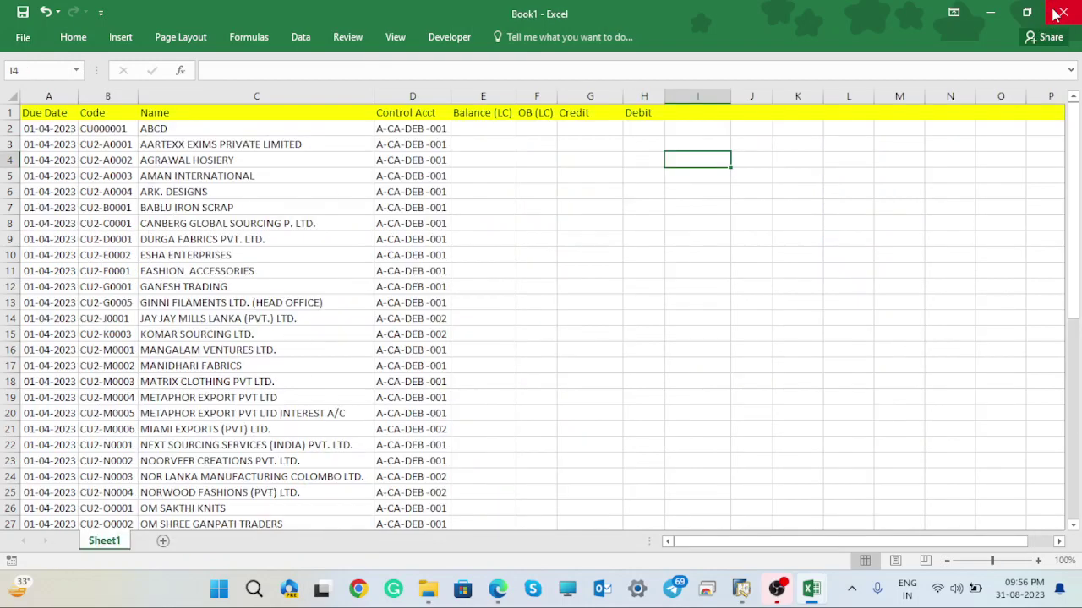
- Minimize Book1 and close the Template format folder window
{"action": "left_click", "coordinate": [989, 11]}
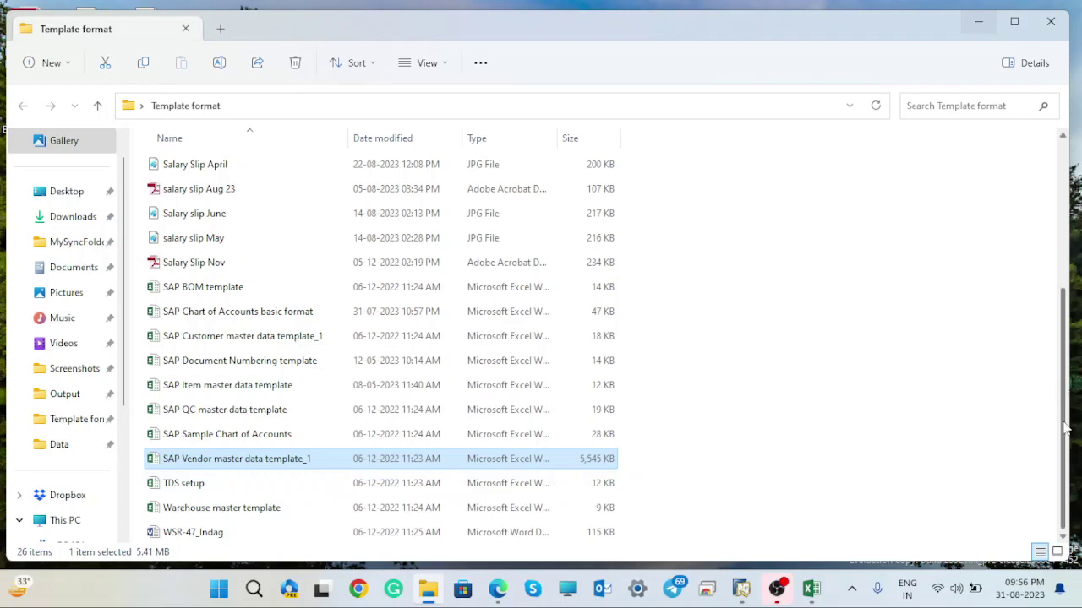
{"action": "left_click_drag", "start_coordinate": [1065, 388], "coordinate": [1064, 135]}
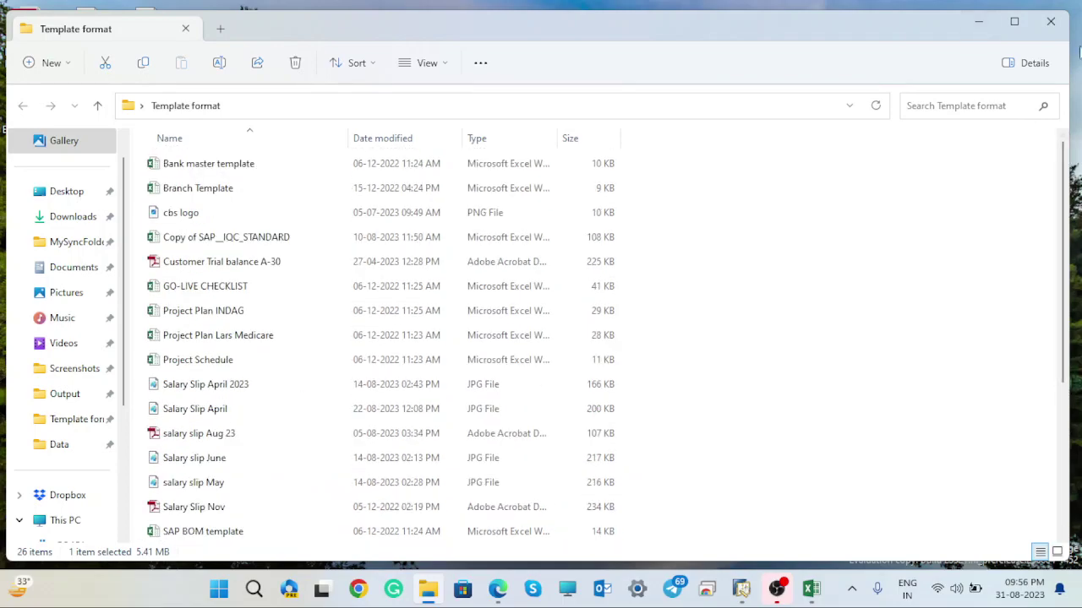
{"action": "left_click", "coordinate": [1050, 24]}
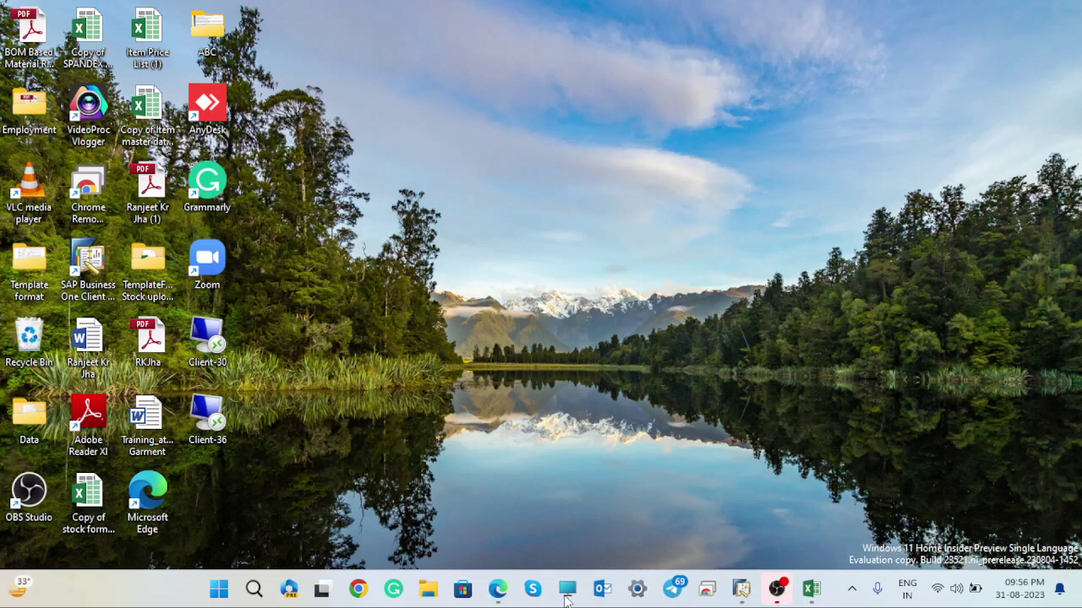
- Open a This PC window, then open and close the ABC folder on the desktop
{"action": "left_click", "coordinate": [566, 592]}
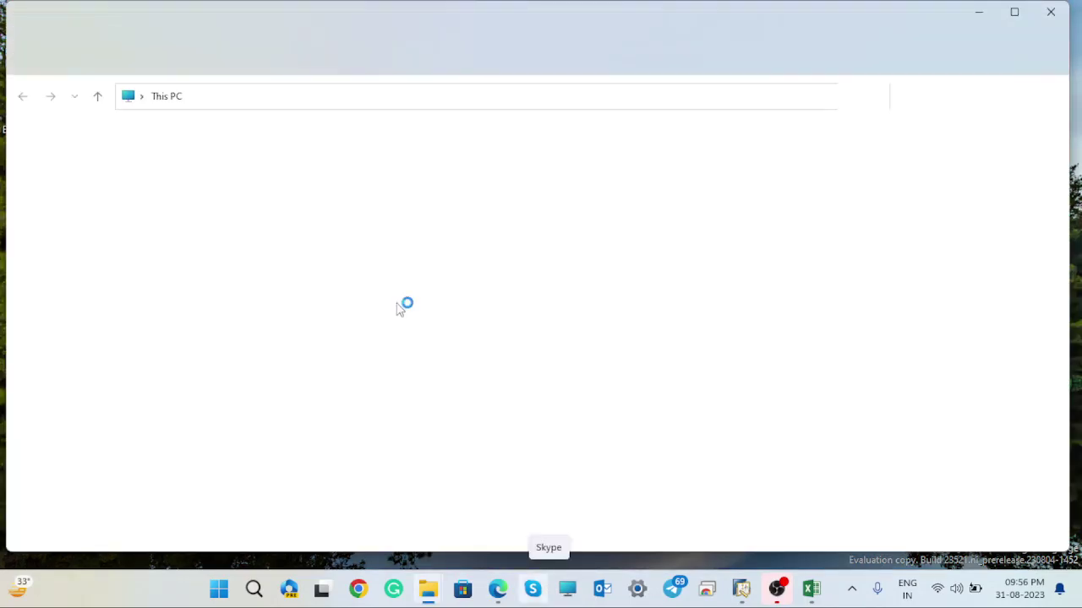
{"action": "left_click", "coordinate": [977, 17]}
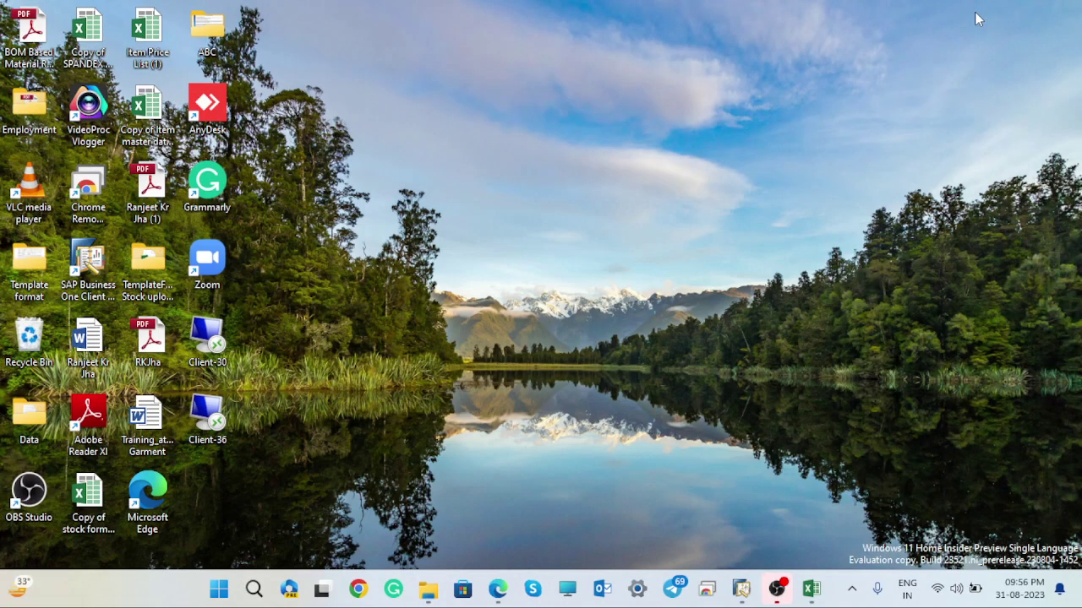
{"action": "double_click", "coordinate": [208, 30]}
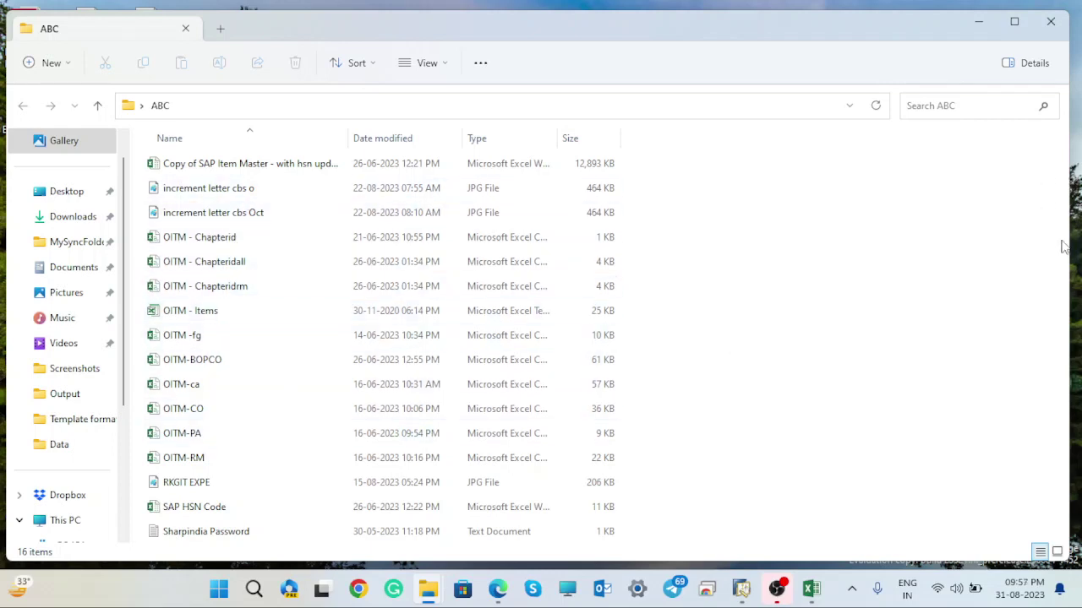
{"action": "left_click", "coordinate": [1048, 24]}
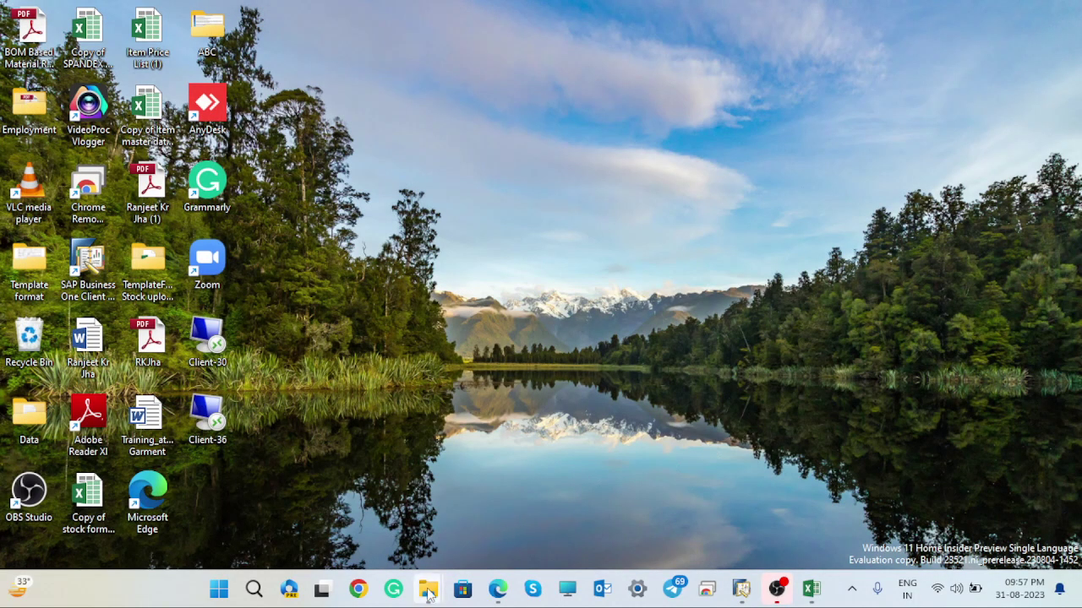
- Return to the This PC window and open the New Volume (E:) drive
{"action": "mouse_move", "coordinate": [427, 590]}
{"action": "mouse_move", "coordinate": [474, 528]}
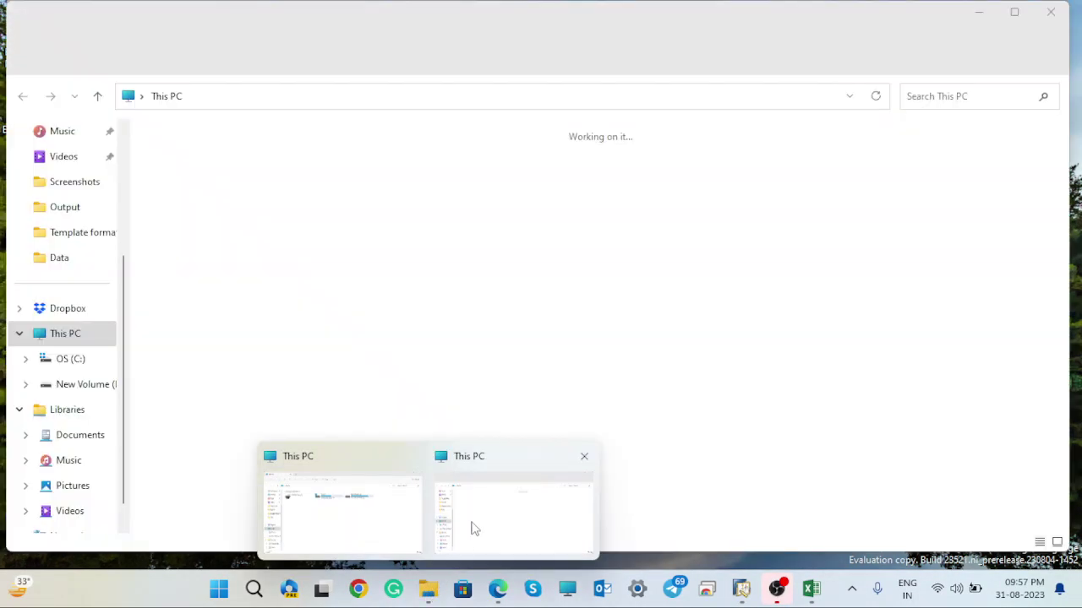
{"action": "left_click", "coordinate": [364, 512]}
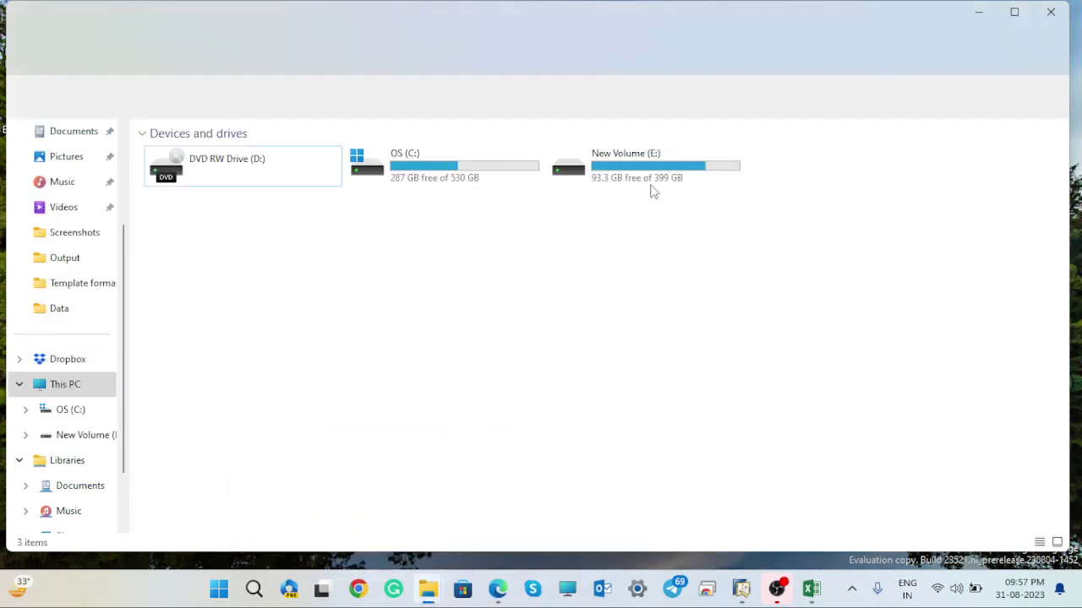
{"action": "double_click", "coordinate": [642, 174]}
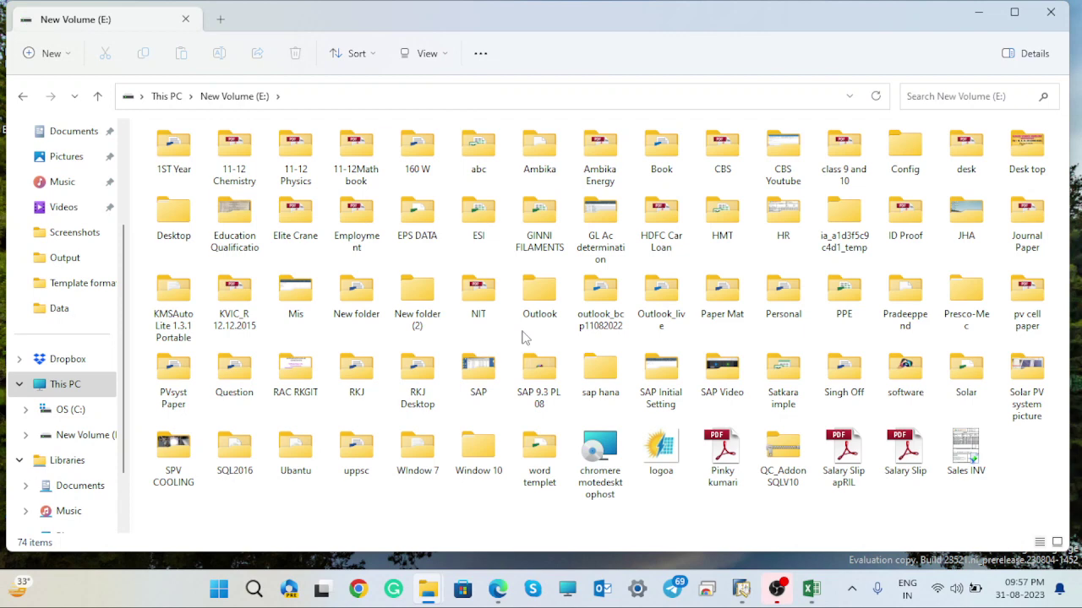
- Browse from desk through the personal subfolder into GAD Opening and select Customer Opening Template
{"action": "double_click", "coordinate": [965, 150]}
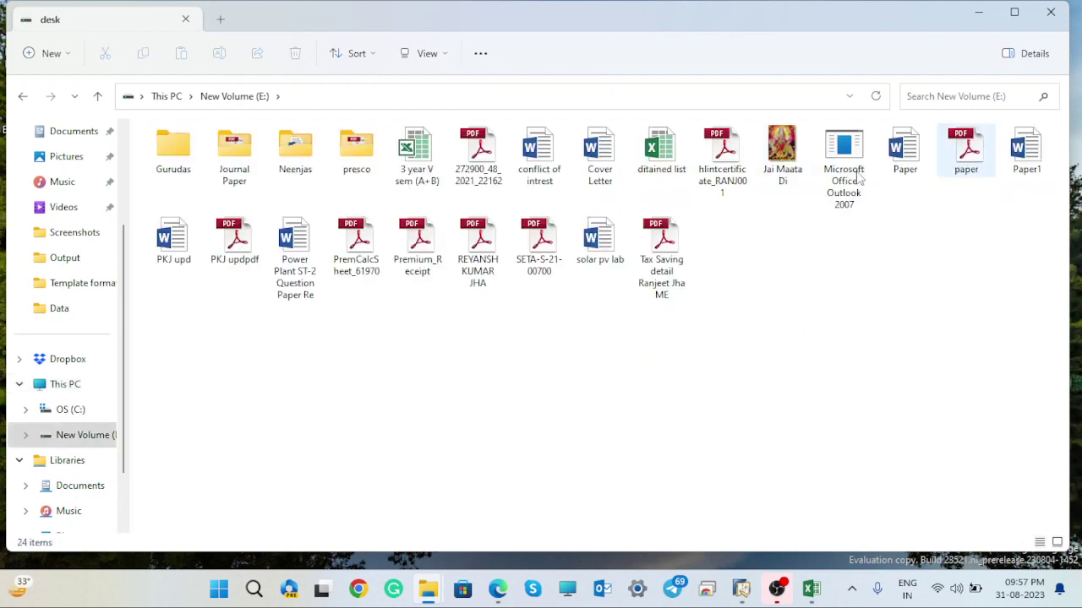
{"action": "double_click", "coordinate": [175, 163]}
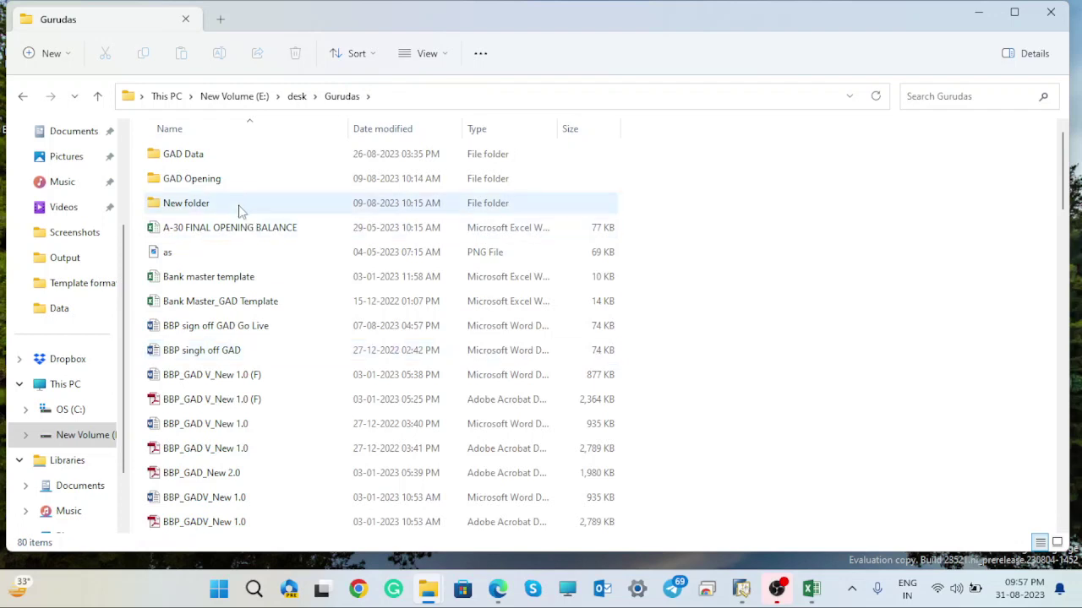
{"action": "double_click", "coordinate": [225, 185]}
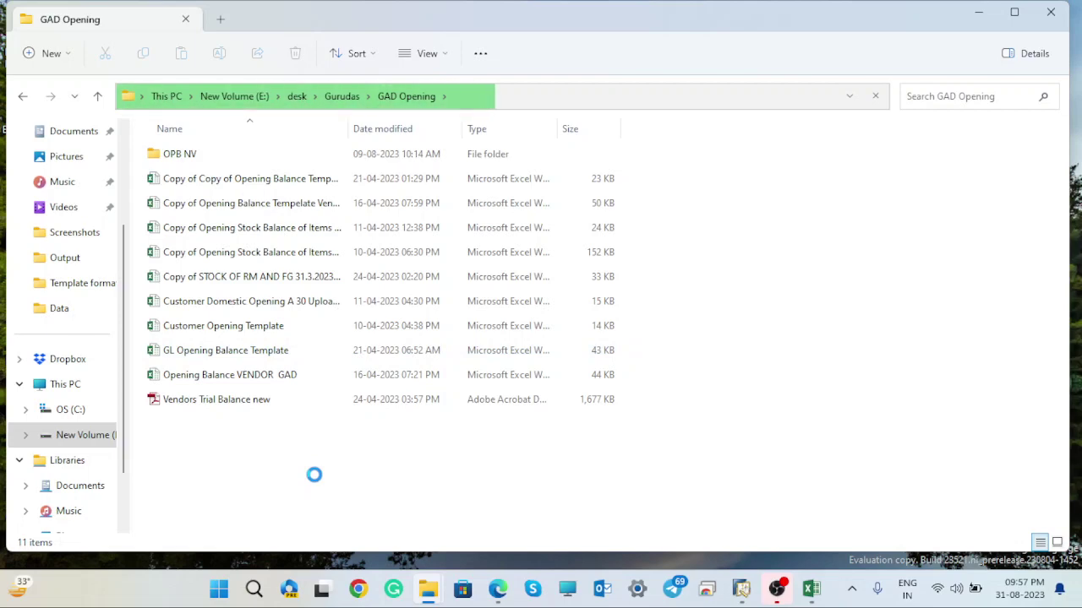
{"action": "left_click", "coordinate": [235, 329]}
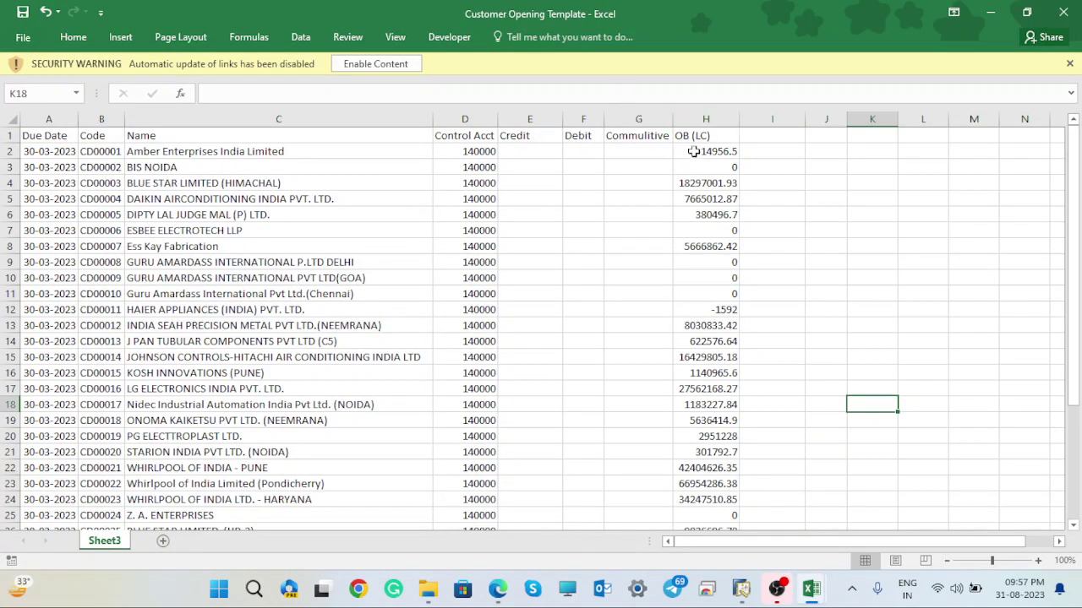
- Enable the Customer Opening Template's content without updating links, review the VLOOKUP in H2, then close it
{"action": "left_click", "coordinate": [378, 68]}
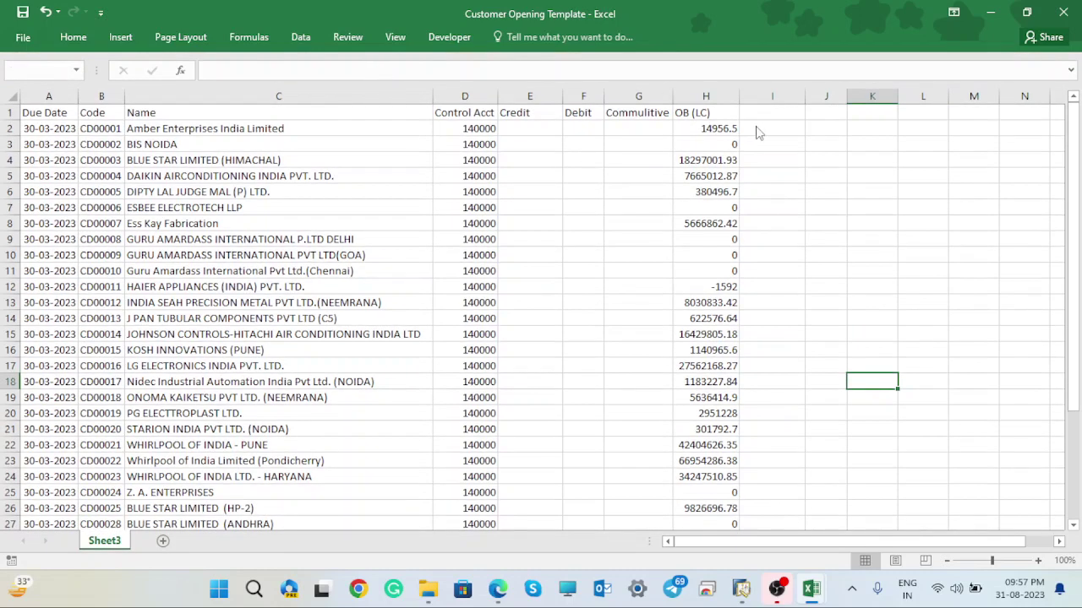
{"action": "left_click", "coordinate": [505, 341]}
{"action": "left_click", "coordinate": [718, 128]}
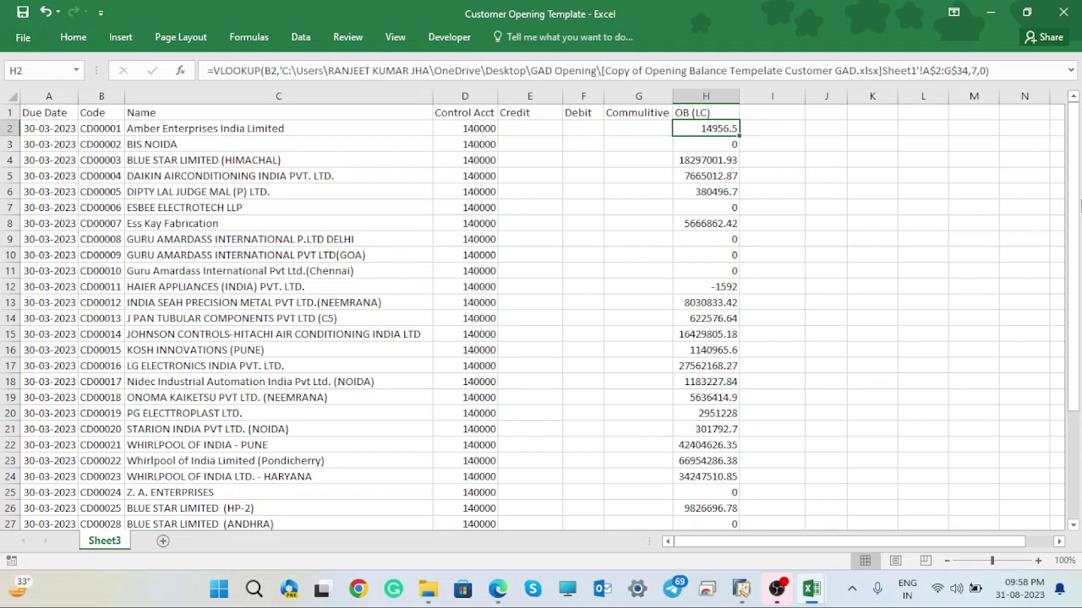
{"action": "left_click_drag", "start_coordinate": [1079, 205], "coordinate": [1078, 52]}
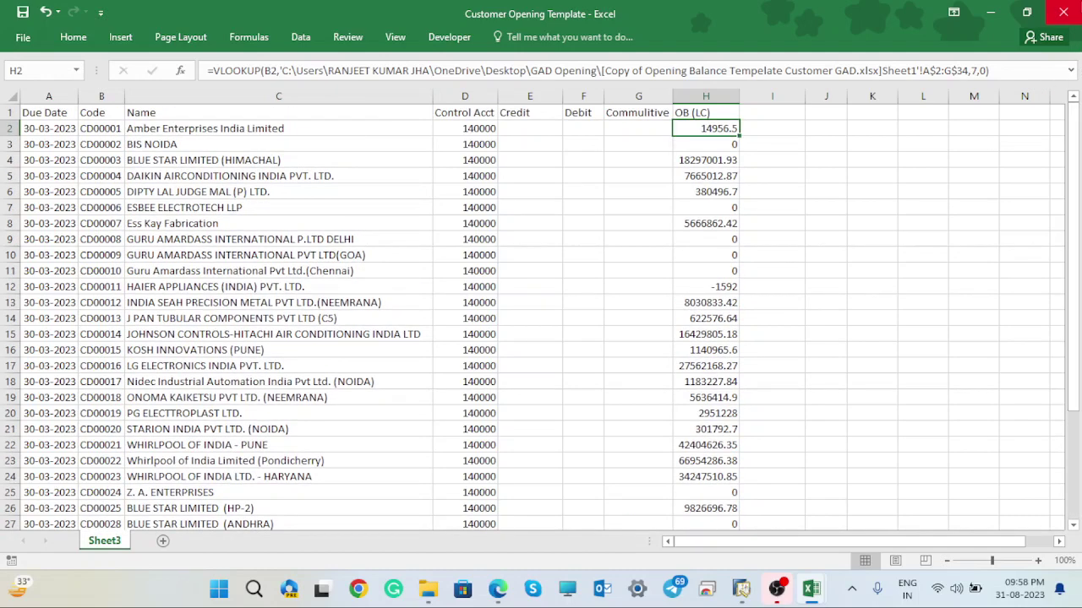
{"action": "left_click", "coordinate": [1061, 12]}
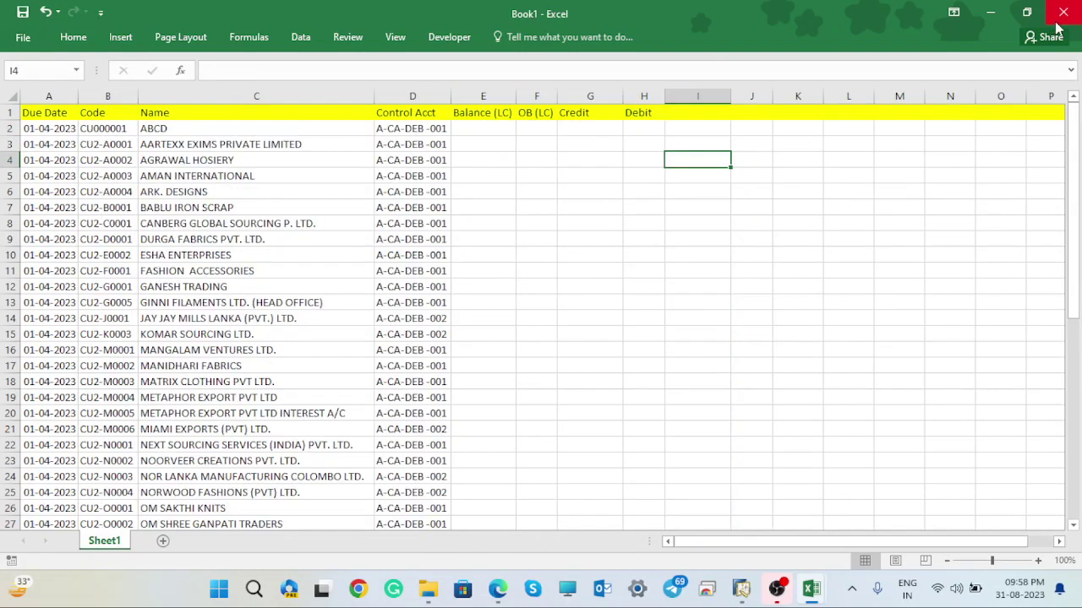
- Open and close the Customer Domestic Opening A 30 Uploaded workbook
{"action": "left_click", "coordinate": [991, 12]}
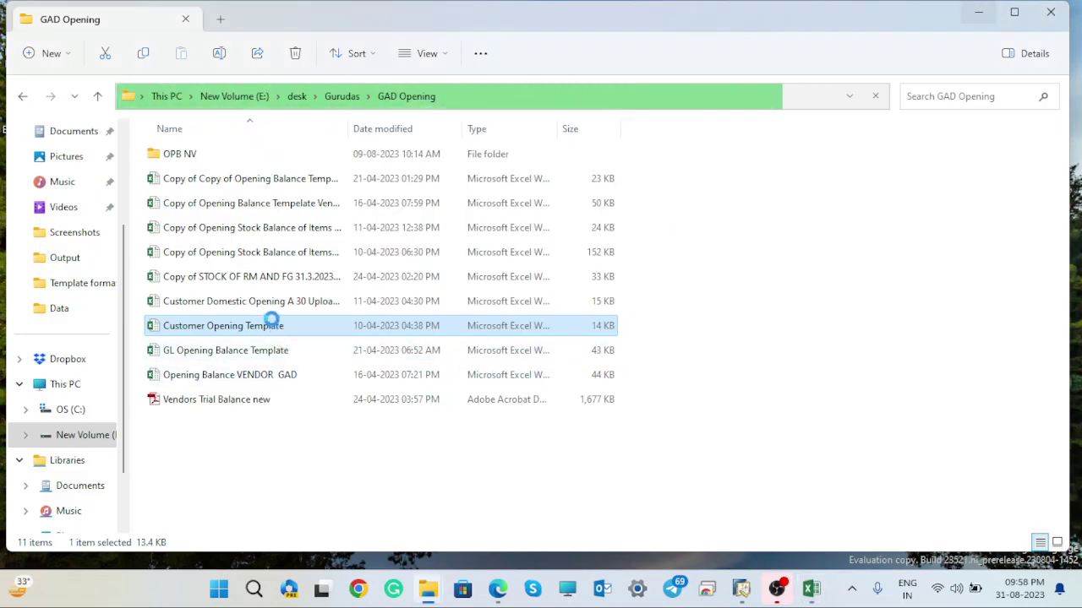
{"action": "left_click", "coordinate": [252, 306]}
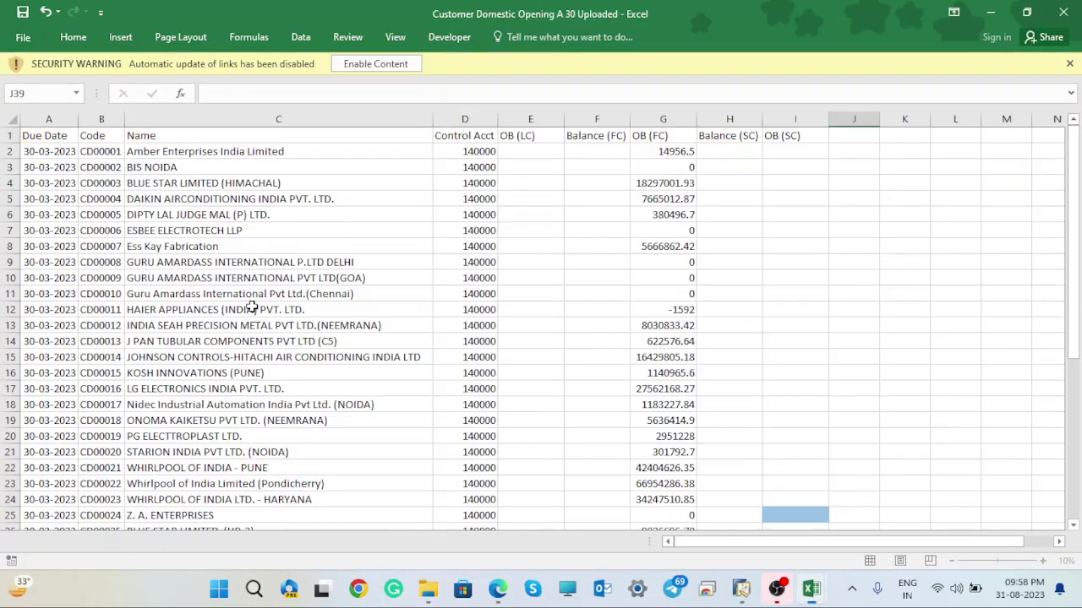
{"action": "left_click", "coordinate": [1064, 12]}
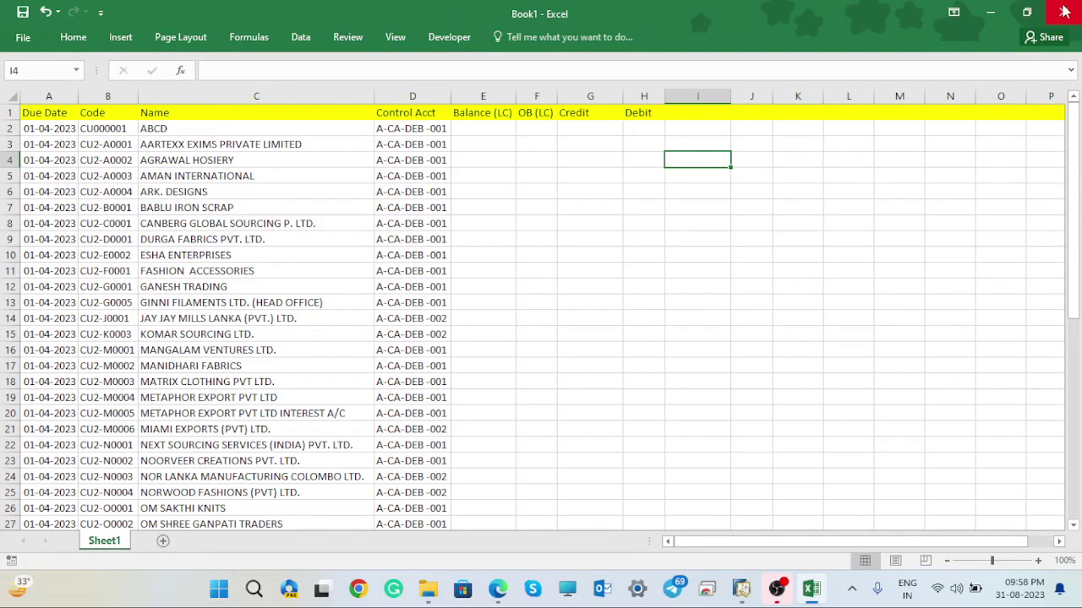
- Open the Copy of Copy opening balance customer workbook and enable its content without updating links
{"action": "left_click", "coordinate": [985, 10]}
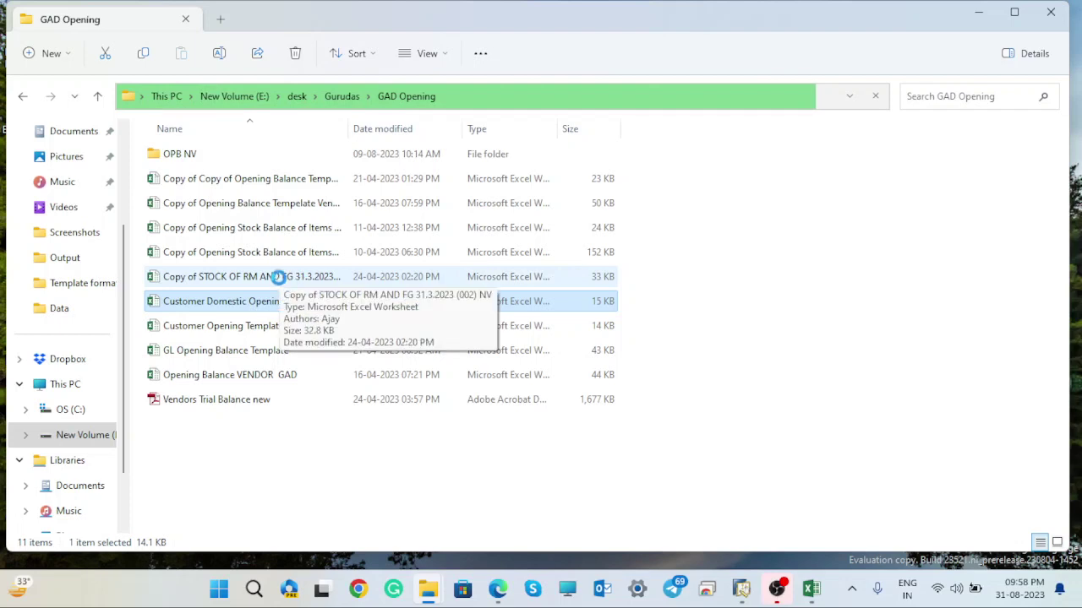
{"action": "double_click", "coordinate": [310, 179]}
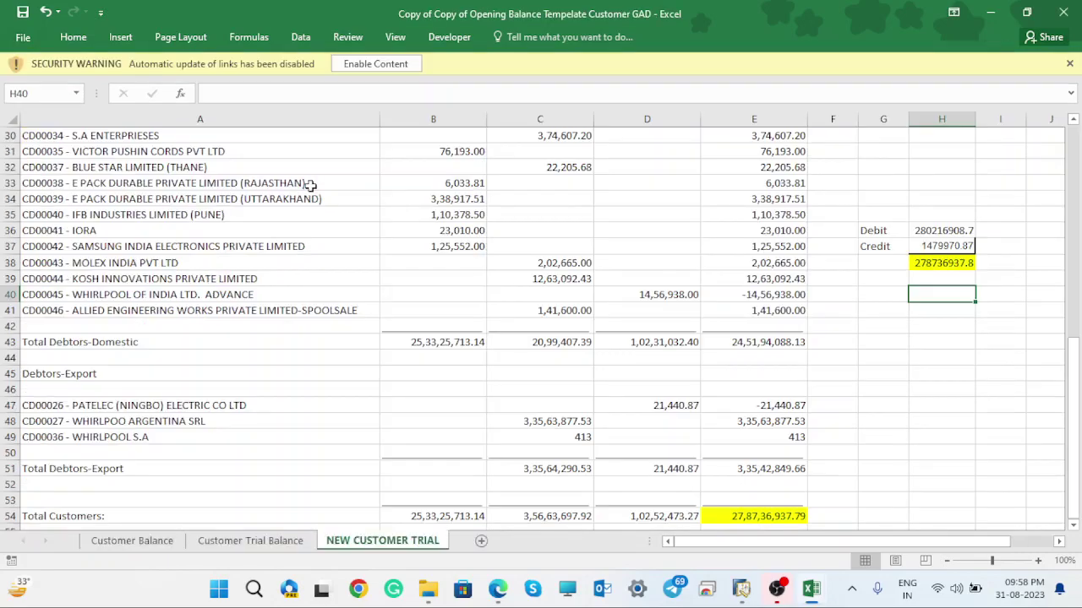
{"action": "left_click_drag", "start_coordinate": [1079, 363], "coordinate": [1076, 145]}
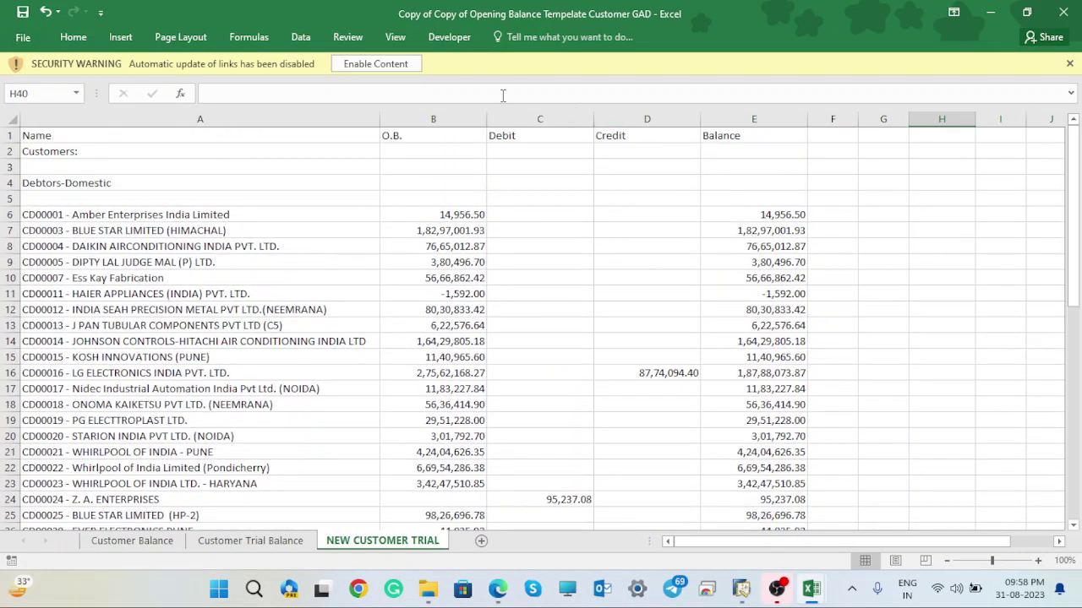
{"action": "left_click", "coordinate": [383, 65]}
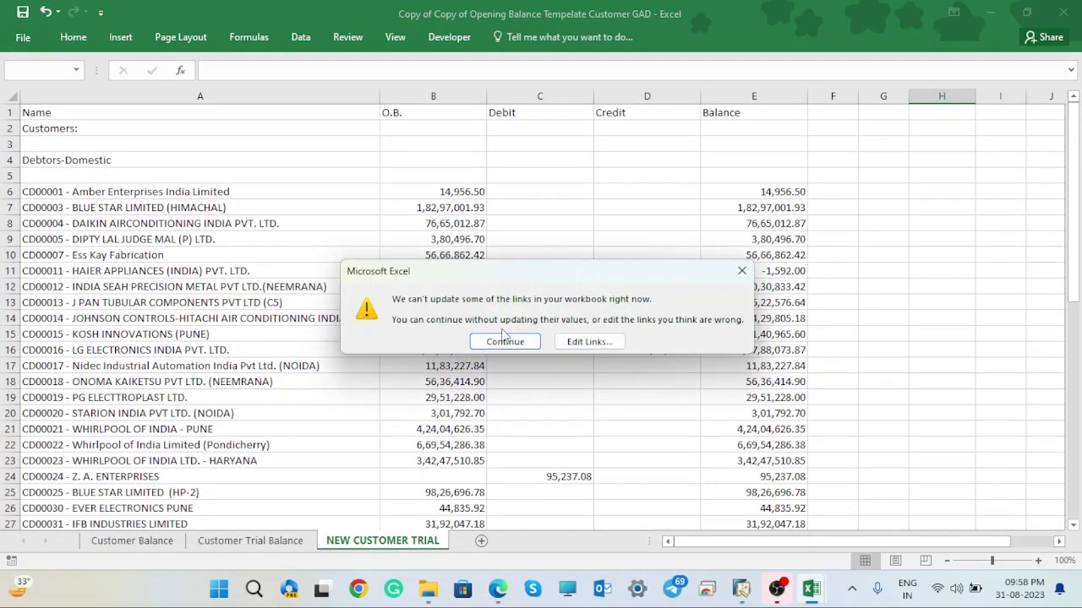
{"action": "left_click", "coordinate": [511, 342]}
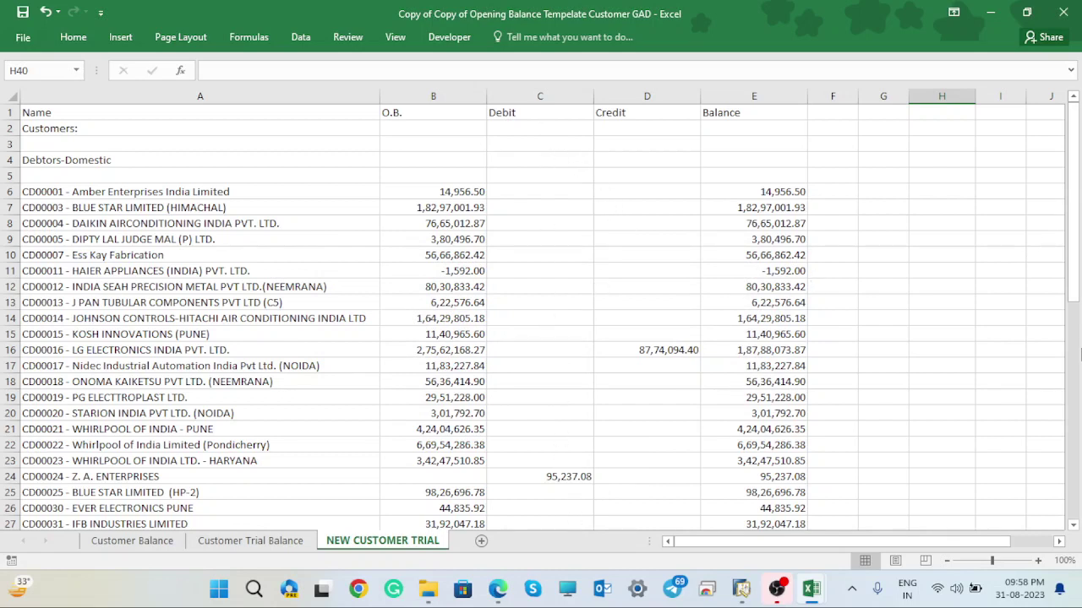
{"action": "left_click_drag", "start_coordinate": [1078, 308], "coordinate": [1078, 525]}
- On the Customer Balance sheet, check the =E2-F2 OB(LC) formula in column G
{"action": "left_click", "coordinate": [146, 545]}
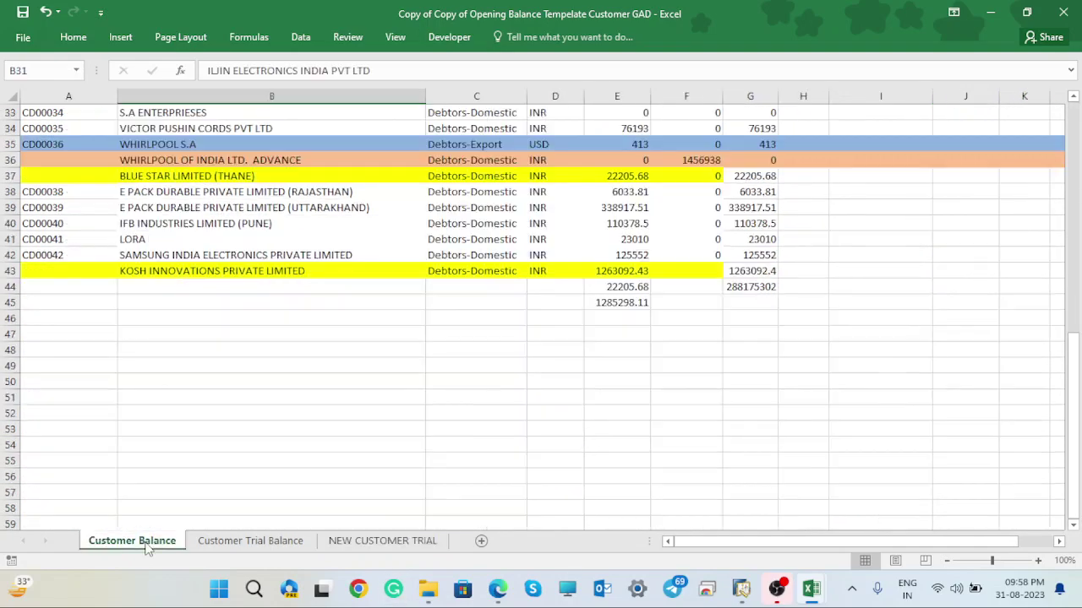
{"action": "left_click_drag", "start_coordinate": [1079, 427], "coordinate": [1076, 122]}
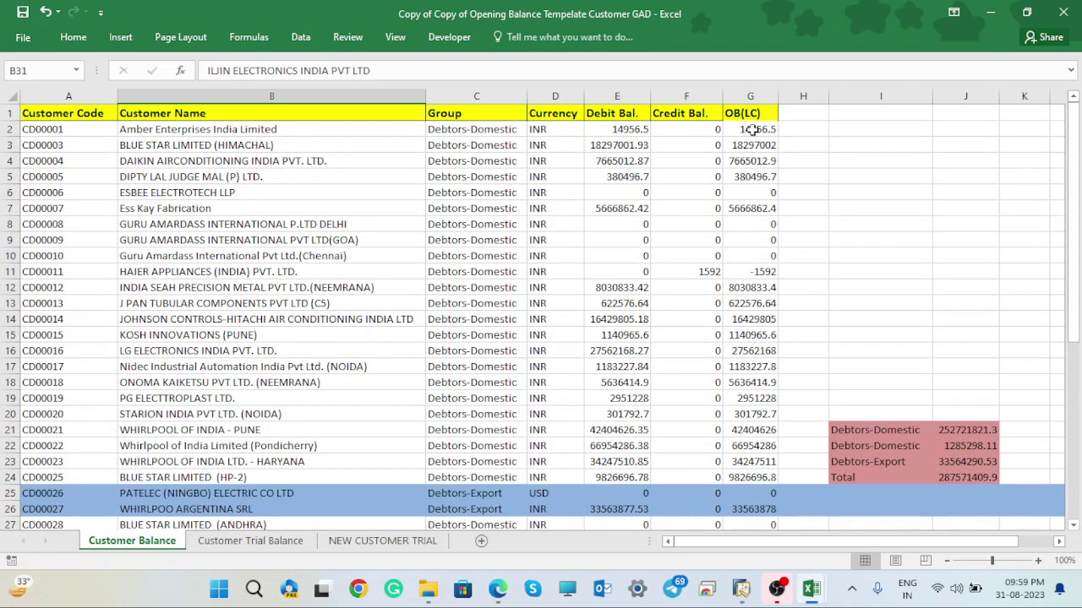
{"action": "left_click", "coordinate": [751, 127]}
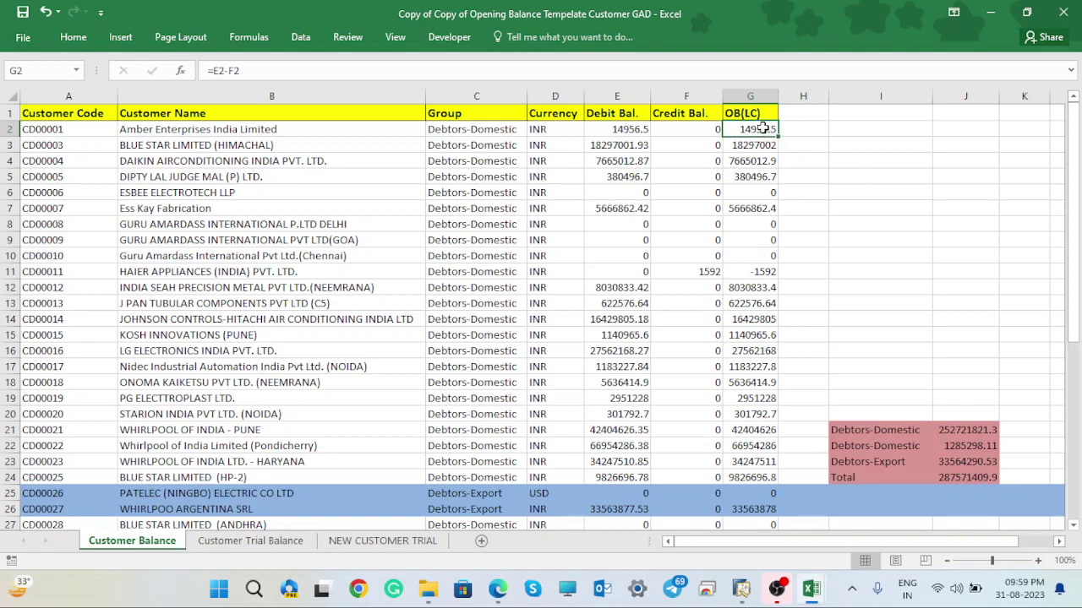
{"action": "left_click_drag", "start_coordinate": [755, 128], "coordinate": [760, 488]}
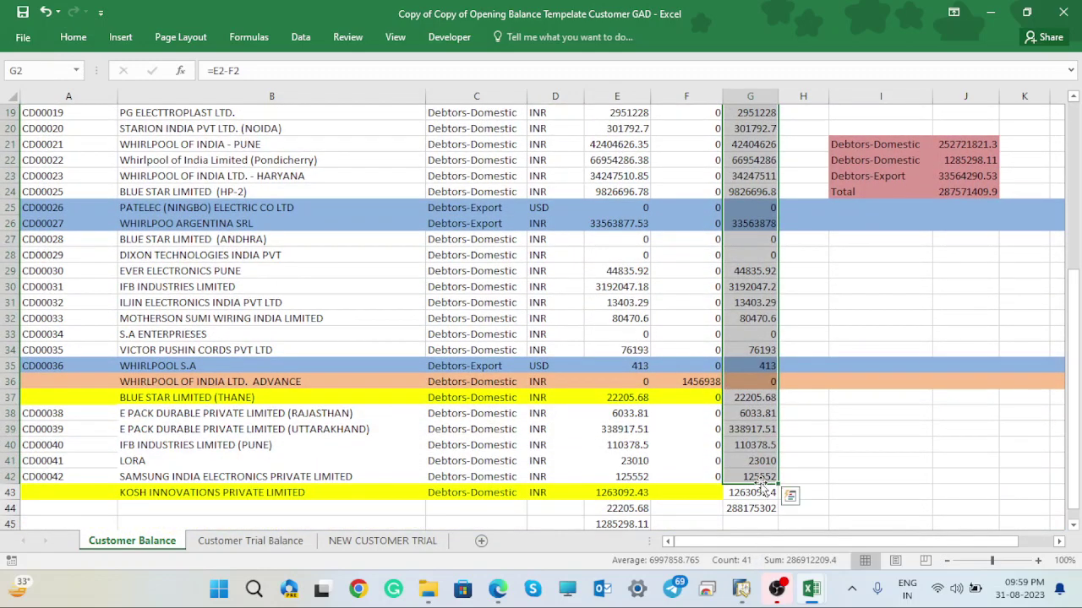
{"action": "left_click", "coordinate": [756, 414]}
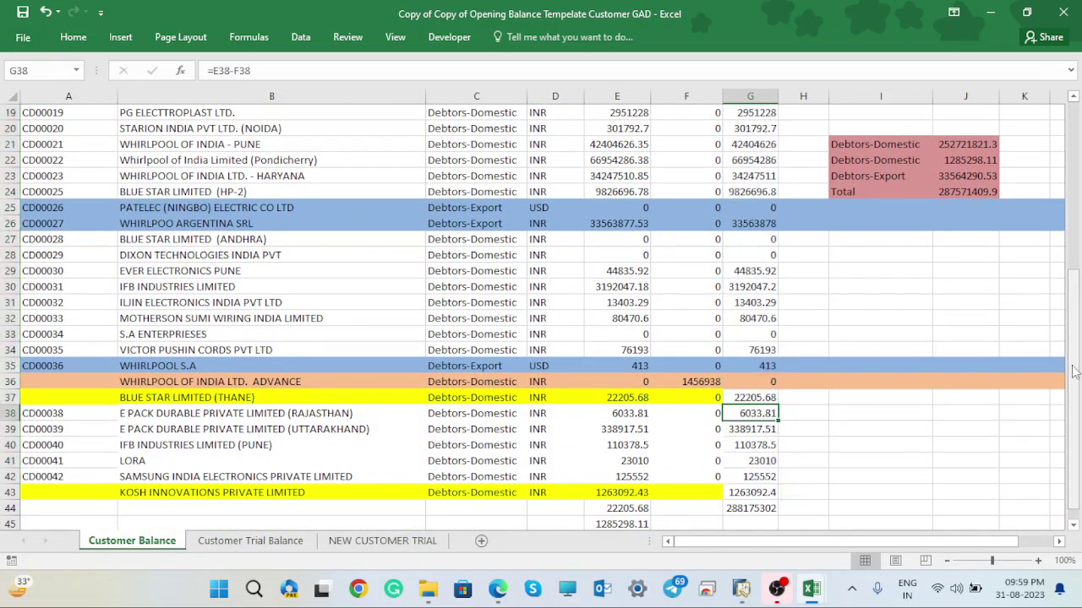
{"action": "left_click_drag", "start_coordinate": [1075, 319], "coordinate": [1073, 99]}
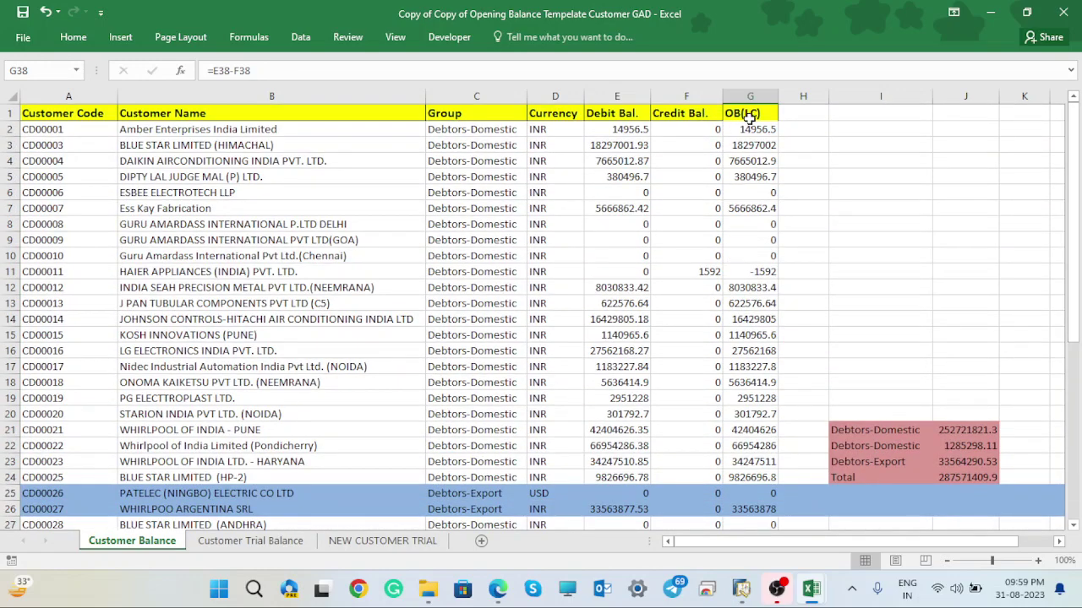
{"action": "left_click_drag", "start_coordinate": [750, 129], "coordinate": [763, 491]}
- Copy the Debit Bal. and Credit Bal. figures in E2:F43
{"action": "left_click_drag", "start_coordinate": [1075, 457], "coordinate": [1075, 277]}
{"action": "left_click_drag", "start_coordinate": [610, 129], "coordinate": [689, 456]}
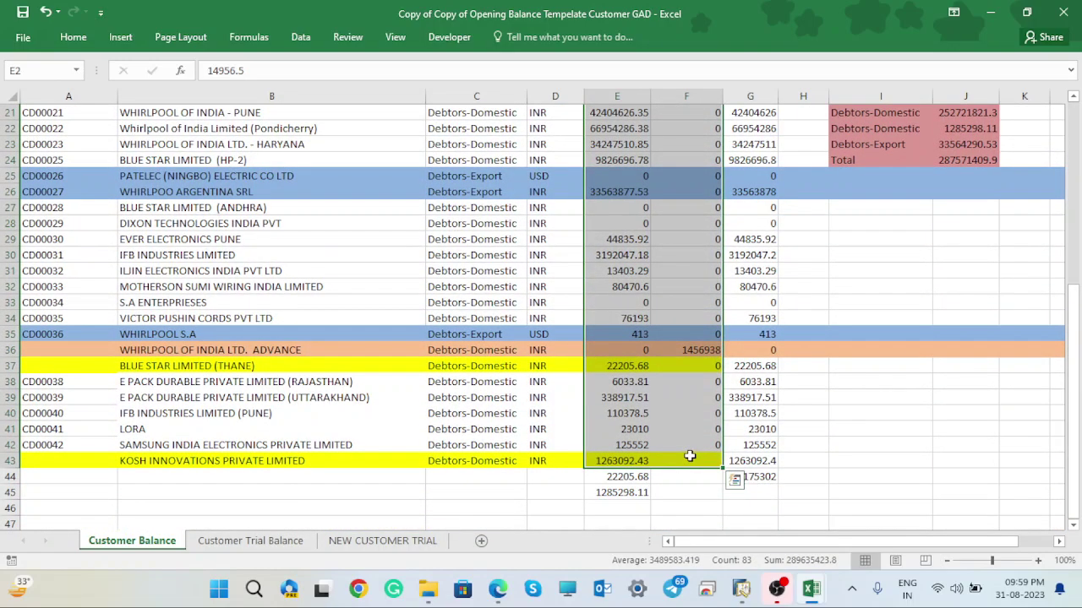
{"action": "key", "text": "ctrl+c"}
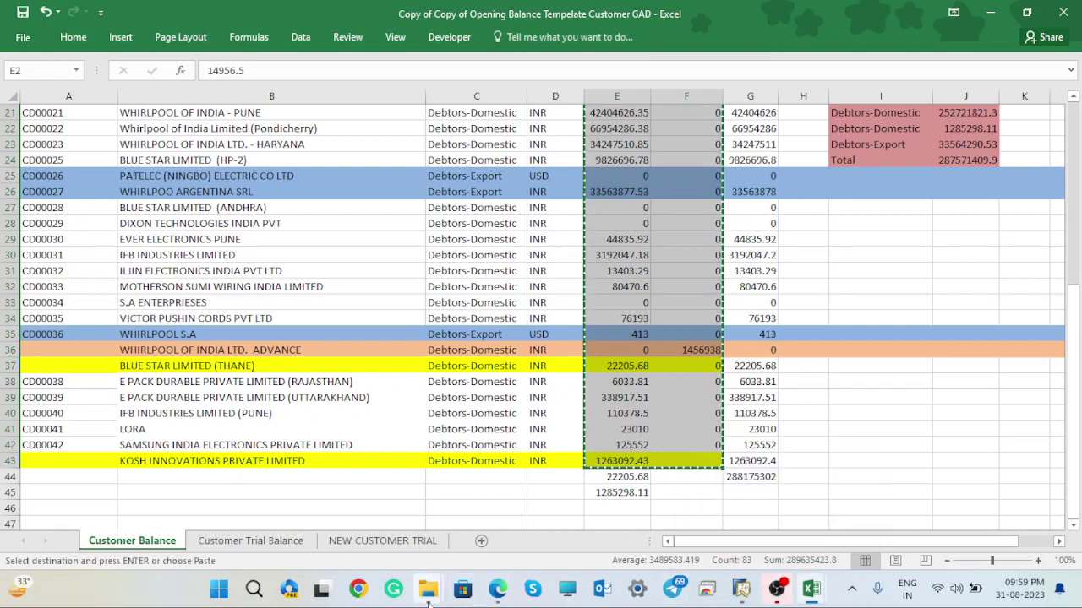
- In Book1, change the G1 header to Debit and the H1 header to Credit
{"action": "mouse_move", "coordinate": [428, 601]}
{"action": "mouse_move", "coordinate": [807, 589]}
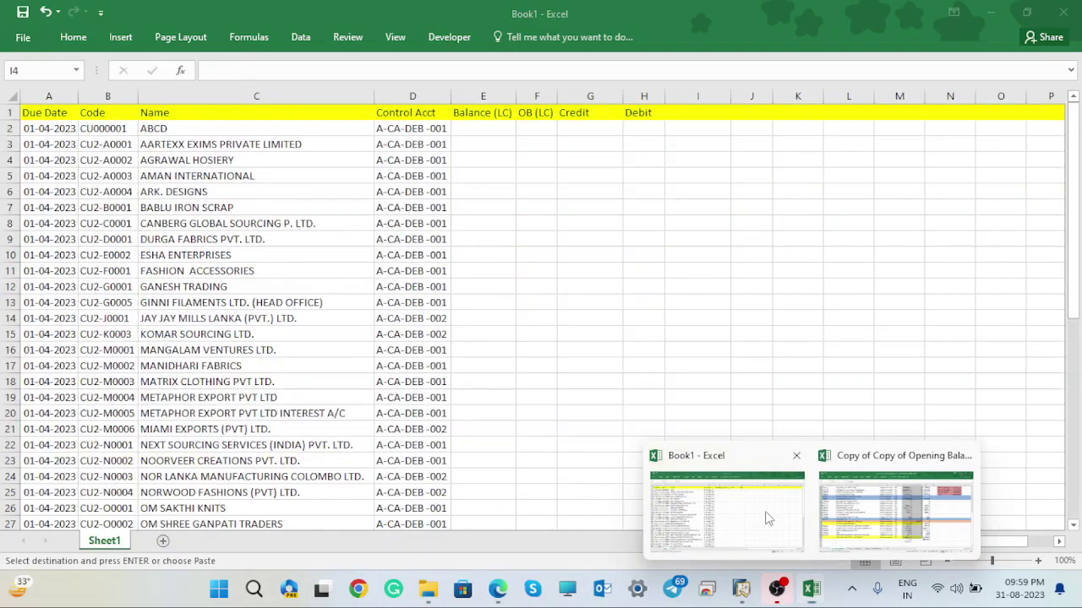
{"action": "left_click", "coordinate": [765, 511]}
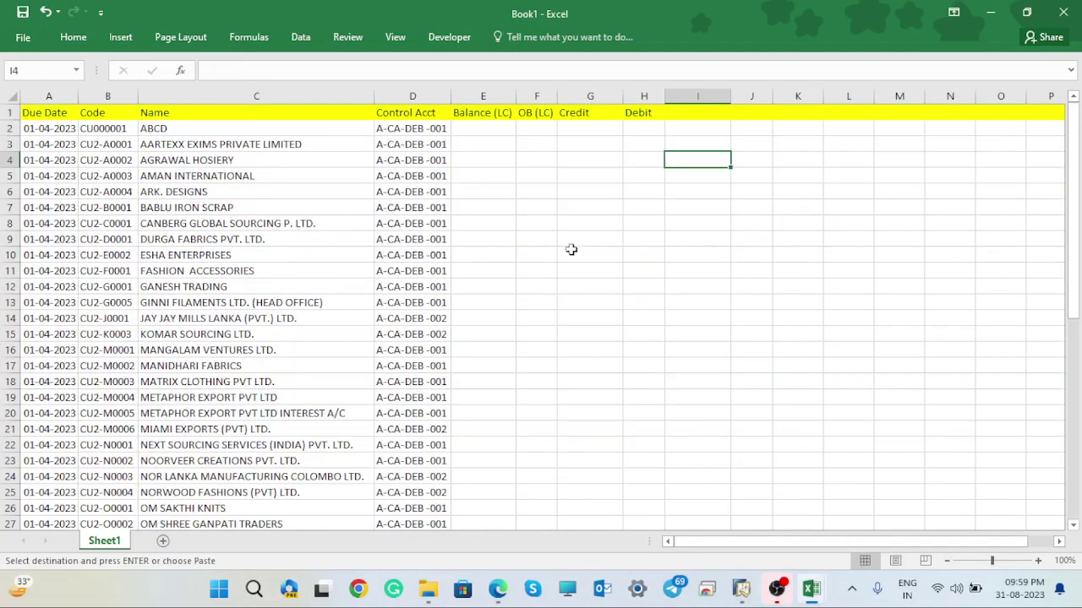
{"action": "left_click", "coordinate": [581, 127]}
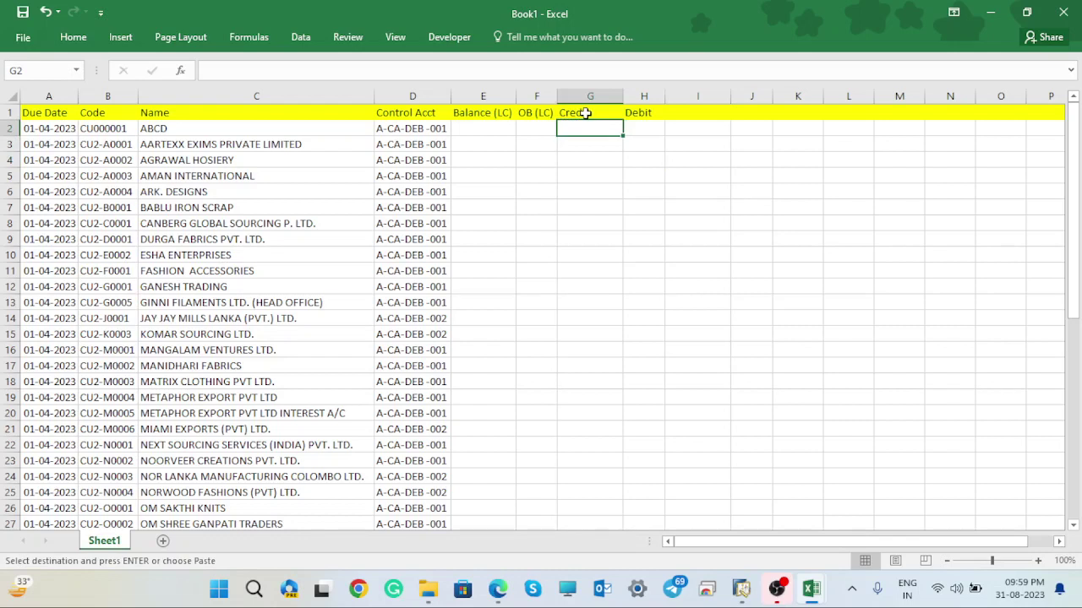
{"action": "left_click", "coordinate": [584, 113]}
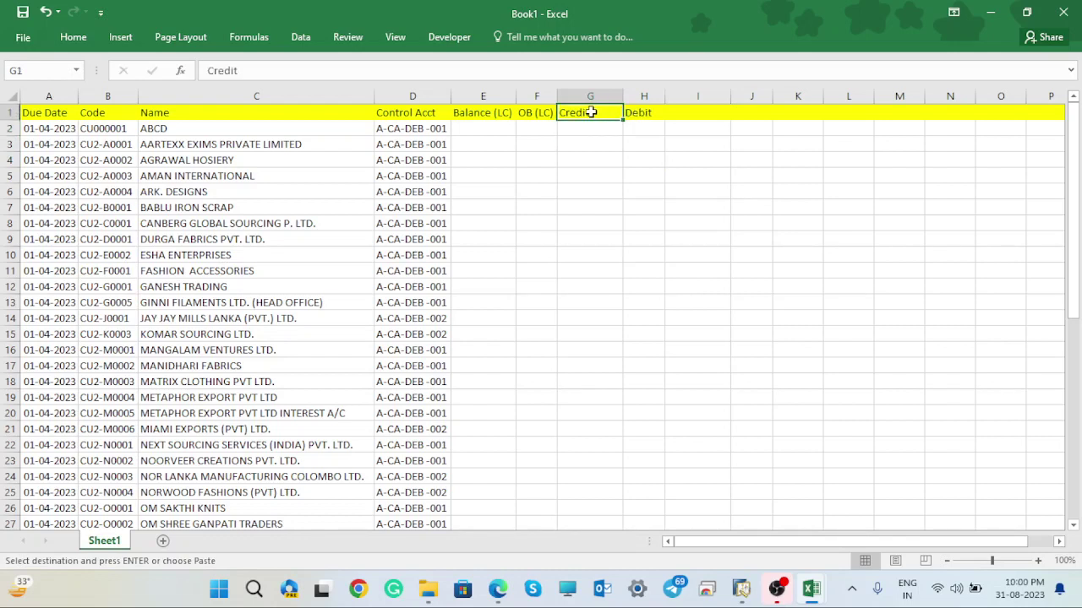
{"action": "key", "text": "BackSpace"}
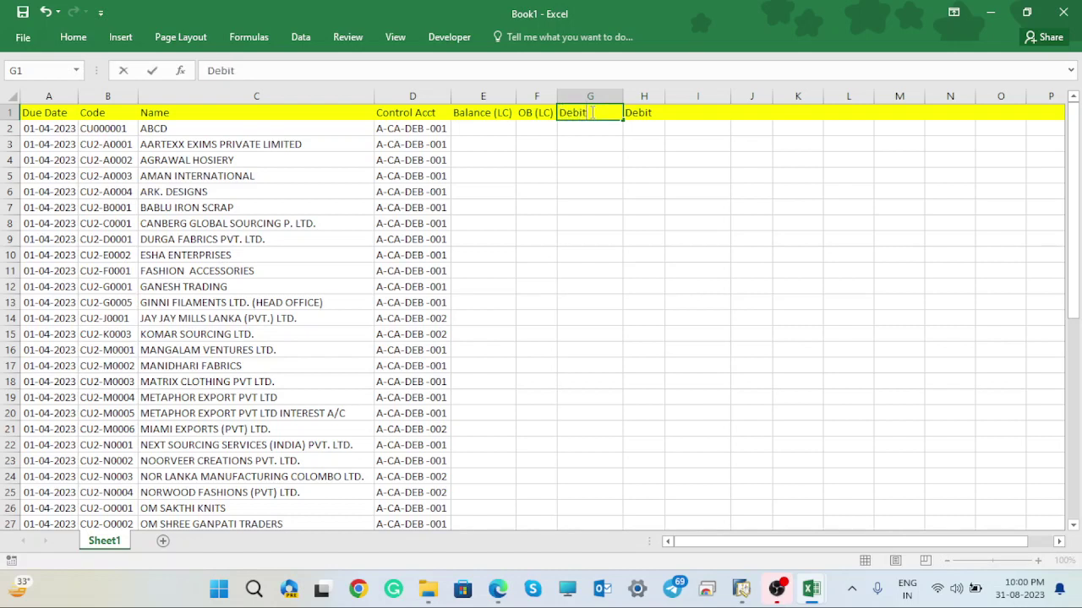
{"action": "left_click", "coordinate": [648, 111]}
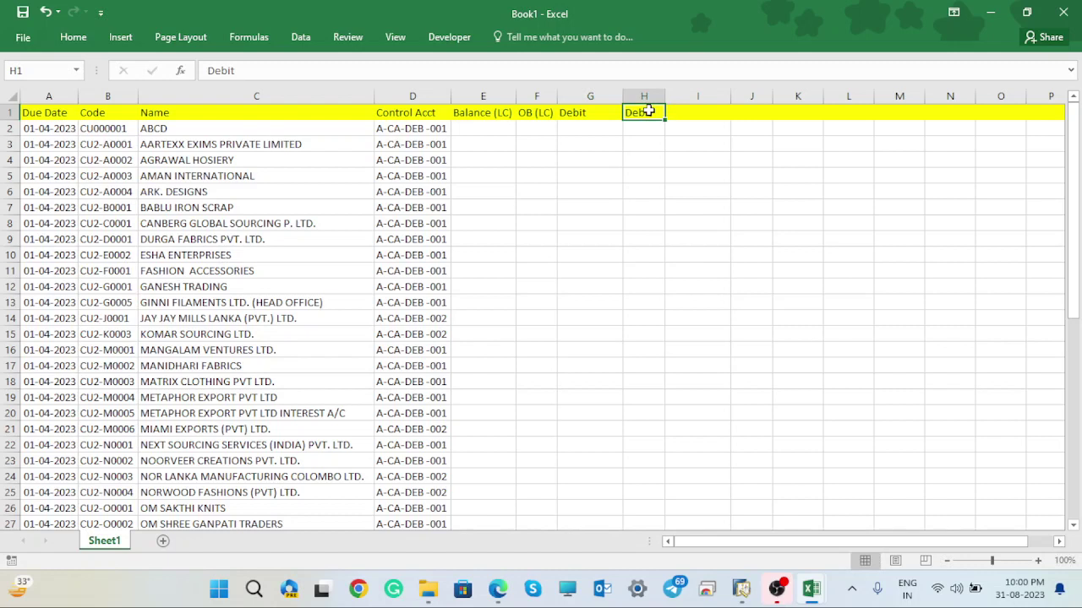
{"action": "type", "text": "Cred"}
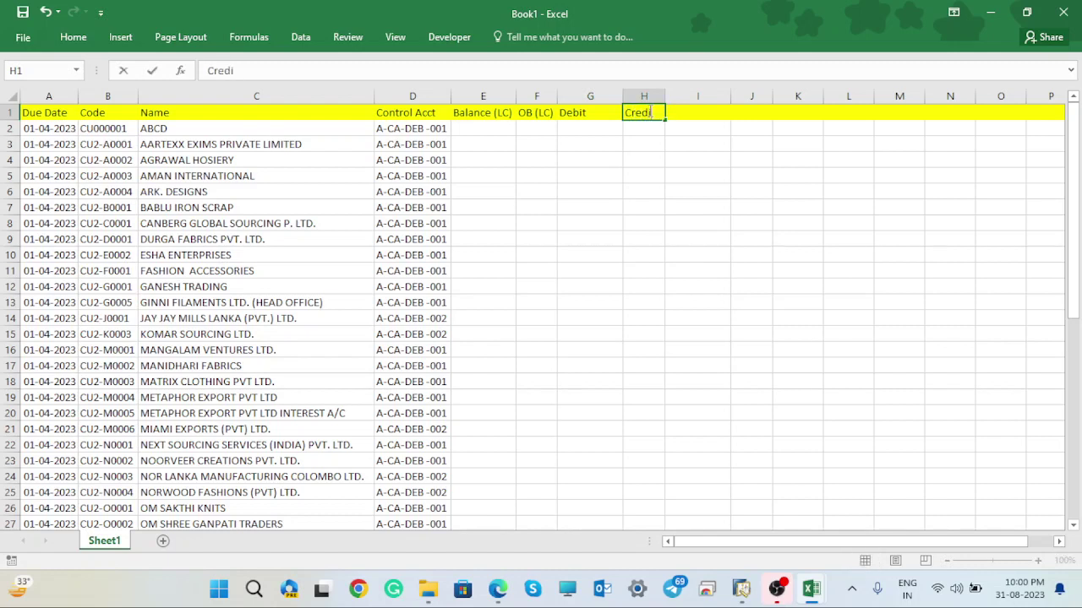
{"action": "right_click", "coordinate": [589, 133]}
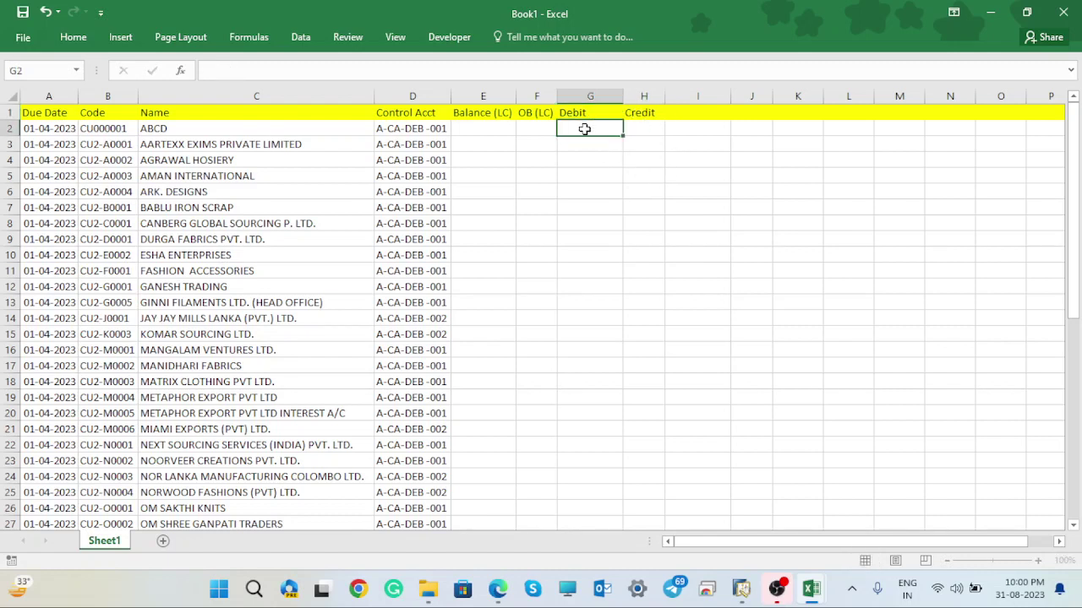
{"action": "key", "text": "Escape"}
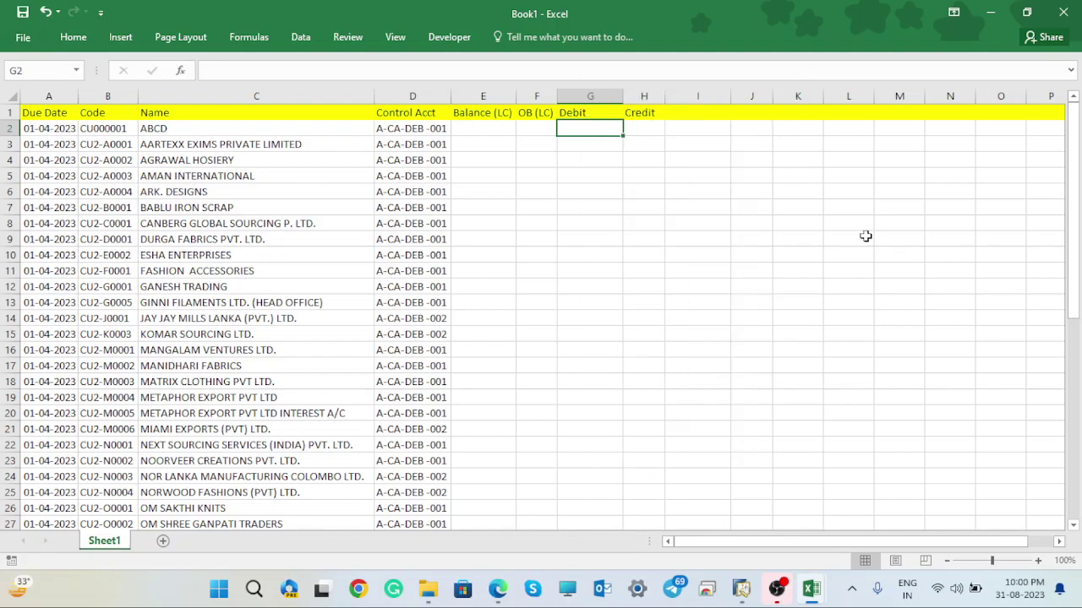
{"action": "left_click", "coordinate": [809, 590]}
- Paste the copied debit and credit balances into Book1 at G2 as values only
{"action": "left_click", "coordinate": [896, 511]}
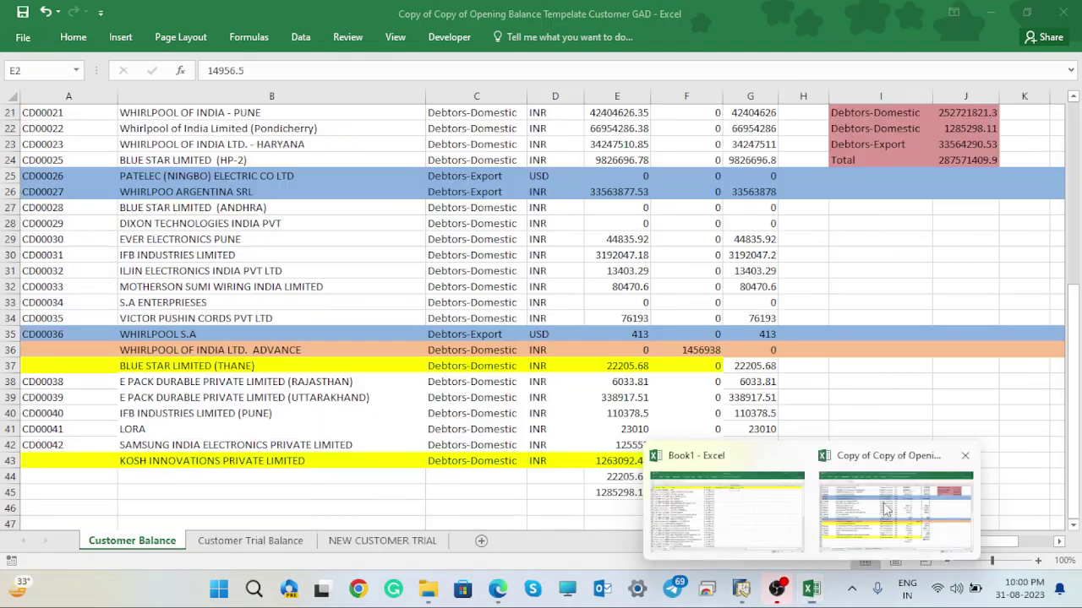
{"action": "key", "text": "ctrl+c"}
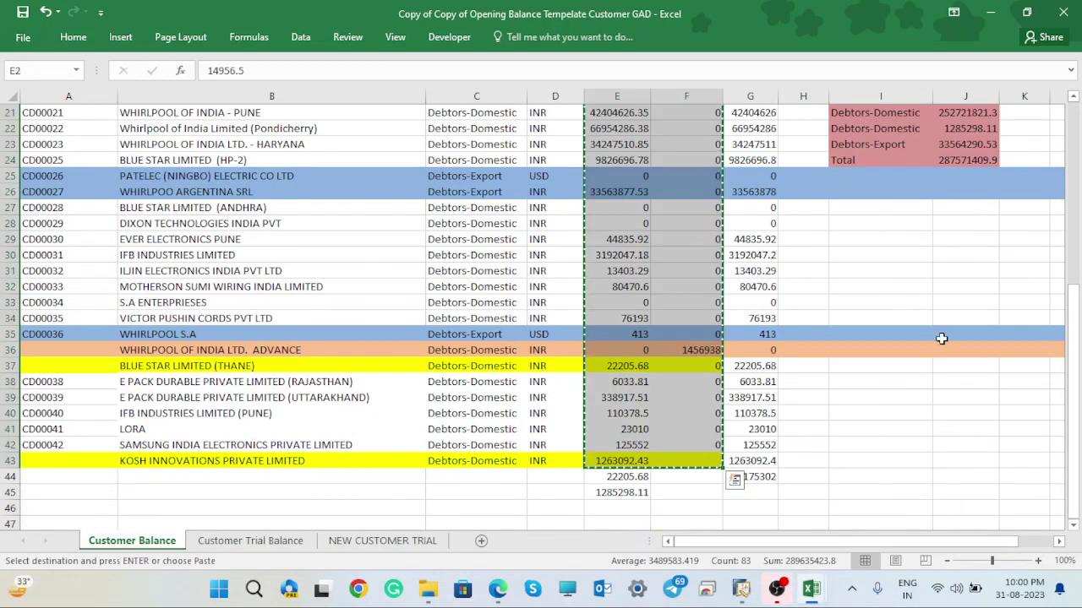
{"action": "left_click", "coordinate": [809, 590]}
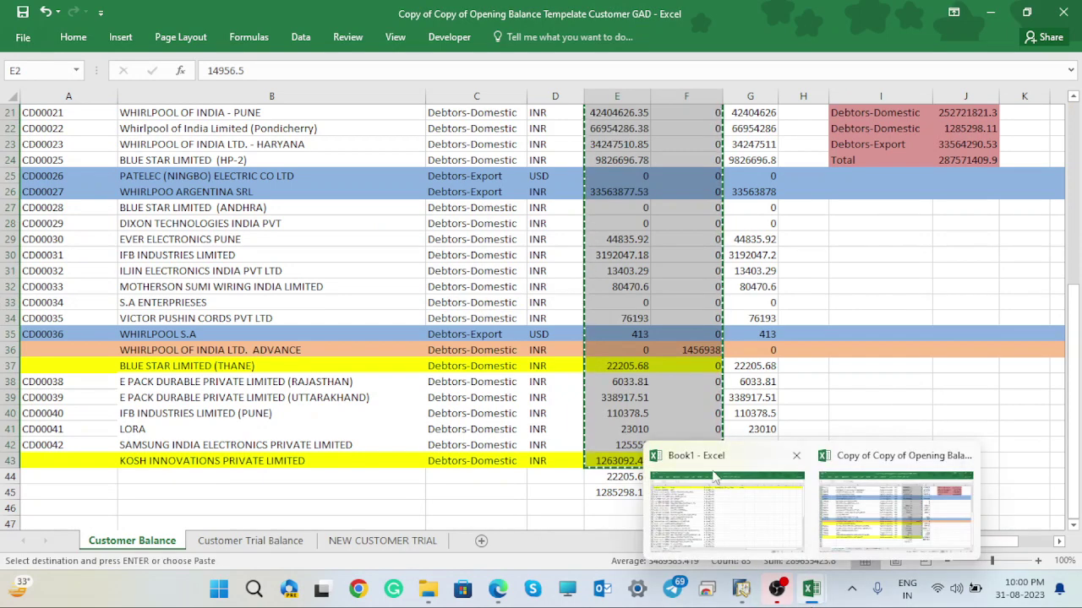
{"action": "left_click", "coordinate": [727, 507]}
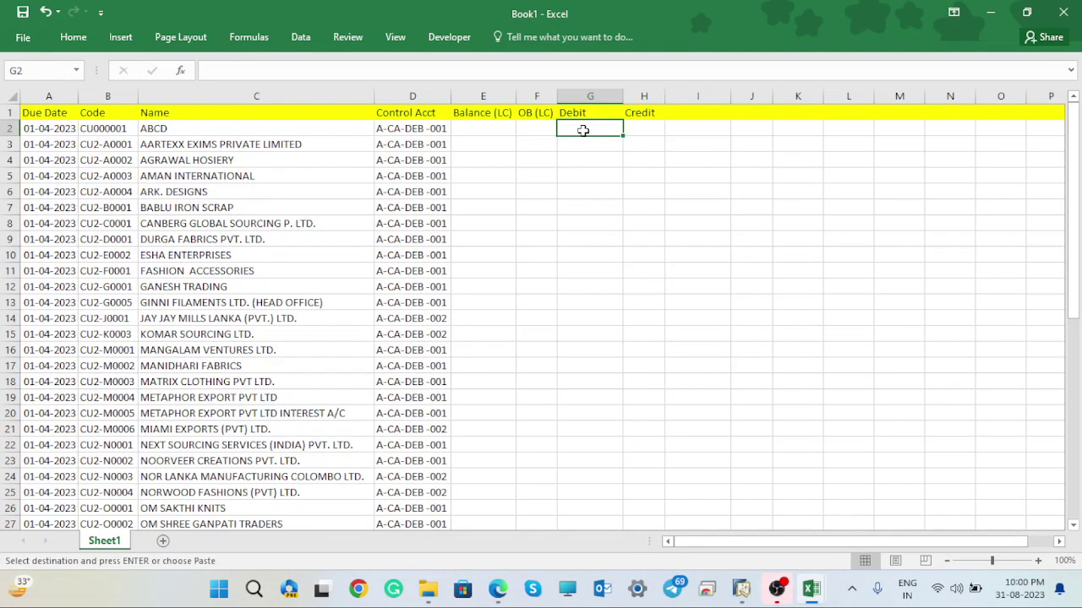
{"action": "right_click", "coordinate": [584, 130]}
{"action": "left_click", "coordinate": [640, 200]}
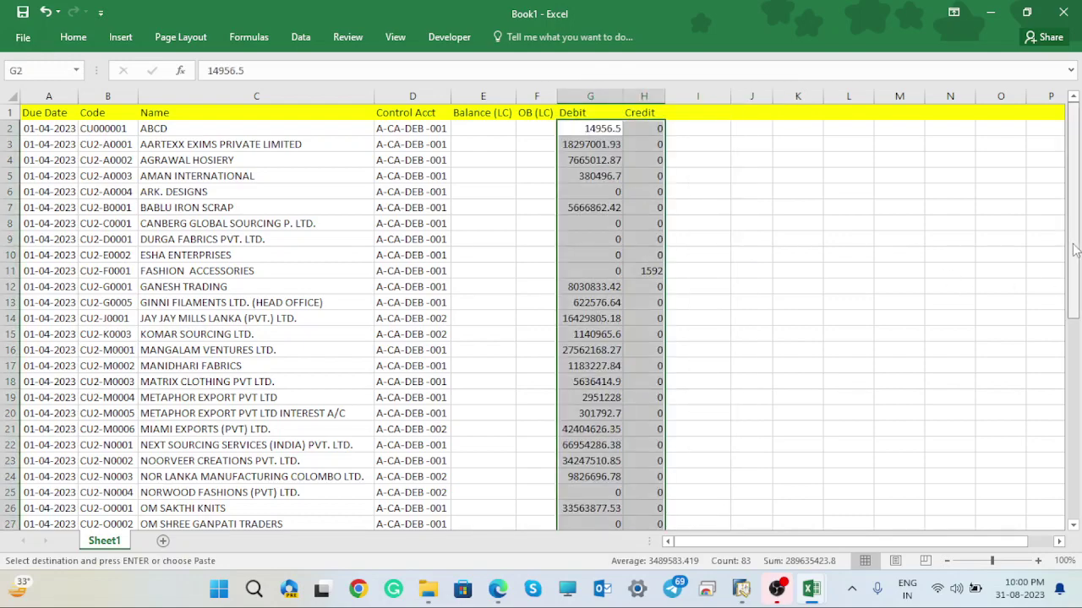
- Copy G37:H43 and paste it as values into G44:H50, dismissing the clipboard error
{"action": "left_click_drag", "start_coordinate": [1075, 251], "coordinate": [1080, 484]}
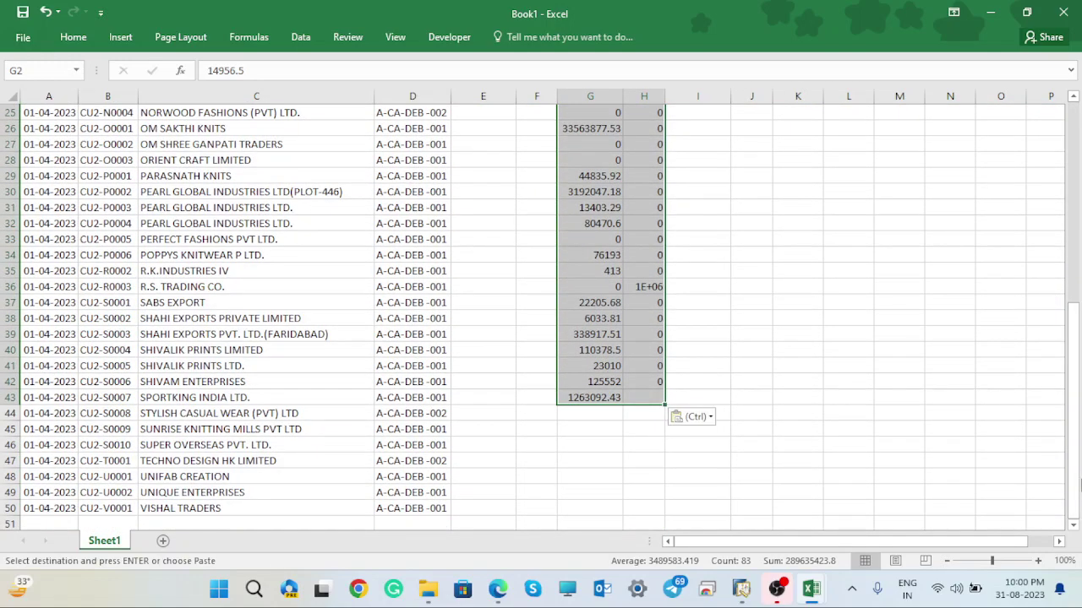
{"action": "left_click", "coordinate": [596, 300]}
{"action": "left_click_drag", "start_coordinate": [595, 300], "coordinate": [637, 400]}
{"action": "key", "text": "ctrl+c"}
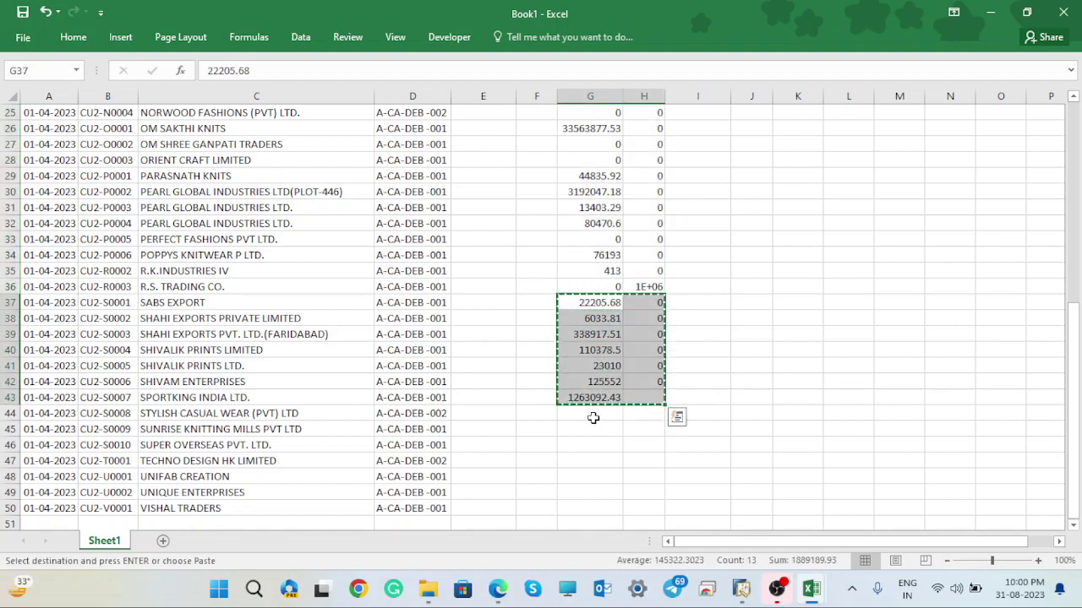
{"action": "left_click", "coordinate": [594, 420]}
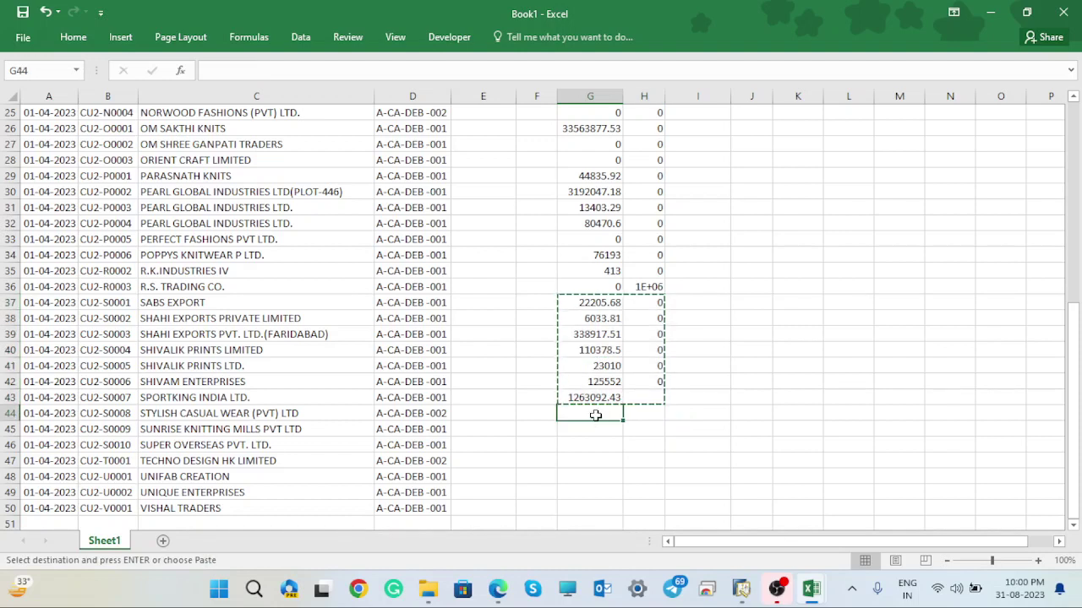
{"action": "right_click", "coordinate": [596, 414]}
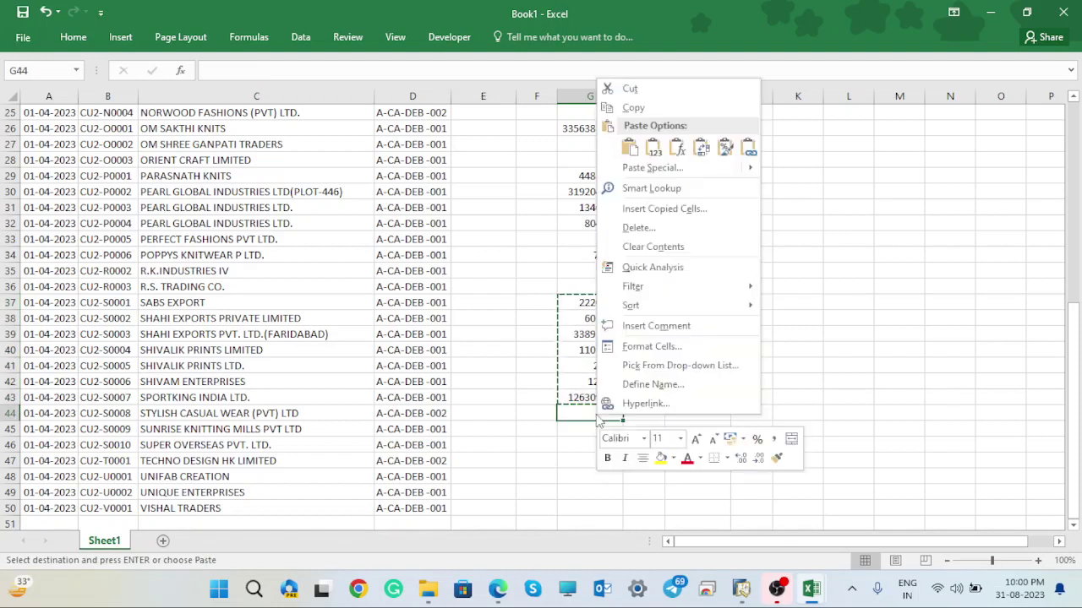
{"action": "left_click", "coordinate": [655, 147]}
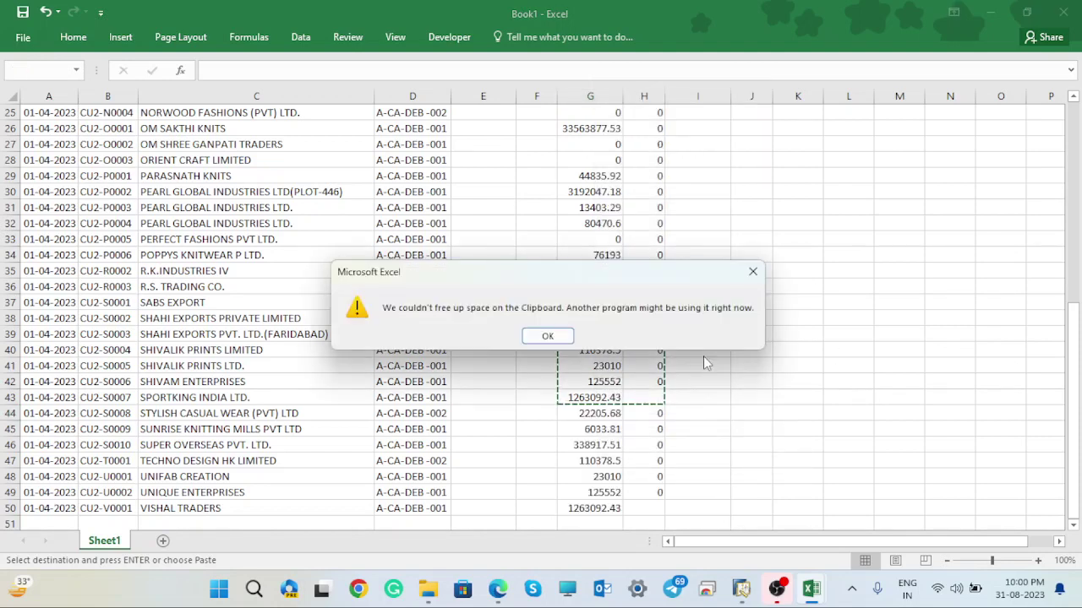
{"action": "left_click", "coordinate": [545, 336]}
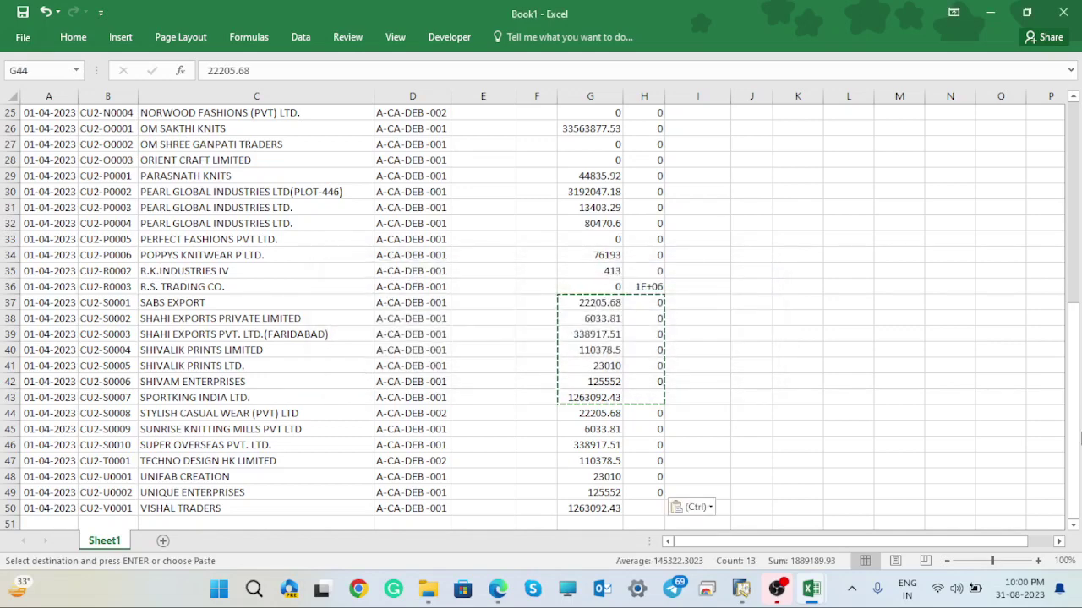
{"action": "scroll", "coordinate": [1077, 436], "scroll_direction": "up", "scroll_amount": 8}
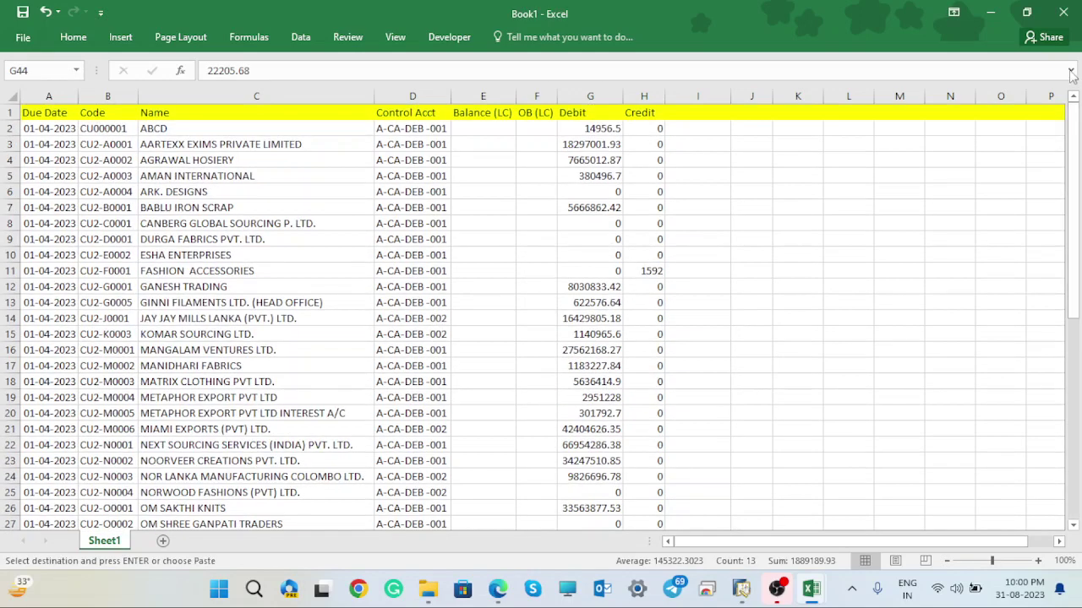
{"action": "left_click", "coordinate": [741, 589]}
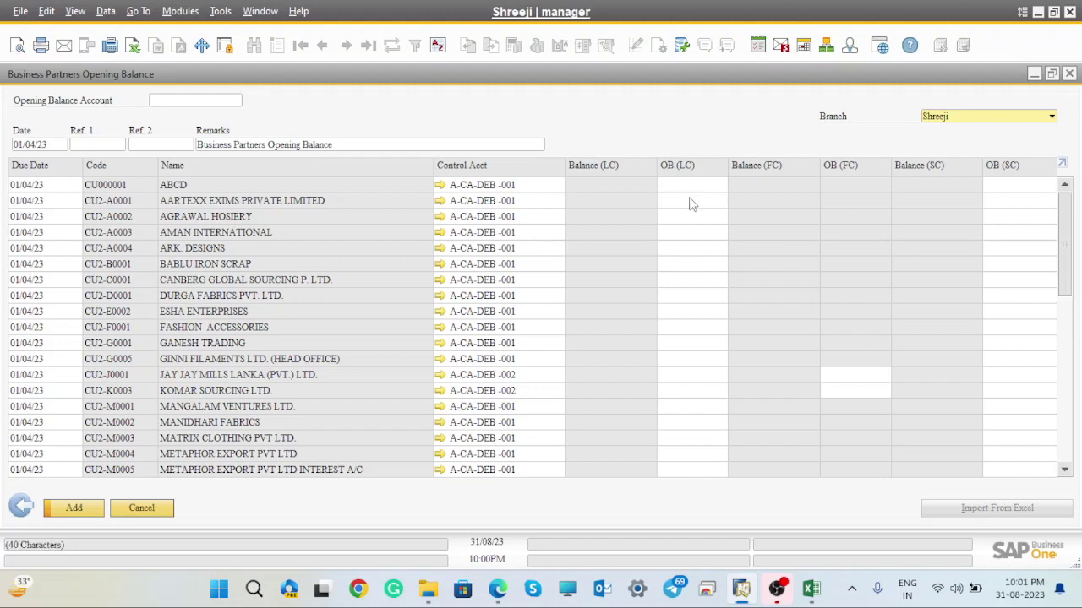
{"action": "left_click", "coordinate": [1039, 12]}
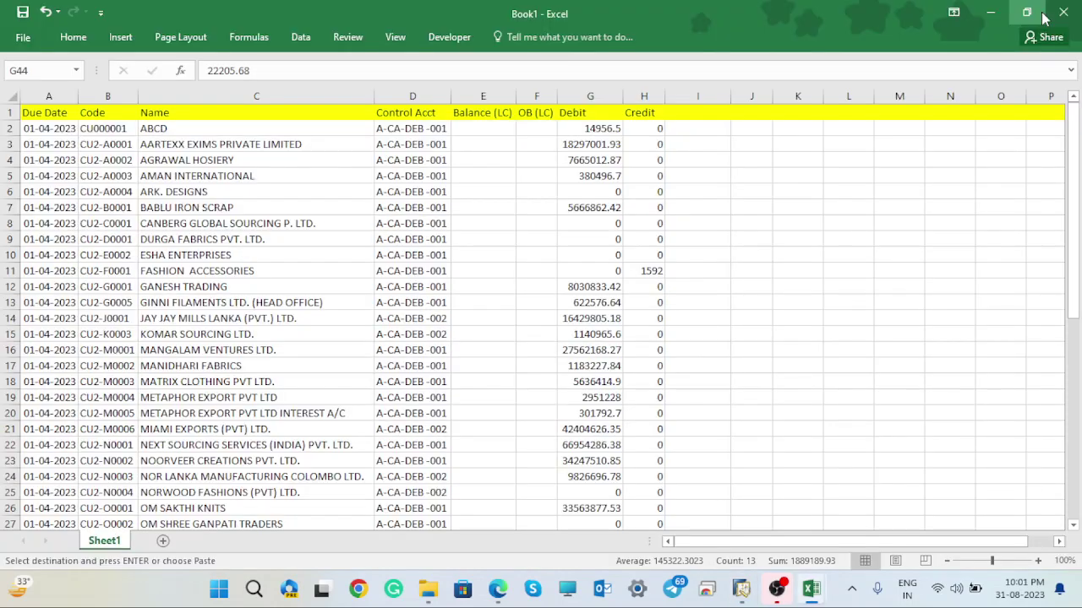
- Enter the formula =G2-H2 in F2 and autofit column F to show 14956.5
{"action": "left_click", "coordinate": [527, 128]}
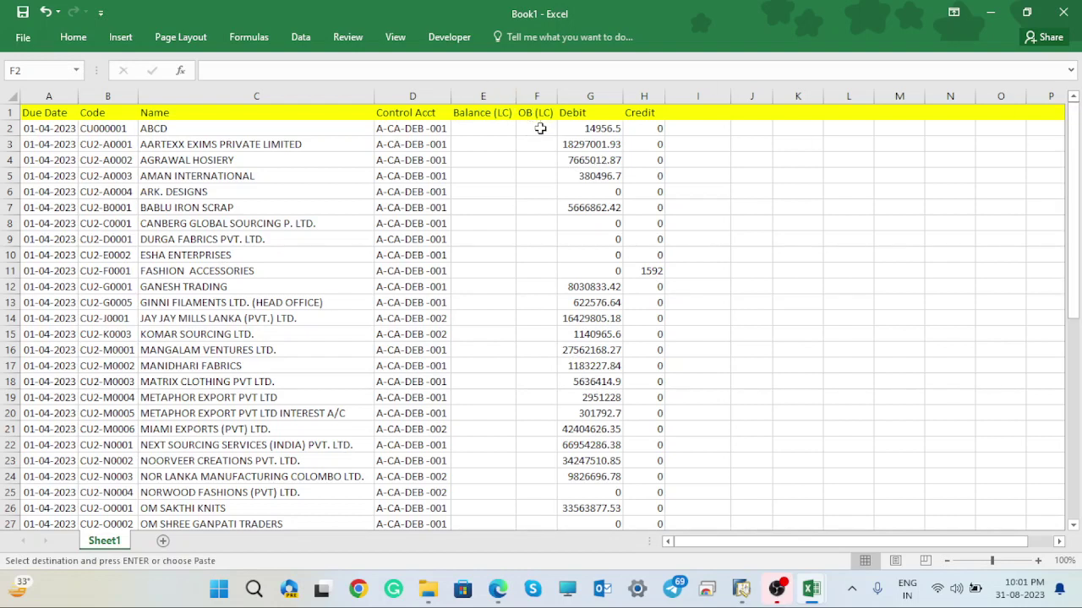
{"action": "double_click", "coordinate": [489, 132]}
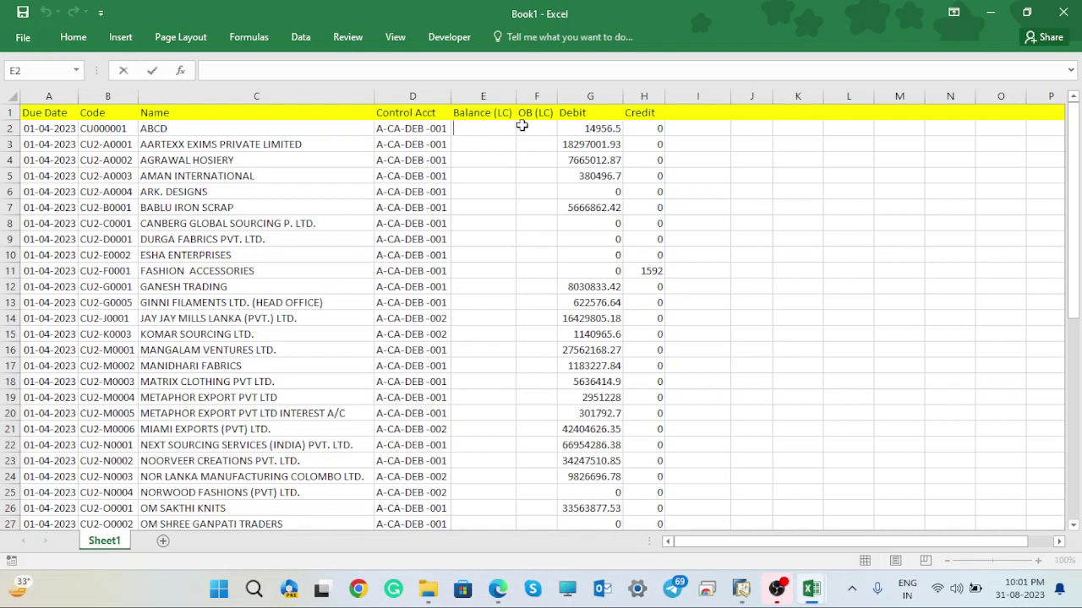
{"action": "left_click", "coordinate": [522, 125]}
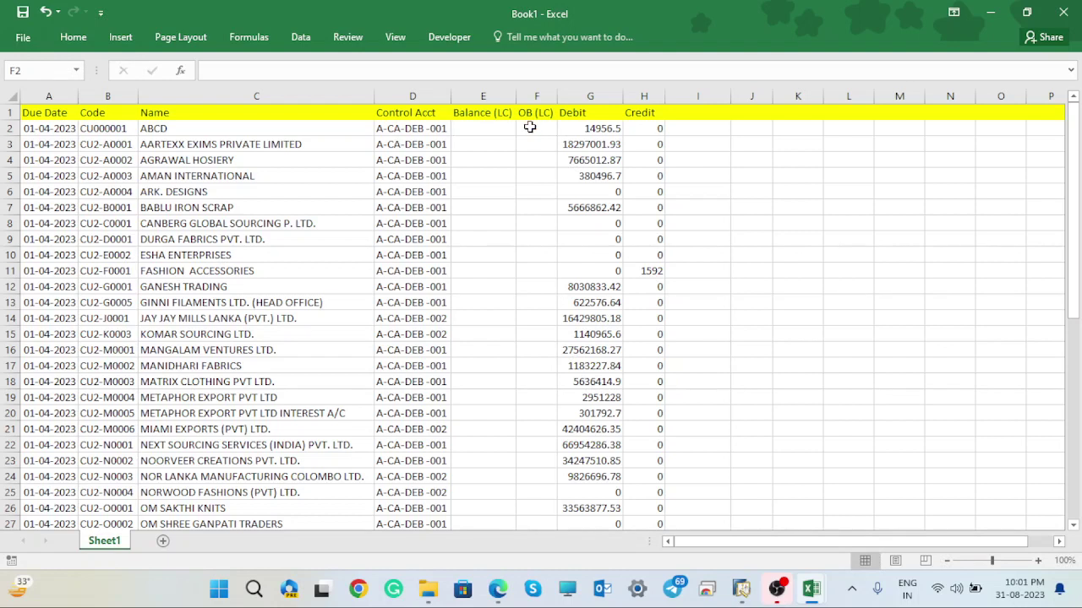
{"action": "double_click", "coordinate": [529, 127]}
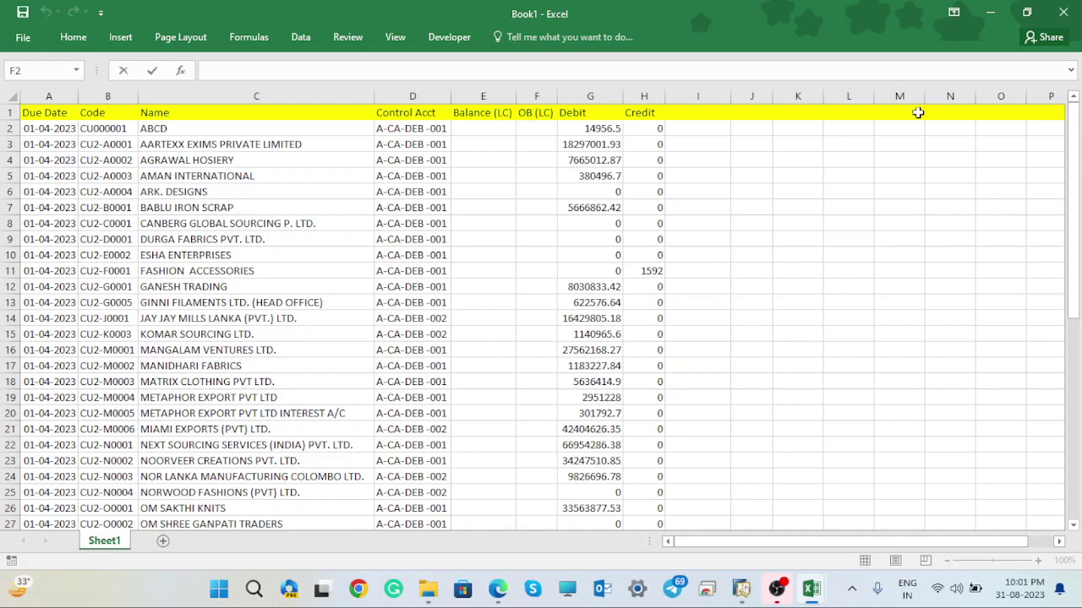
{"action": "type", "text": "="}
{"action": "left_click", "coordinate": [606, 128]}
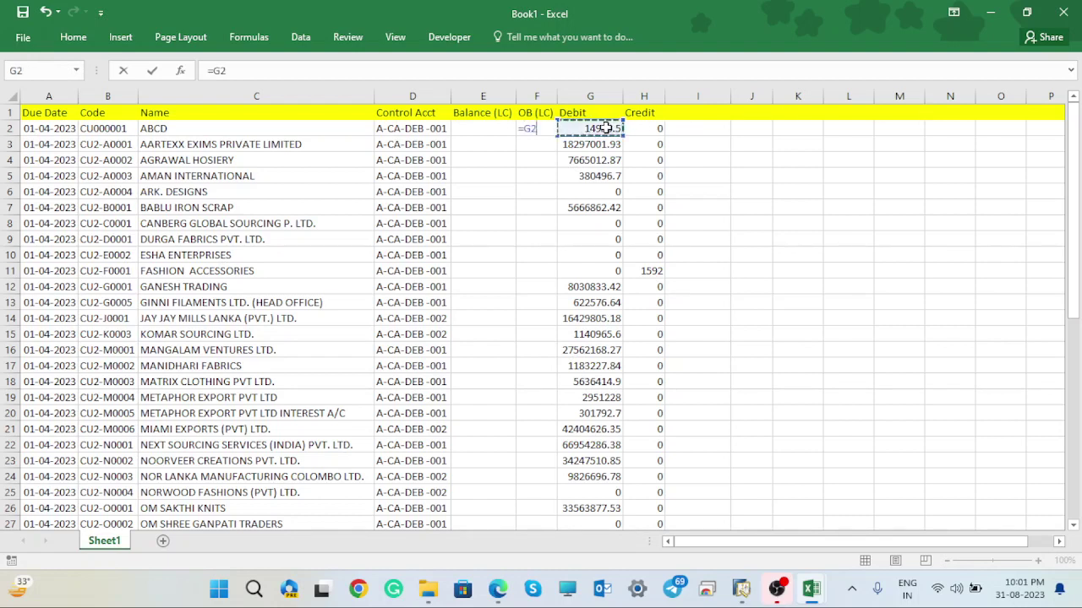
{"action": "type", "text": "-"}
{"action": "left_click", "coordinate": [652, 129]}
{"action": "key", "text": "Return"}
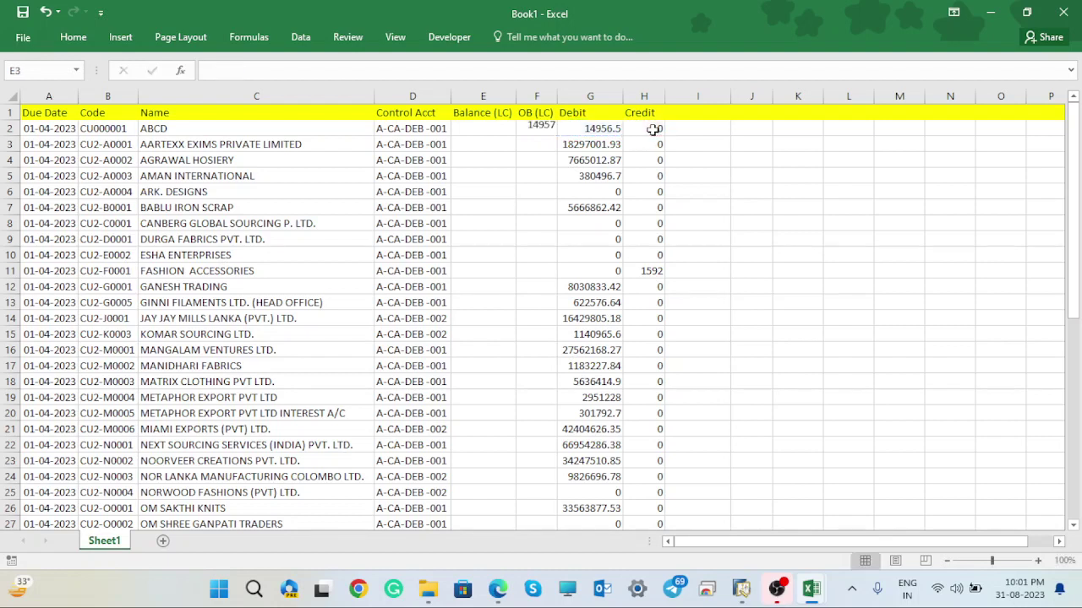
{"action": "left_click", "coordinate": [544, 127]}
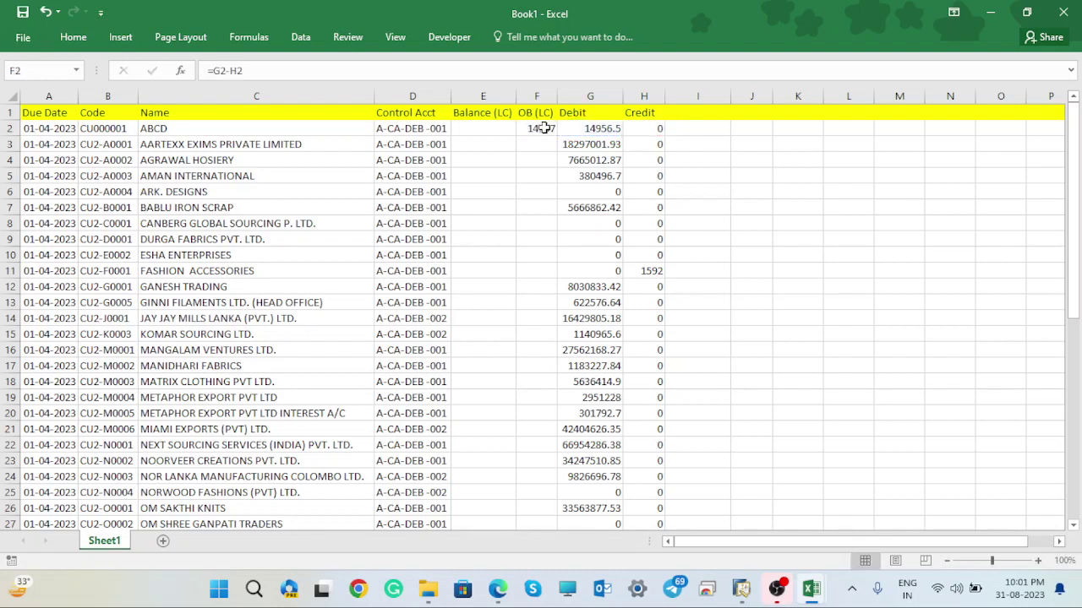
{"action": "double_click", "coordinate": [549, 128]}
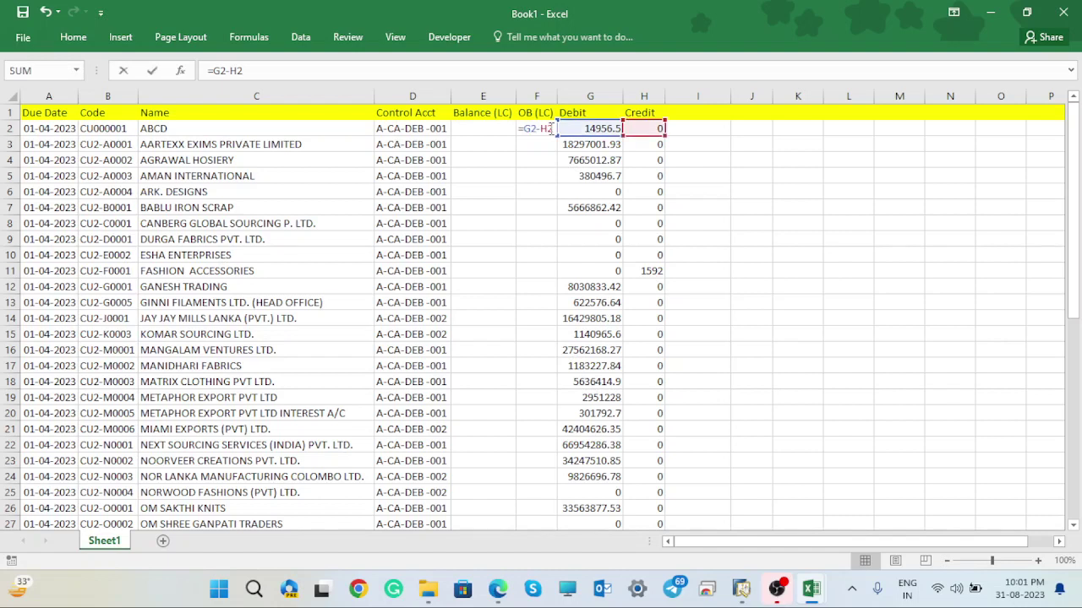
{"action": "left_click", "coordinate": [745, 185]}
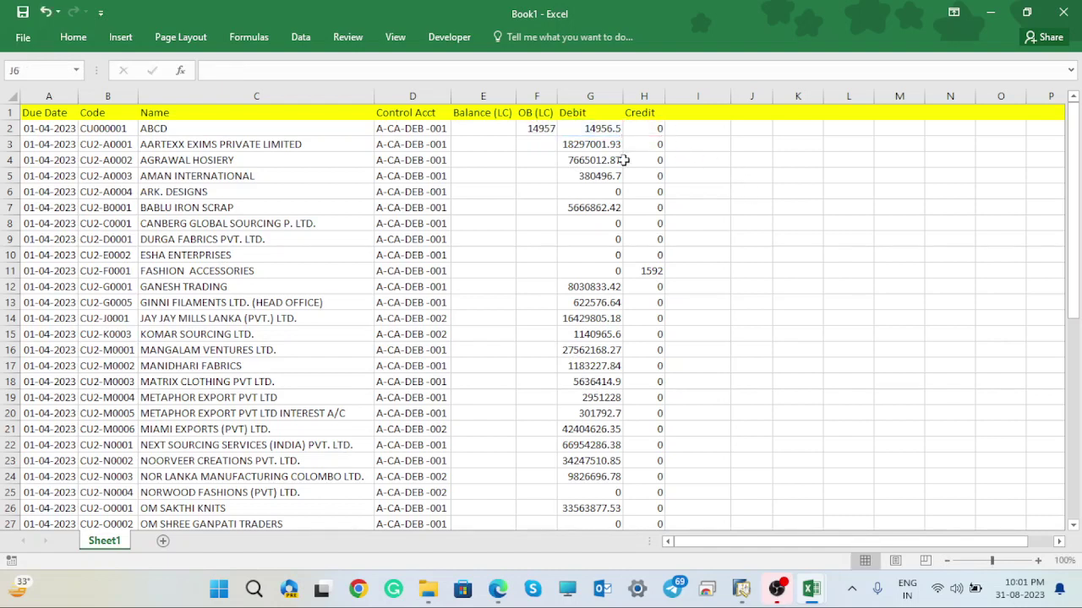
{"action": "left_click", "coordinate": [548, 128]}
{"action": "double_click", "coordinate": [556, 96]}
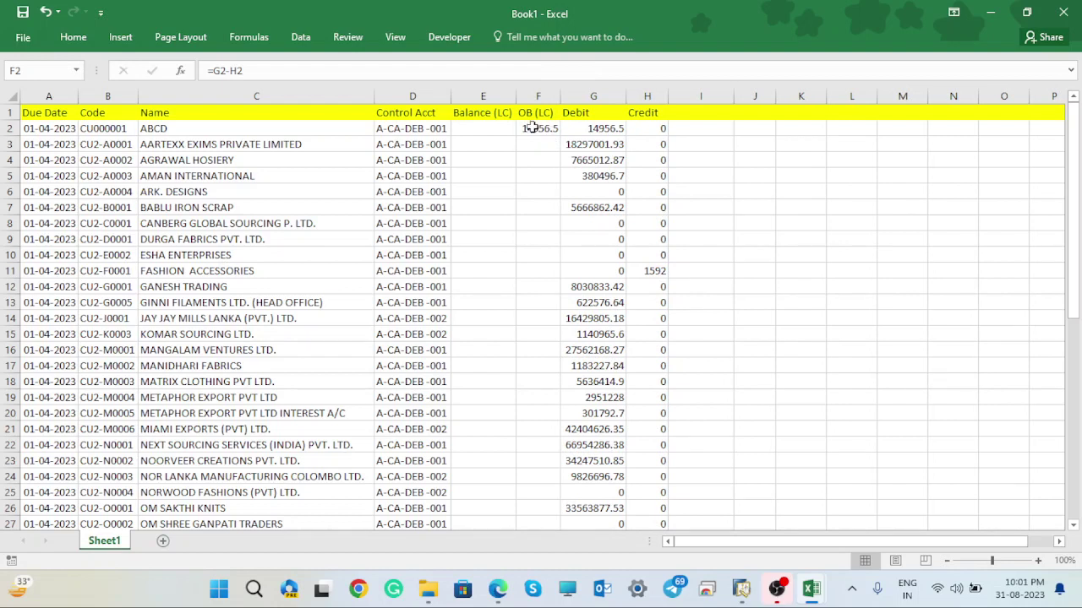
- Review cells E2 and F2, cancelling stray edits so F2 keeps =G2-H2
{"action": "left_click", "coordinate": [478, 127]}
{"action": "double_click", "coordinate": [478, 127]}
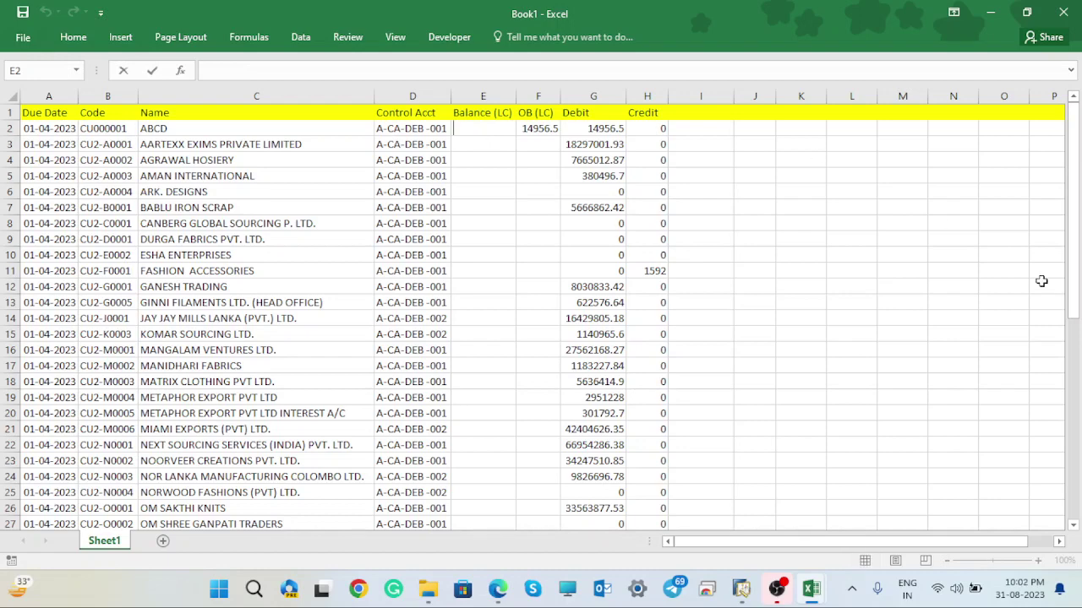
{"action": "left_click_drag", "start_coordinate": [1078, 216], "coordinate": [1078, 423]}
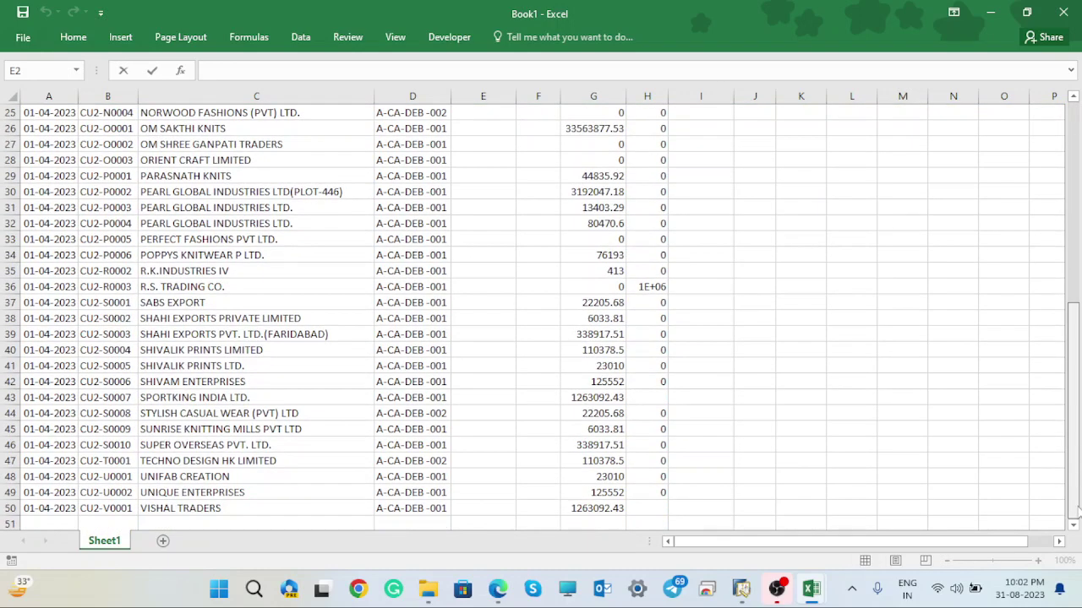
{"action": "left_click_drag", "start_coordinate": [1077, 509], "coordinate": [1078, 313]}
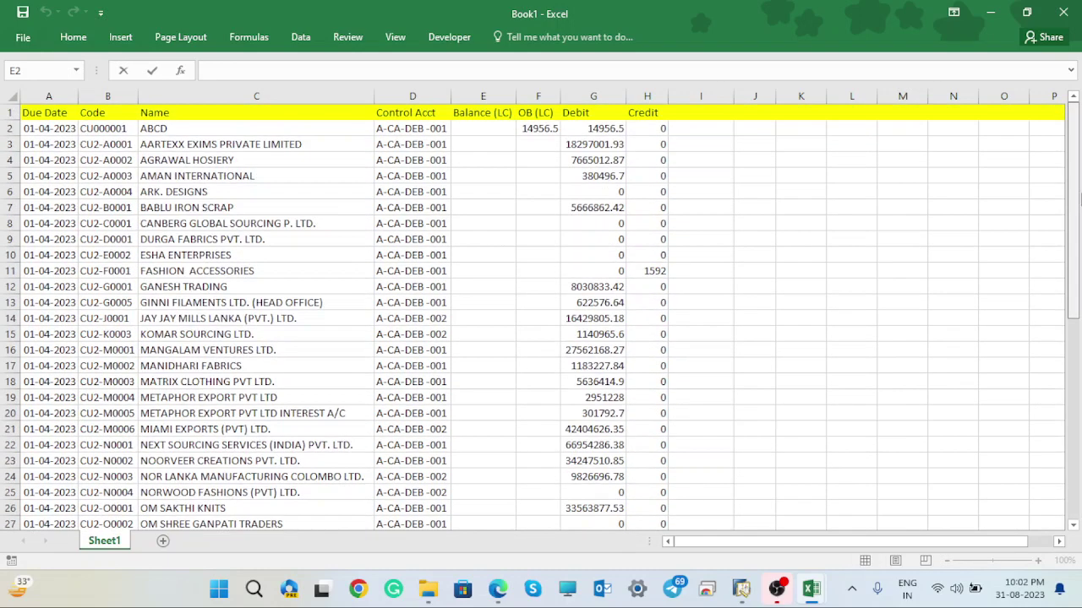
{"action": "left_click", "coordinate": [559, 132]}
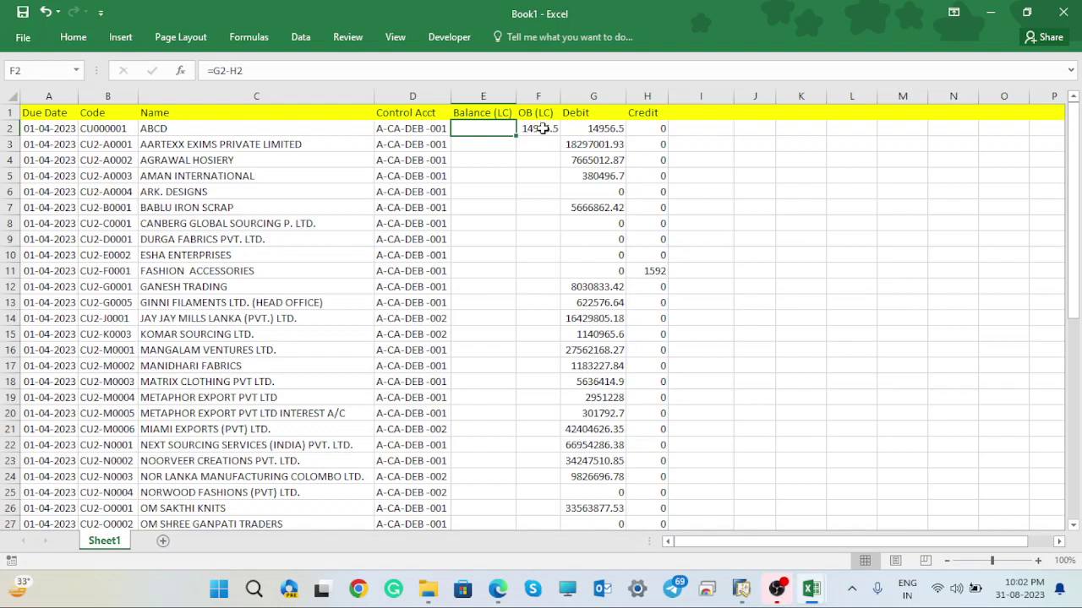
{"action": "double_click", "coordinate": [541, 129]}
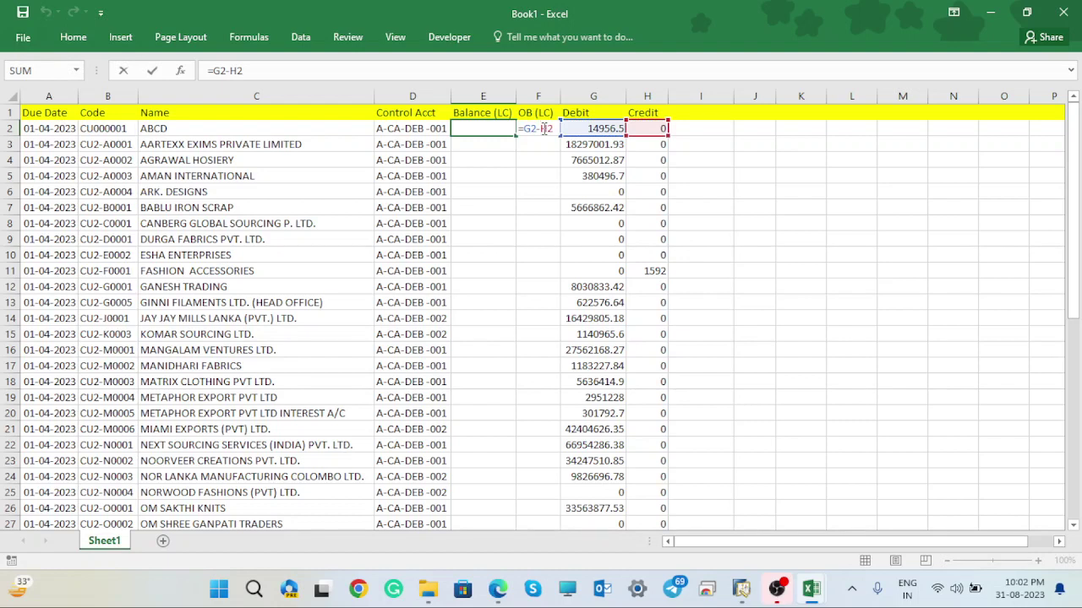
{"action": "left_click", "coordinate": [546, 140]}
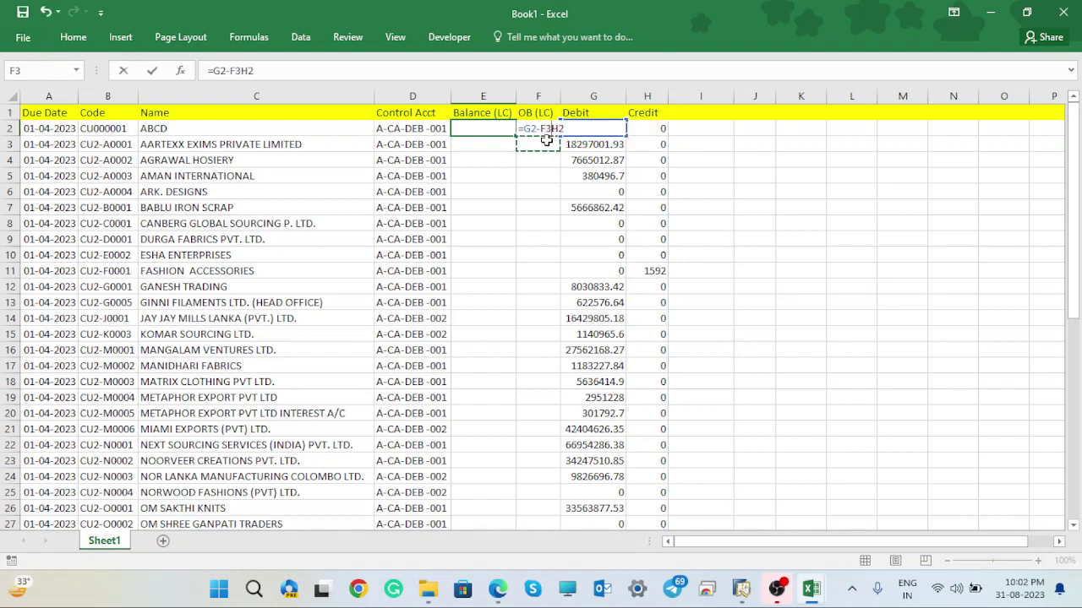
{"action": "left_click", "coordinate": [546, 128]}
{"action": "left_click", "coordinate": [725, 240]}
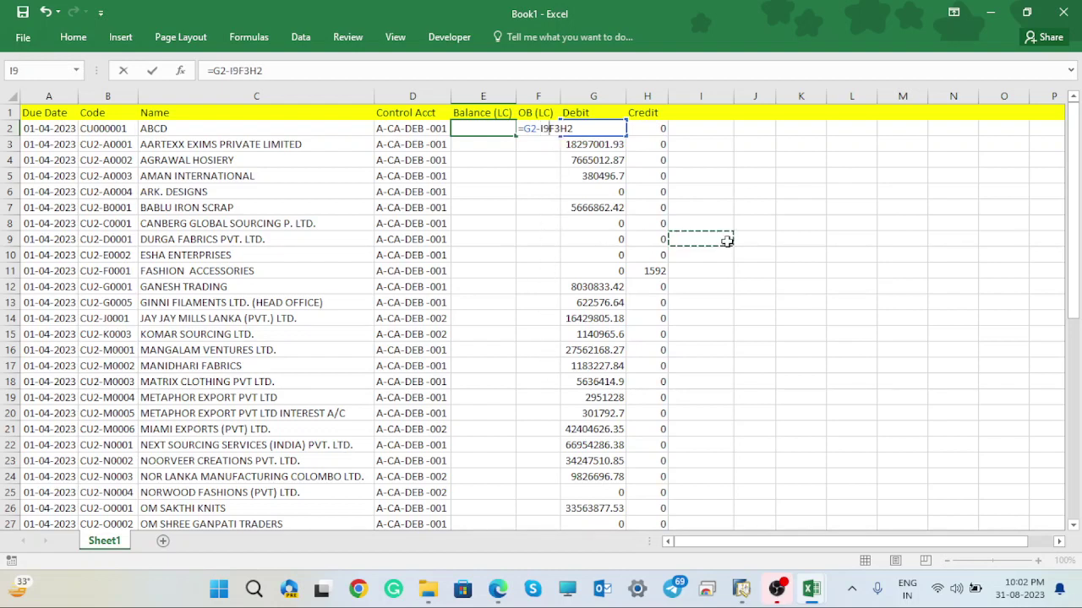
{"action": "key", "text": "Escape"}
{"action": "type", "text": "`"}
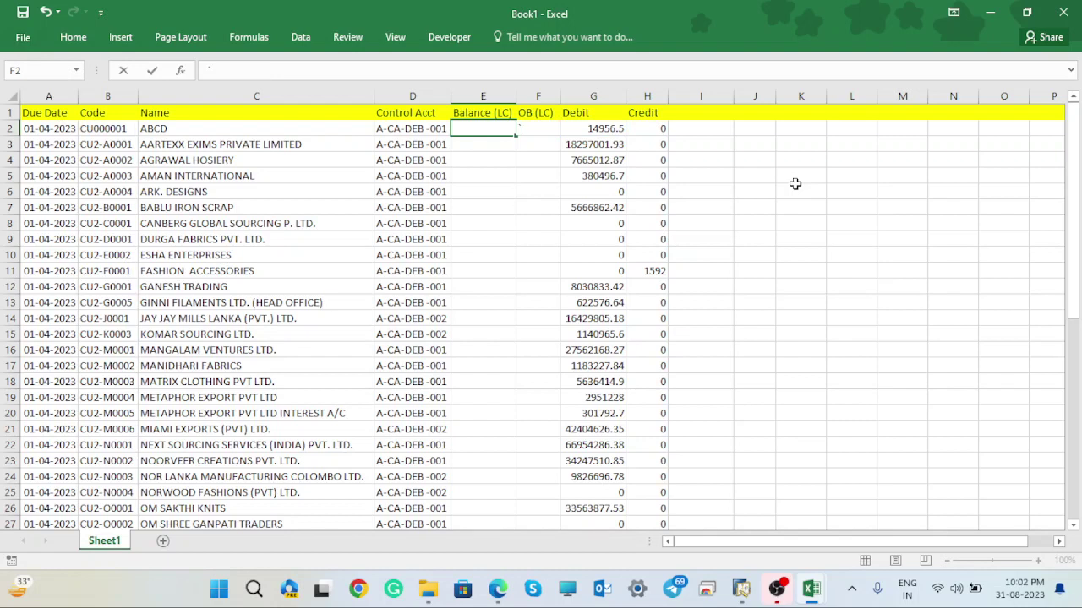
{"action": "key", "text": "Escape"}
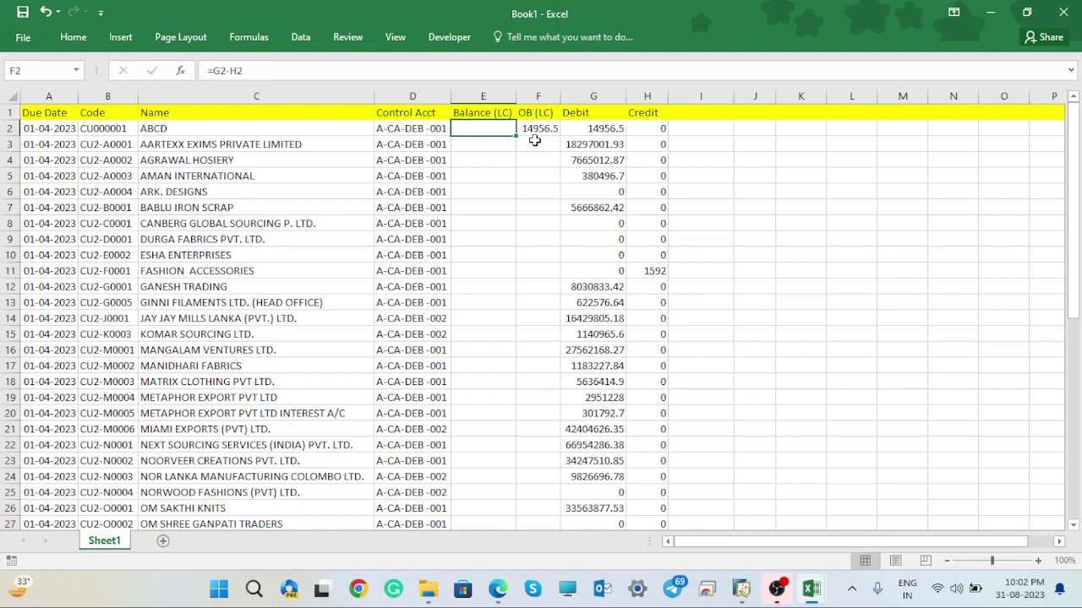
{"action": "key", "text": "Right"}
{"action": "key", "text": "Right"}
{"action": "left_click", "coordinate": [870, 139]}
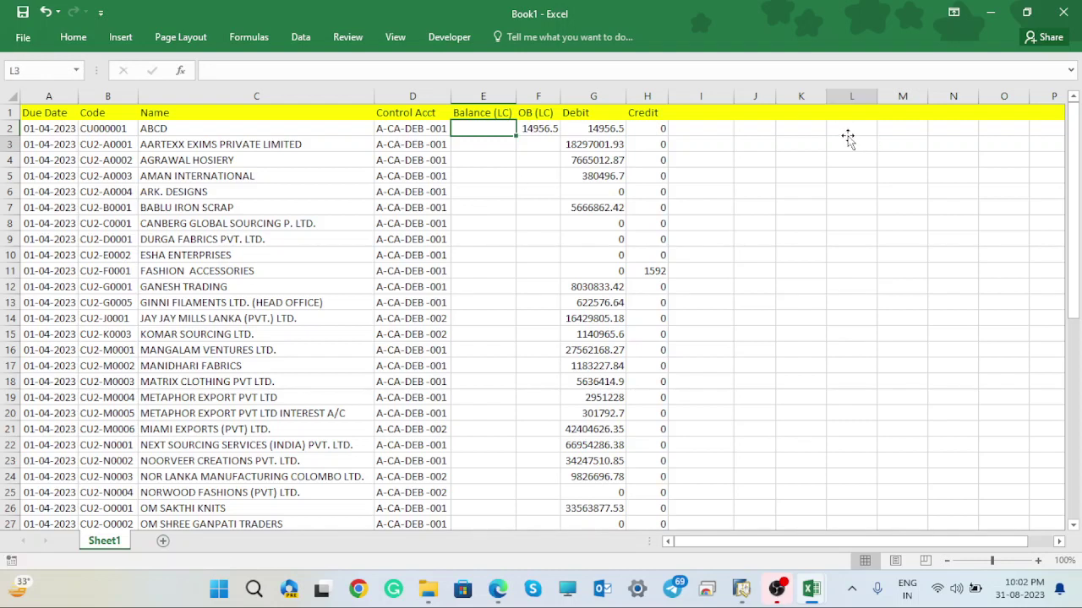
- Copy the template workbook's OB(LC) values in G2:G43, then return to Book1's cell F2
{"action": "left_click", "coordinate": [991, 13]}
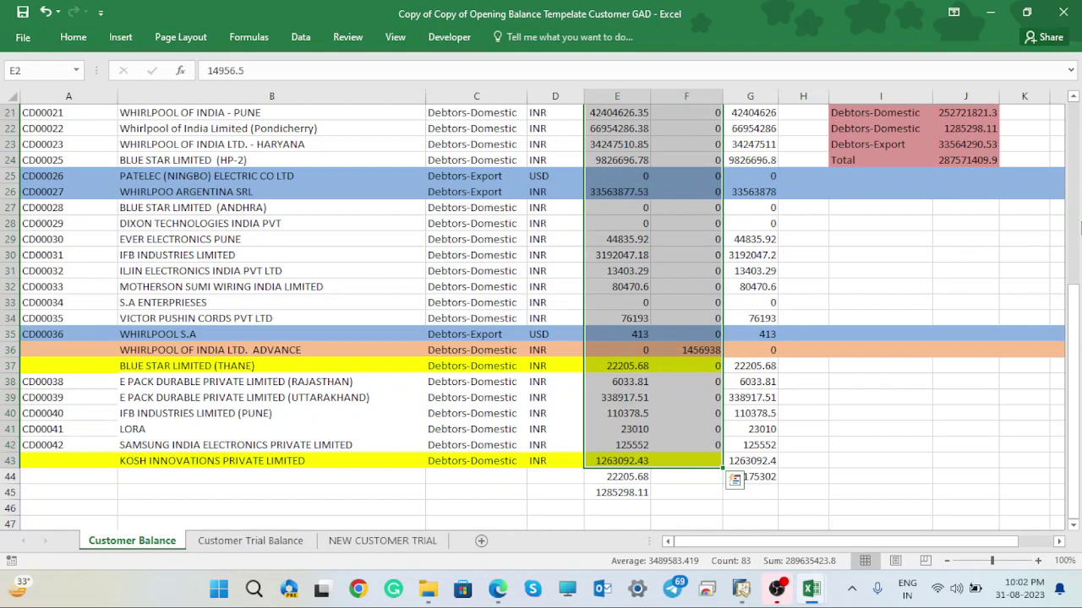
{"action": "left_click_drag", "start_coordinate": [1071, 325], "coordinate": [1073, 67]}
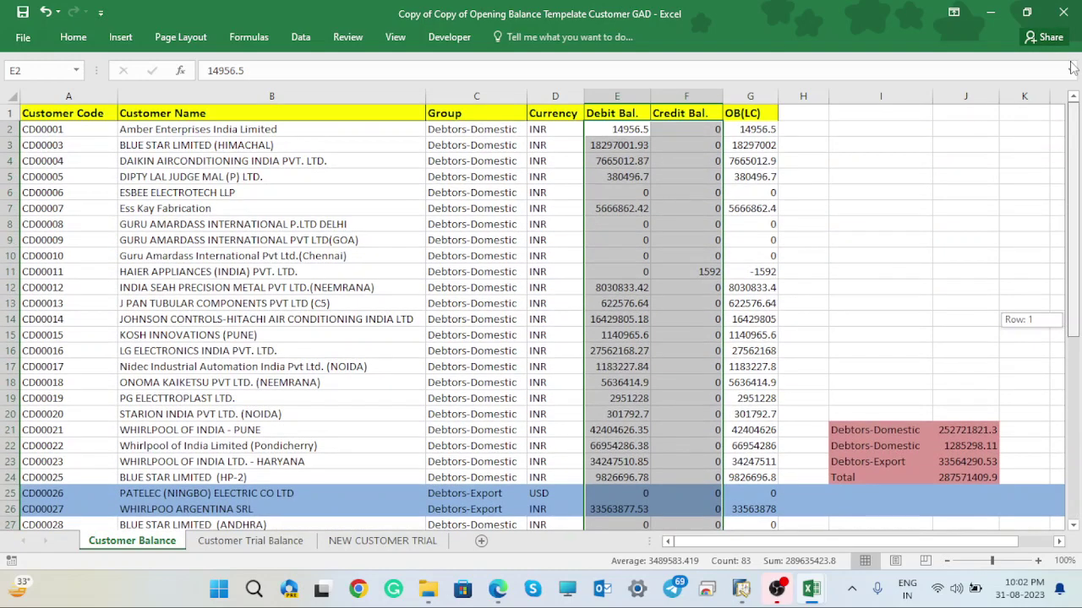
{"action": "left_click_drag", "start_coordinate": [1072, 67], "coordinate": [884, 76]}
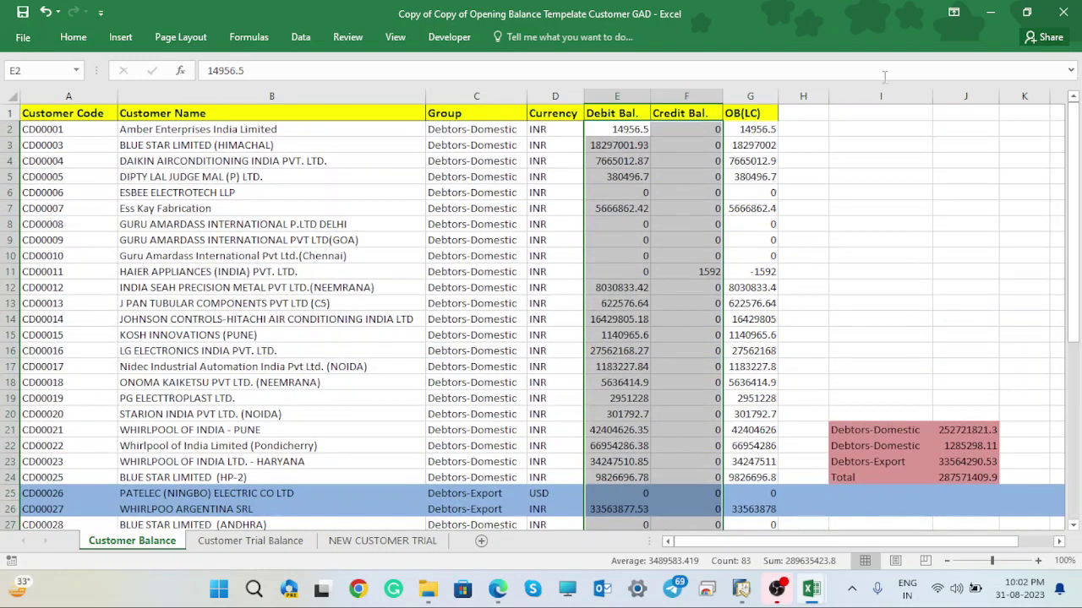
{"action": "left_click_drag", "start_coordinate": [756, 129], "coordinate": [757, 490]}
{"action": "key", "text": "ctrl+c"}
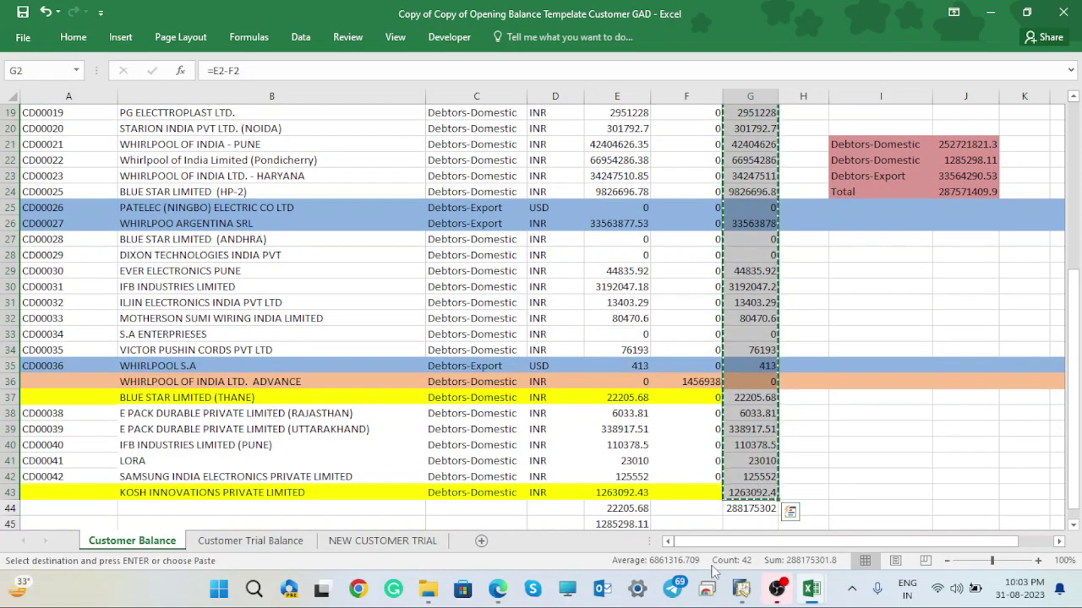
{"action": "mouse_move", "coordinate": [817, 594]}
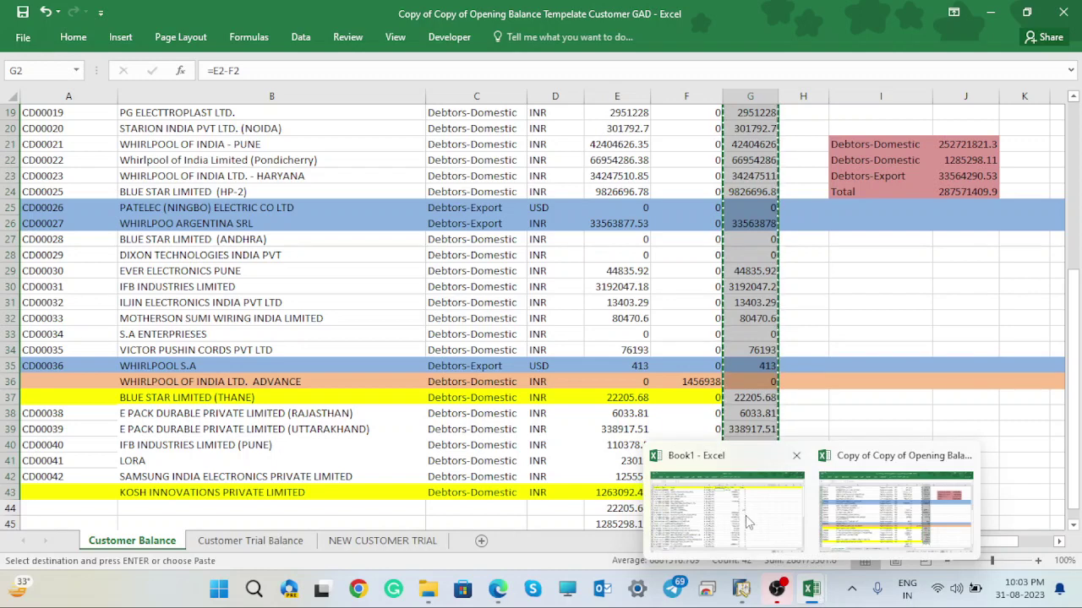
{"action": "left_click", "coordinate": [745, 515]}
{"action": "left_click", "coordinate": [544, 127]}
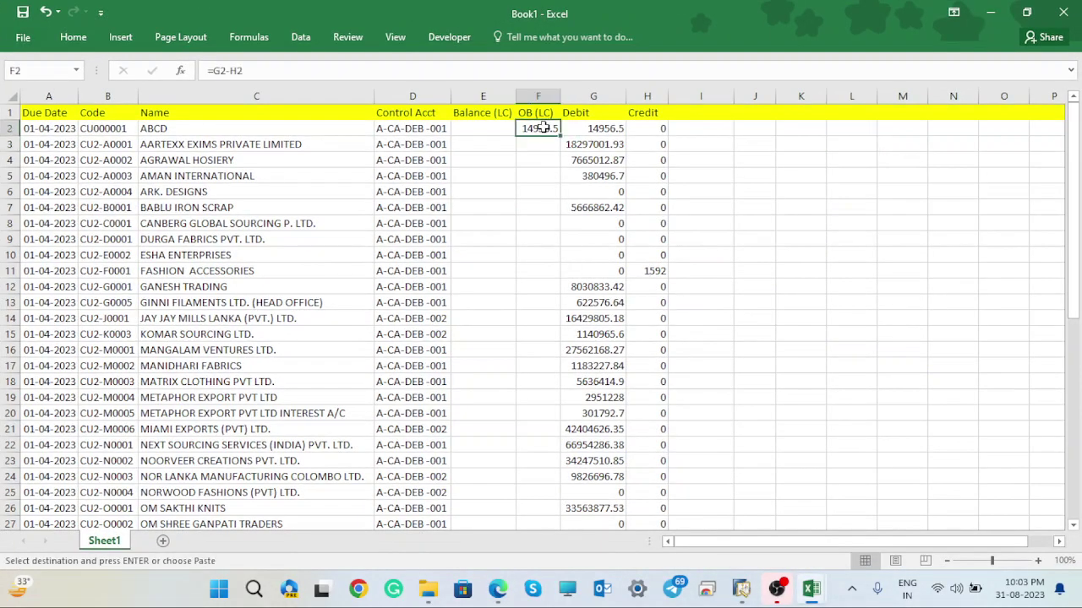
- Fill the =G2-H2 formula down column F to row 50, widen it, and copy those OB (LC) values
{"action": "double_click", "coordinate": [558, 136]}
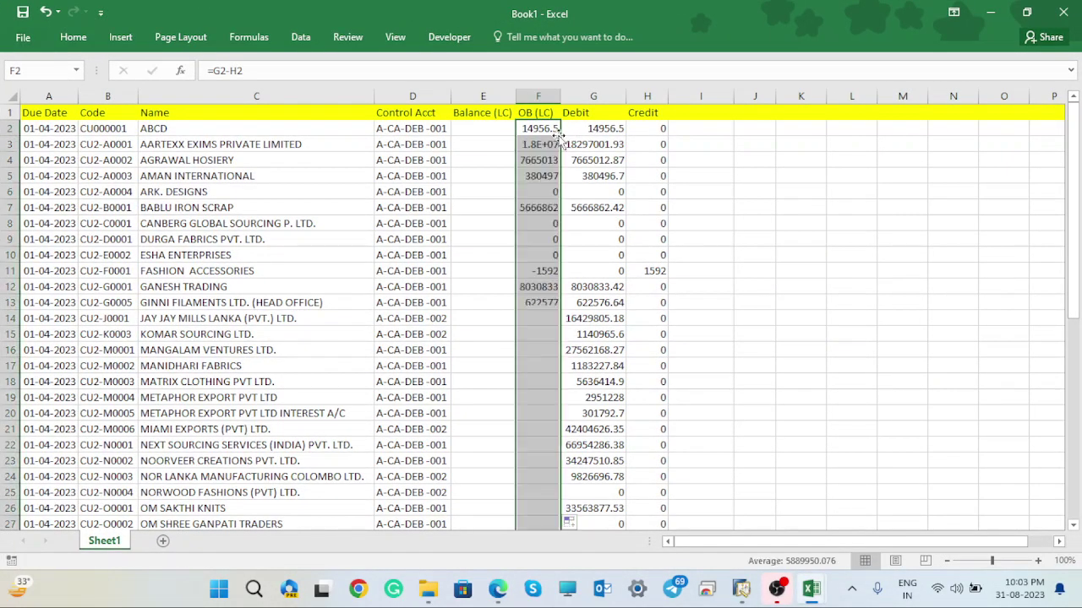
{"action": "double_click", "coordinate": [560, 96]}
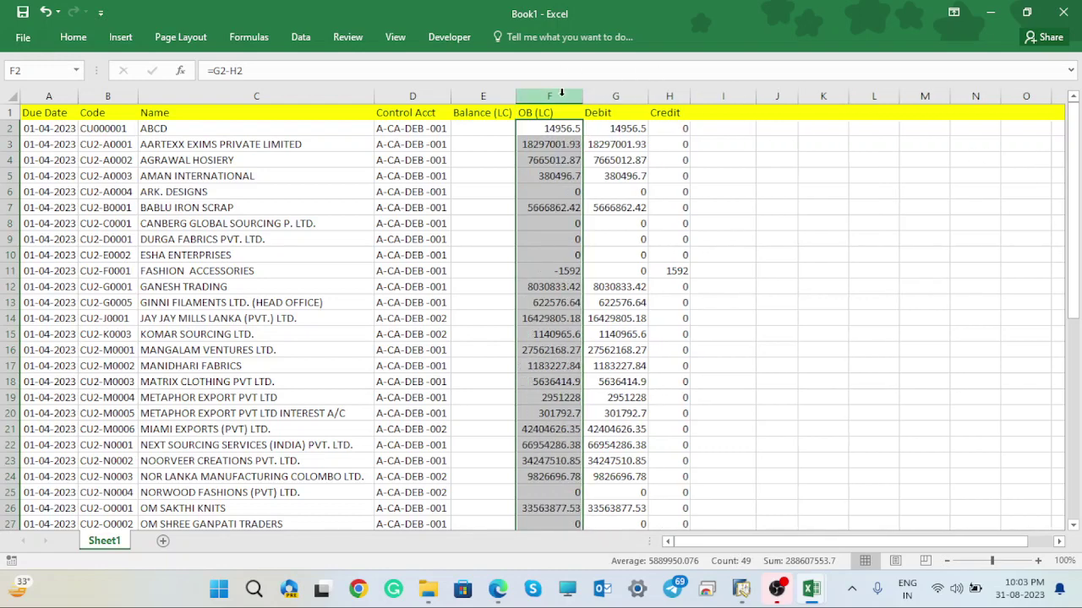
{"action": "left_click_drag", "start_coordinate": [1077, 185], "coordinate": [1078, 383]}
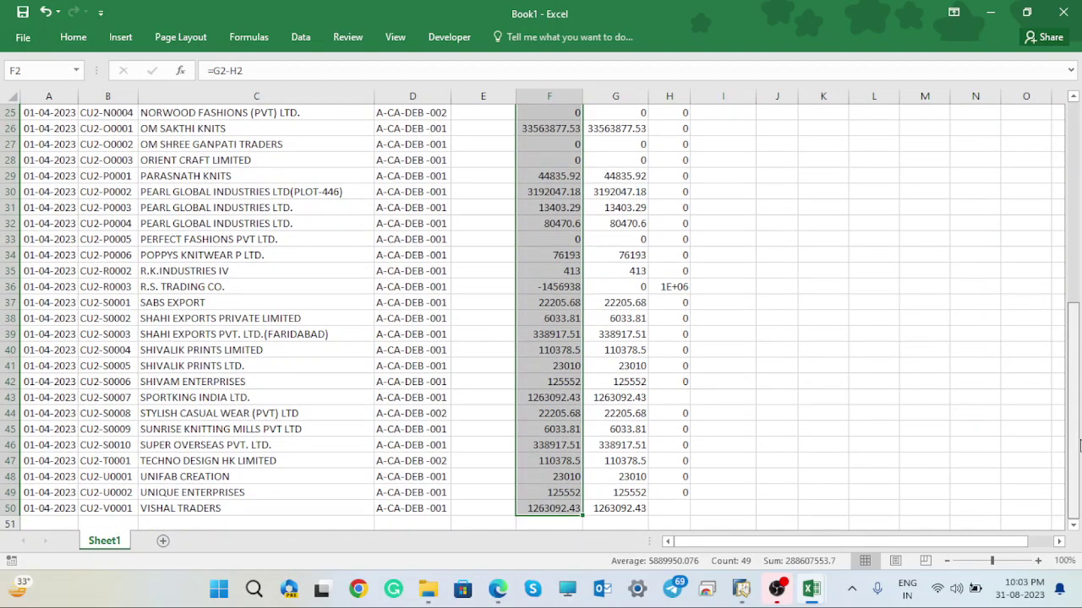
{"action": "left_click_drag", "start_coordinate": [1078, 446], "coordinate": [1078, 177]}
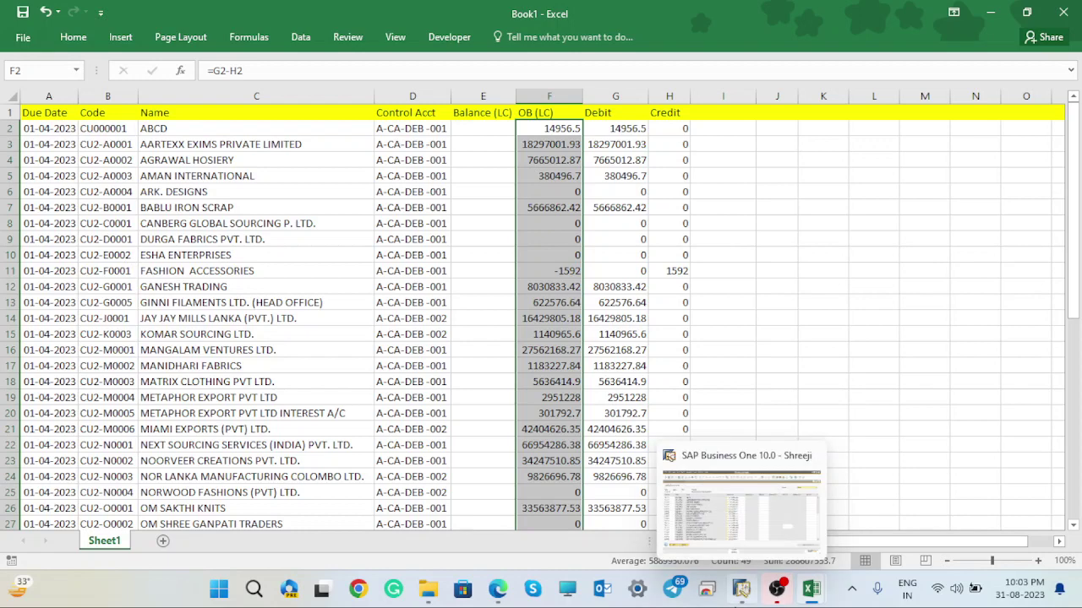
{"action": "left_click", "coordinate": [740, 600]}
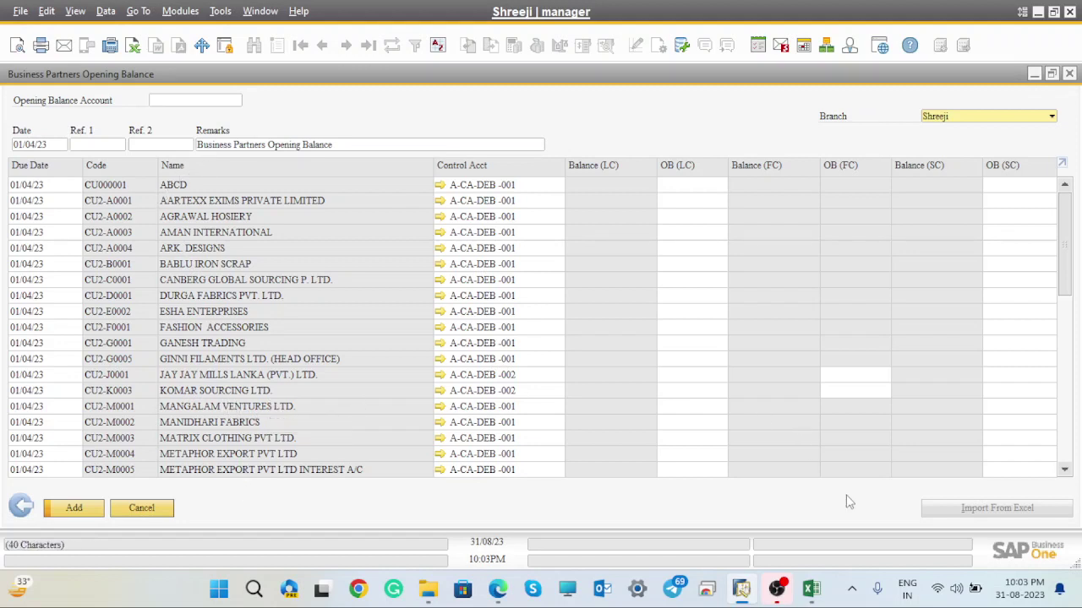
{"action": "mouse_move", "coordinate": [813, 596]}
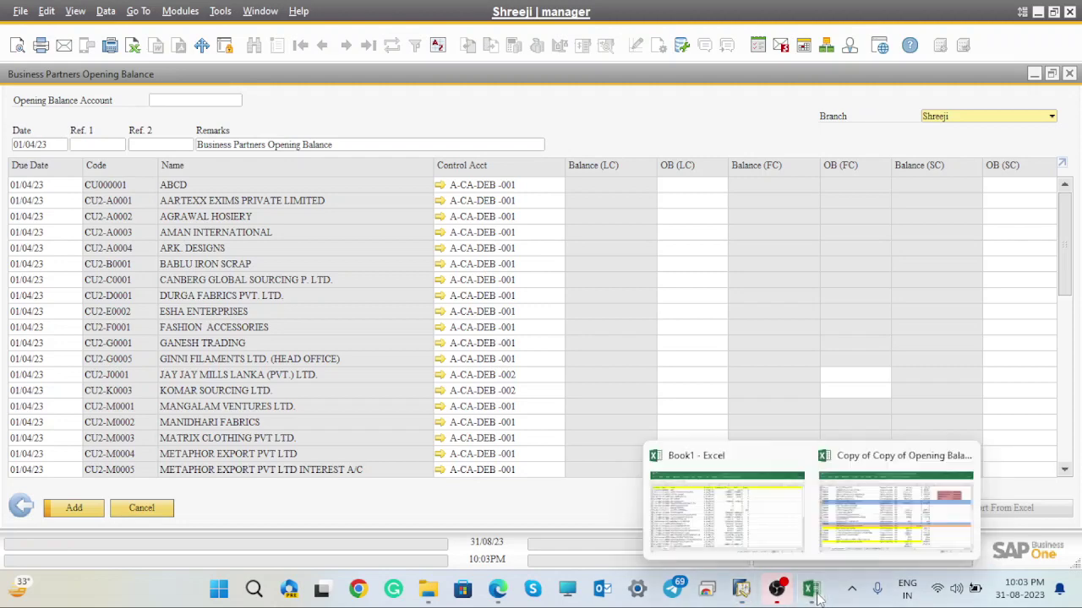
{"action": "left_click", "coordinate": [749, 511]}
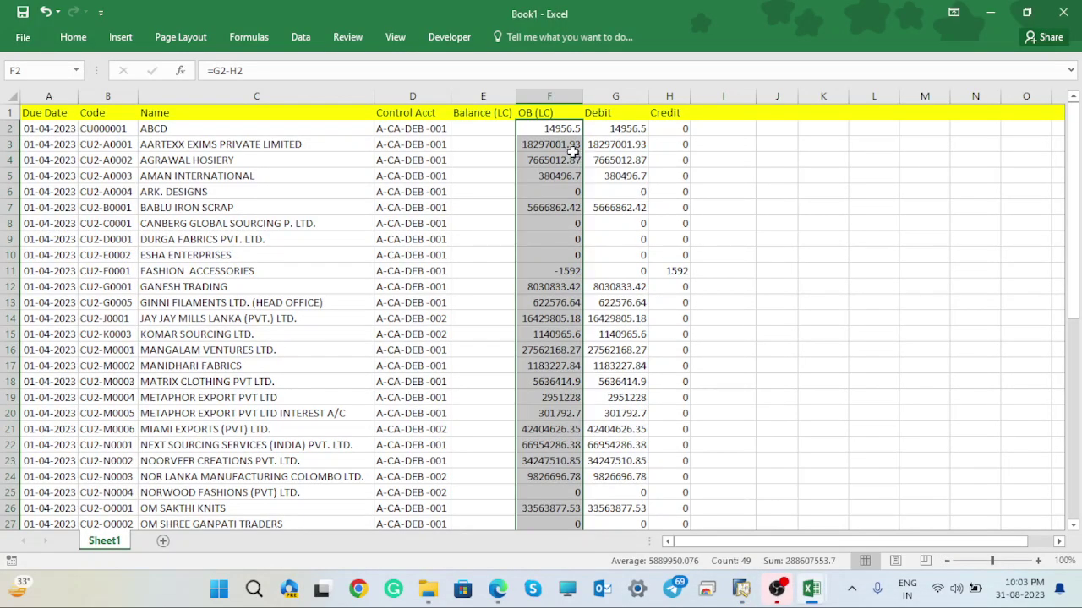
{"action": "key", "text": "ctrl+c"}
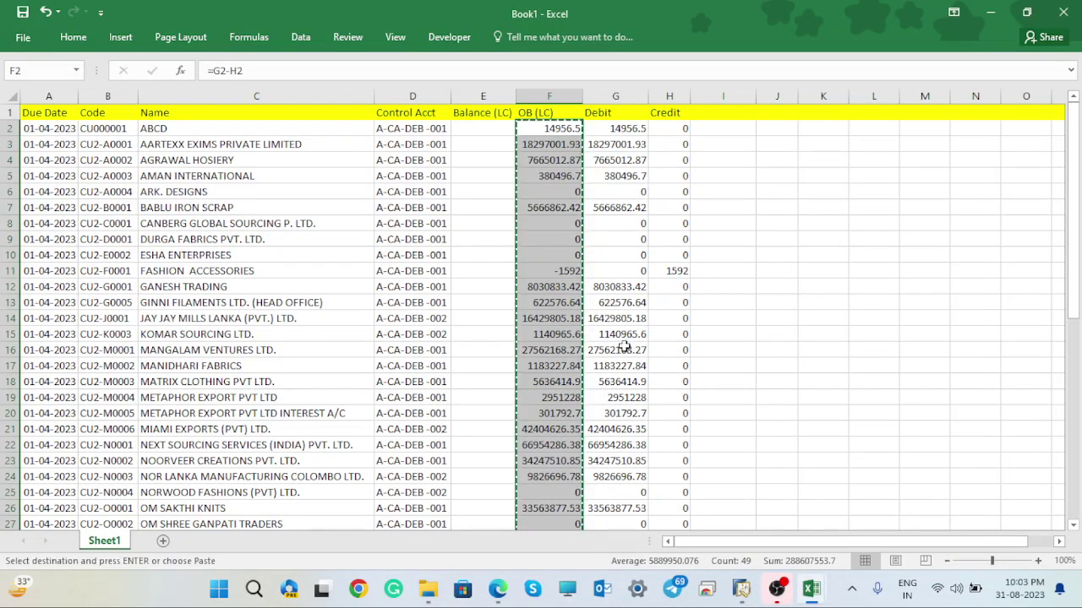
- Bring the SAP Opening Balance form forward and place the cursor in the Opening Balance Account field
{"action": "left_click", "coordinate": [741, 590]}
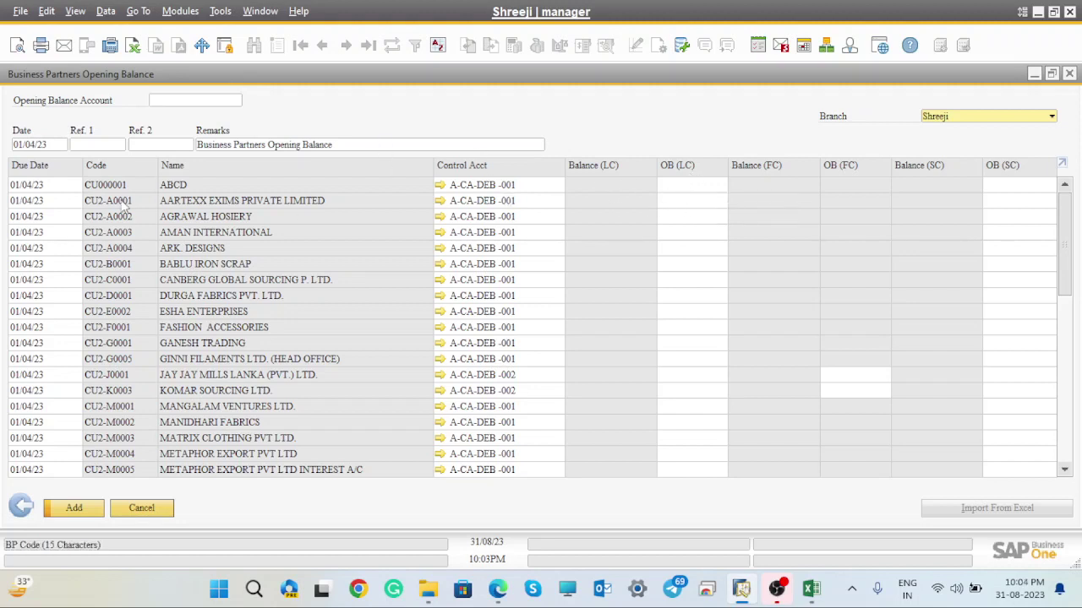
{"action": "left_click", "coordinate": [214, 99]}
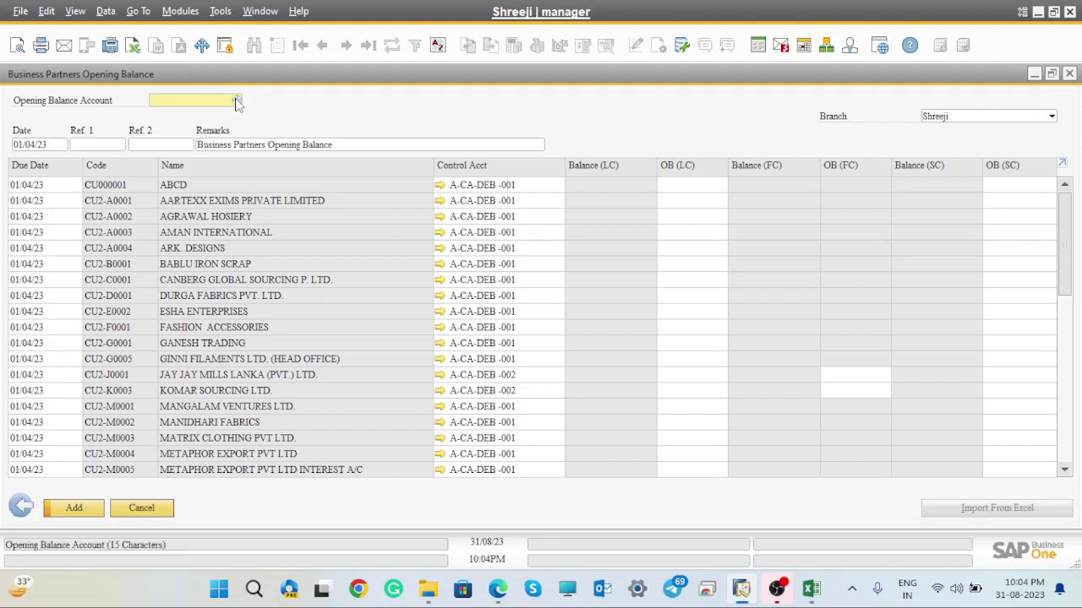
- Browse the List of Accounts for the Opening Balance Account, then choose New to create an account
{"action": "left_click", "coordinate": [237, 103]}
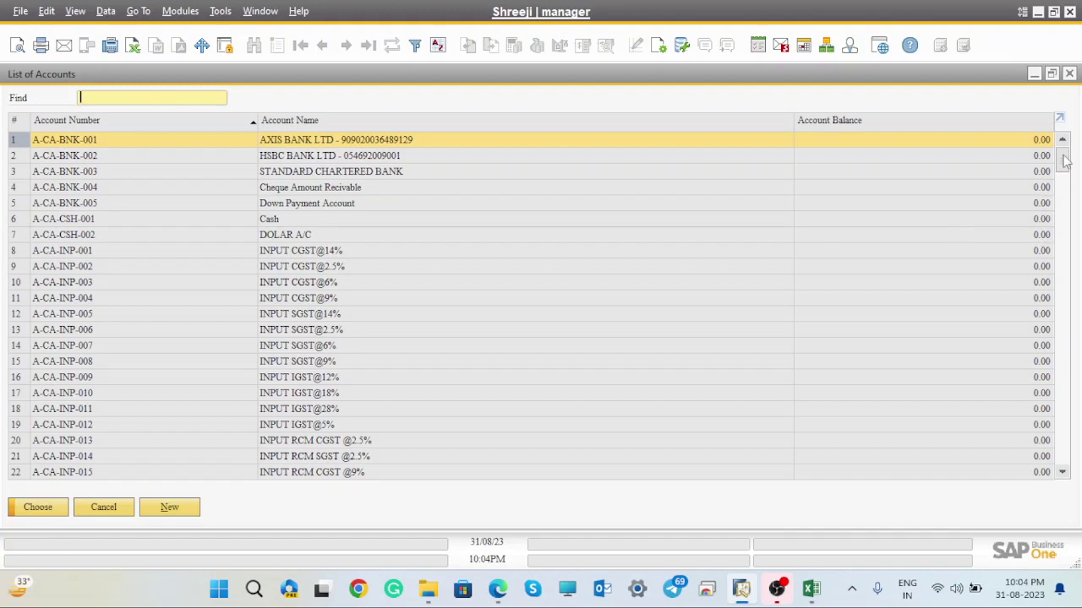
{"action": "scroll", "coordinate": [1066, 169], "scroll_direction": "down", "scroll_amount": 3}
{"action": "left_click_drag", "start_coordinate": [1071, 193], "coordinate": [1077, 155]}
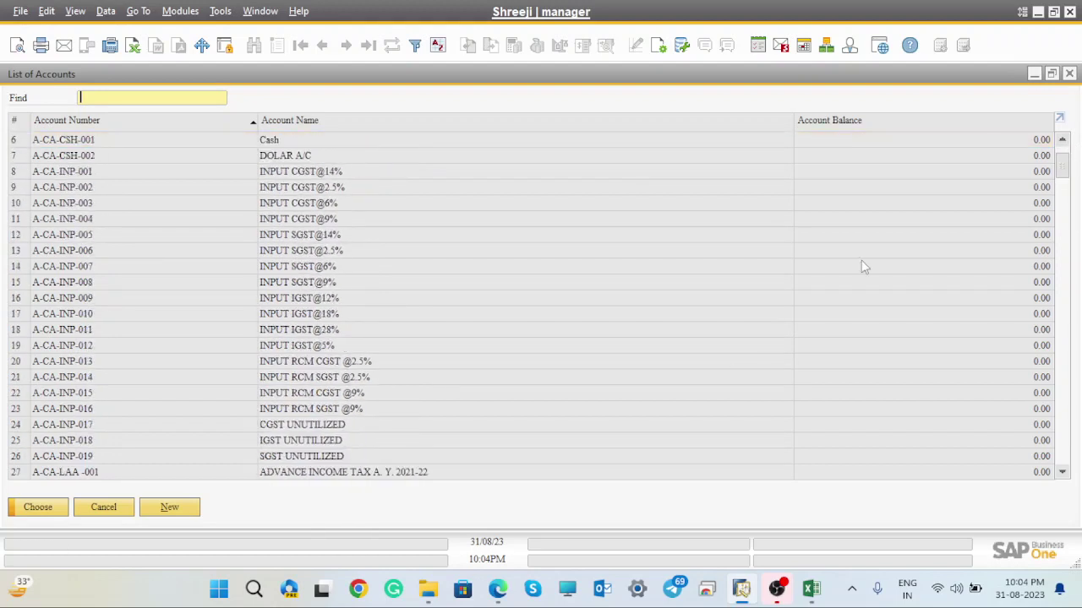
{"action": "left_click", "coordinate": [173, 509]}
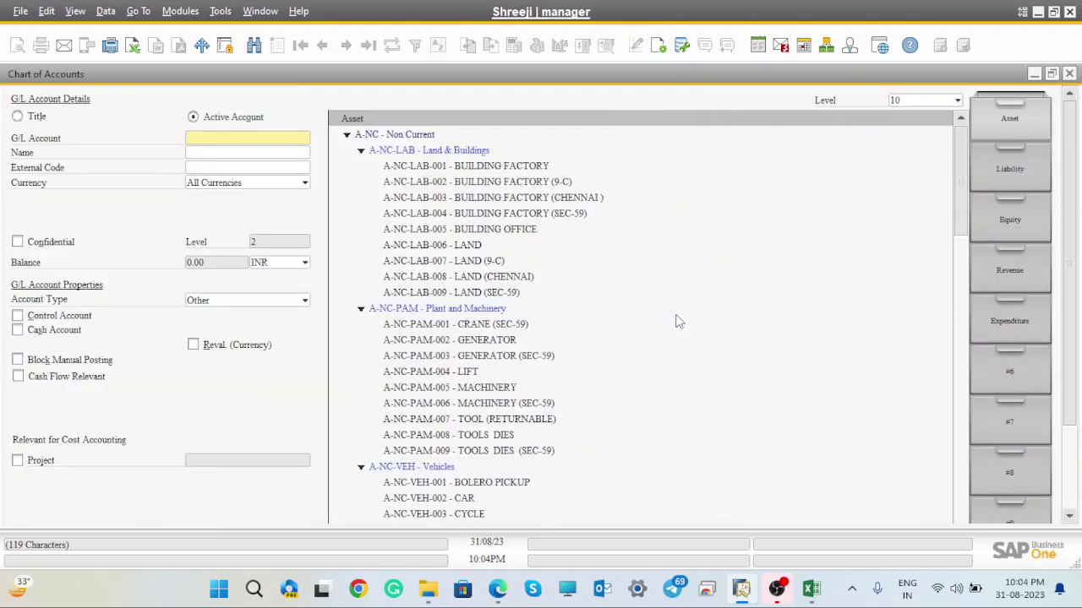
- Expand the Liability drawer and scroll the account tree down to Electricity Expenses Payable and Sundry Creditors
{"action": "left_click", "coordinate": [1012, 169]}
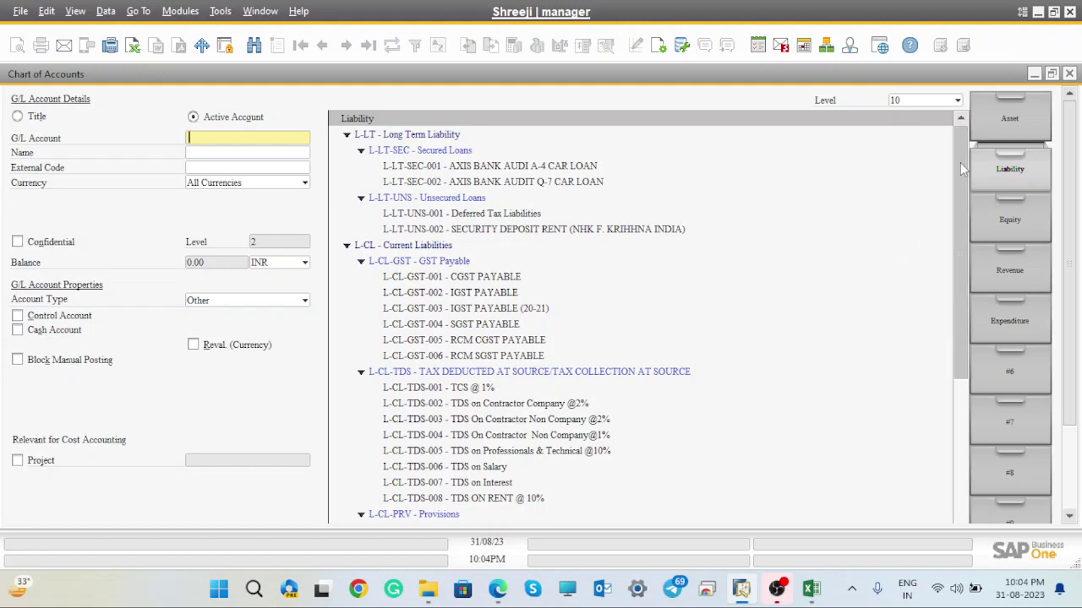
{"action": "left_click_drag", "start_coordinate": [960, 163], "coordinate": [987, 397]}
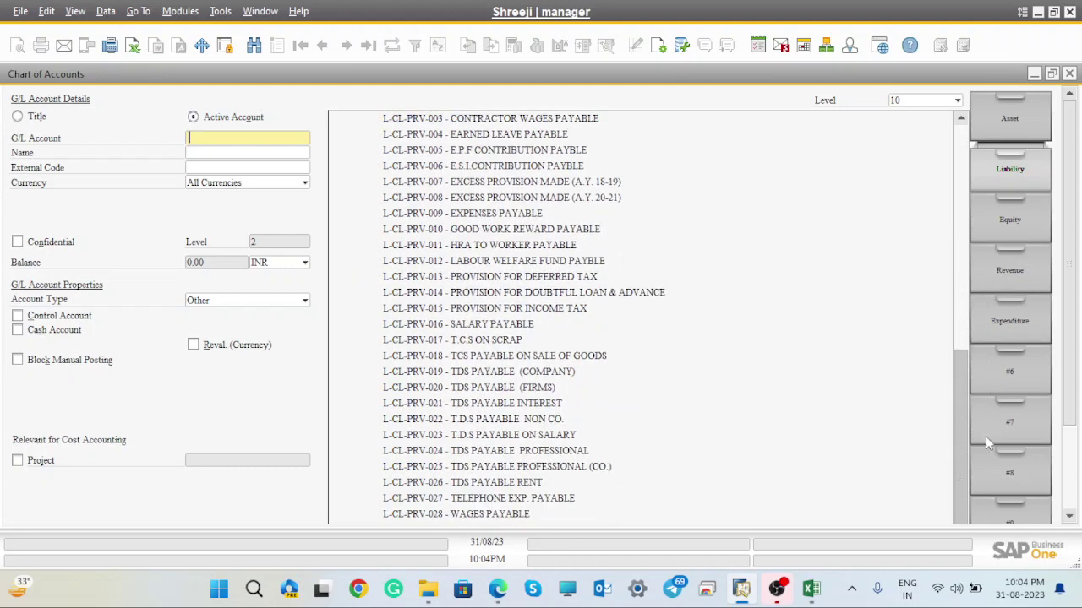
{"action": "left_click_drag", "start_coordinate": [960, 444], "coordinate": [976, 142]}
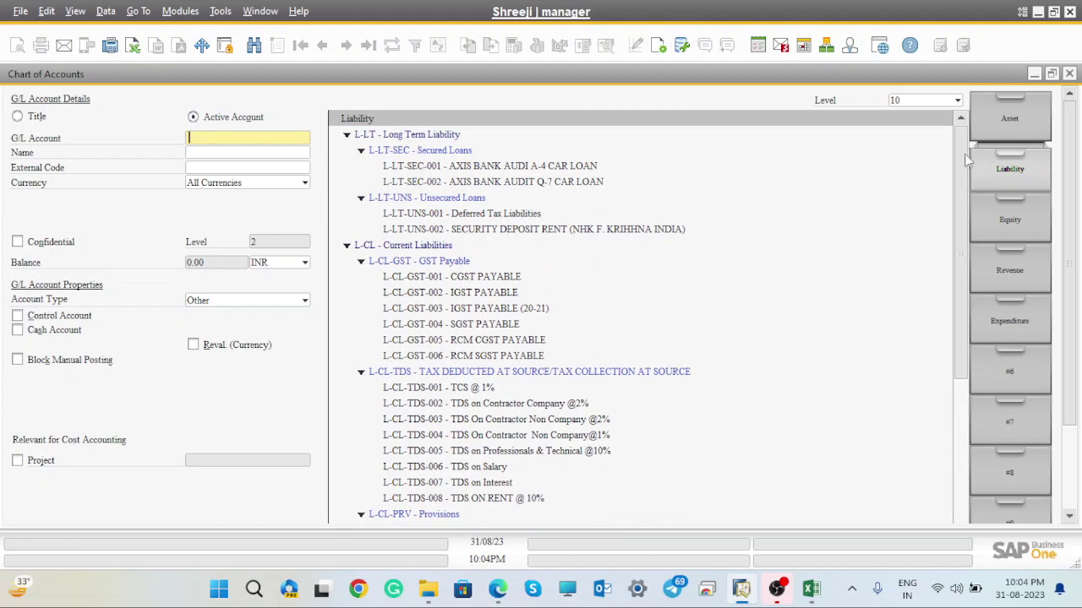
{"action": "mouse_move", "coordinate": [969, 162]}
{"action": "left_mouse_down"}
{"action": "mouse_move", "coordinate": [968, 176]}
{"action": "mouse_move", "coordinate": [962, 156]}
{"action": "left_mouse_up"}
{"action": "mouse_move", "coordinate": [961, 182]}
{"action": "left_mouse_down"}
{"action": "mouse_move", "coordinate": [960, 358]}
{"action": "mouse_move", "coordinate": [952, 161]}
{"action": "left_mouse_up"}
{"action": "left_click_drag", "start_coordinate": [959, 235], "coordinate": [971, 482]}
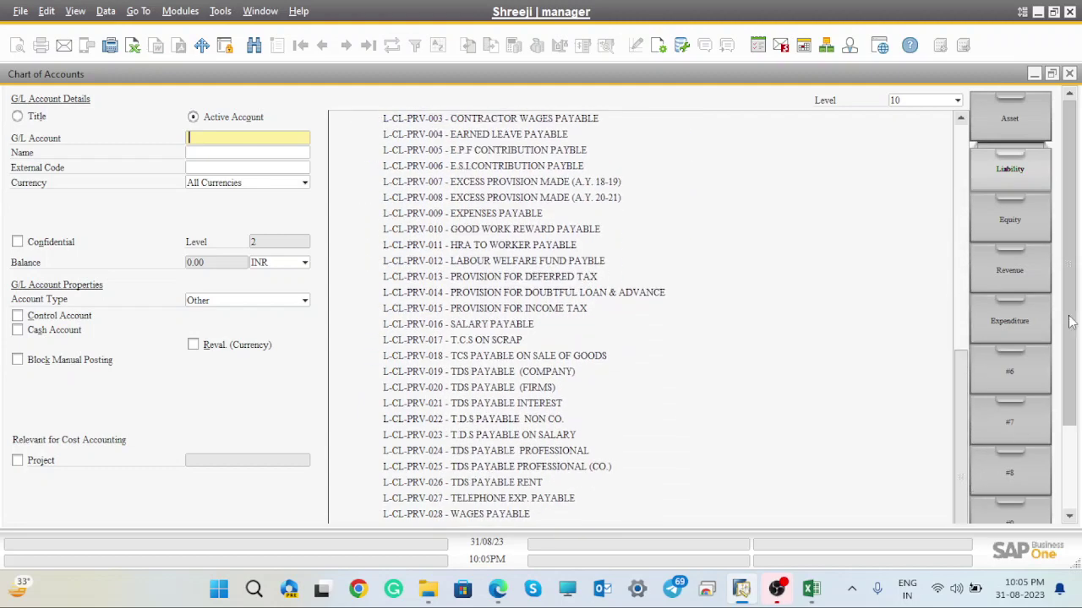
{"action": "scroll", "coordinate": [1064, 343], "scroll_direction": "down", "scroll_amount": 3}
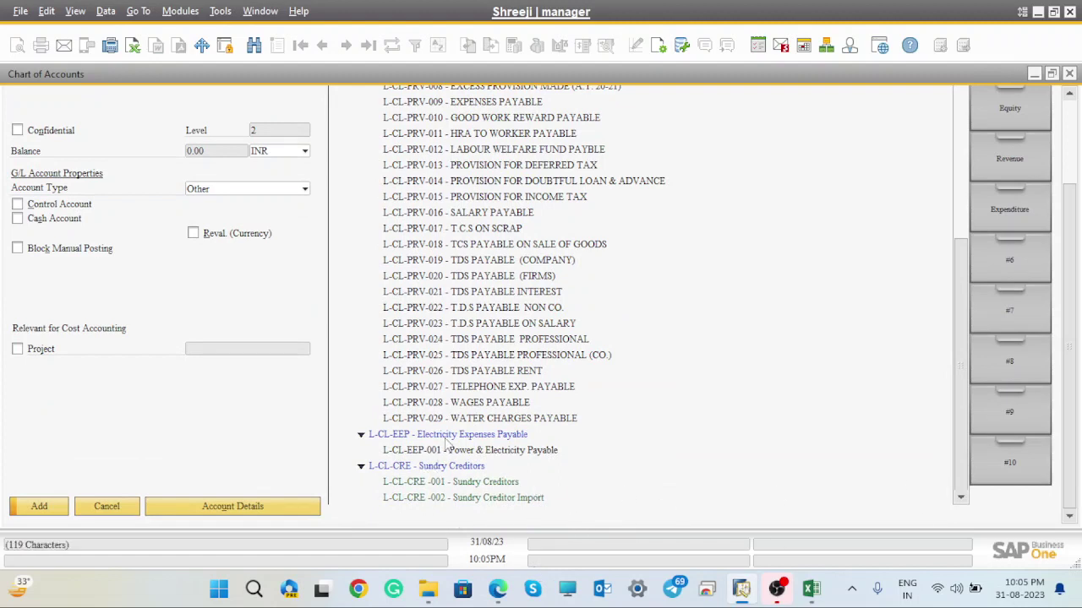
- Under Electricity Expenses Payable, start new G/L account L-CL-EEP-002 and enter the name Opening Balance Account
{"action": "left_click", "coordinate": [386, 436]}
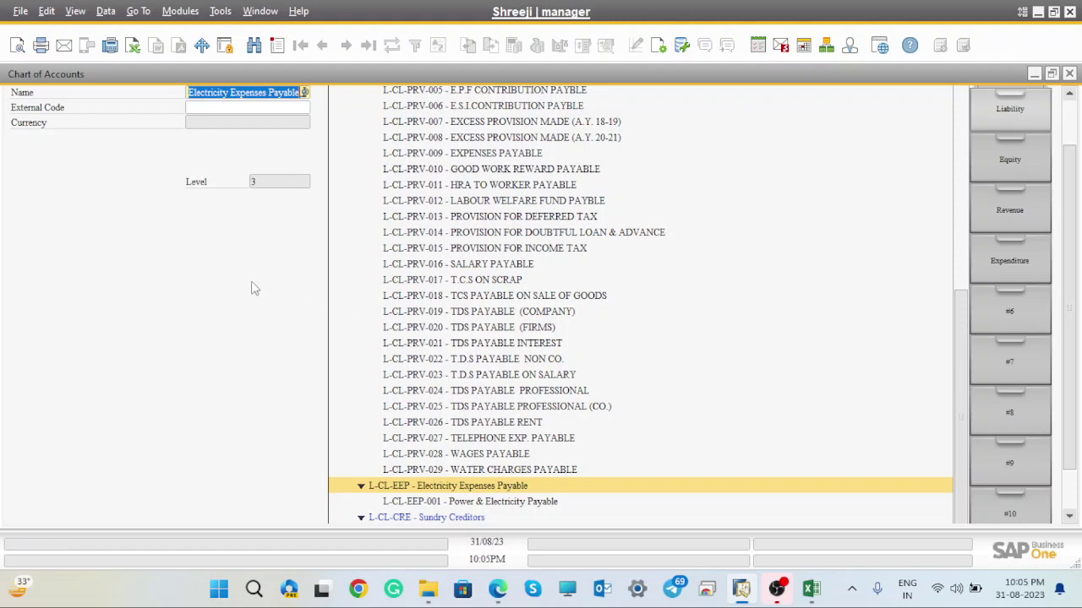
{"action": "key", "text": "ctrl+a"}
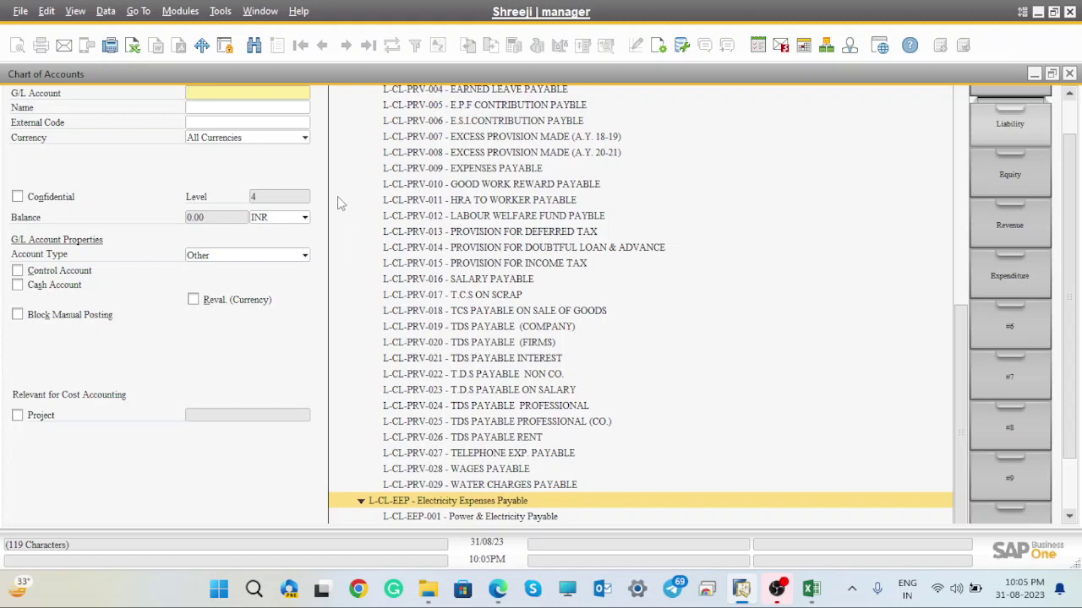
{"action": "type", "text": "L-CL-EEP"}
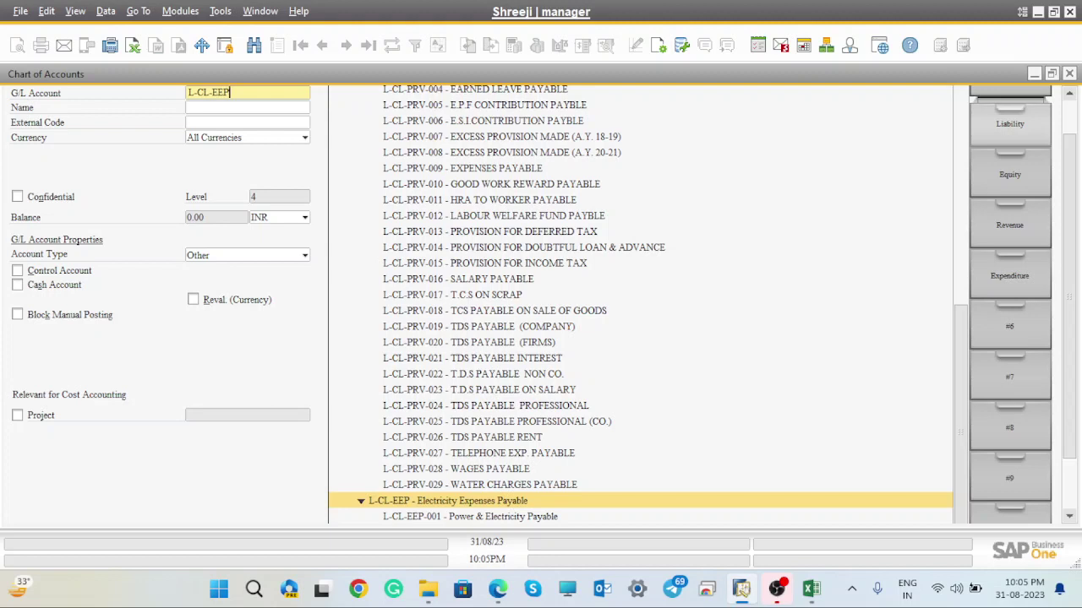
{"action": "type", "text": "002"}
{"action": "left_click", "coordinate": [215, 107]}
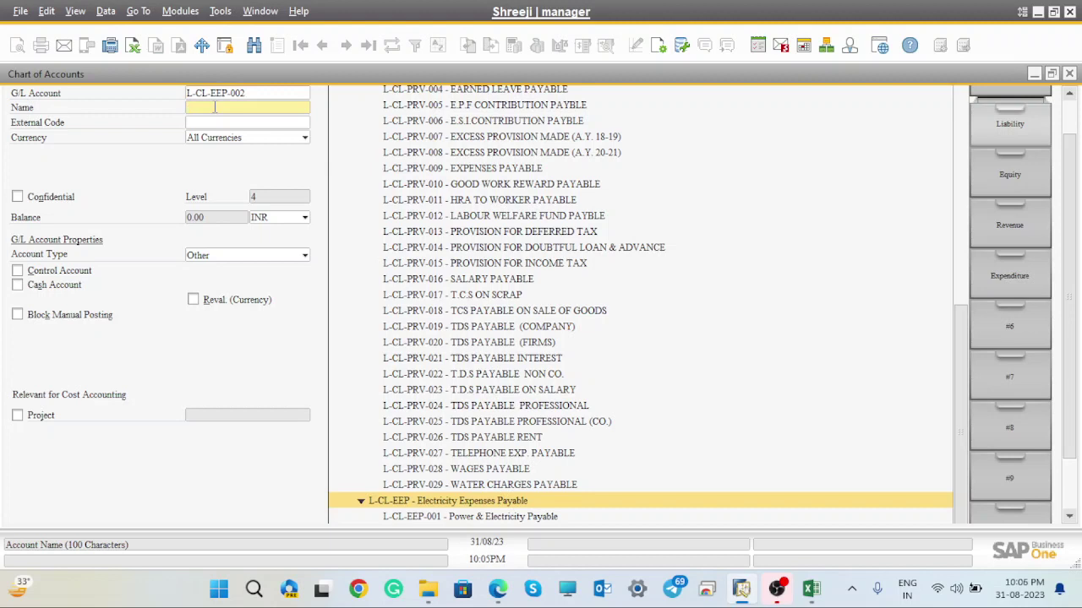
{"action": "type", "text": "Opening Balance Acc"}
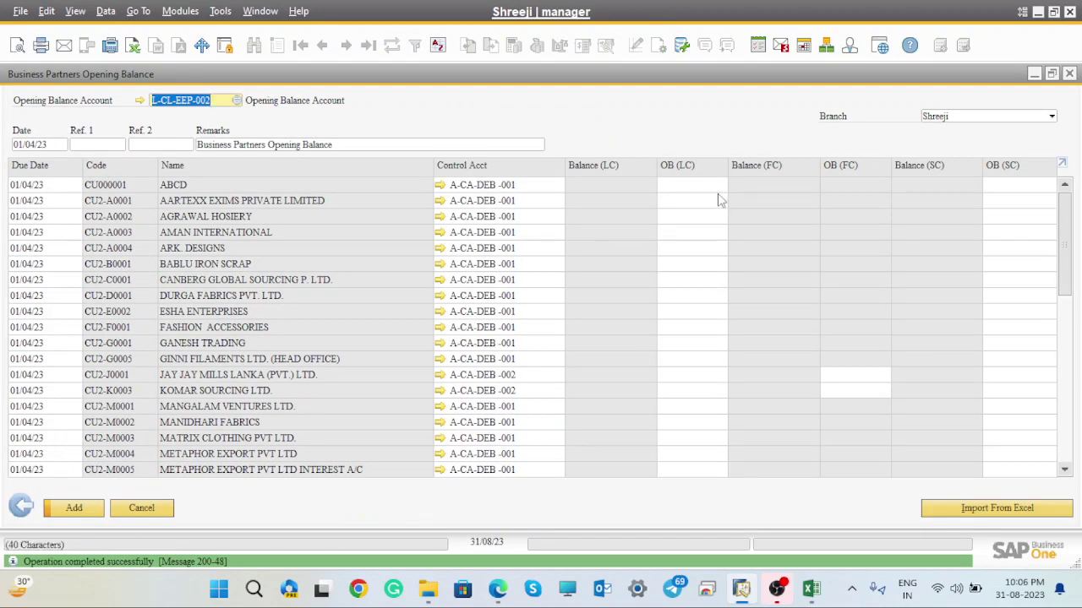
- Move from SAP to the Excel workbook and cancel the pending column F copy
{"action": "left_click", "coordinate": [690, 185]}
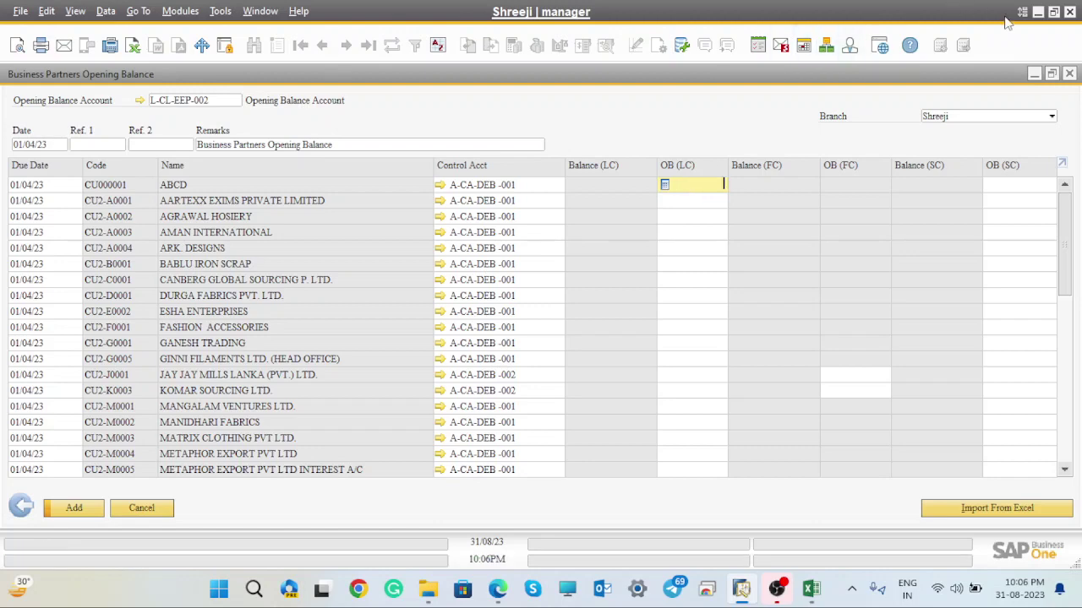
{"action": "left_click", "coordinate": [1037, 11]}
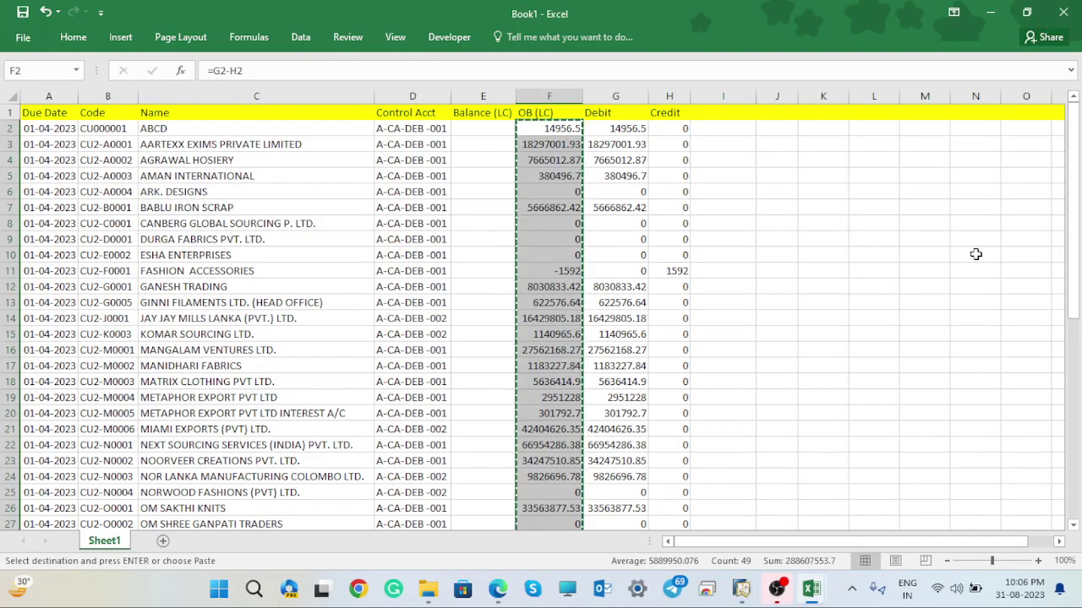
{"action": "left_click_drag", "start_coordinate": [1071, 218], "coordinate": [1079, 457]}
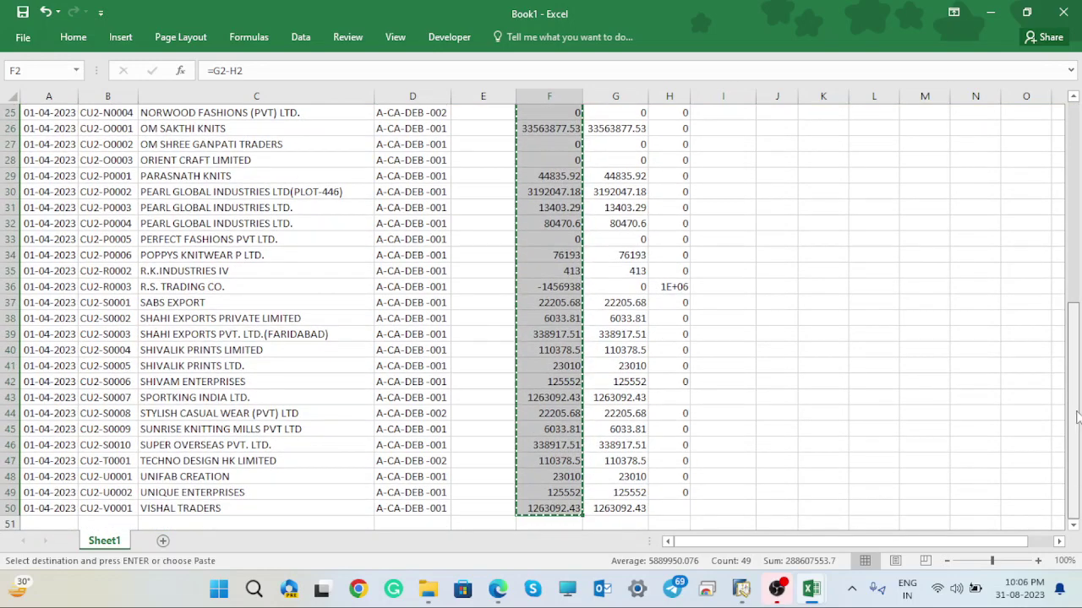
{"action": "left_click_drag", "start_coordinate": [1077, 416], "coordinate": [1066, 186]}
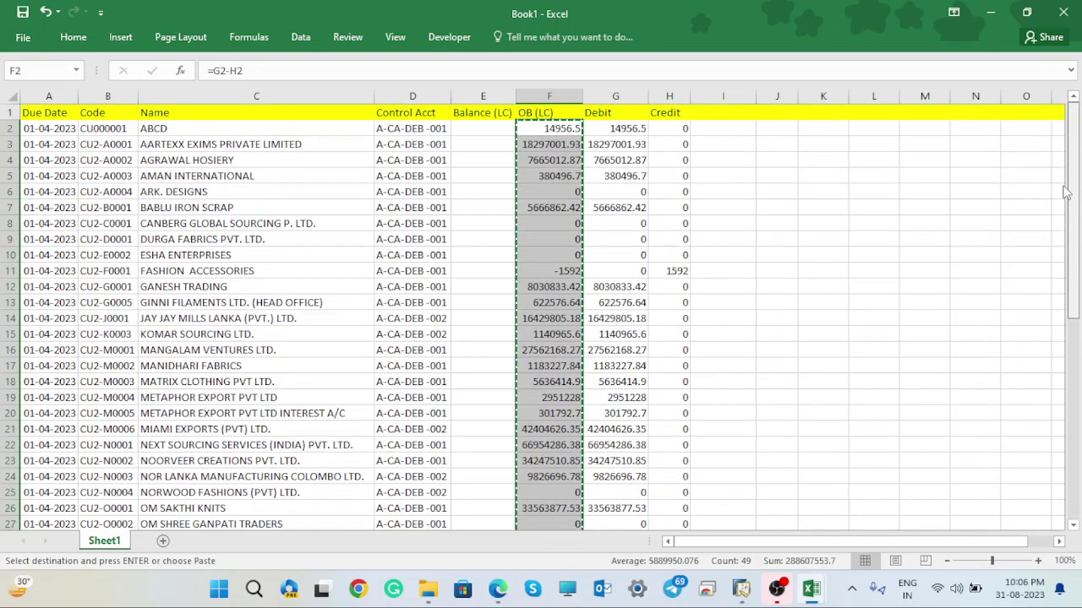
{"action": "left_click", "coordinate": [794, 287]}
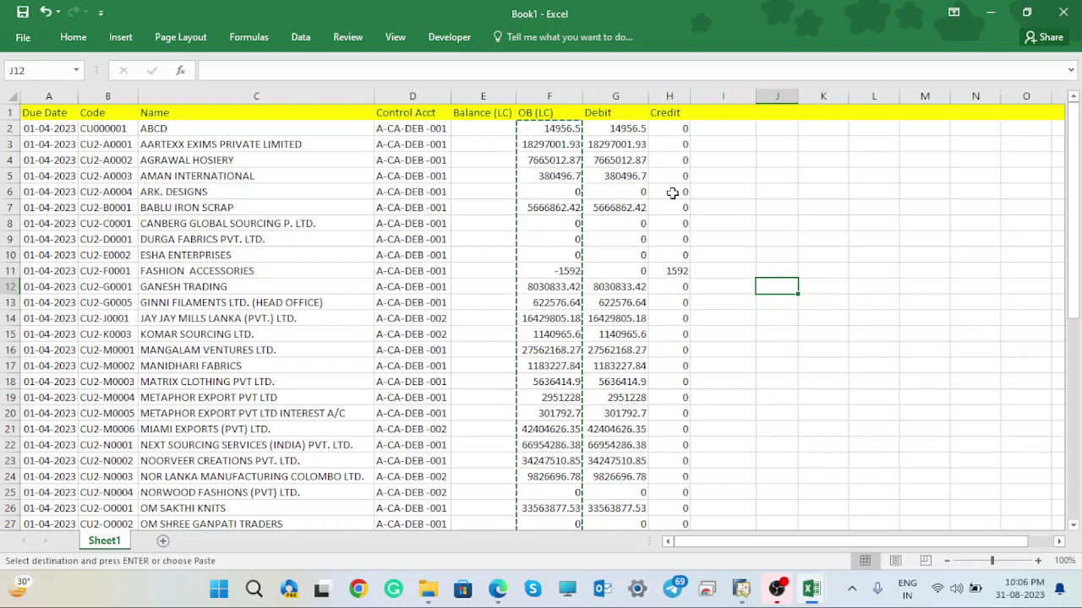
{"action": "scroll", "coordinate": [1077, 313], "scroll_direction": "down", "scroll_amount": 3}
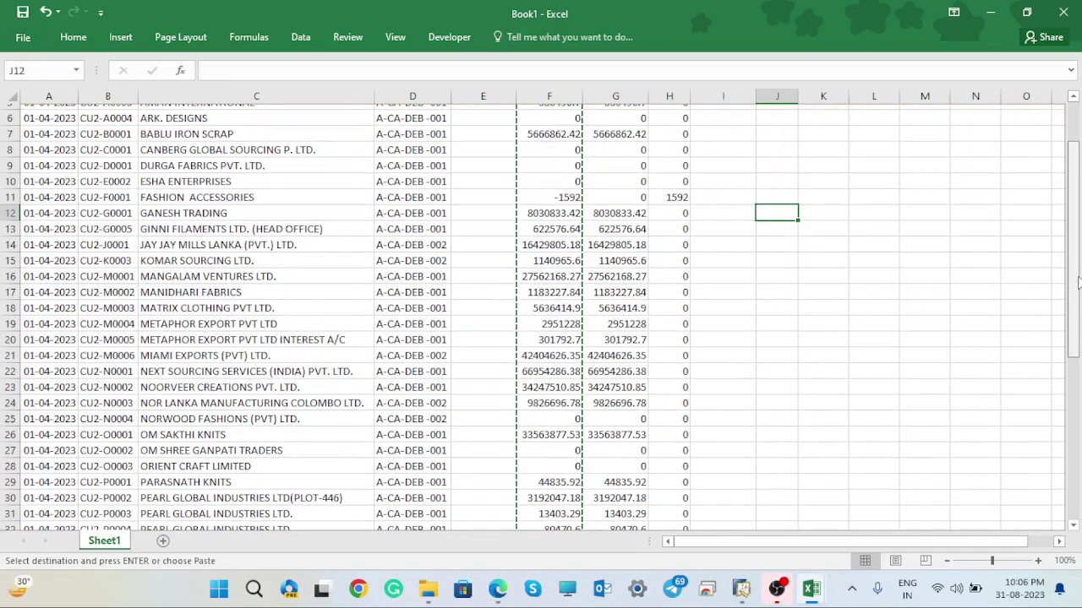
{"action": "left_click_drag", "start_coordinate": [1077, 313], "coordinate": [1078, 411]}
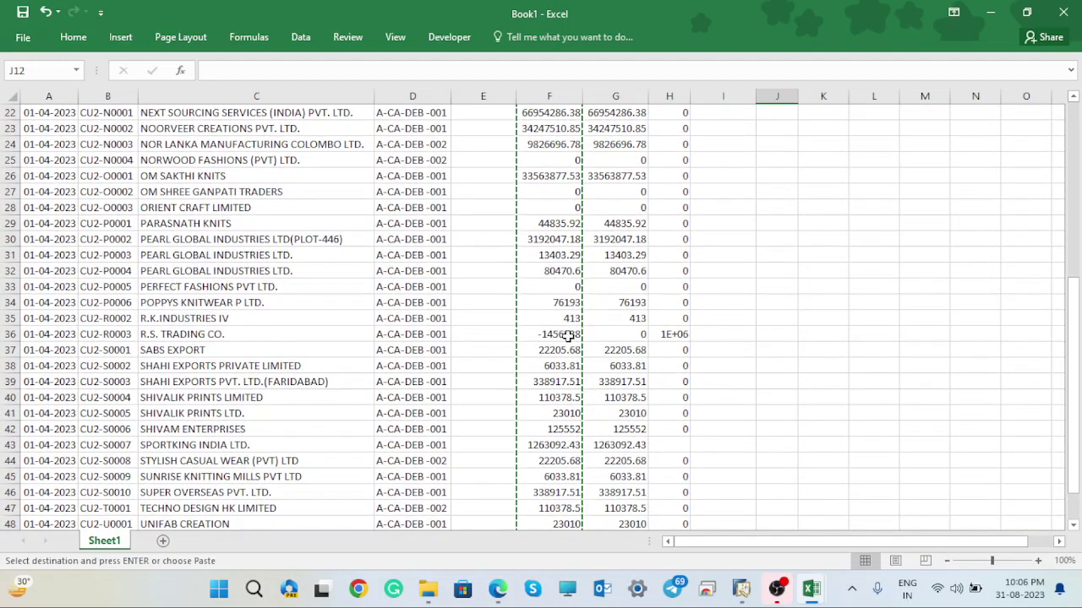
{"action": "scroll", "coordinate": [1071, 382], "scroll_direction": "down", "scroll_amount": 1}
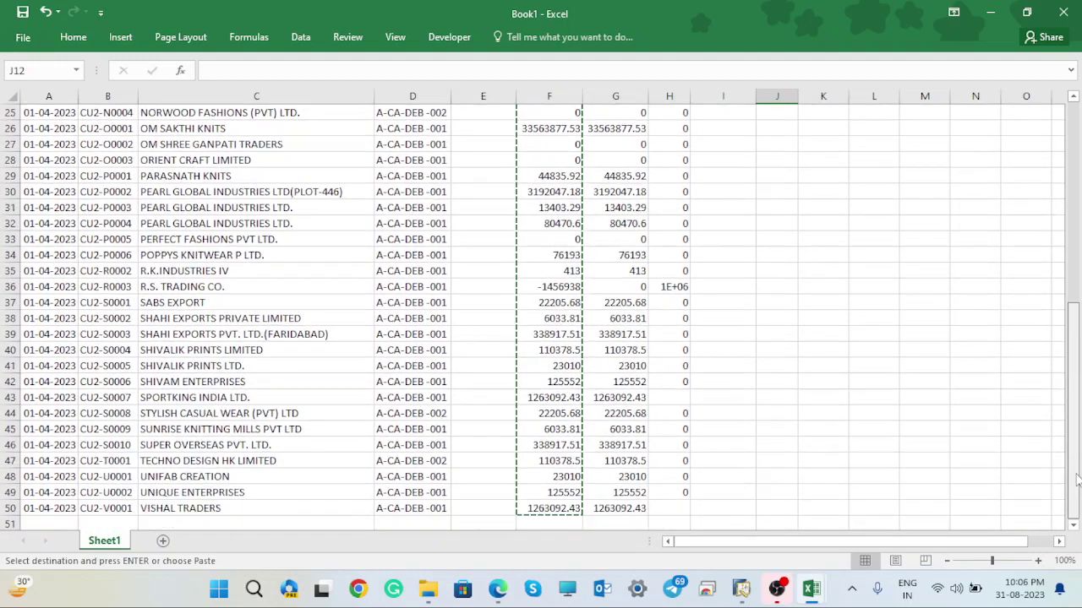
{"action": "left_click", "coordinate": [841, 354]}
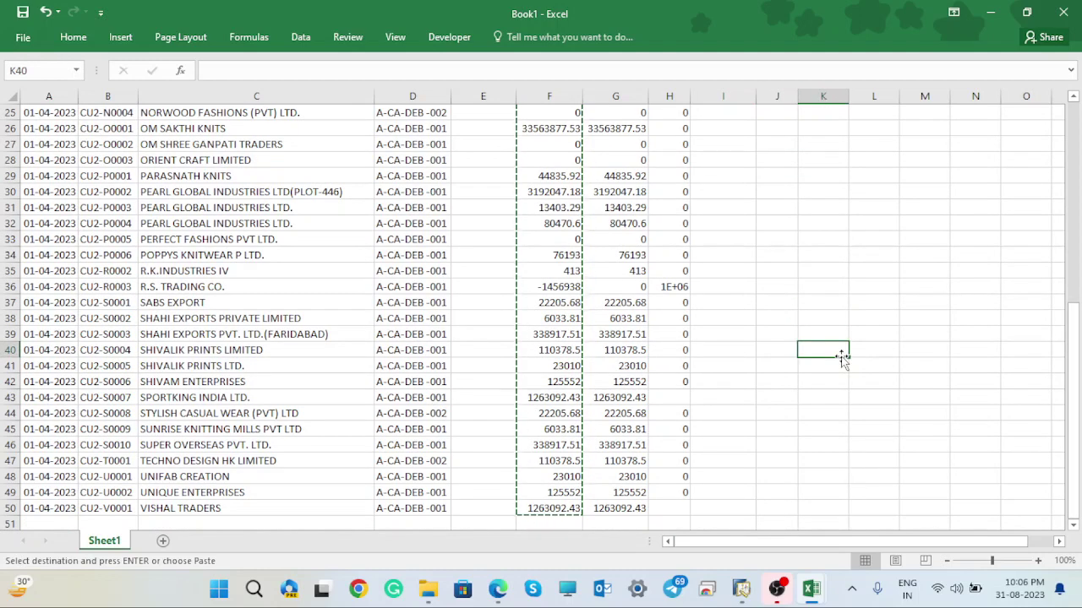
{"action": "key", "text": "Escape"}
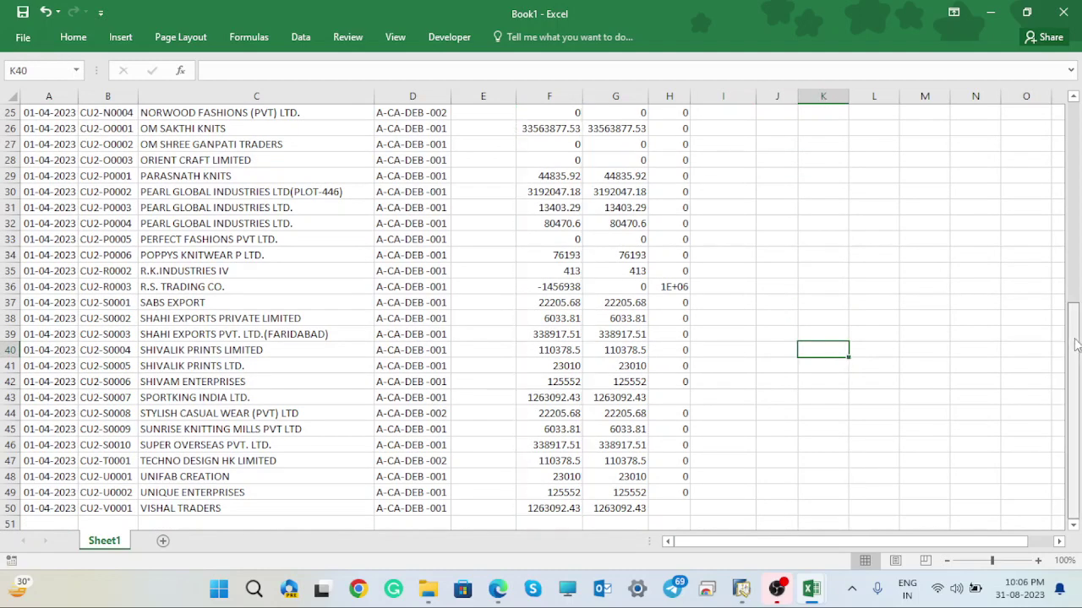
{"action": "left_click_drag", "start_coordinate": [1075, 355], "coordinate": [1072, 99]}
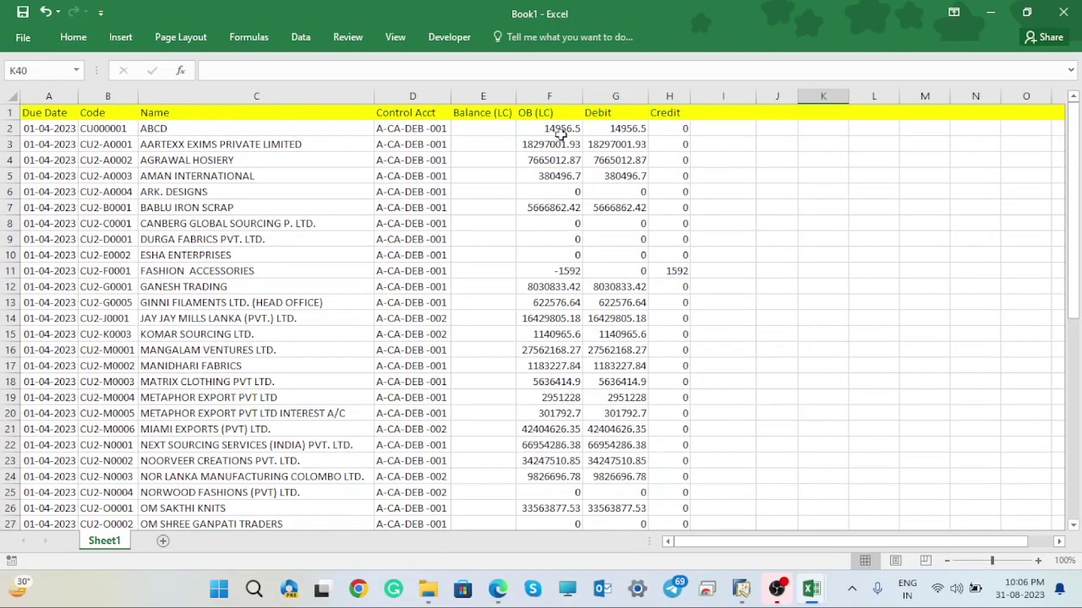
- AutoSum F2:F50 so F51 holds =SUM(F2:F50), showing 288607553.7
{"action": "left_click_drag", "start_coordinate": [557, 131], "coordinate": [554, 488]}
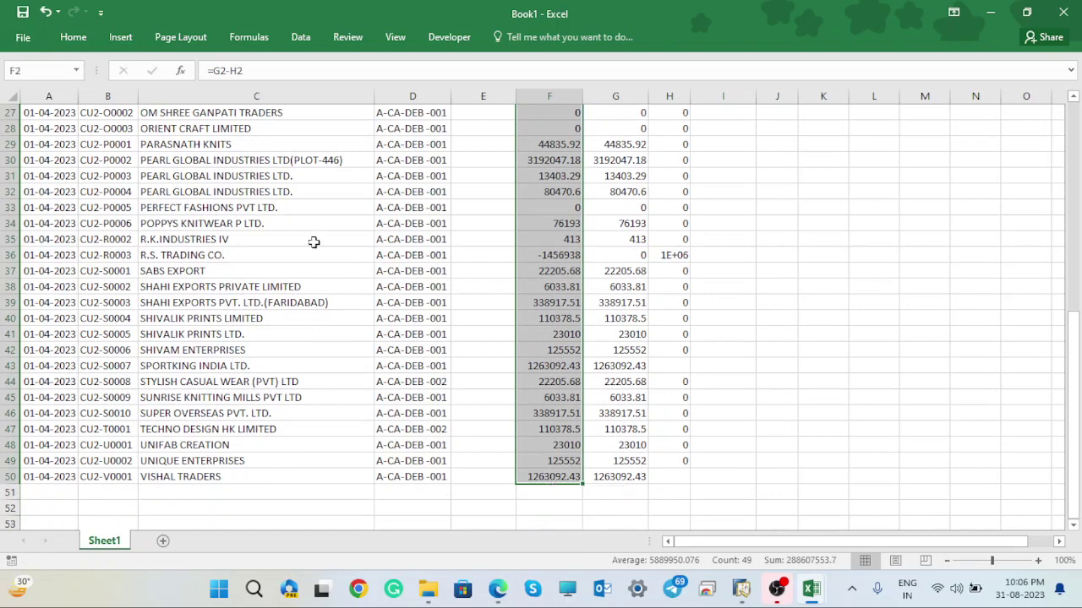
{"action": "left_click", "coordinate": [71, 36]}
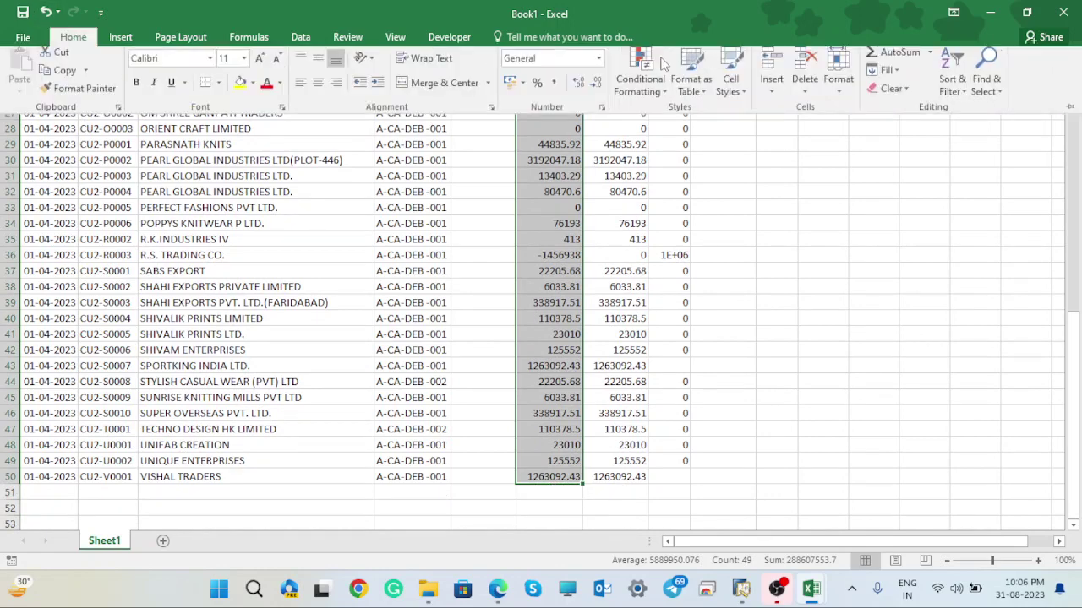
{"action": "left_click", "coordinate": [908, 64]}
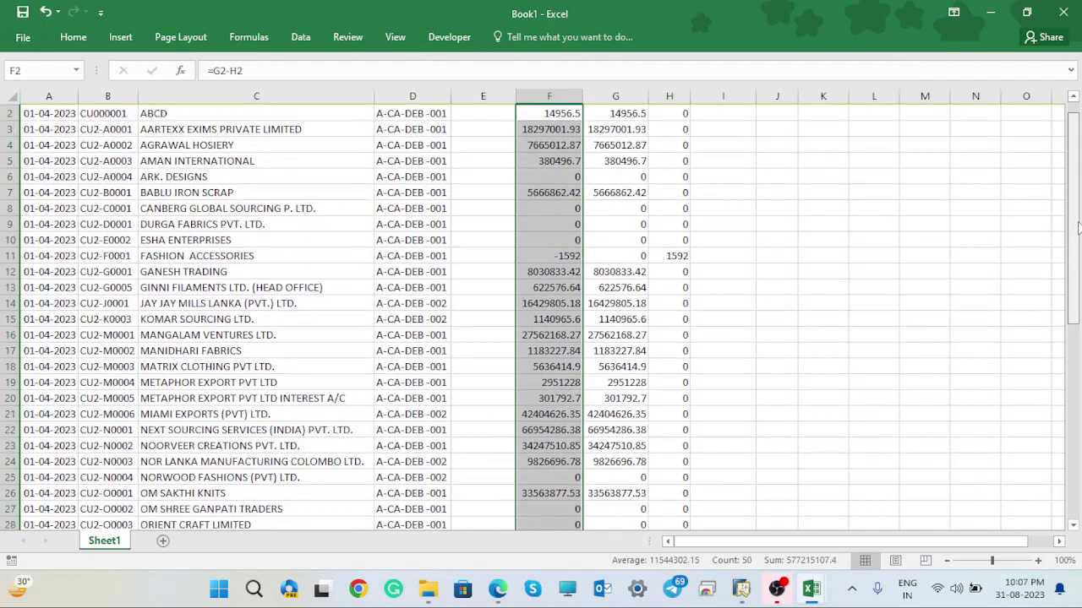
{"action": "left_click_drag", "start_coordinate": [1078, 201], "coordinate": [1079, 443]}
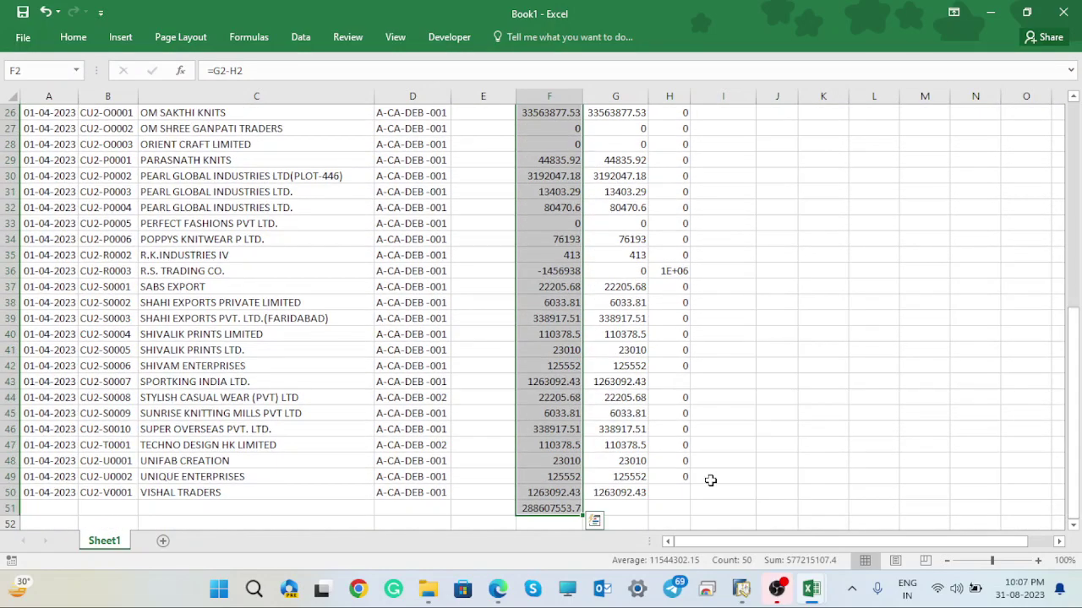
{"action": "left_click", "coordinate": [565, 508]}
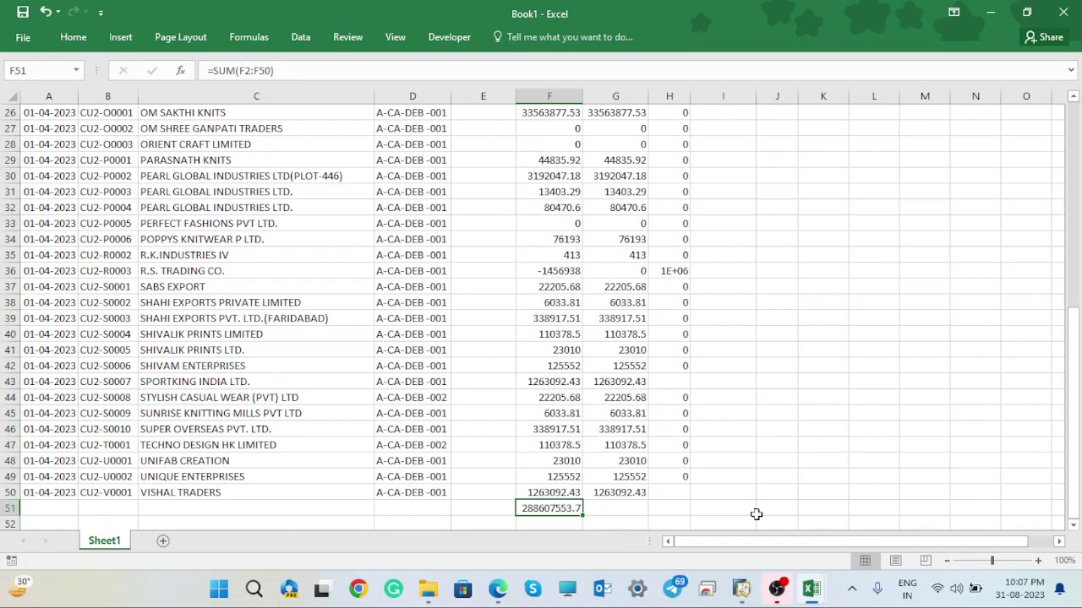
- Bring SAP Business One's Business Partners Opening Balance form back to the front
{"action": "left_click", "coordinate": [741, 589]}
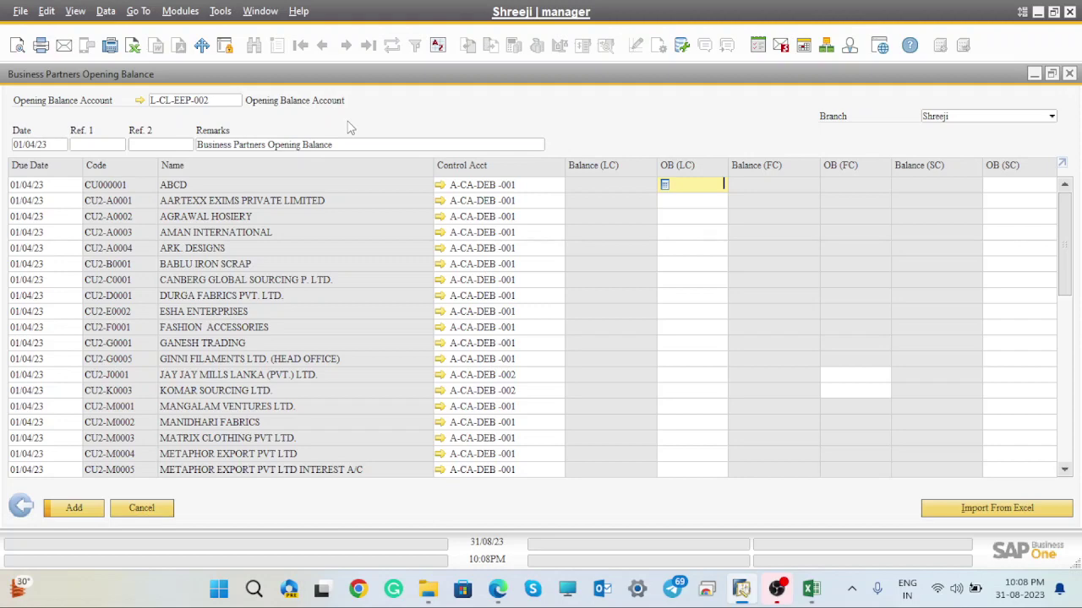
- Copy the 49 OB (LC) figures in F2:F50 and return to the SAP opening balance form
{"action": "left_click", "coordinate": [1038, 12]}
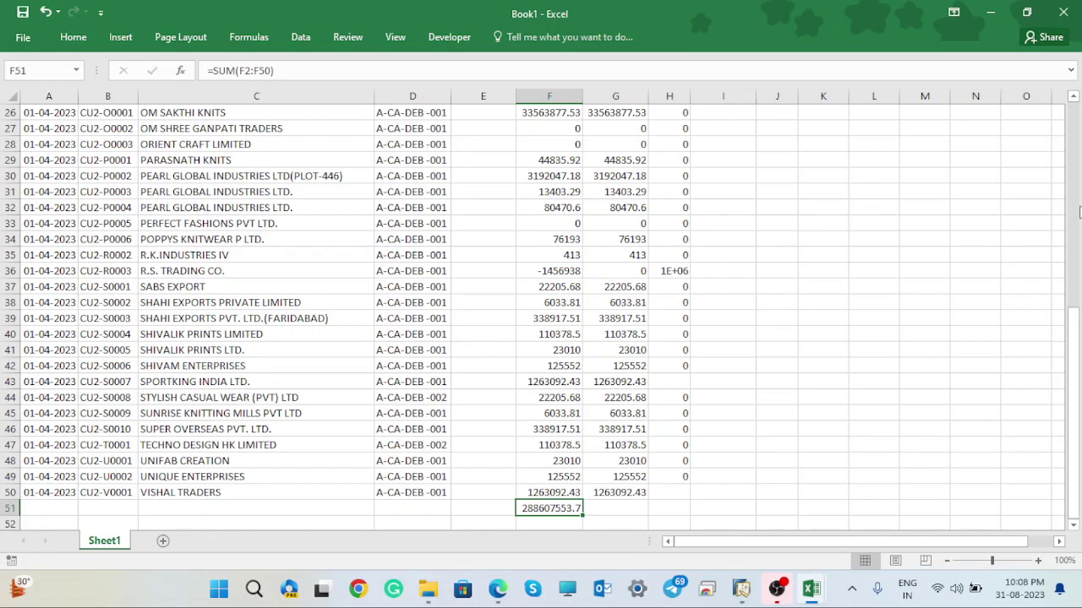
{"action": "left_click_drag", "start_coordinate": [1077, 341], "coordinate": [1076, 127]}
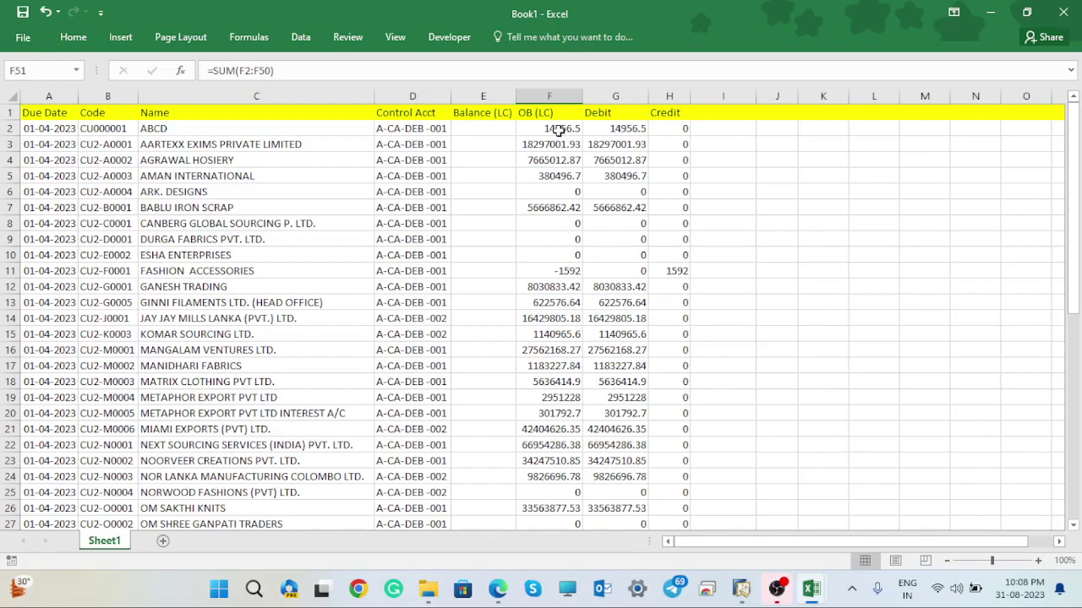
{"action": "left_click_drag", "start_coordinate": [560, 127], "coordinate": [558, 486]}
{"action": "key", "text": "ctrl+c"}
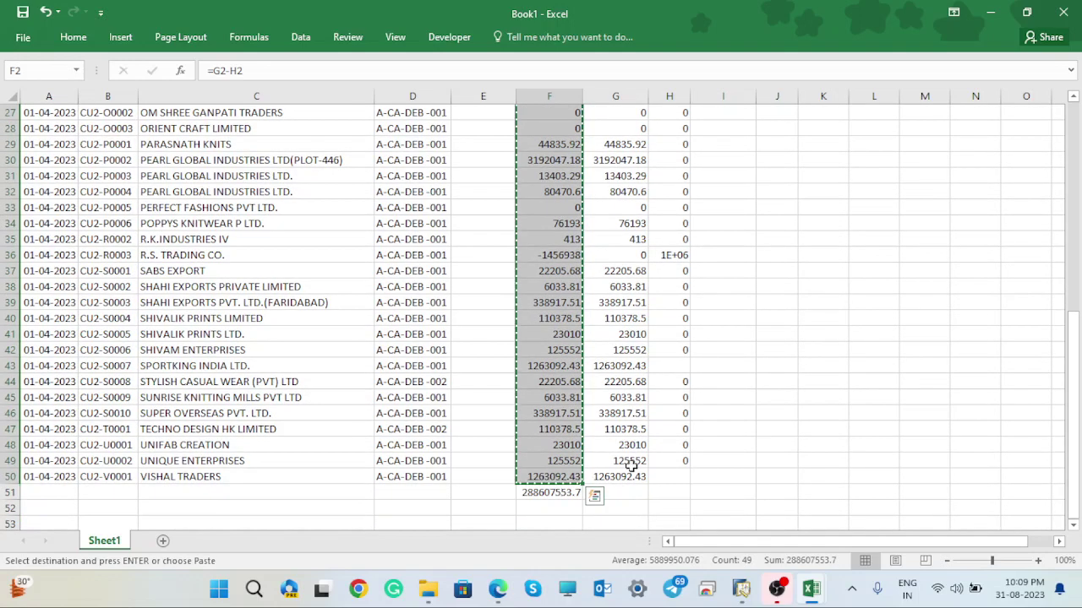
{"action": "left_click", "coordinate": [741, 589]}
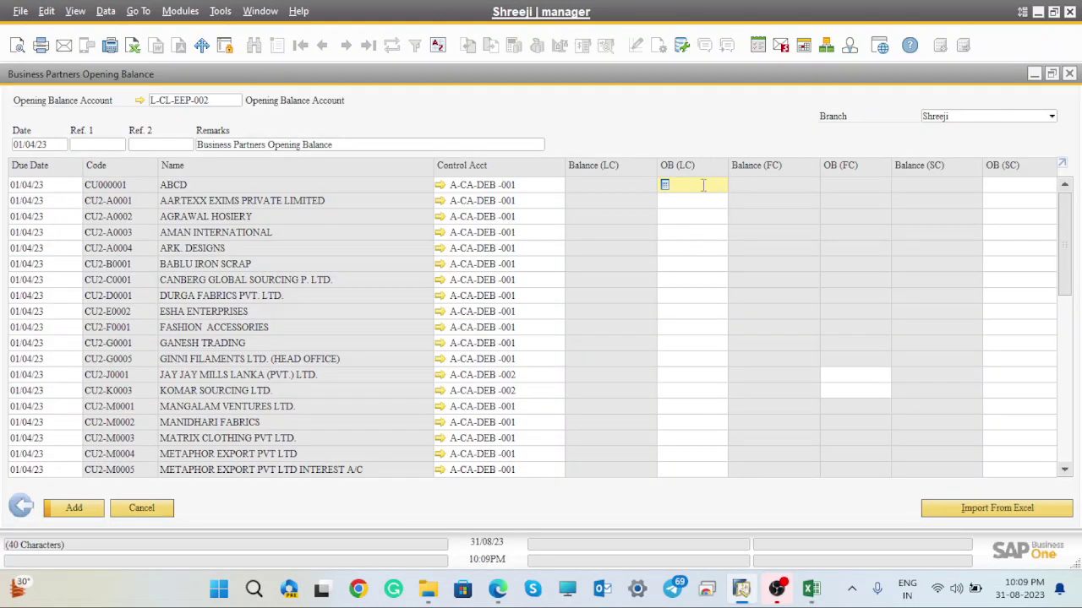
- Paste the balances into the OB (LC) column, applying a USD exchange rate of 82
{"action": "key", "text": "ctrl+v"}
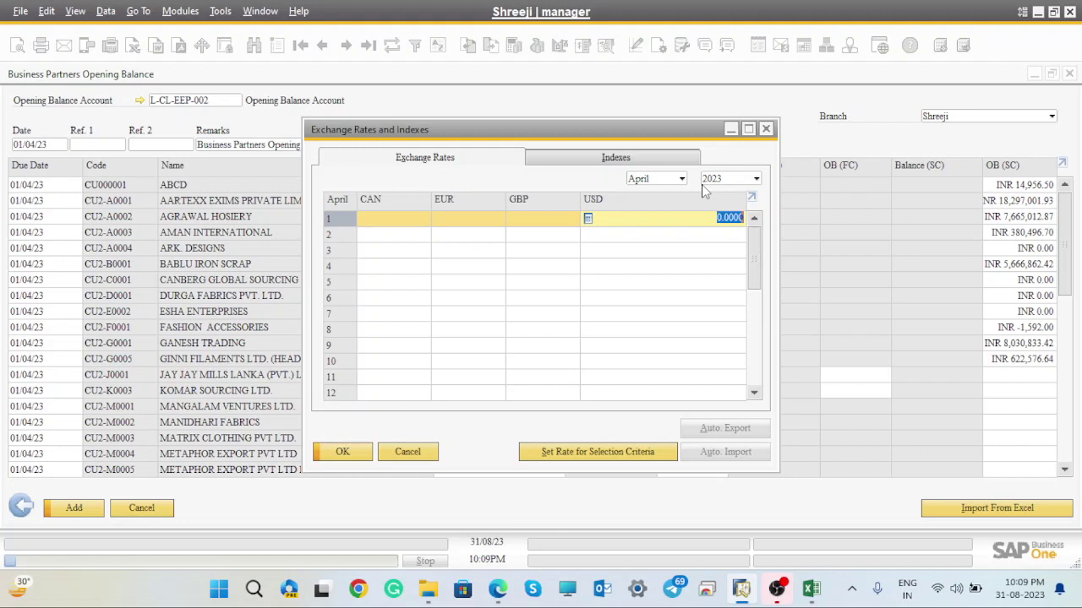
{"action": "type", "text": "82"}
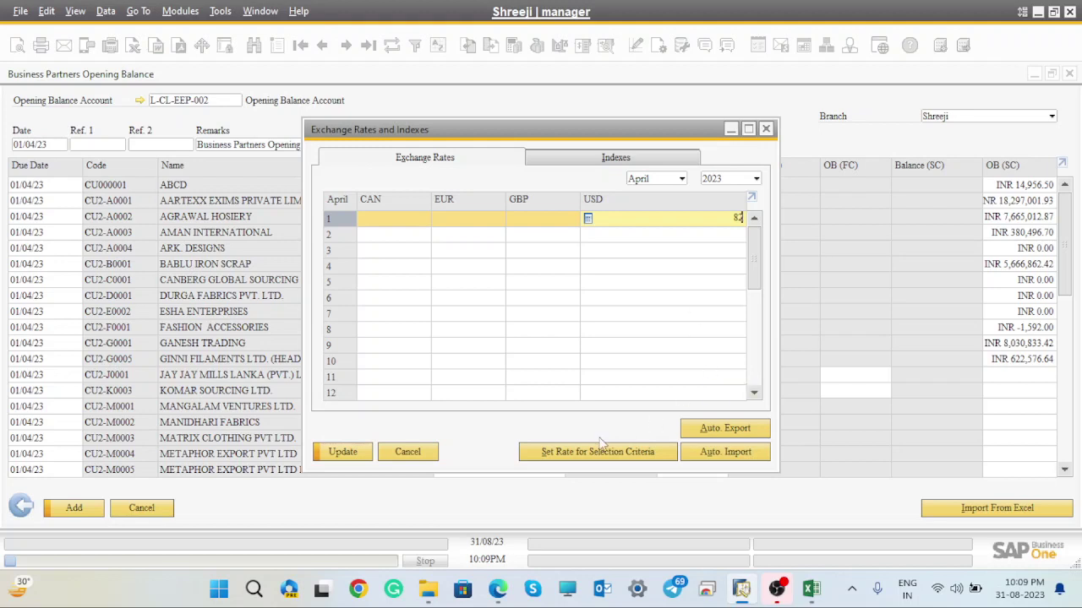
{"action": "left_click", "coordinate": [342, 455]}
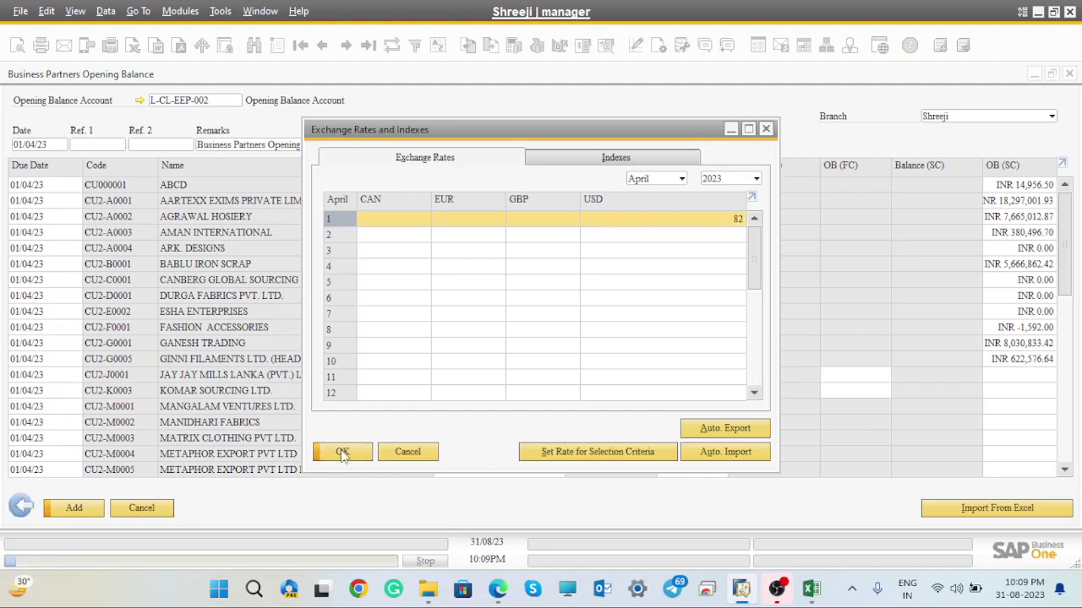
{"action": "left_click", "coordinate": [341, 452]}
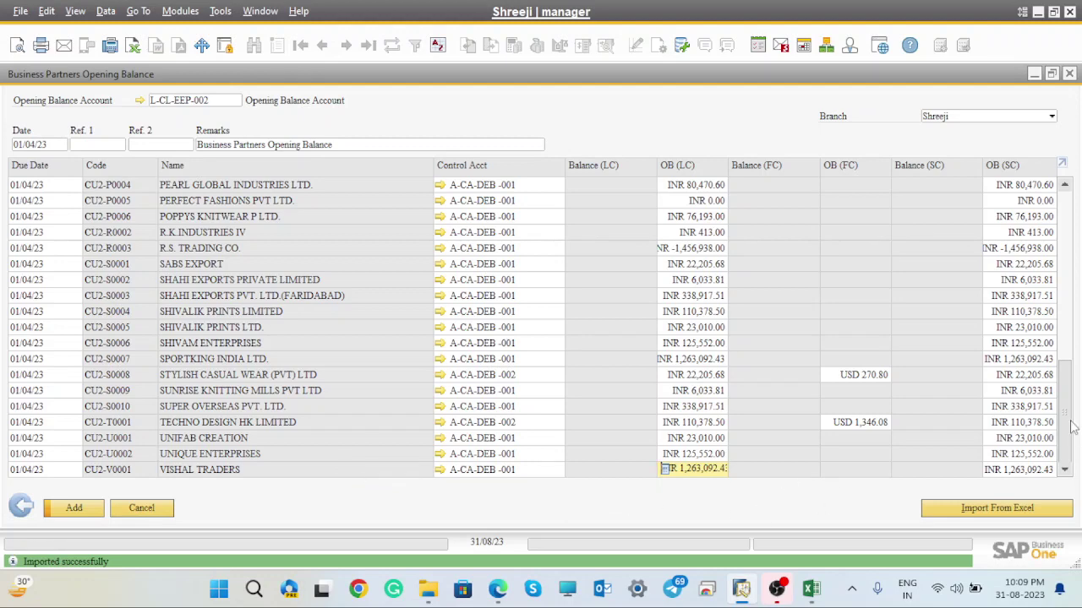
- Edit the Remarks text to read 'Customer Opening Balance as on 1 April 2023'
{"action": "left_click_drag", "start_coordinate": [1072, 427], "coordinate": [1076, 196]}
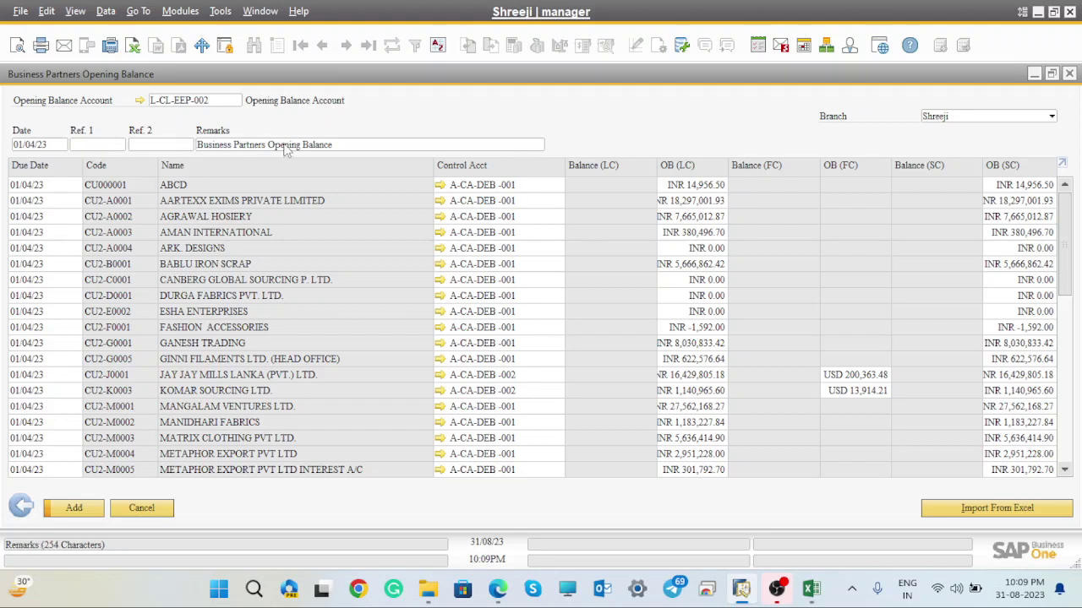
{"action": "left_click", "coordinate": [355, 145]}
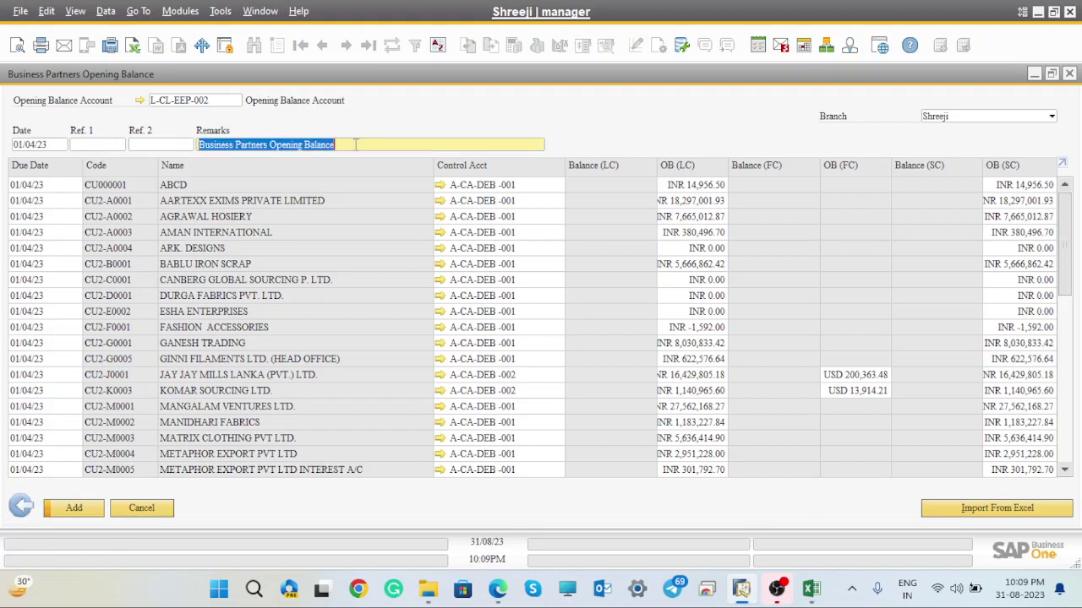
{"action": "key", "text": "BackSpace"}
{"action": "key", "text": "ctrl+z"}
{"action": "key", "text": "End"}
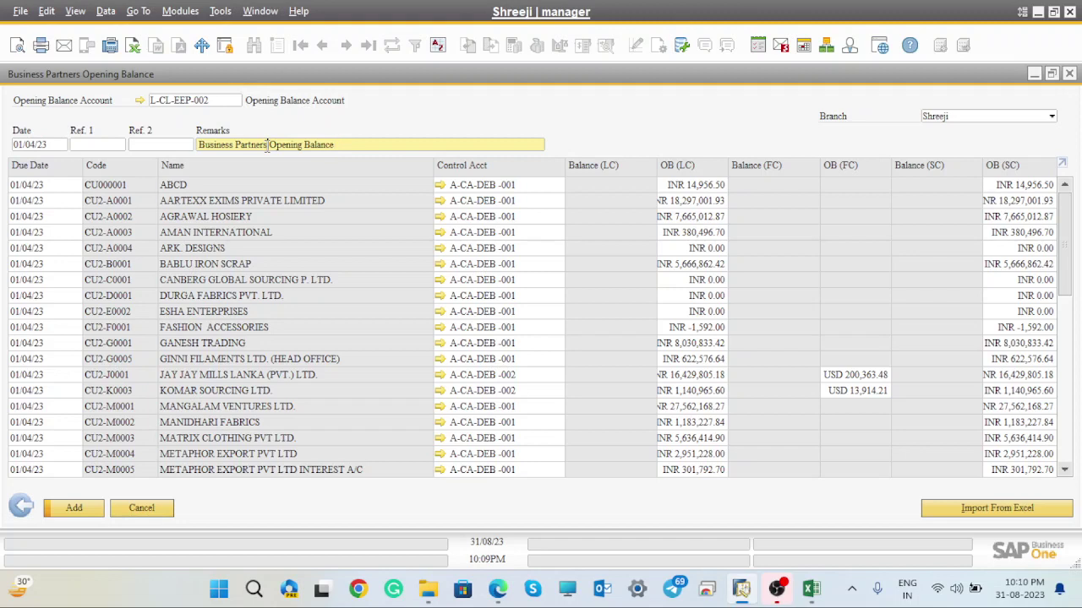
{"action": "key", "text": "BackSpace"}
{"action": "key", "text": "BackSpace"}
{"action": "key", "text": "BackSpace"}
{"action": "key", "text": "BackSpace"}
{"action": "key", "text": "BackSpace"}
{"action": "key", "text": "BackSpace"}
{"action": "key", "text": "BackSpace"}
{"action": "key", "text": "BackSpace"}
{"action": "key", "text": "BackSpace"}
{"action": "key", "text": "BackSpace"}
{"action": "key", "text": "BackSpace"}
{"action": "key", "text": "BackSpace"}
{"action": "key", "text": "BackSpace"}
{"action": "key", "text": "BackSpace"}
{"action": "key", "text": "BackSpace"}
{"action": "key", "text": "BackSpace"}
{"action": "key", "text": "BackSpace"}
{"action": "key", "text": "BackSpace"}
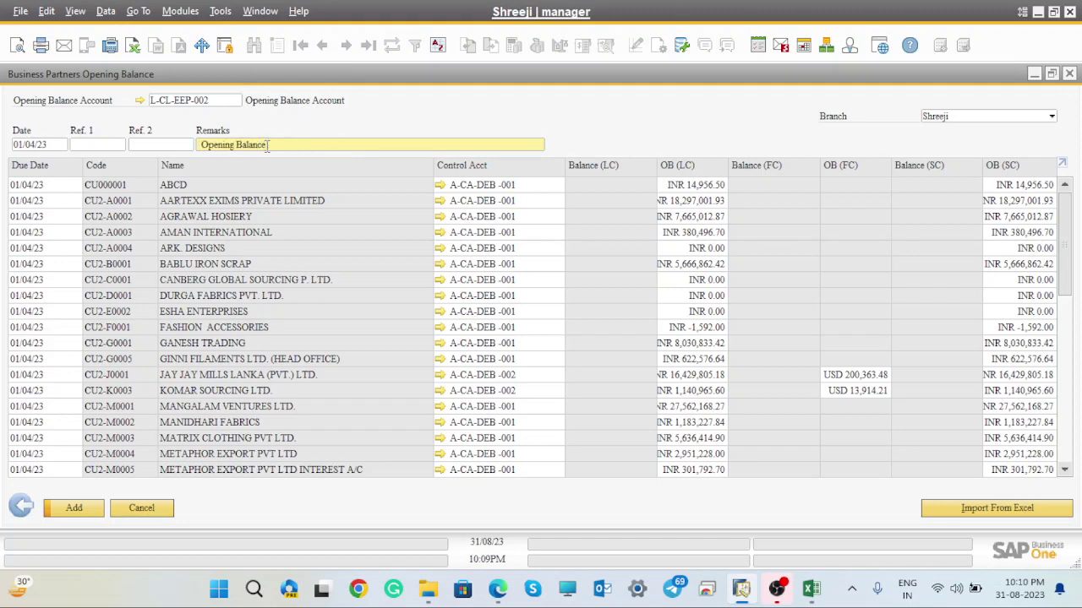
{"action": "type", "text": "Customer"}
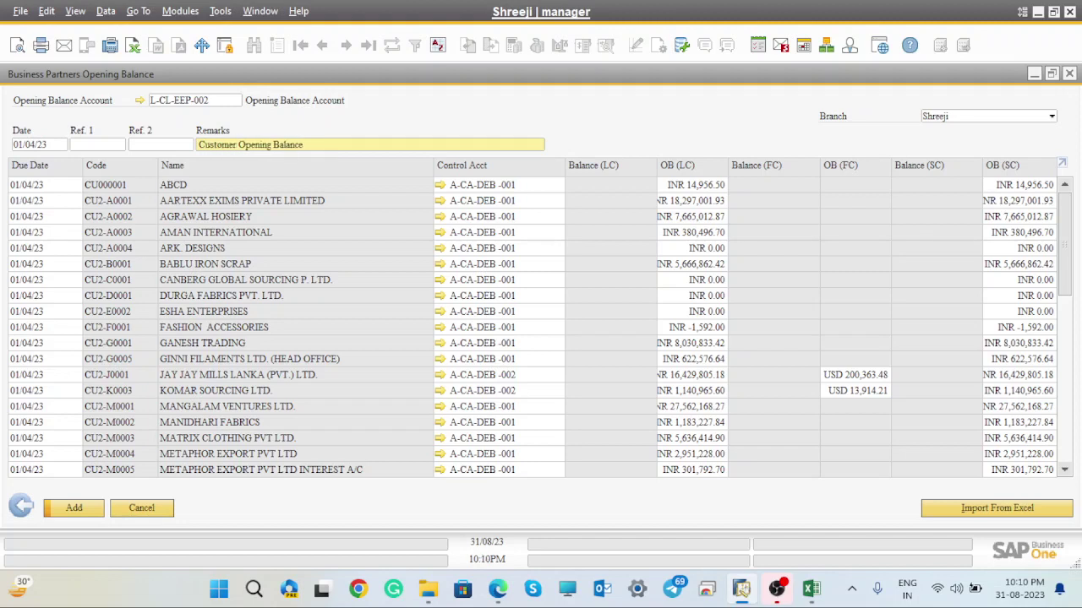
{"action": "key", "text": "Right"}
{"action": "key", "text": "Right"}
{"action": "key", "text": "Right"}
{"action": "key", "text": "Right"}
{"action": "key", "text": "Right"}
{"action": "key", "text": "Right"}
{"action": "key", "text": "Right"}
{"action": "key", "text": "Right"}
{"action": "key", "text": "Right"}
{"action": "key", "text": "Right"}
{"action": "key", "text": "Right"}
{"action": "key", "text": "Right"}
{"action": "key", "text": "Right"}
{"action": "type", "text": "as on 1 April 2023"}
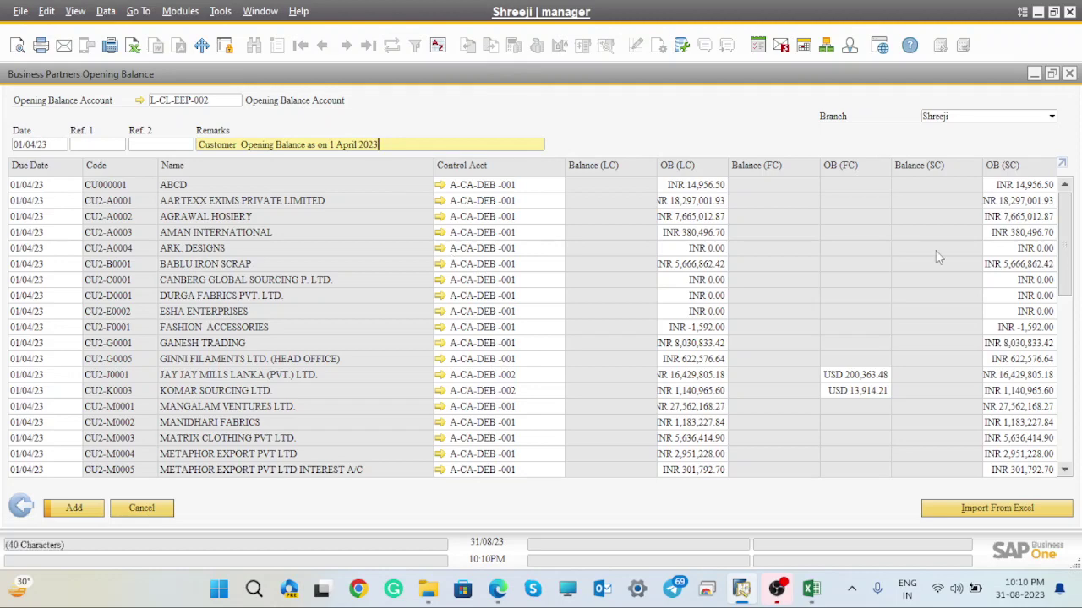
- Add the opening balances and answer Yes to linking them to branch Shreeji
{"action": "left_click_drag", "start_coordinate": [1070, 213], "coordinate": [1071, 419]}
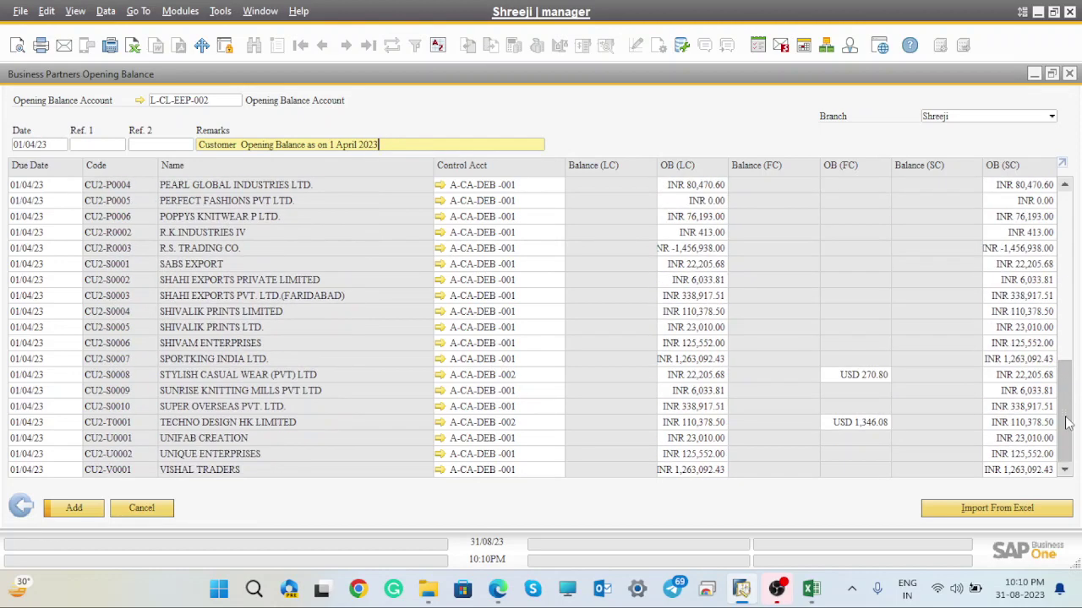
{"action": "left_click", "coordinate": [74, 508]}
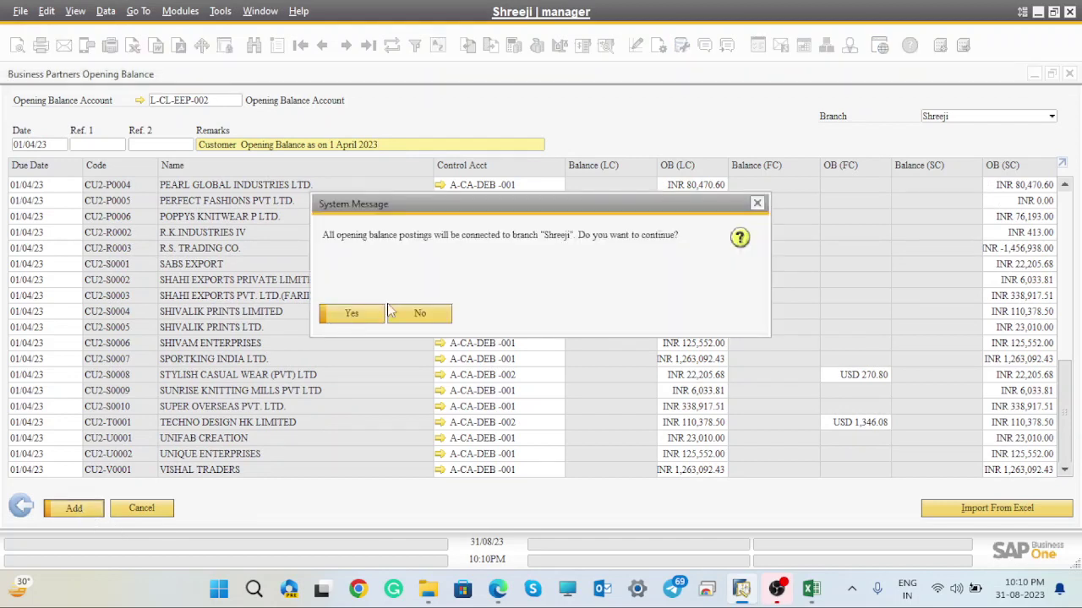
{"action": "left_click", "coordinate": [354, 314]}
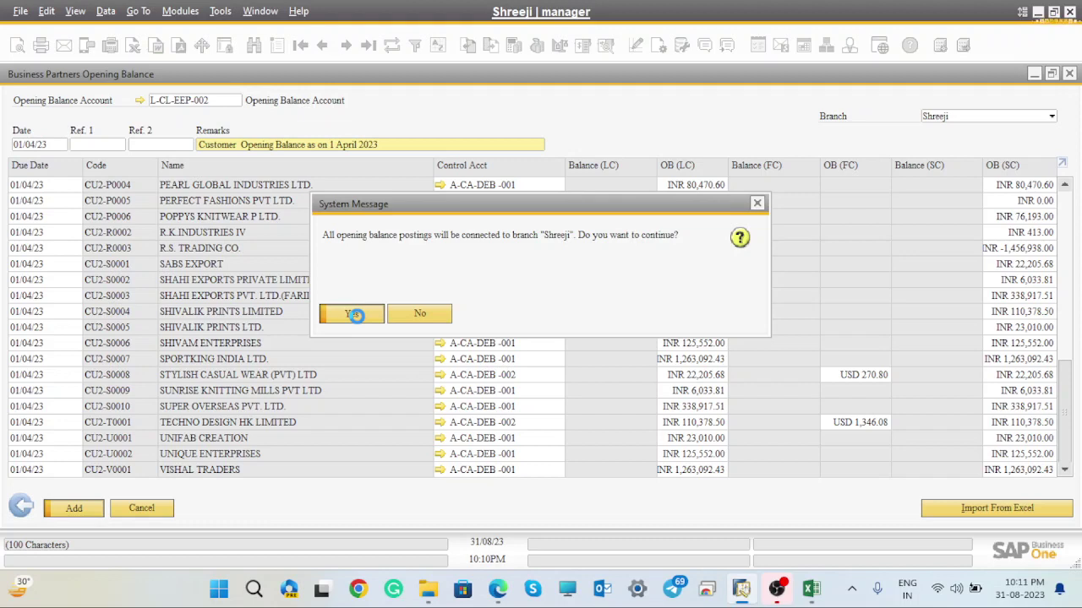
{"action": "left_click", "coordinate": [354, 315]}
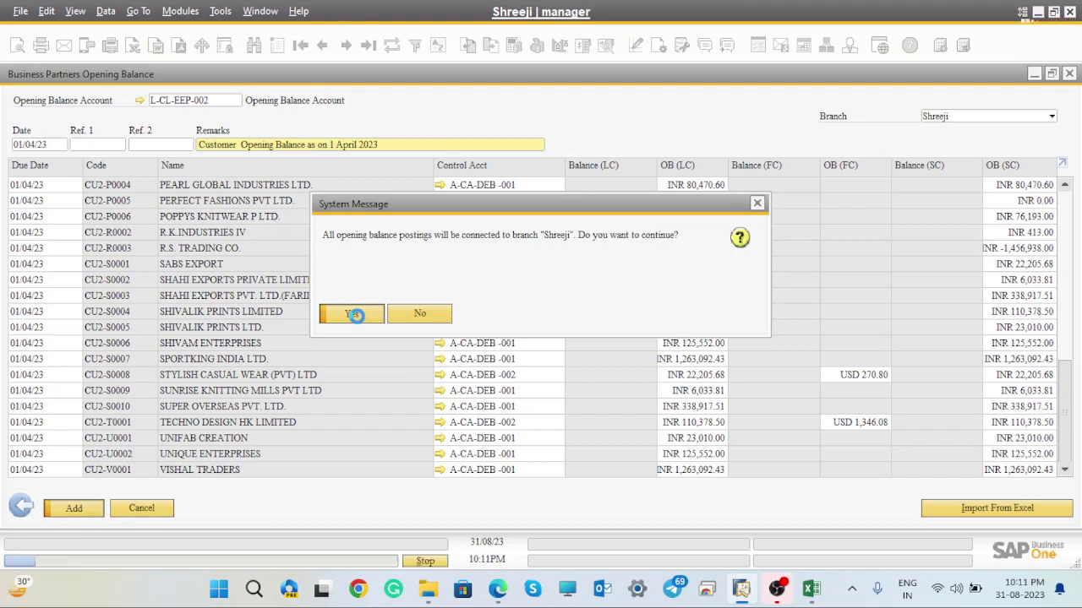
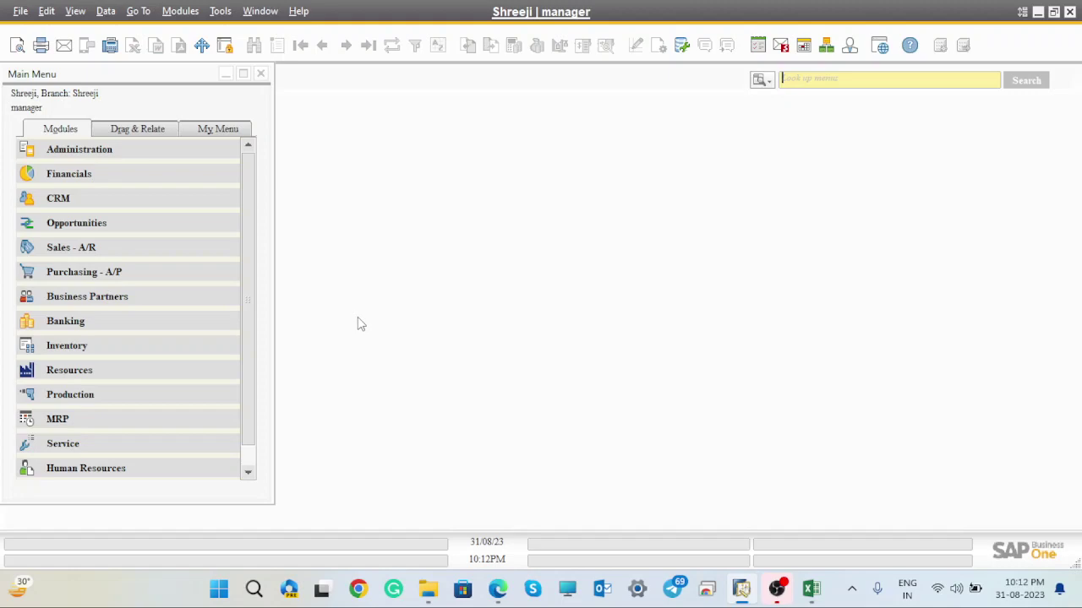
- Check the Google Meet window, then hide it to return to SAP Business One
{"action": "mouse_move", "coordinate": [499, 591]}
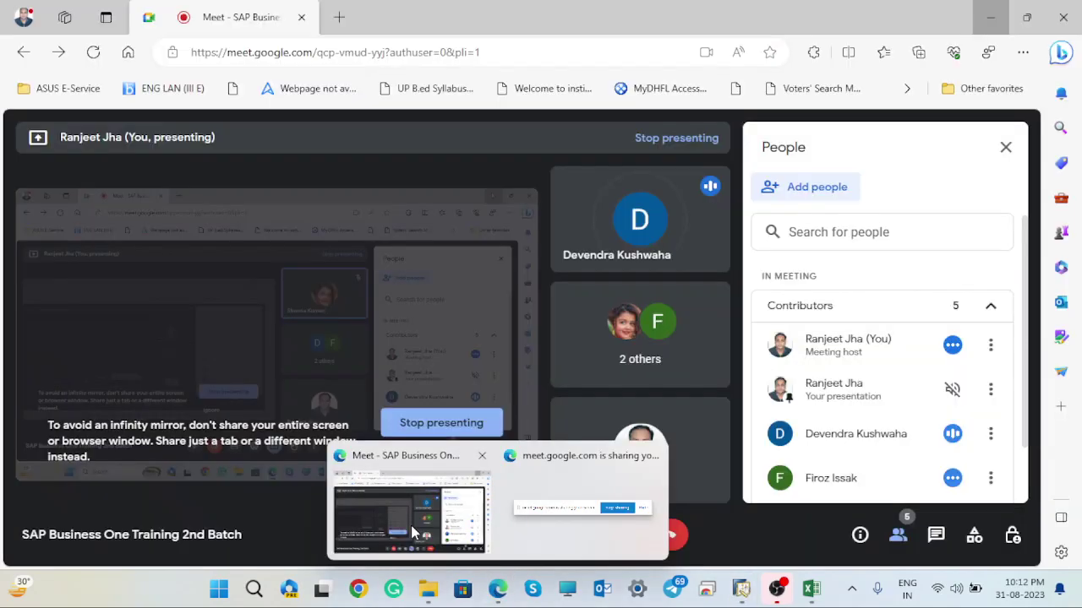
{"action": "left_click", "coordinate": [411, 524]}
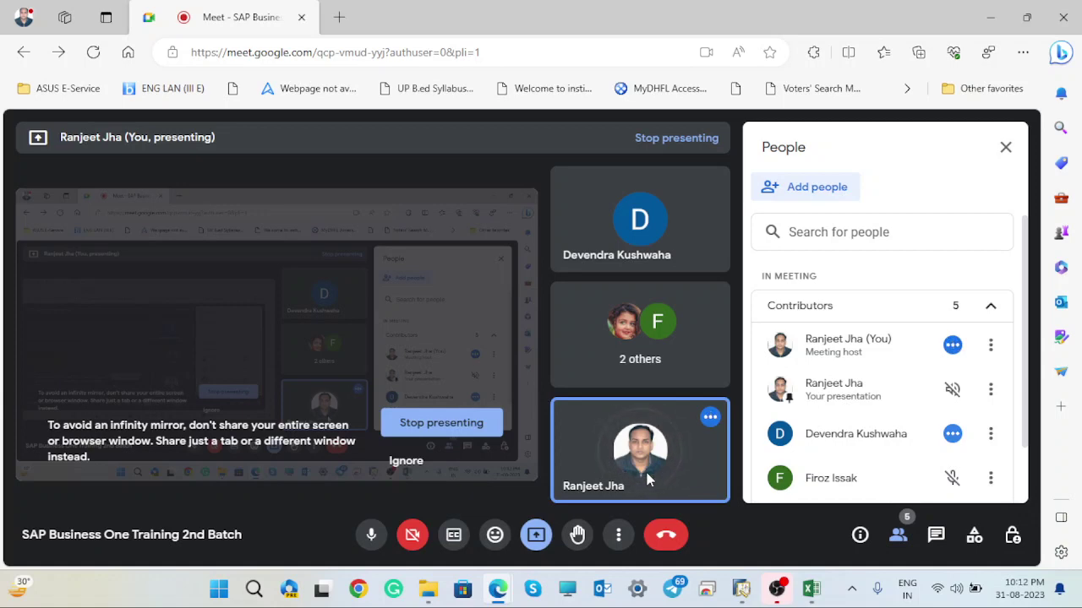
{"action": "left_click", "coordinate": [992, 19]}
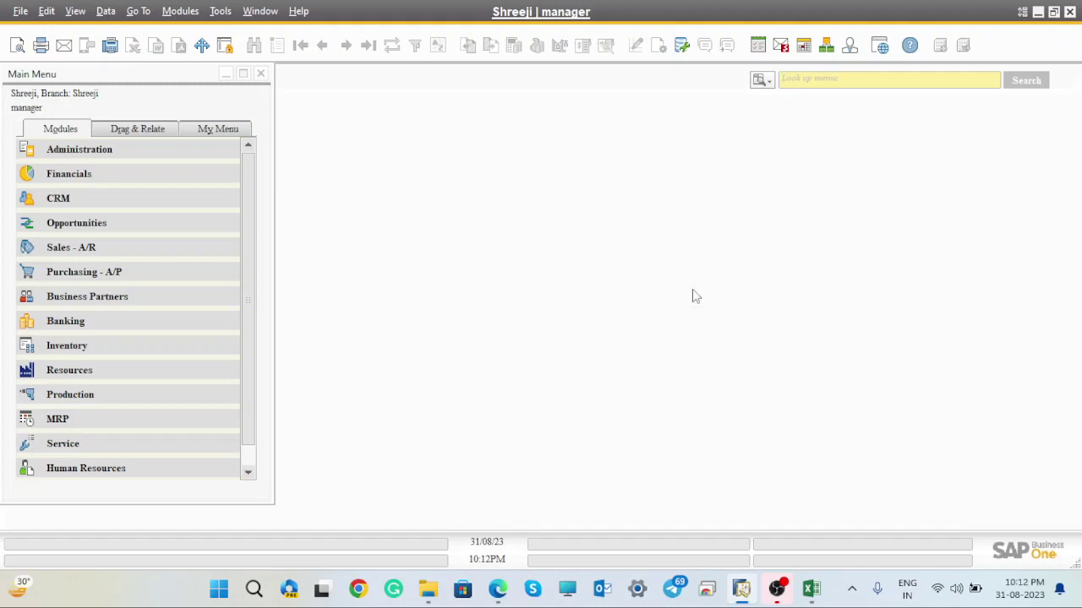
- Search the menu for 'open', then look at General Settings under Administration > System Initialization
{"action": "mouse_move", "coordinate": [805, 597]}
{"action": "type", "text": "open"}
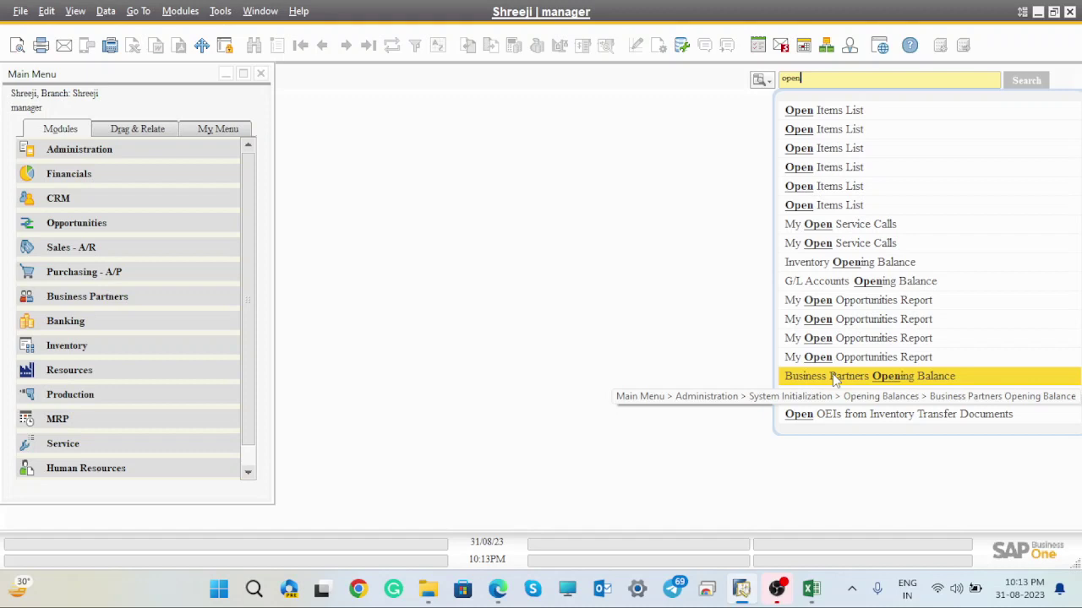
{"action": "left_click", "coordinate": [832, 376]}
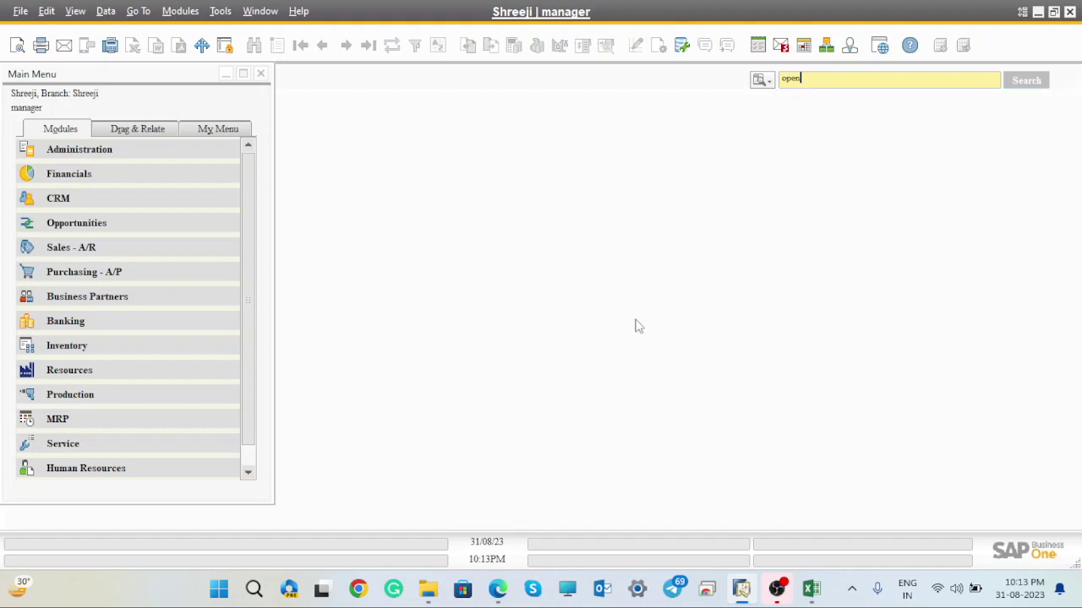
{"action": "left_click", "coordinate": [76, 152]}
{"action": "left_click", "coordinate": [105, 248]}
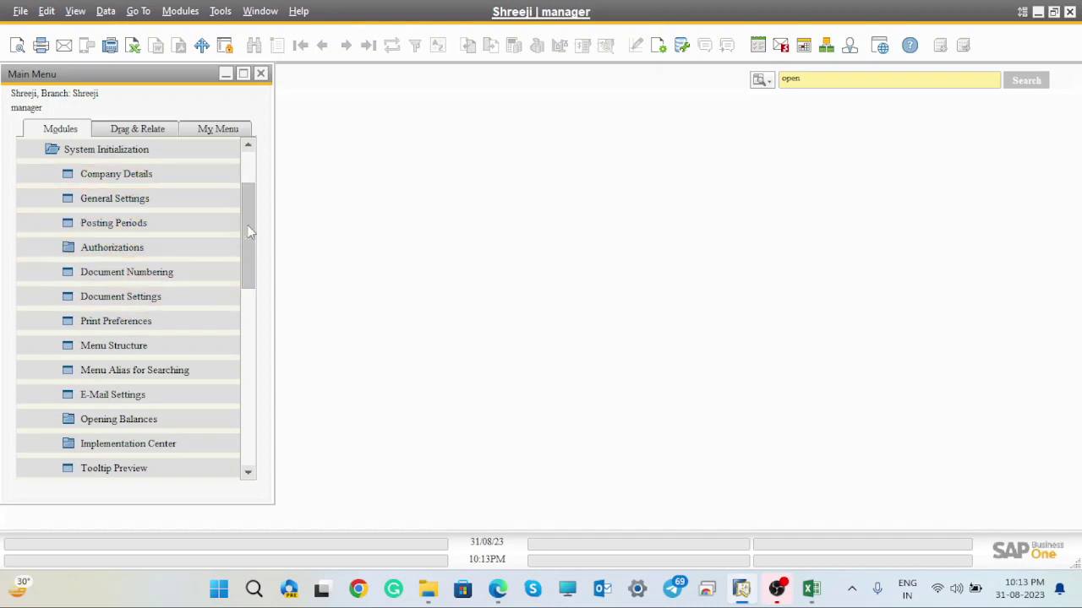
{"action": "mouse_move", "coordinate": [248, 234]}
{"action": "left_mouse_down"}
{"action": "mouse_move", "coordinate": [250, 273]}
{"action": "mouse_move", "coordinate": [246, 226]}
{"action": "left_mouse_up"}
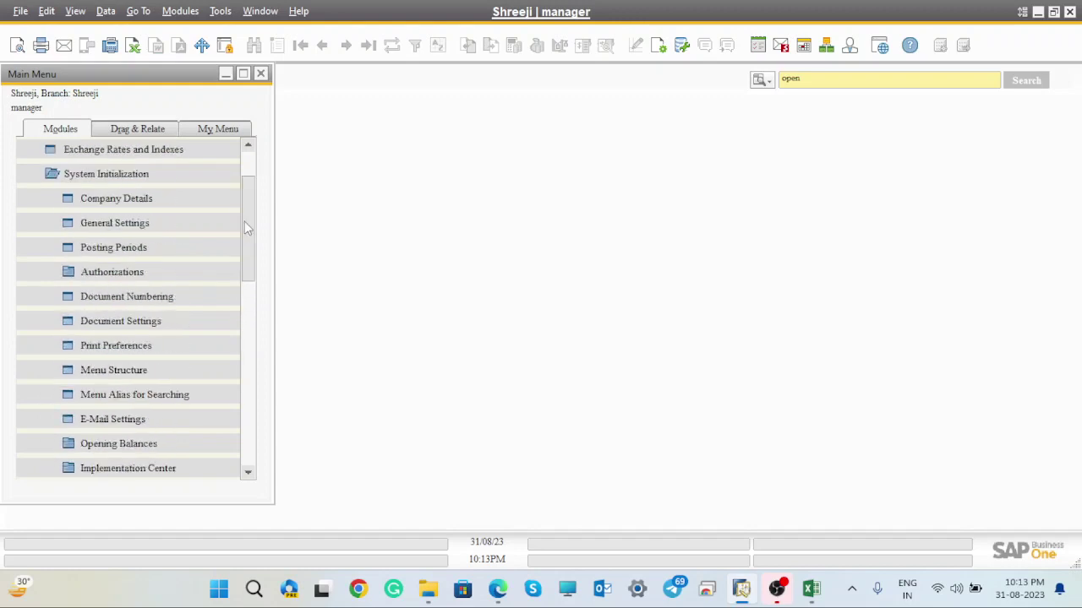
{"action": "left_click", "coordinate": [128, 222]}
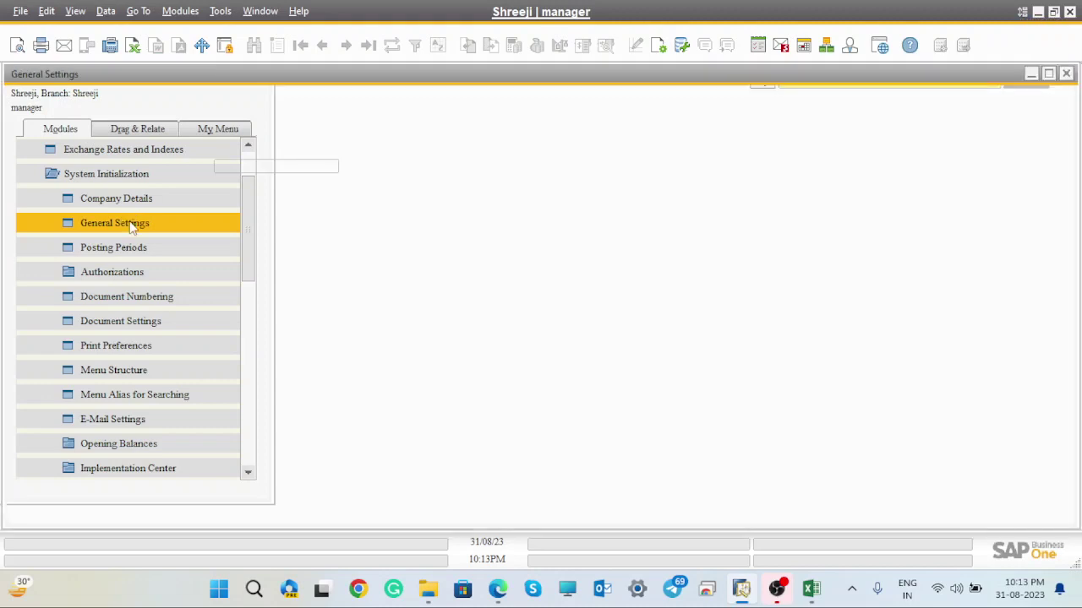
{"action": "left_click", "coordinate": [1068, 75]}
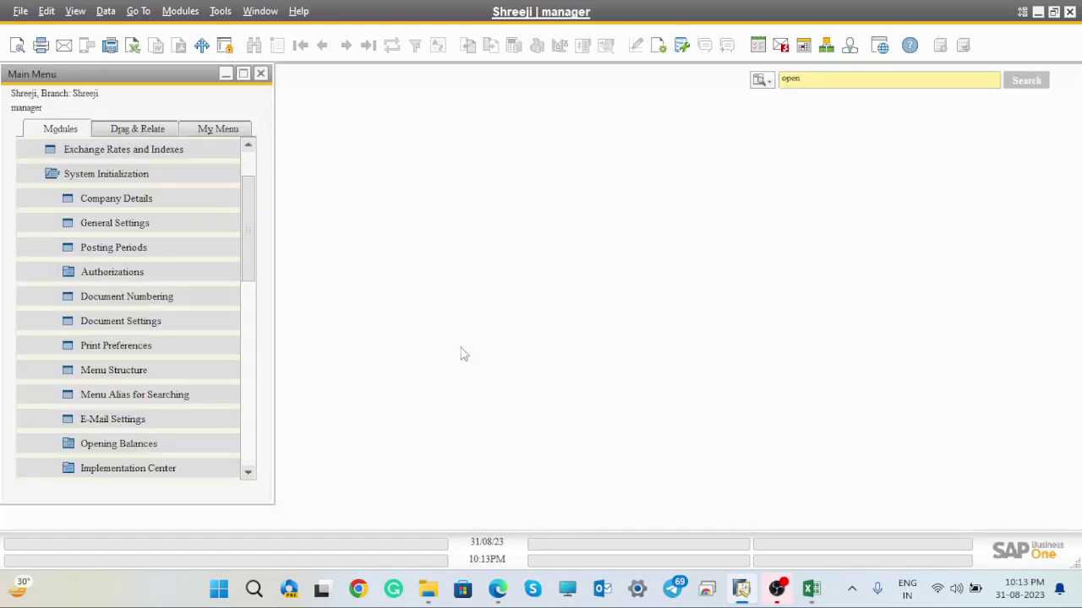
- Open Business Partners Opening Balance from the Opening Balances folder
{"action": "left_click", "coordinate": [124, 445]}
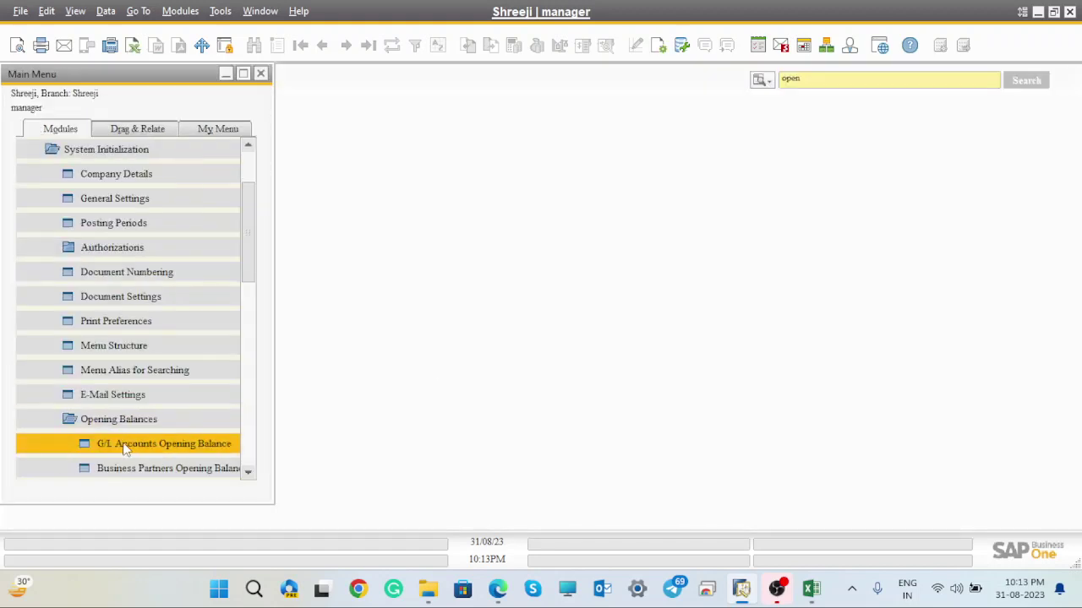
{"action": "left_click_drag", "start_coordinate": [252, 250], "coordinate": [258, 307]}
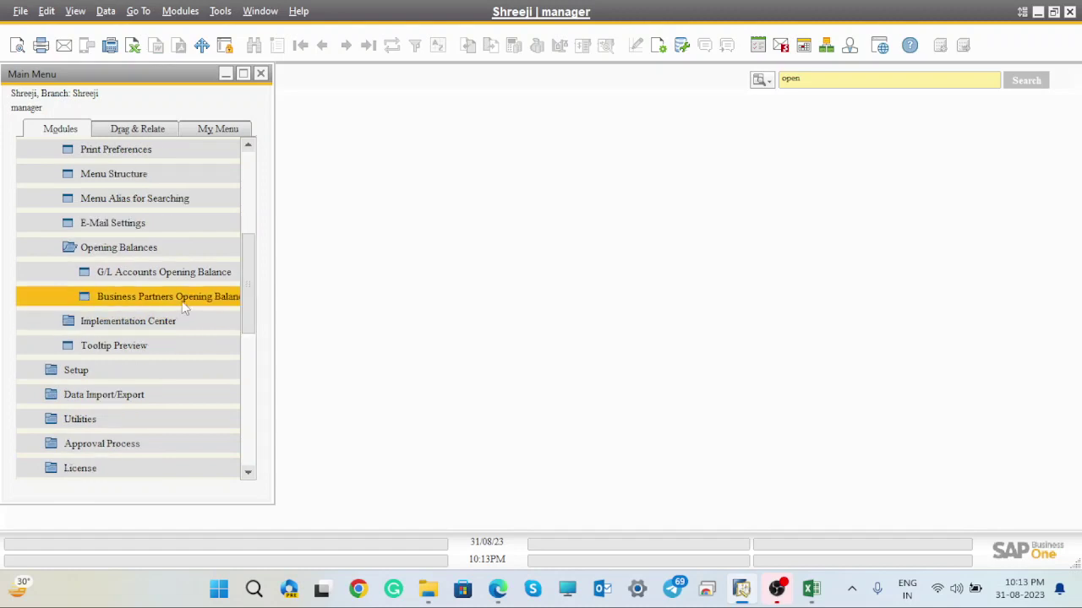
{"action": "left_click", "coordinate": [188, 302]}
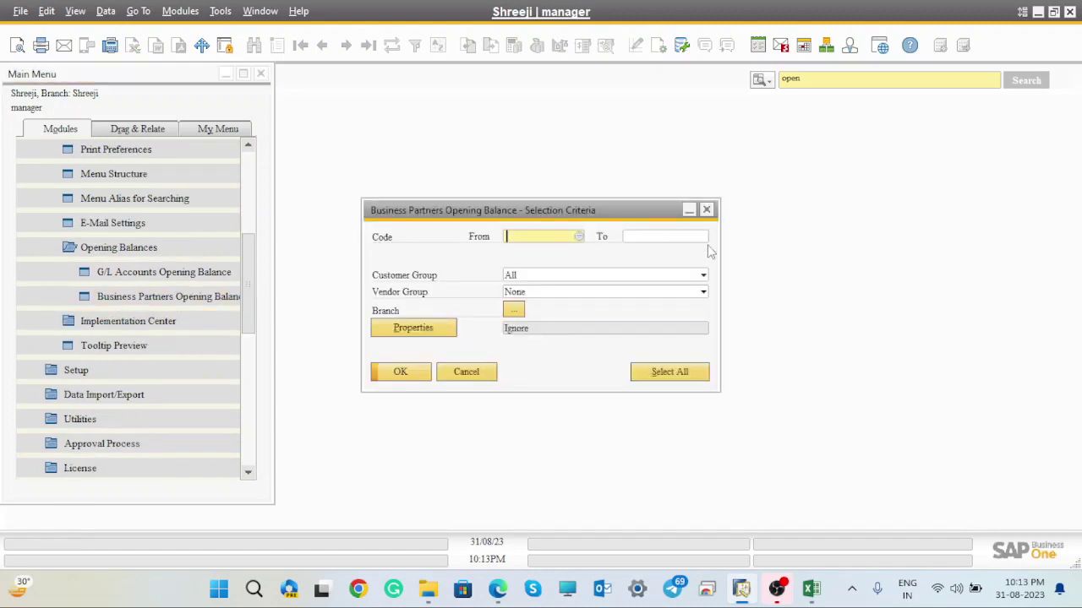
- Load vendor opening balances with Customer Group None, Vendor Group All, and branch Shreeji
{"action": "left_click", "coordinate": [622, 279]}
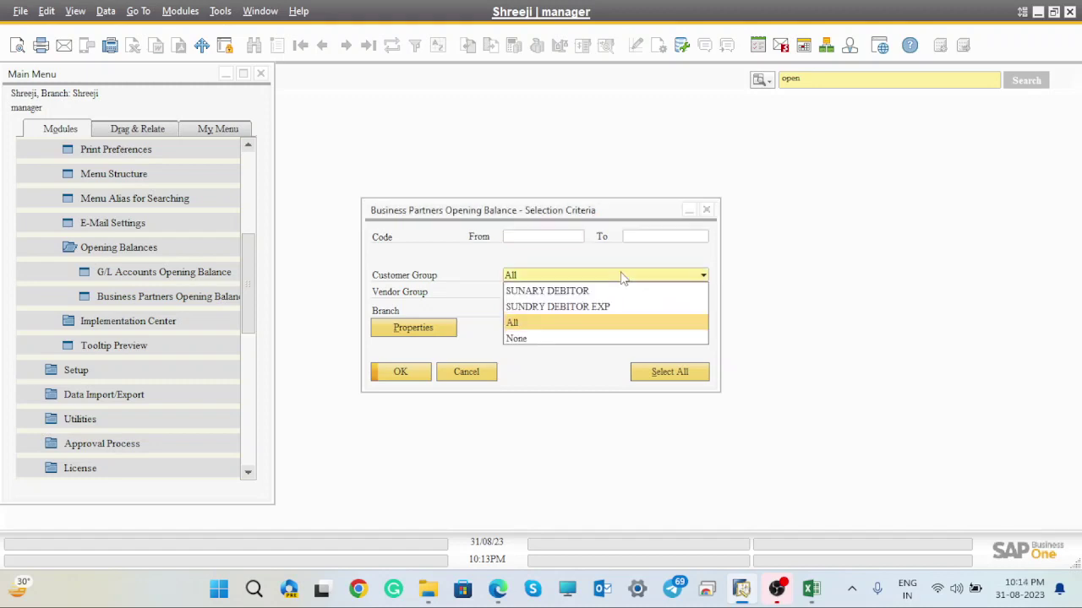
{"action": "left_click", "coordinate": [516, 338]}
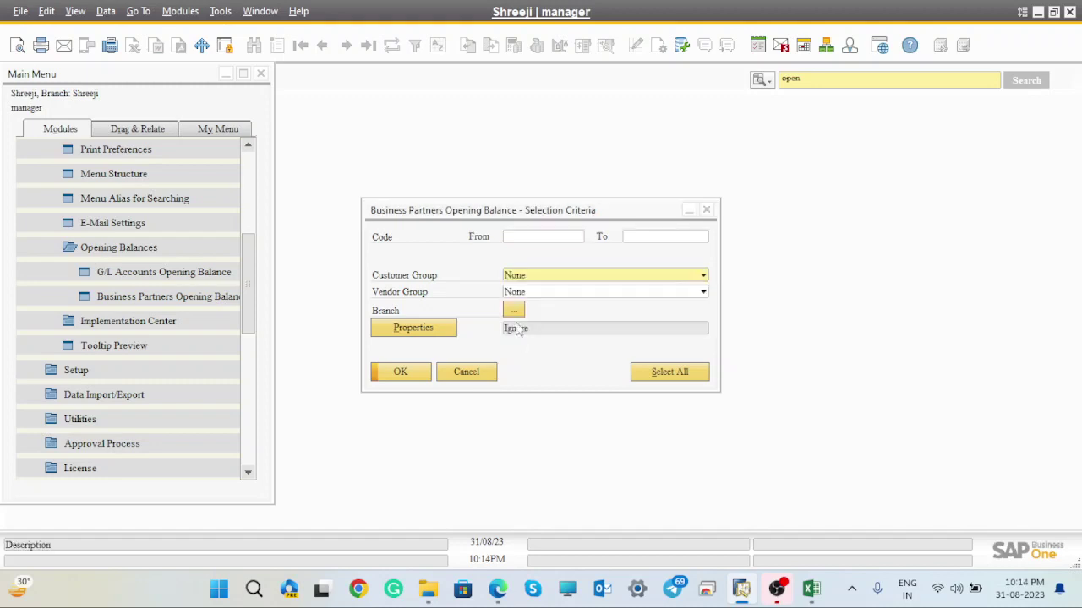
{"action": "left_click", "coordinate": [567, 292]}
{"action": "left_click", "coordinate": [523, 340]}
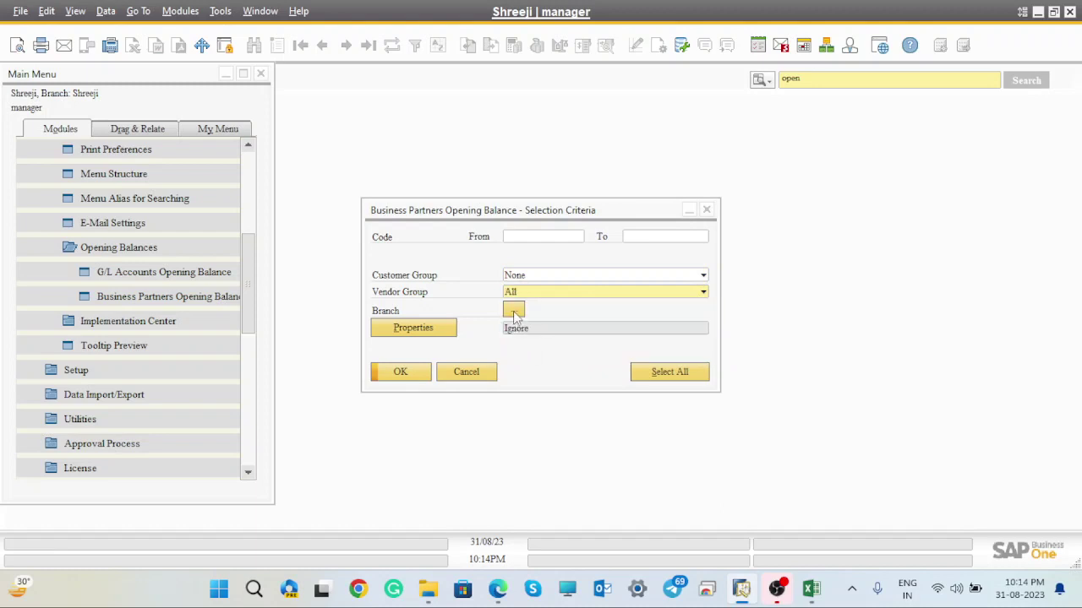
{"action": "left_click", "coordinate": [515, 313]}
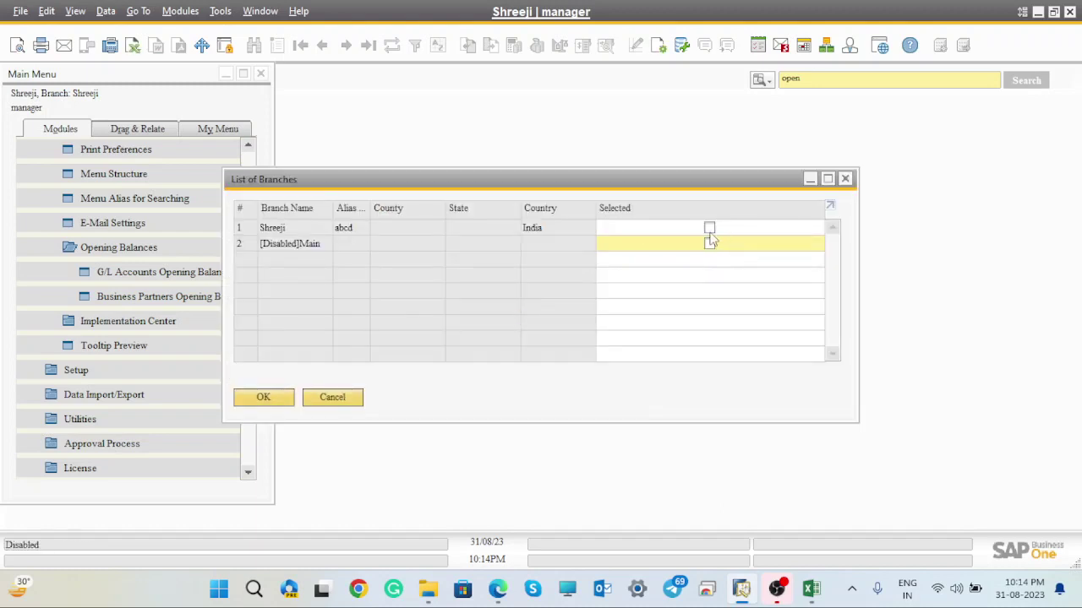
{"action": "left_click", "coordinate": [709, 232]}
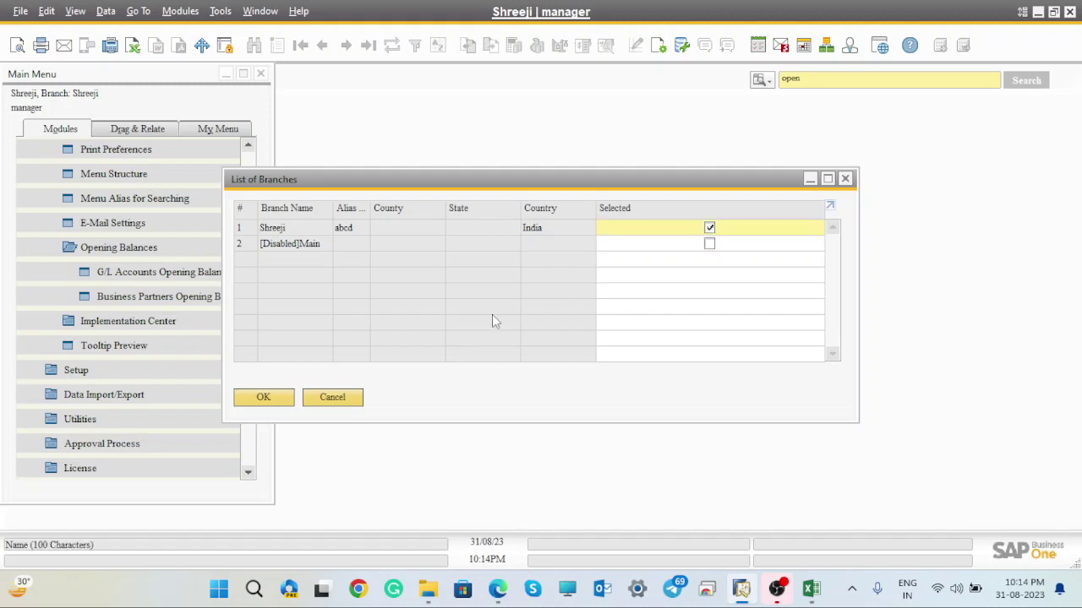
{"action": "left_click", "coordinate": [278, 395]}
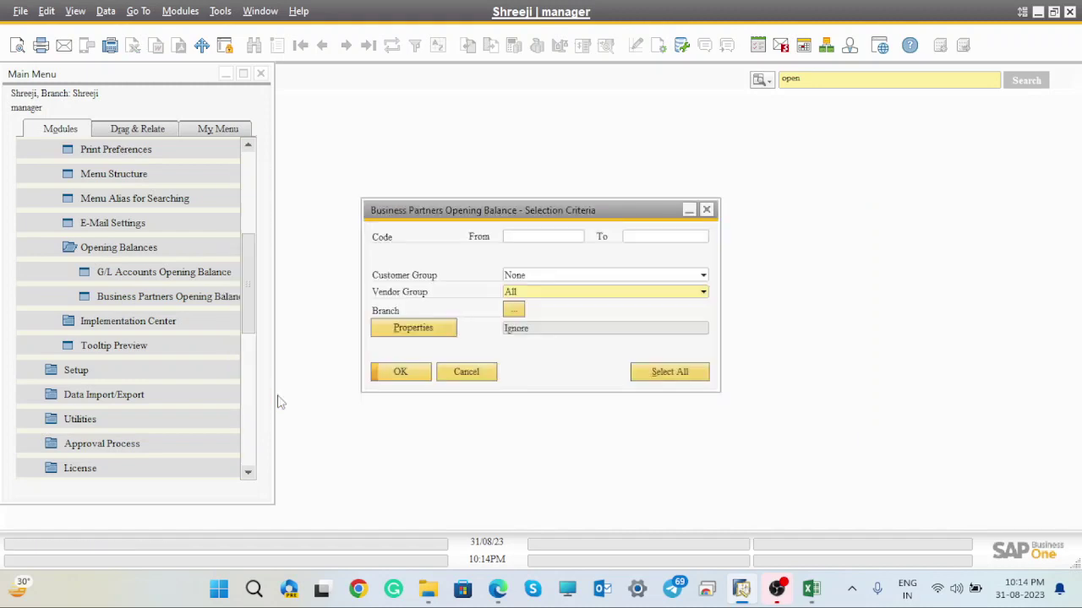
{"action": "left_click", "coordinate": [411, 373]}
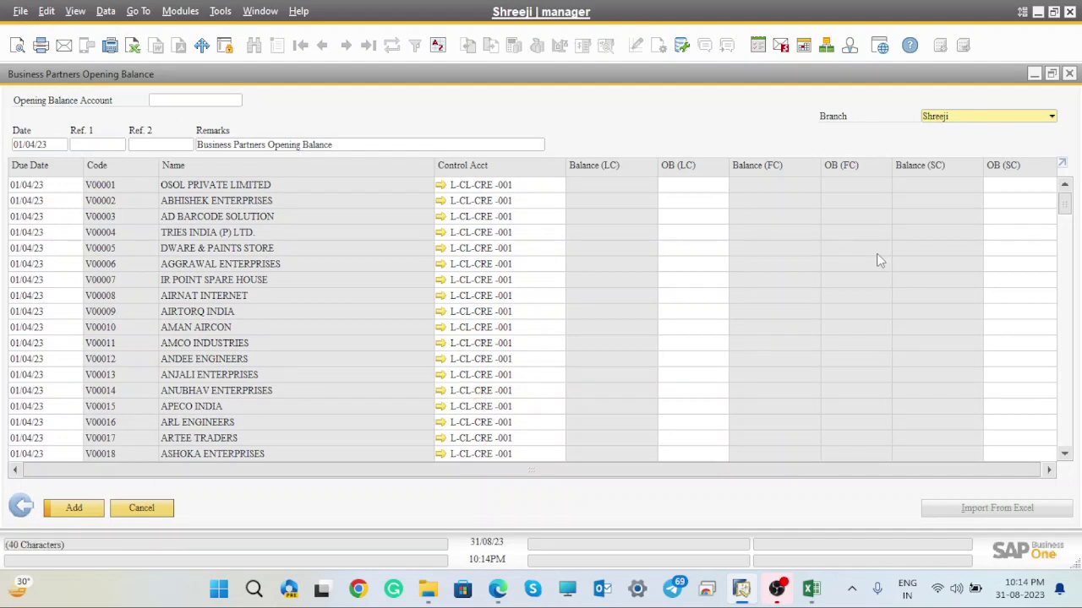
- Copy the entire vendor opening balance table and minimize SAP
{"action": "right_click", "coordinate": [1062, 169]}
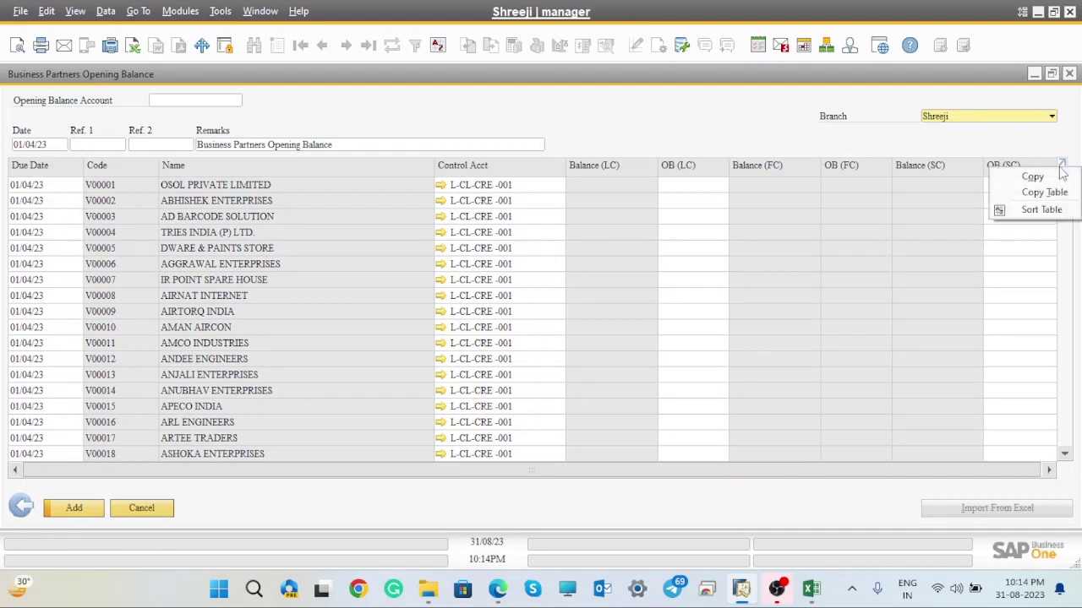
{"action": "left_click", "coordinate": [1046, 193]}
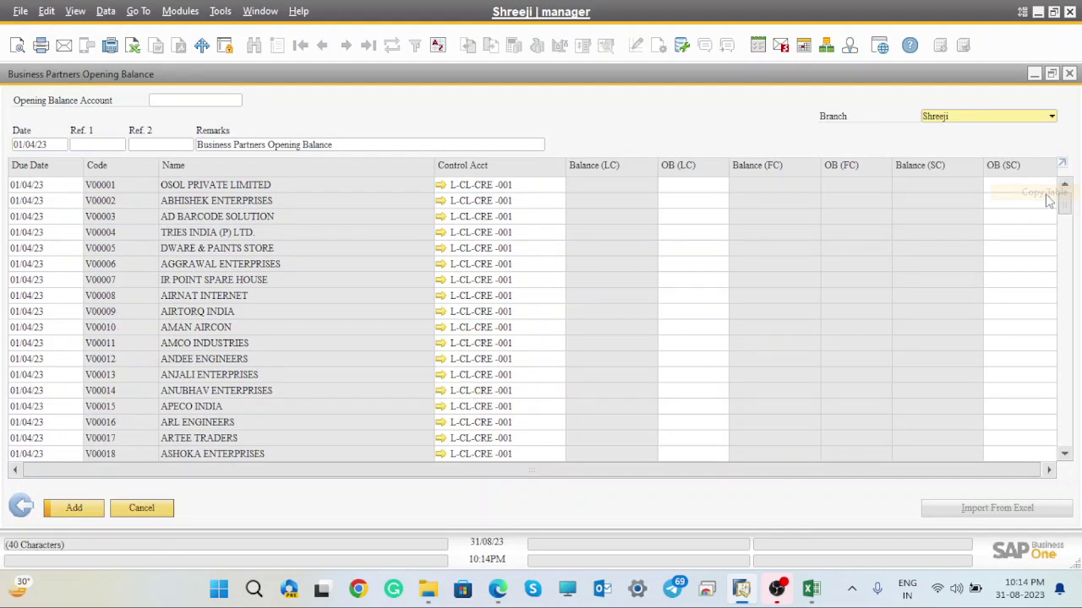
{"action": "left_click", "coordinate": [1039, 11]}
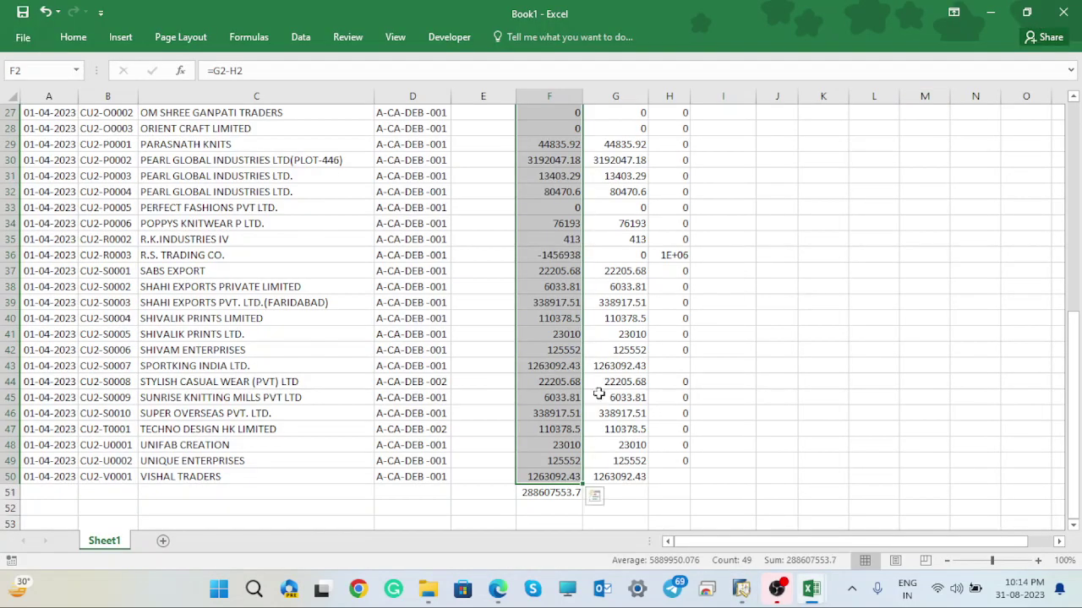
- Close Book1 without saving, then minimize the customer template workbook and File Explorer
{"action": "left_click", "coordinate": [1063, 13]}
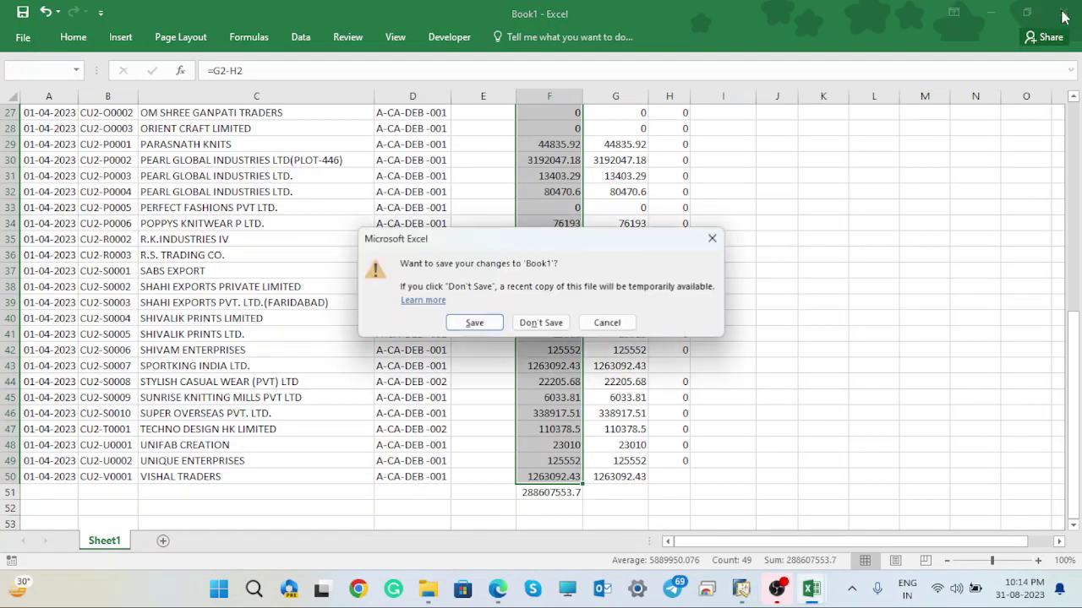
{"action": "left_click", "coordinate": [545, 324]}
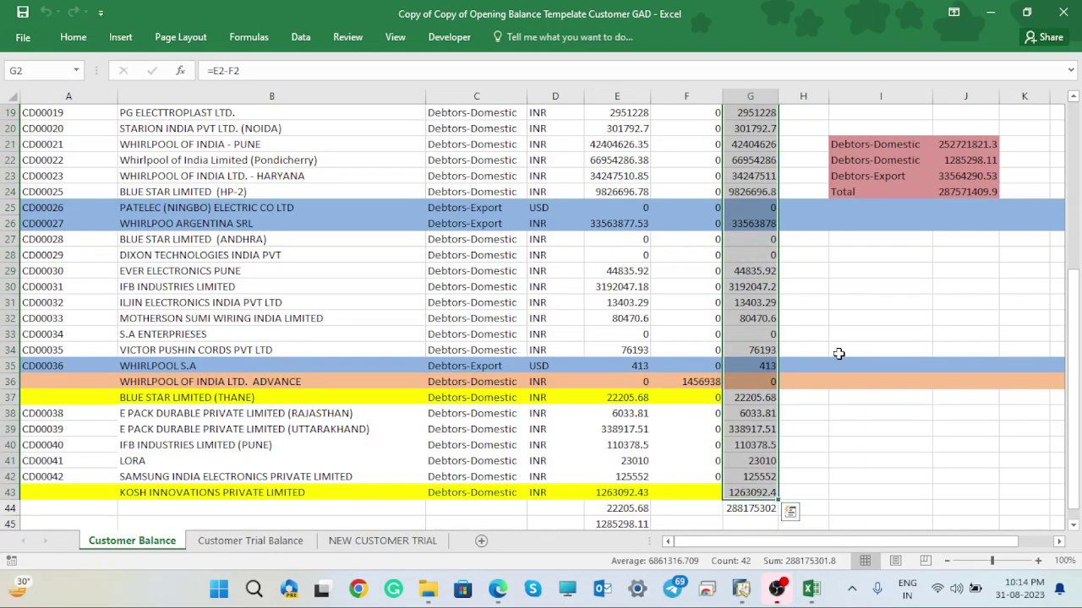
{"action": "left_click", "coordinate": [990, 10]}
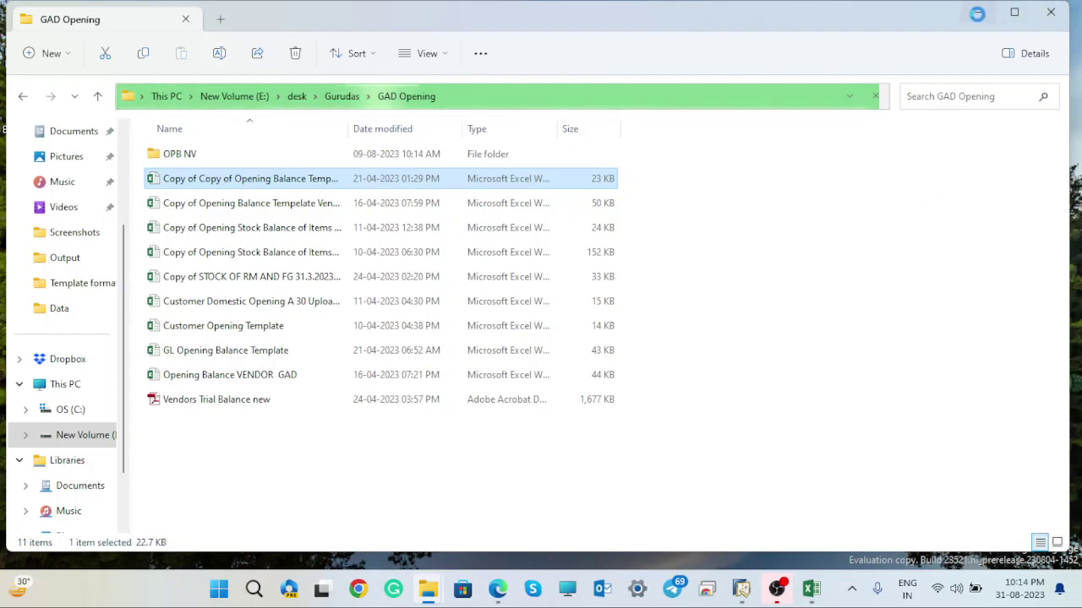
{"action": "left_click", "coordinate": [976, 12]}
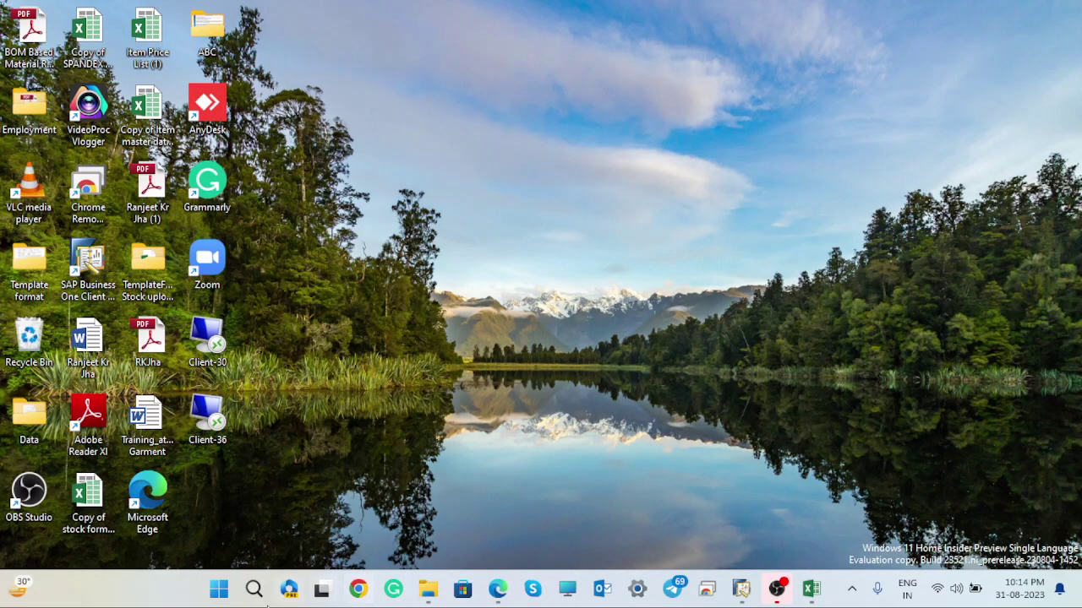
- Launch Excel 2016 from Windows search
{"action": "left_click", "coordinate": [254, 589]}
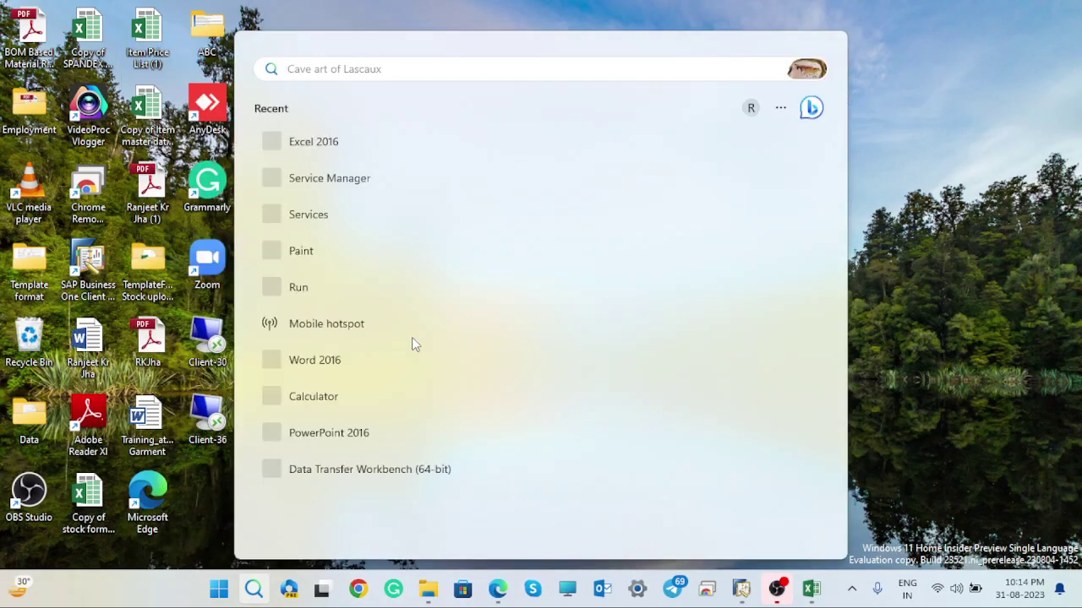
{"action": "type", "text": "exce"}
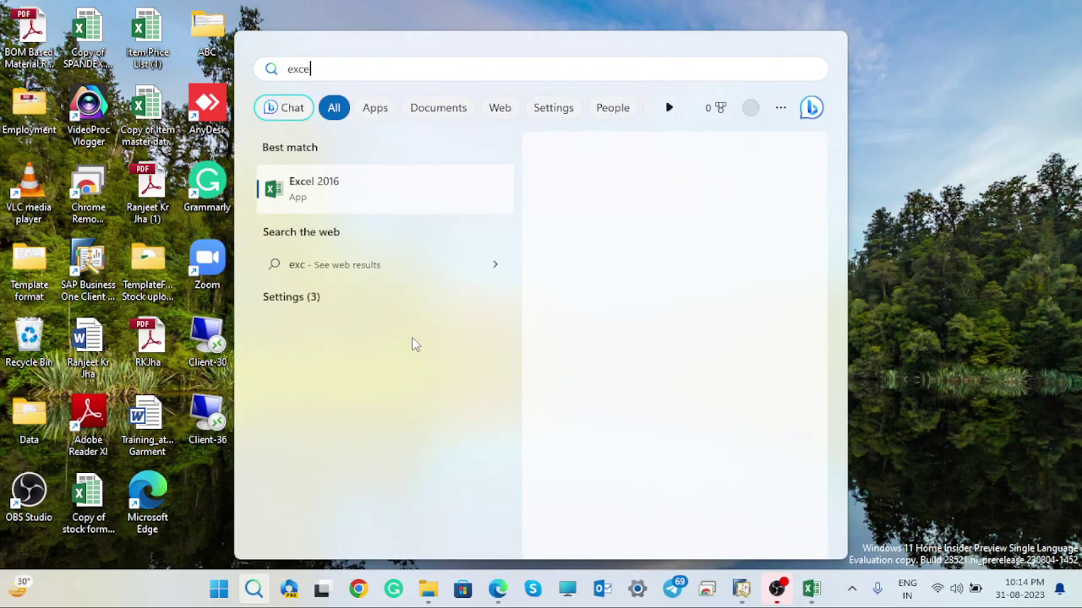
{"action": "left_click", "coordinate": [355, 191]}
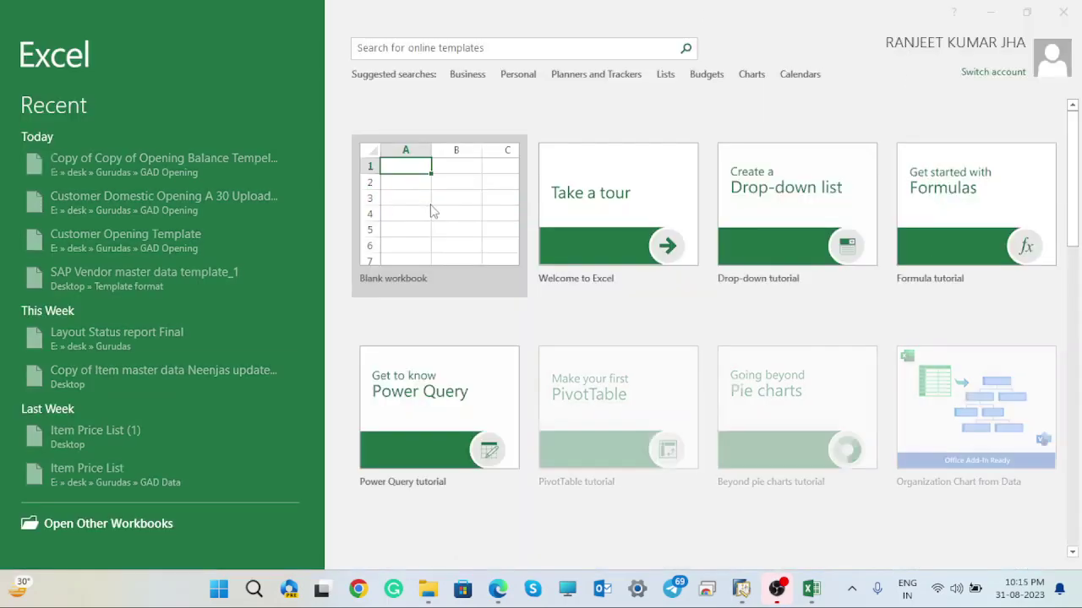
- Paste the copied vendor table at A1 of a new blank workbook
{"action": "left_click", "coordinate": [430, 205]}
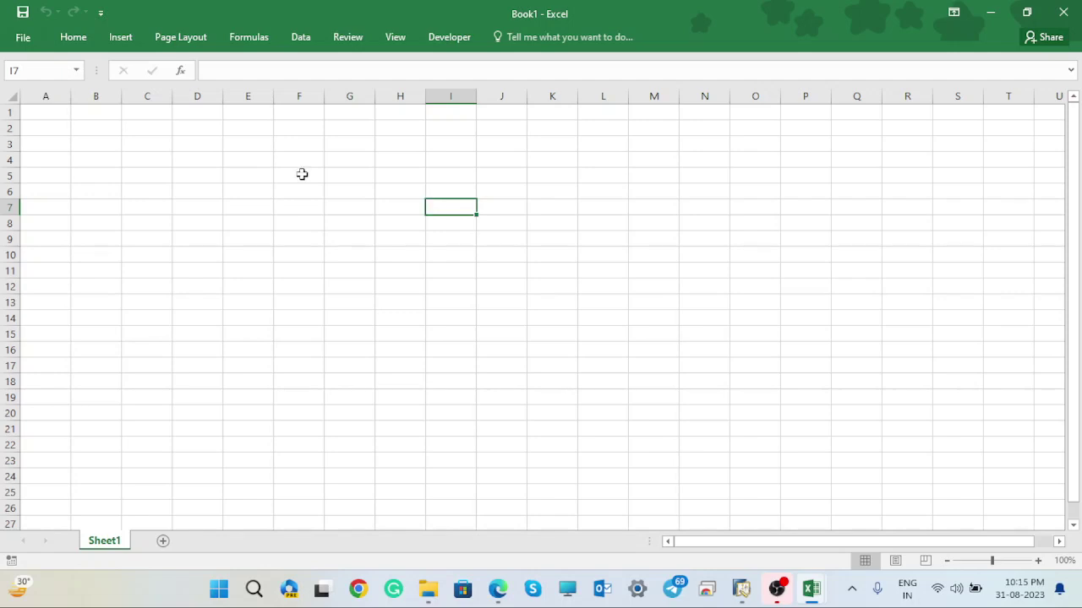
{"action": "left_click", "coordinate": [35, 114]}
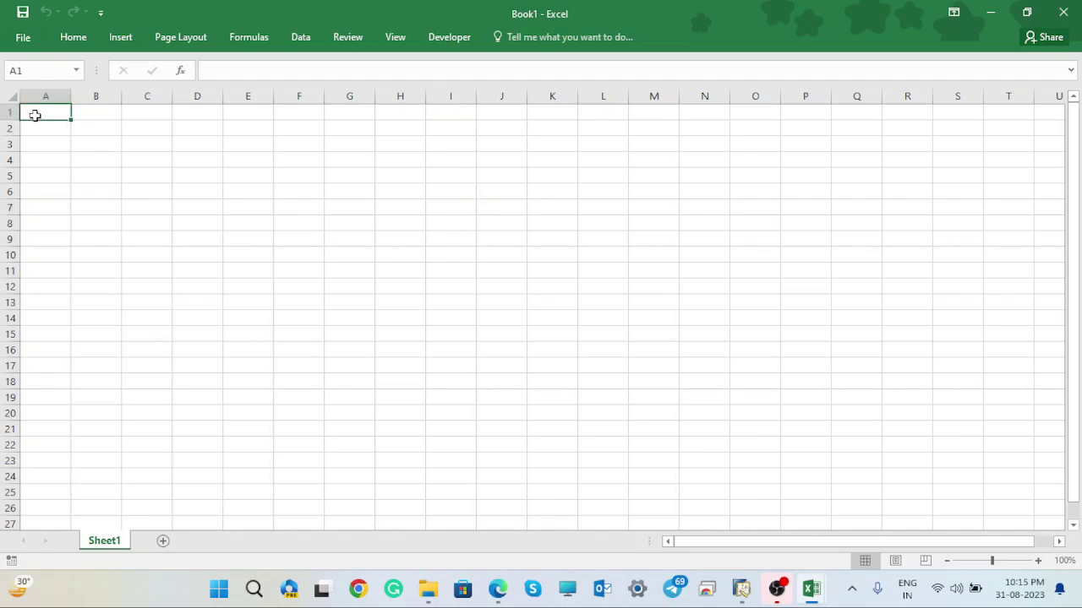
{"action": "right_click", "coordinate": [34, 115]}
{"action": "left_click", "coordinate": [73, 185]}
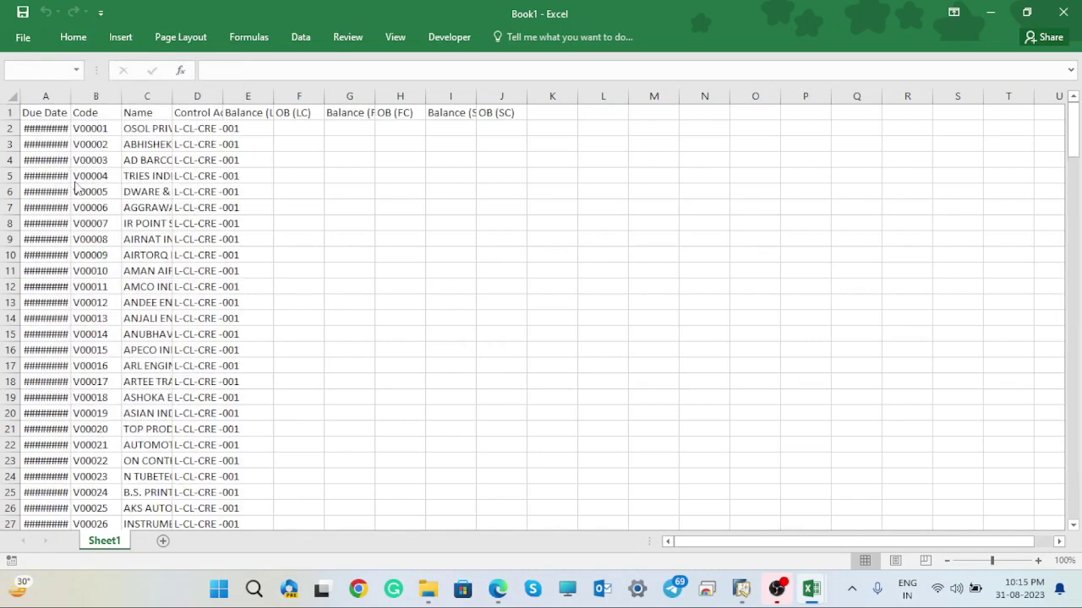
- Auto-fit all worksheet columns so Due Date through OB (SC) display fully
{"action": "double_click", "coordinate": [70, 94]}
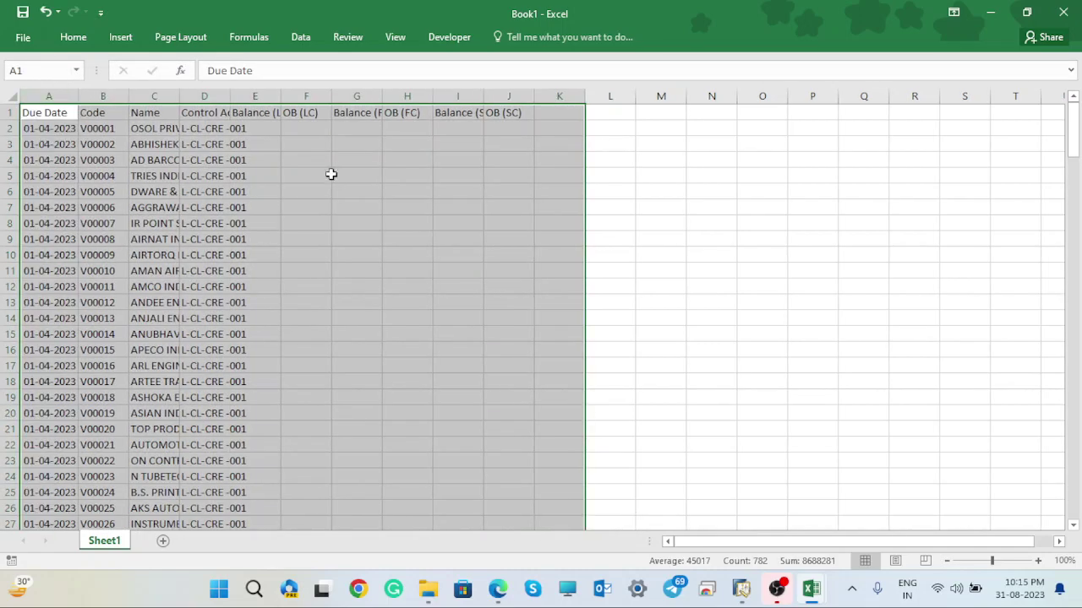
{"action": "left_click", "coordinate": [423, 191]}
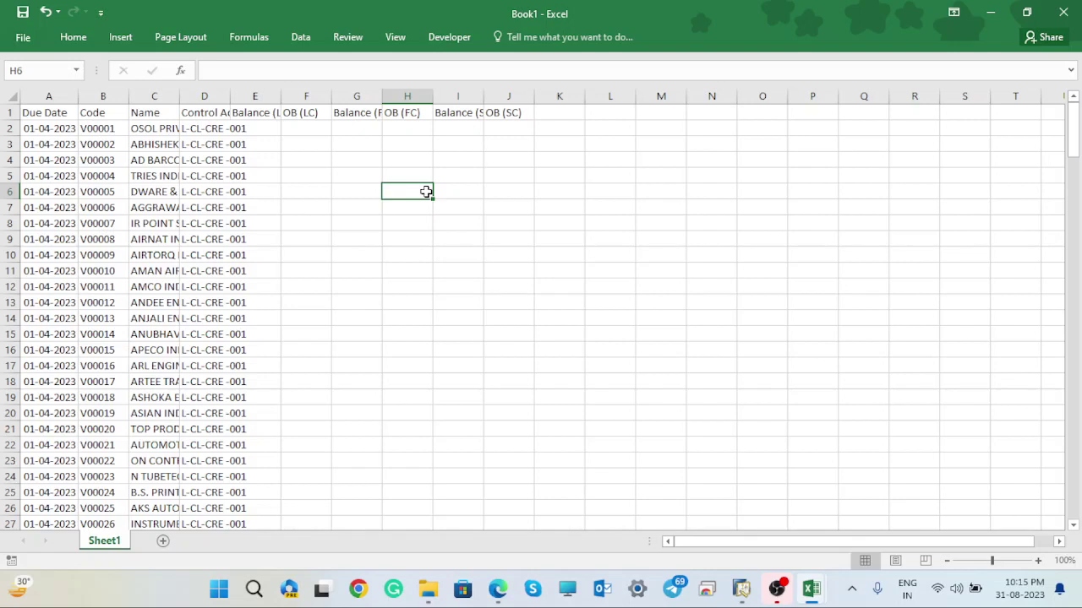
{"action": "double_click", "coordinate": [279, 90]}
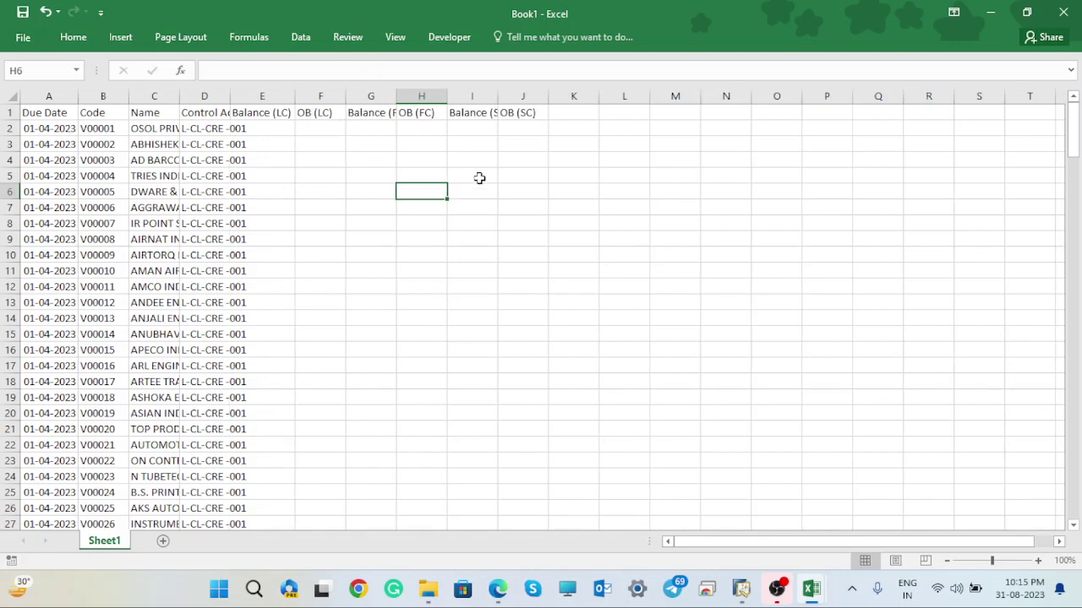
{"action": "left_click", "coordinate": [13, 97]}
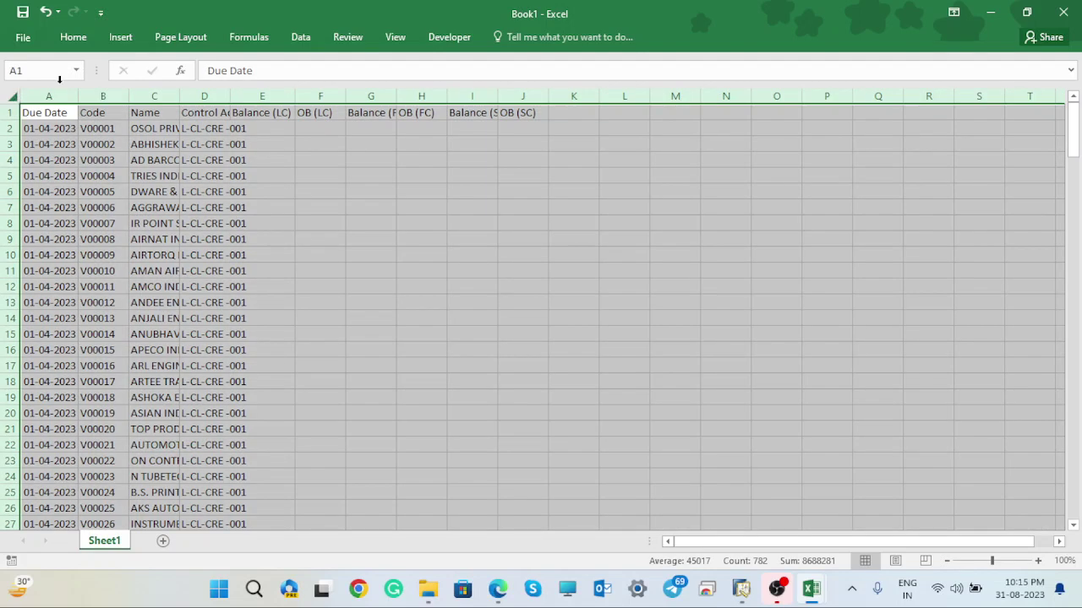
{"action": "double_click", "coordinate": [394, 97]}
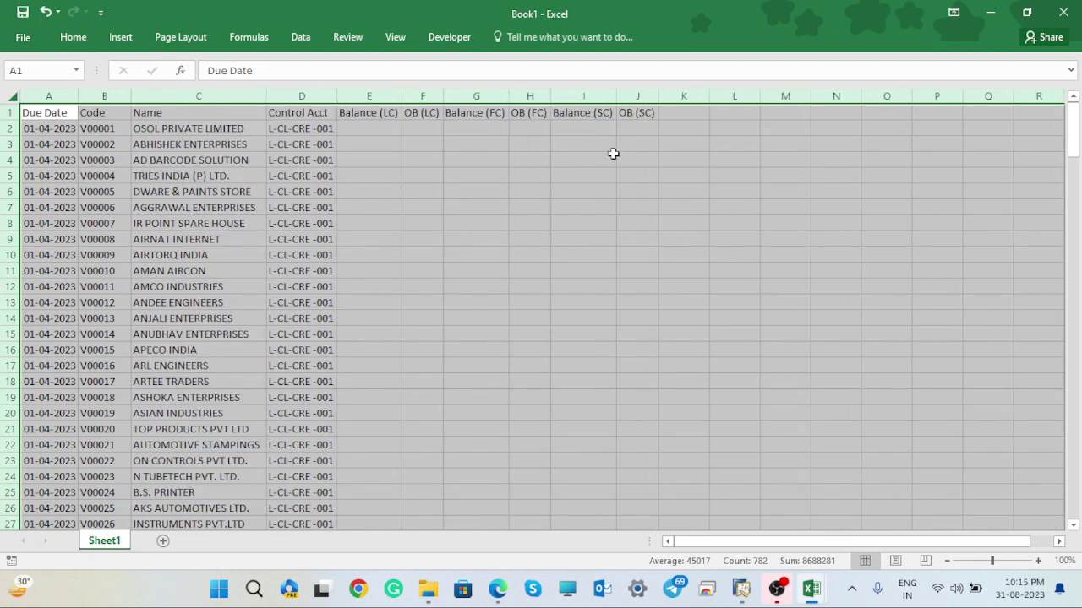
{"action": "left_click", "coordinate": [620, 187]}
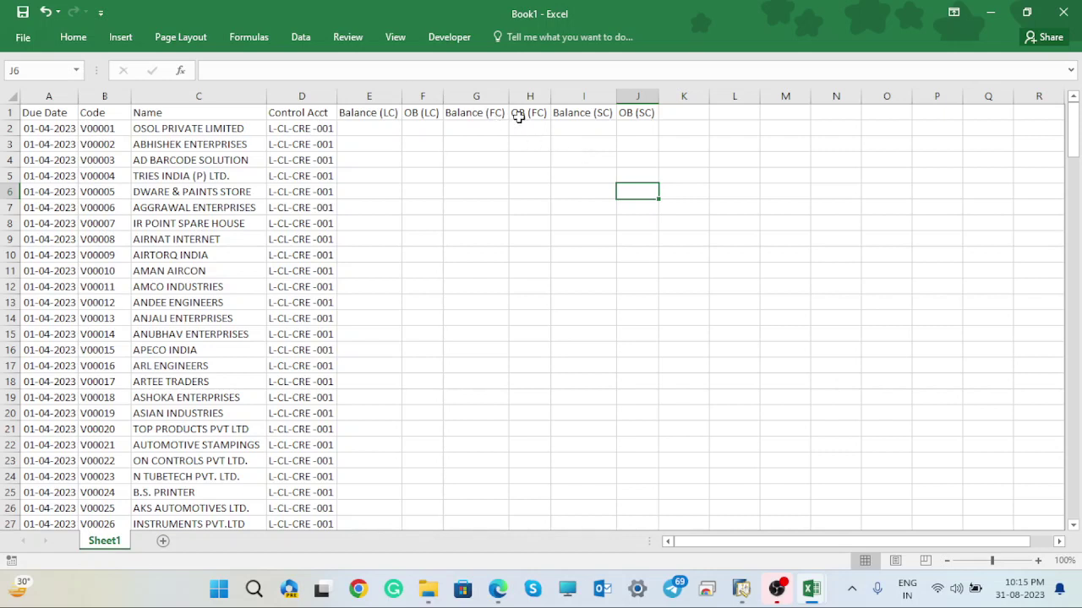
- Rename header G1 to Debit and H1 to Credit
{"action": "left_click", "coordinate": [487, 114]}
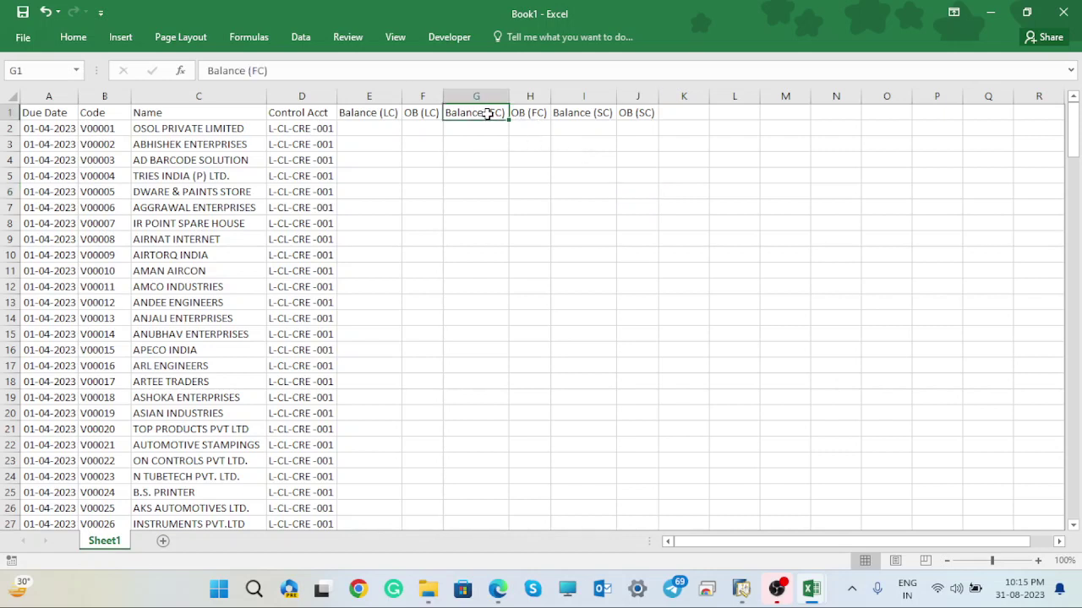
{"action": "key", "text": "BackSpace"}
{"action": "type", "text": "D"}
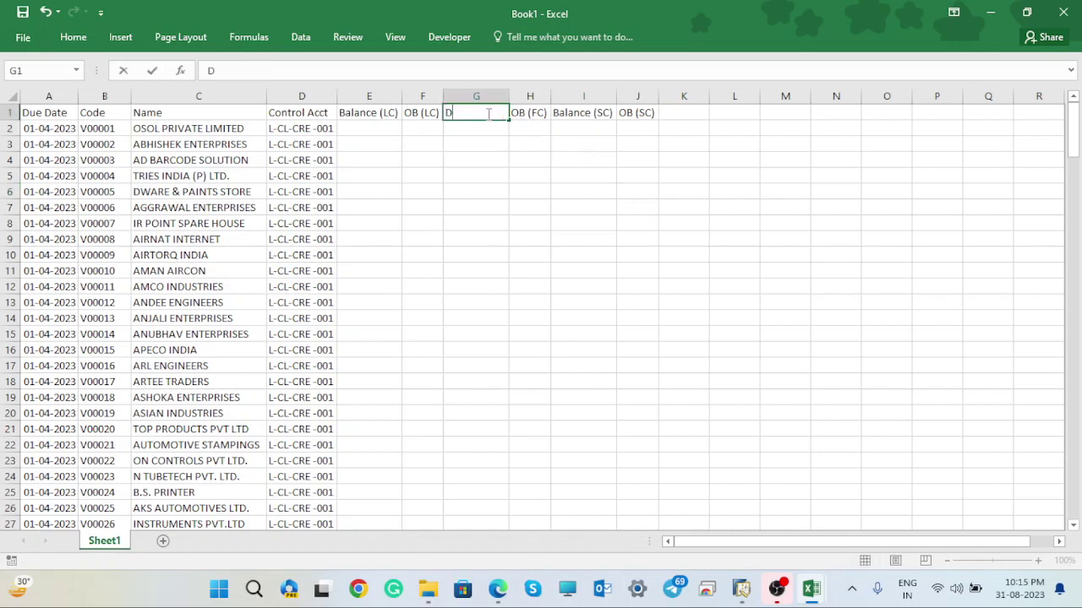
{"action": "type", "text": "ebit"}
{"action": "key", "text": "Tab"}
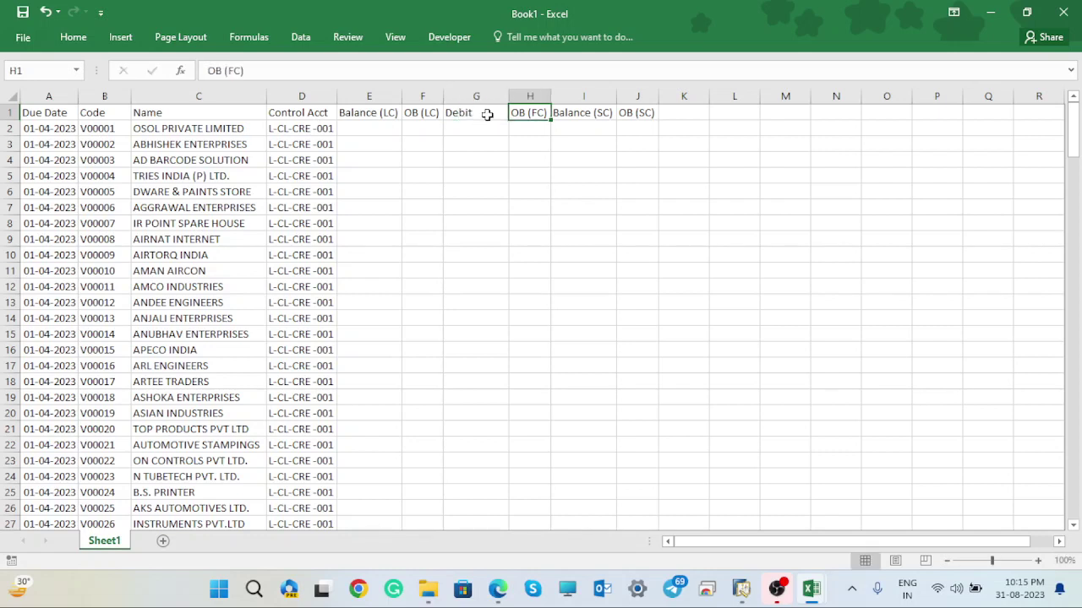
{"action": "key", "text": "BackSpace"}
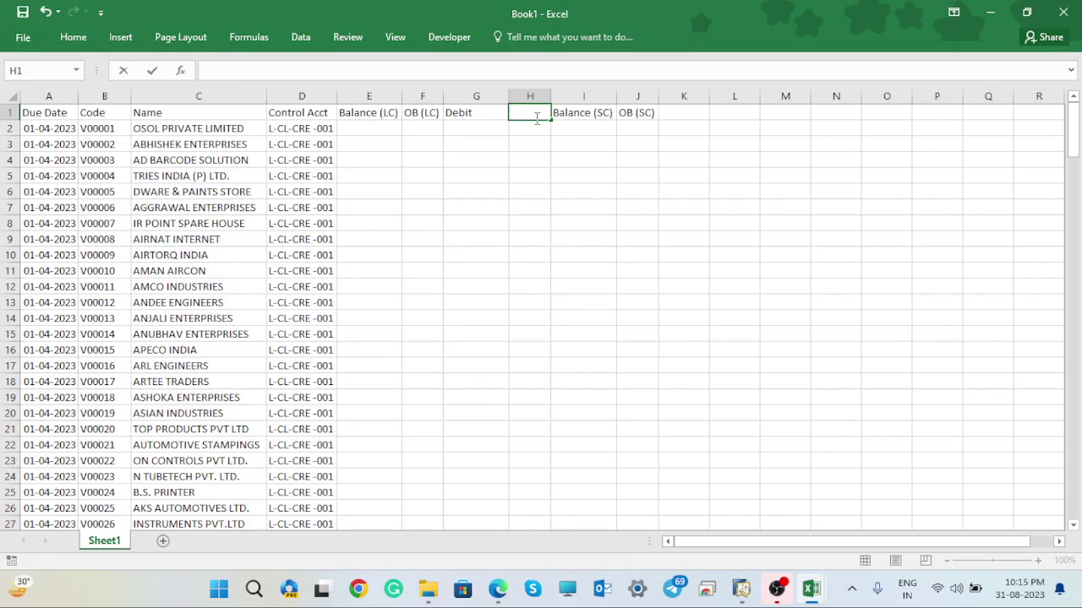
{"action": "type", "text": "Credit"}
{"action": "left_click", "coordinate": [625, 163]}
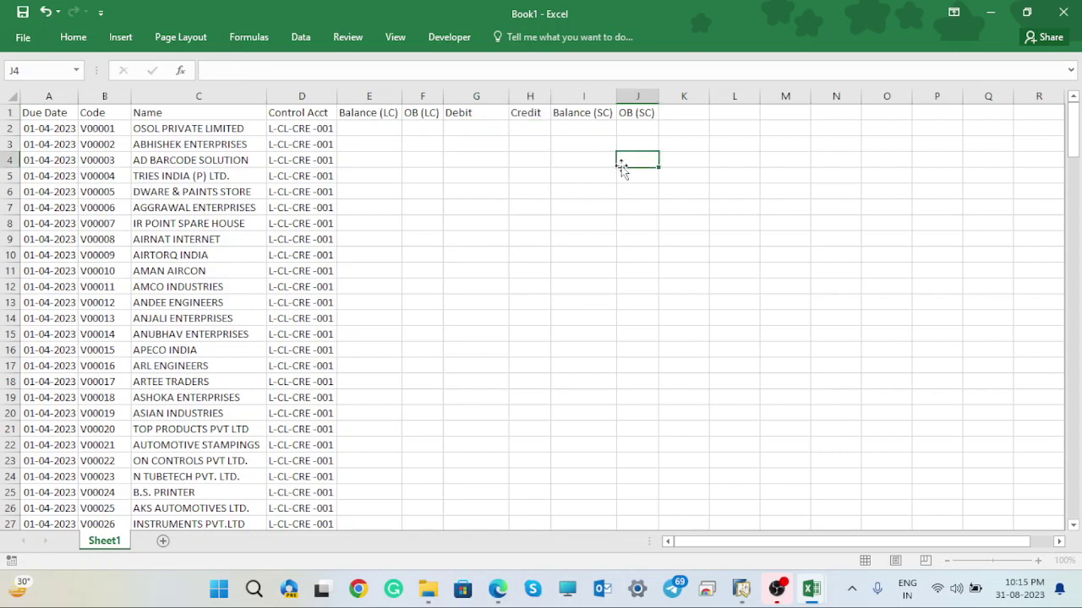
- Clear the Balance (SC) and OB (SC) headers and fill header row 1 yellow
{"action": "left_click_drag", "start_coordinate": [572, 116], "coordinate": [629, 113]}
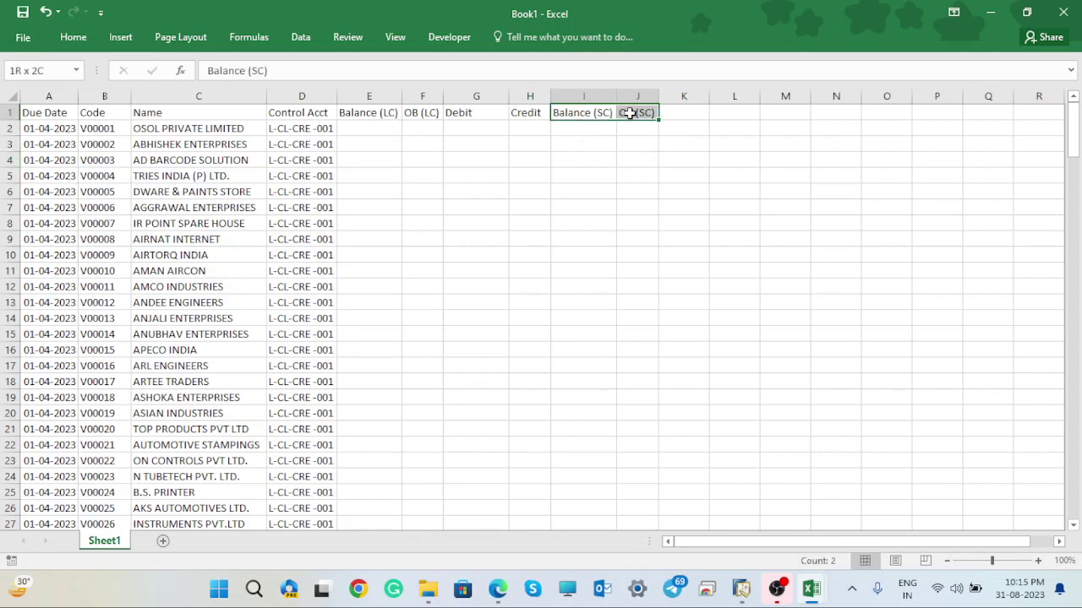
{"action": "key", "text": "Delete"}
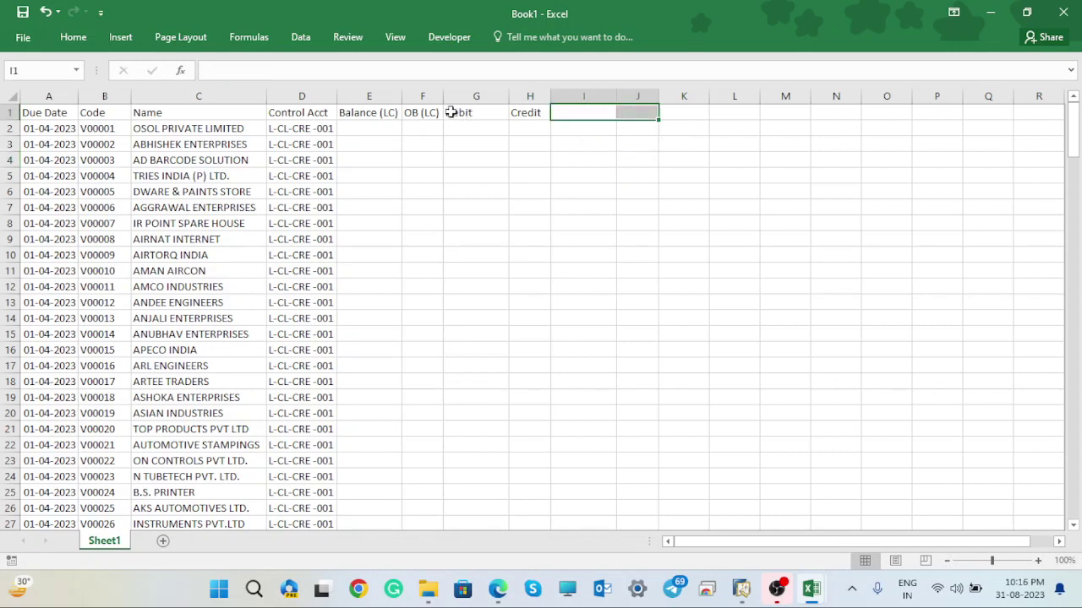
{"action": "left_click", "coordinate": [9, 112]}
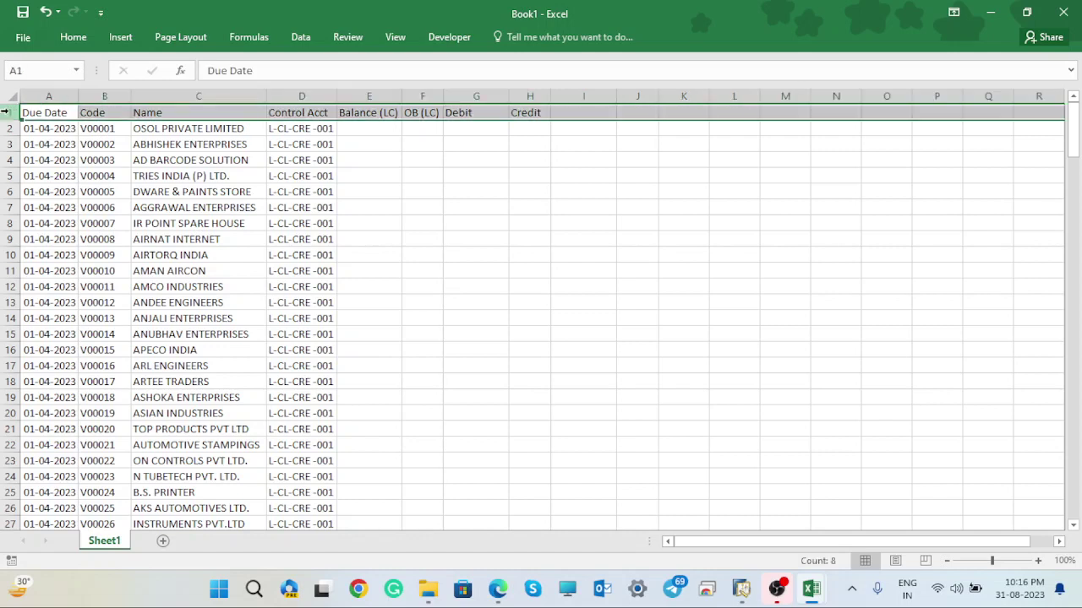
{"action": "left_click", "coordinate": [73, 38]}
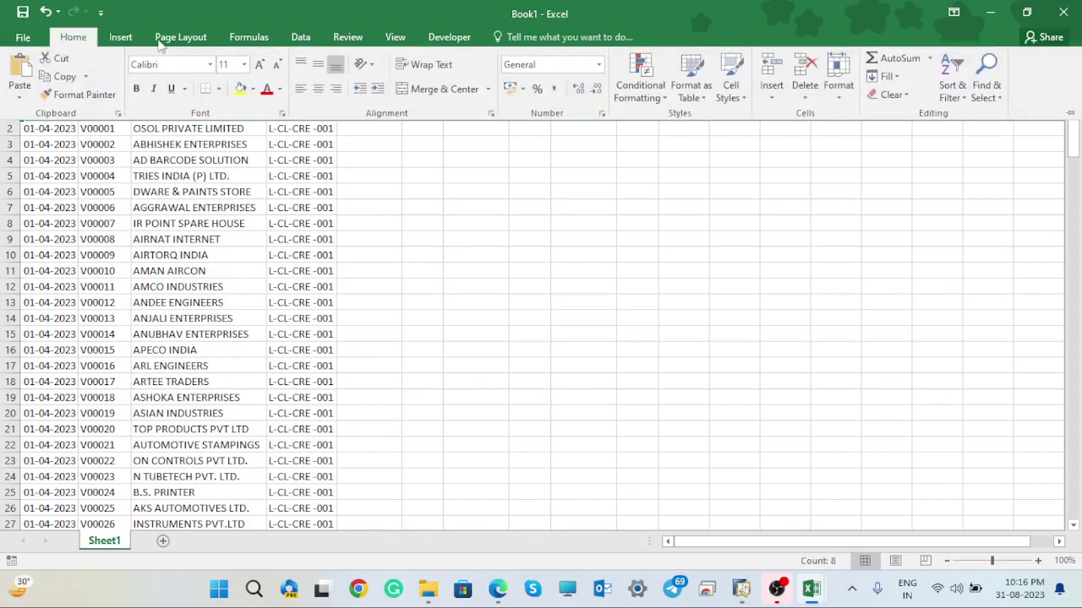
{"action": "left_click", "coordinate": [241, 91]}
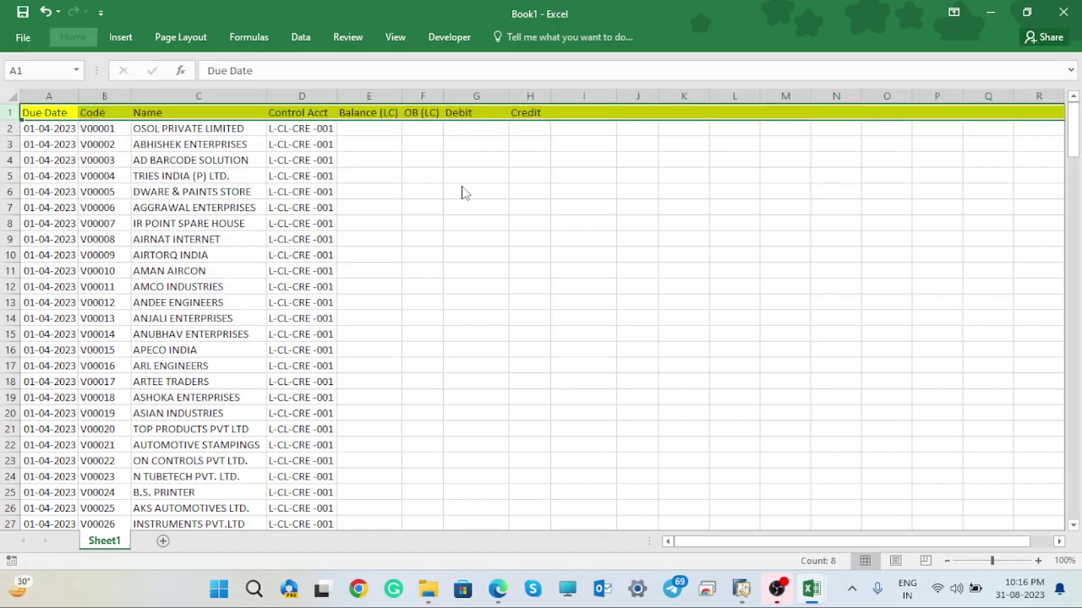
{"action": "left_click", "coordinate": [561, 155]}
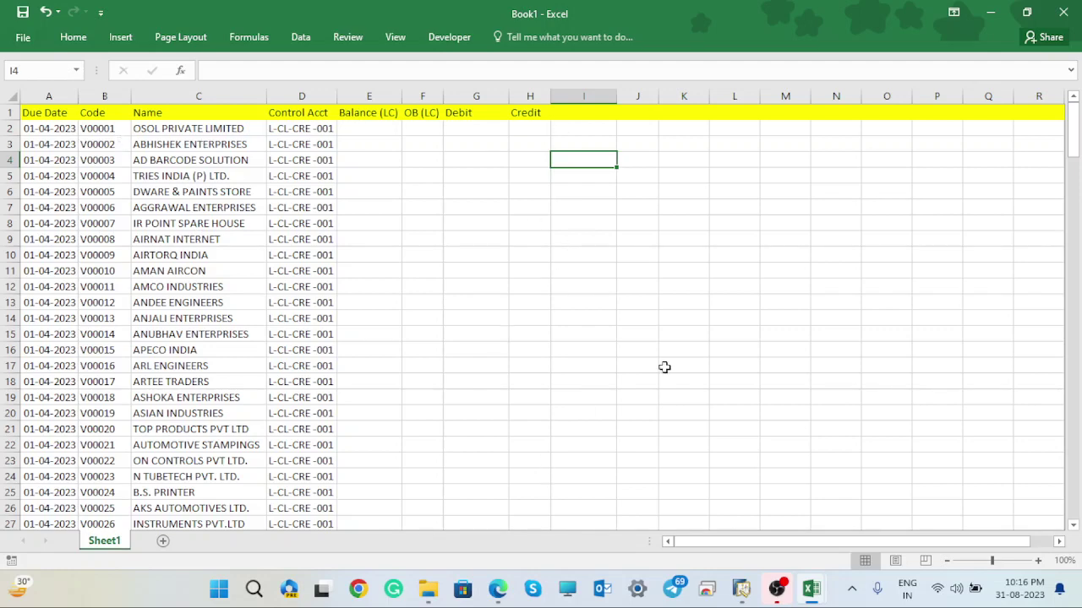
- Open 'Copy of Opening Balance Tempelate Vendor GAD_A-30 A-34' from the GAD Opening folder
{"action": "left_click", "coordinate": [987, 15]}
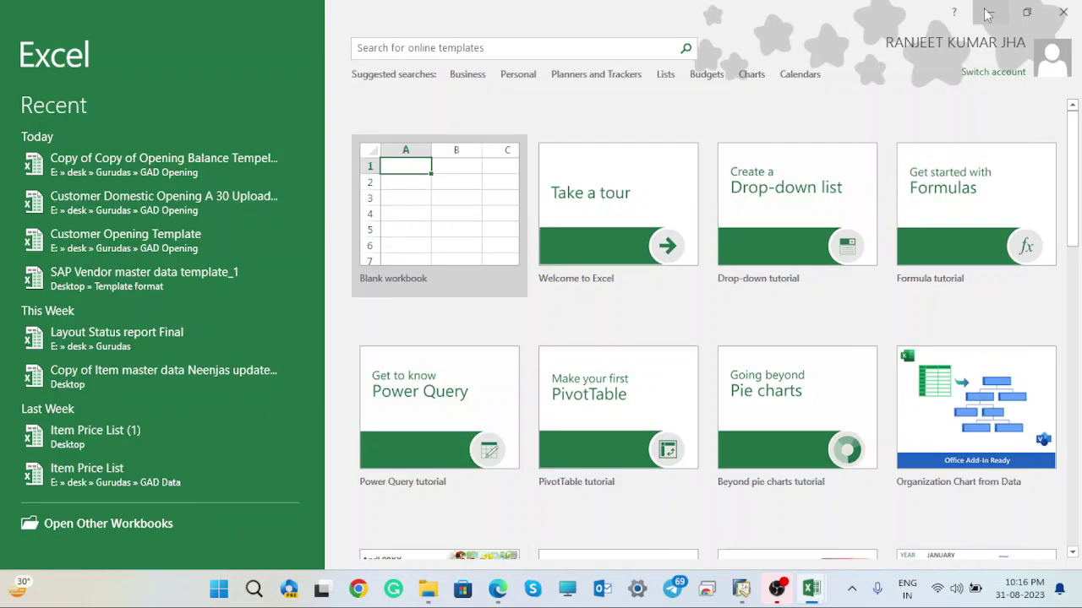
{"action": "left_click", "coordinate": [1066, 13]}
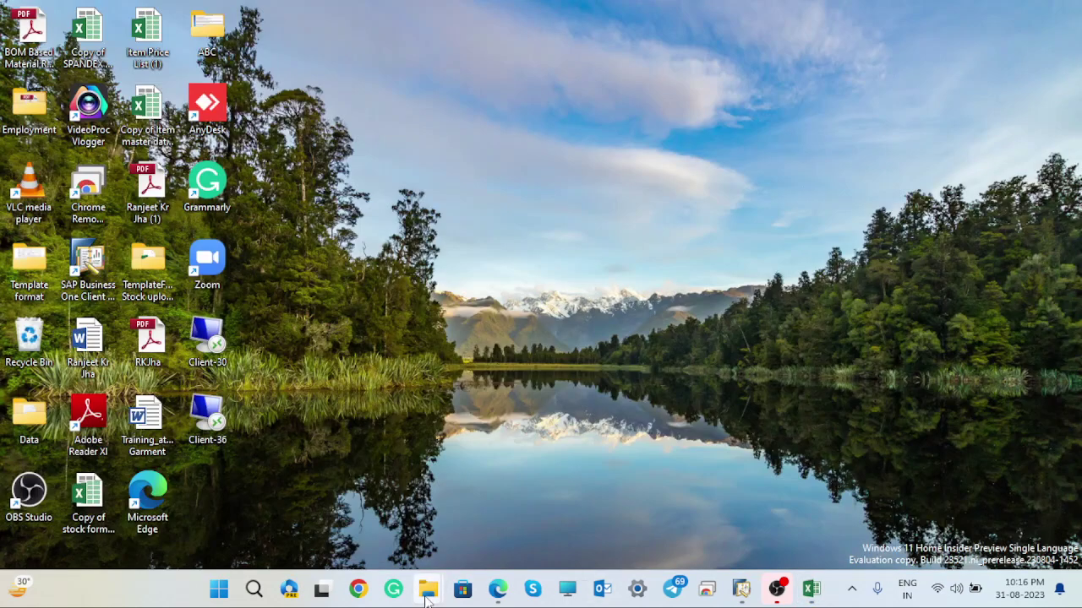
{"action": "mouse_move", "coordinate": [427, 599]}
{"action": "left_click", "coordinate": [355, 516]}
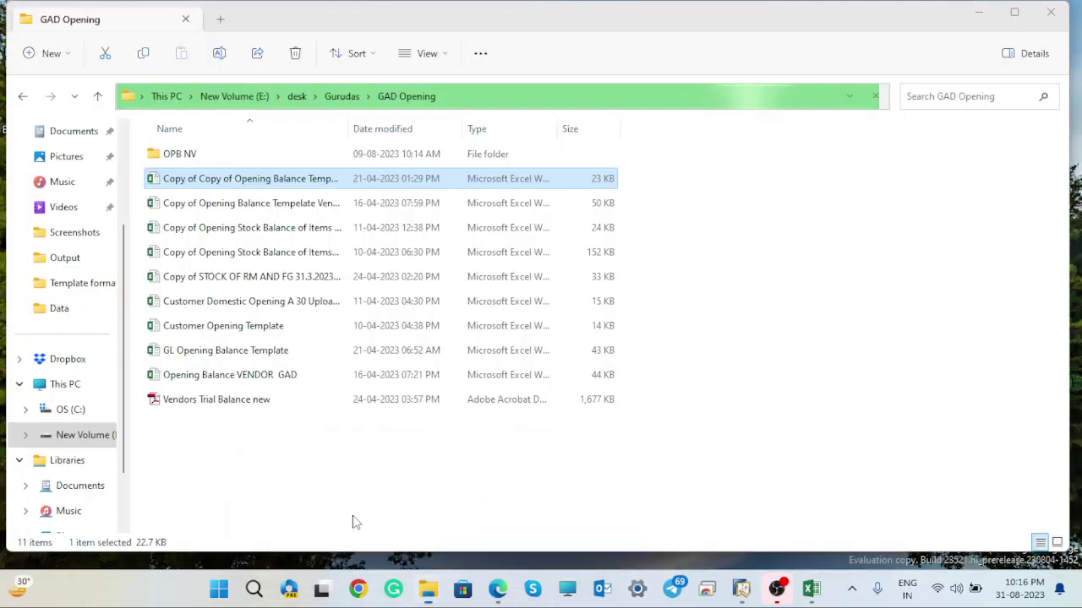
{"action": "left_click", "coordinate": [273, 206]}
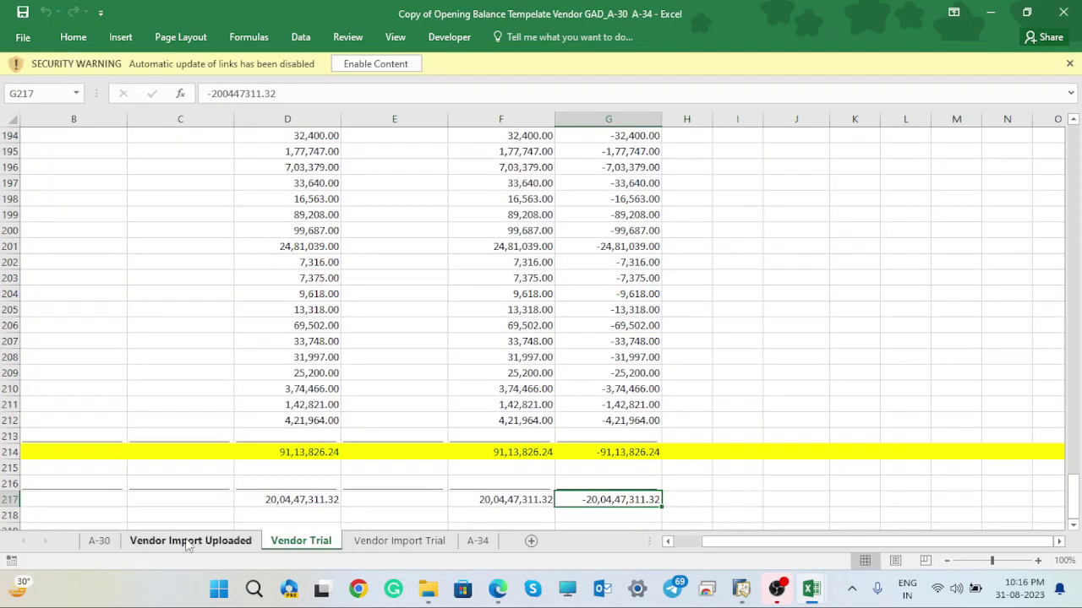
- Show the A-30 sheet from row 1, enabling the workbook's blocked linked content
{"action": "left_click", "coordinate": [188, 541]}
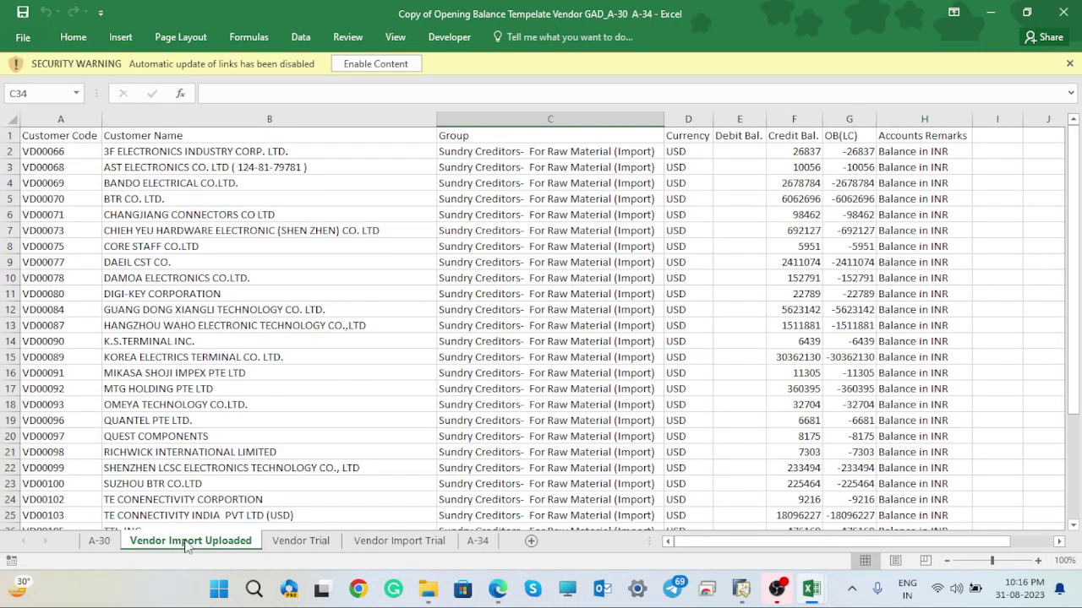
{"action": "left_click", "coordinate": [104, 542]}
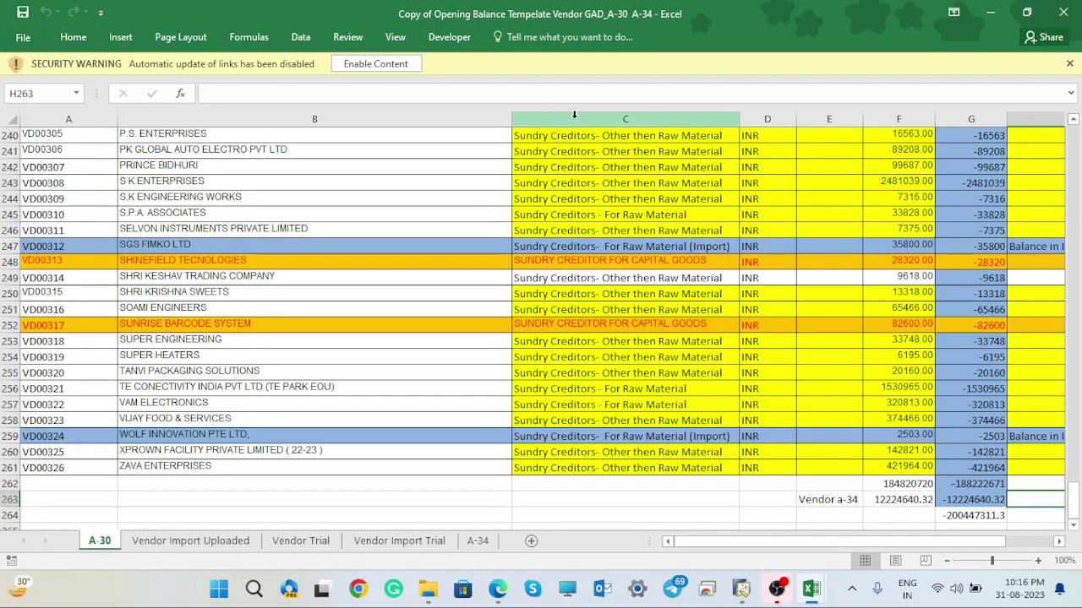
{"action": "left_click", "coordinate": [362, 63]}
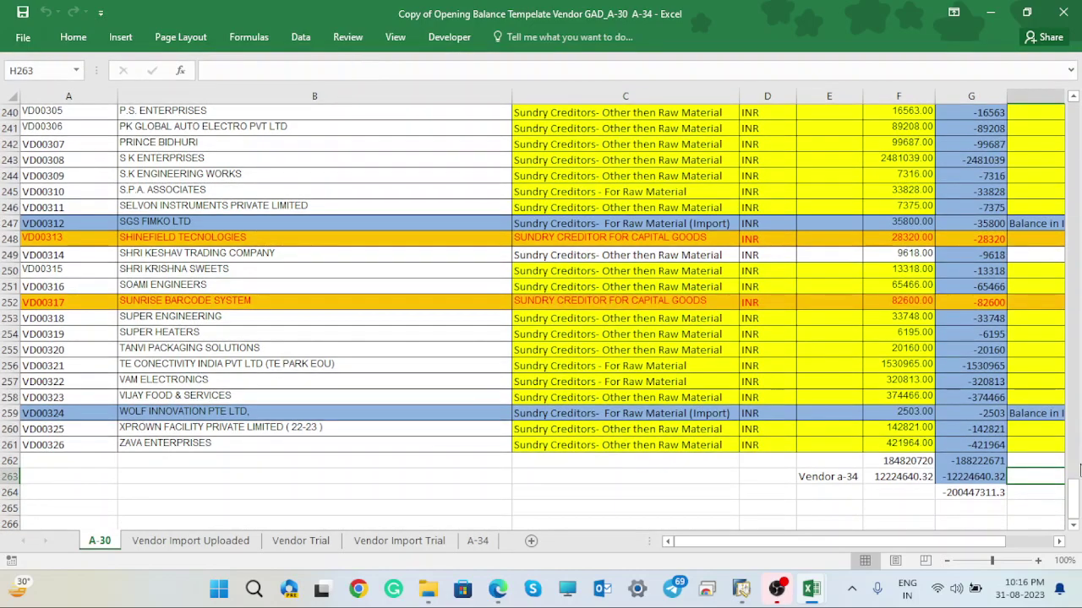
{"action": "left_click_drag", "start_coordinate": [1075, 494], "coordinate": [1078, 101]}
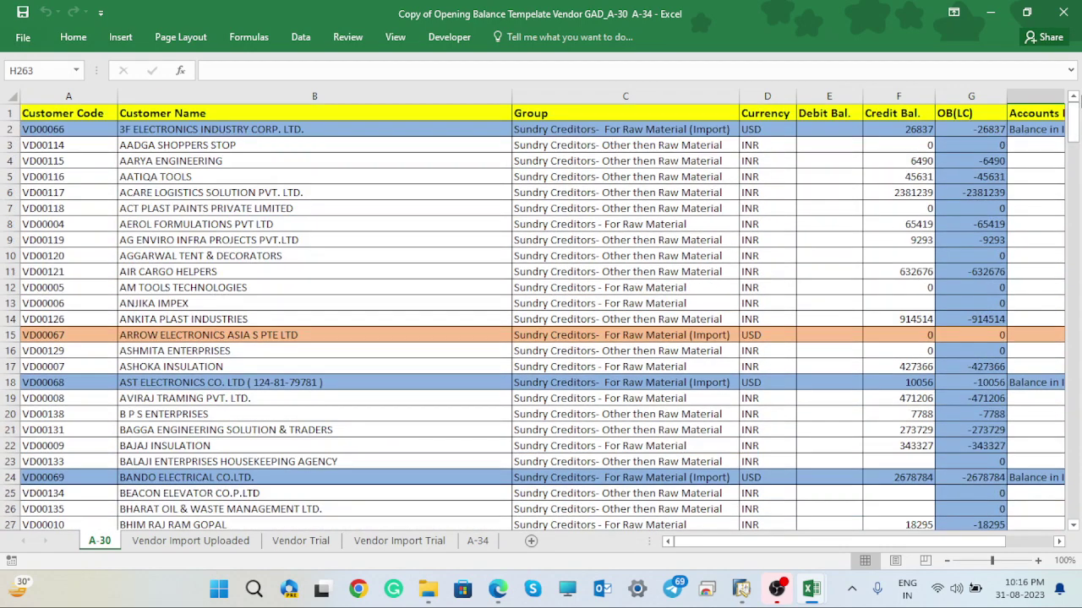
{"action": "left_click_drag", "start_coordinate": [767, 541], "coordinate": [842, 555]}
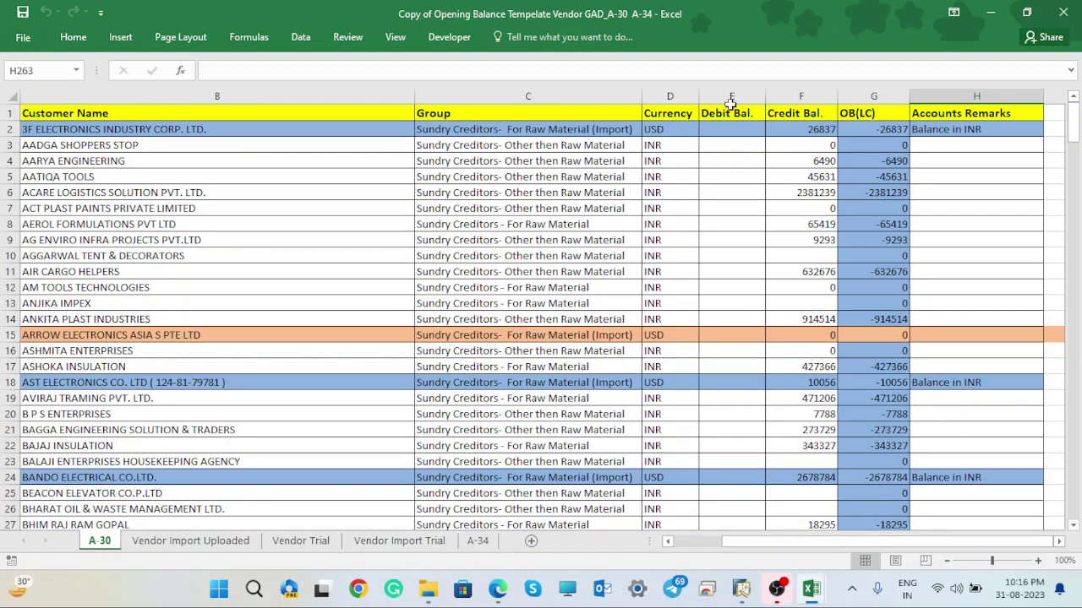
{"action": "left_click_drag", "start_coordinate": [1075, 145], "coordinate": [1074, 118]}
- Copy the Debit Bal. and Credit Bal. values in E2:F263 on the A-30 sheet
{"action": "left_click_drag", "start_coordinate": [731, 129], "coordinate": [808, 206]}
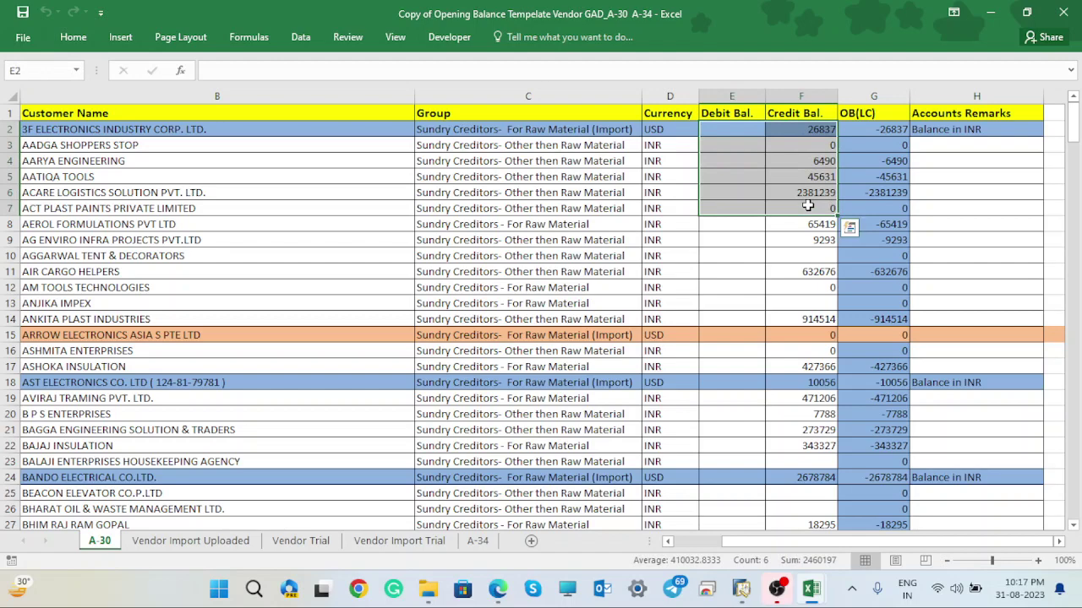
{"action": "key", "text": "ctrl+shift+Down"}
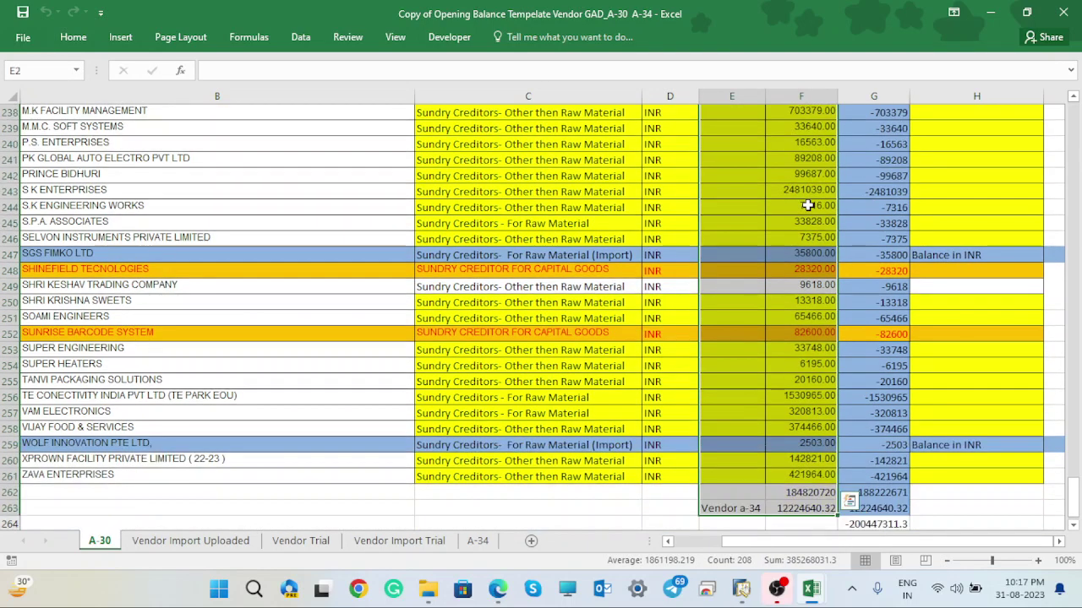
{"action": "key", "text": "ctrl+c"}
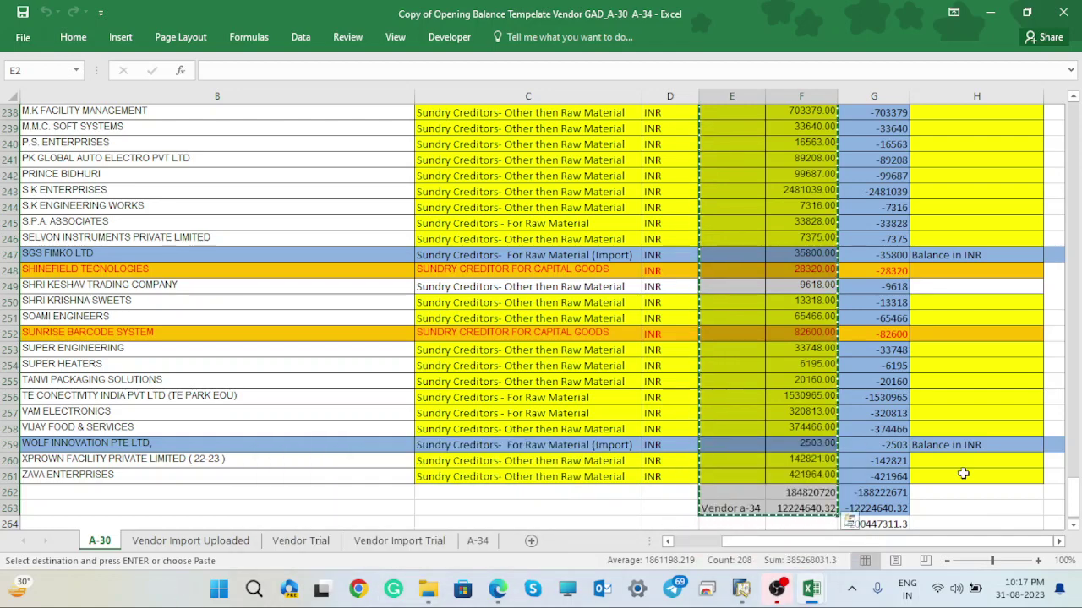
{"action": "mouse_move", "coordinate": [807, 594]}
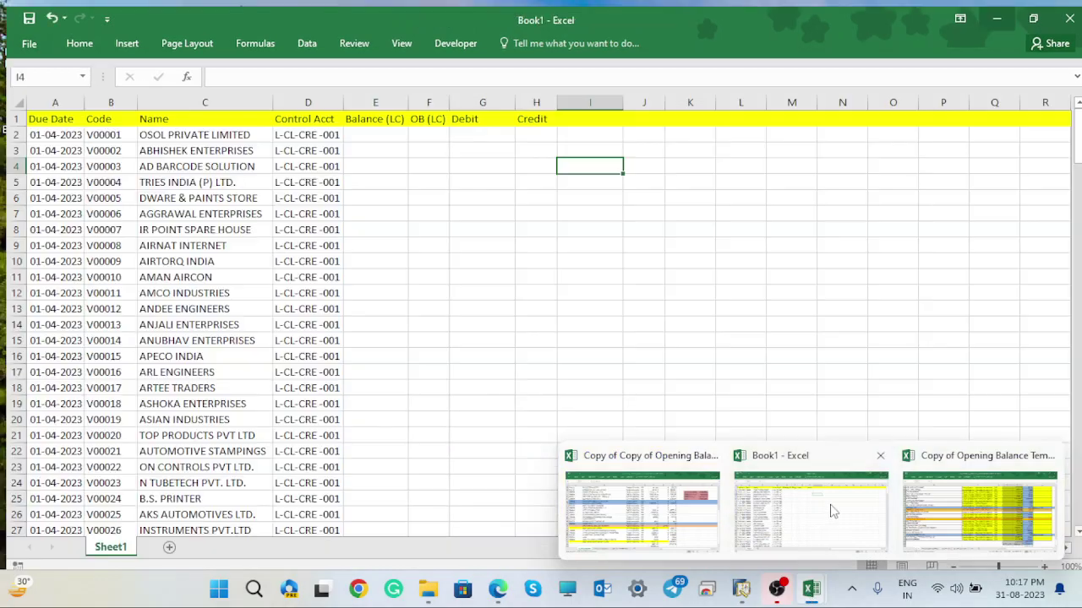
- In Book1, select G2 under Debit and bring up, then dismiss, its paste options several times
{"action": "left_click", "coordinate": [831, 509]}
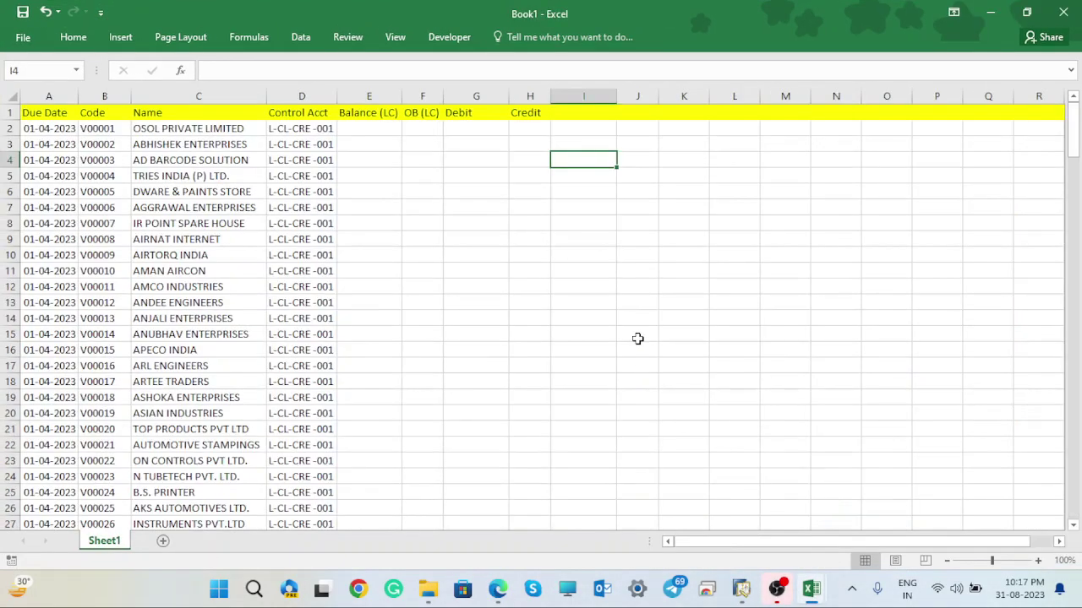
{"action": "left_click", "coordinate": [467, 129]}
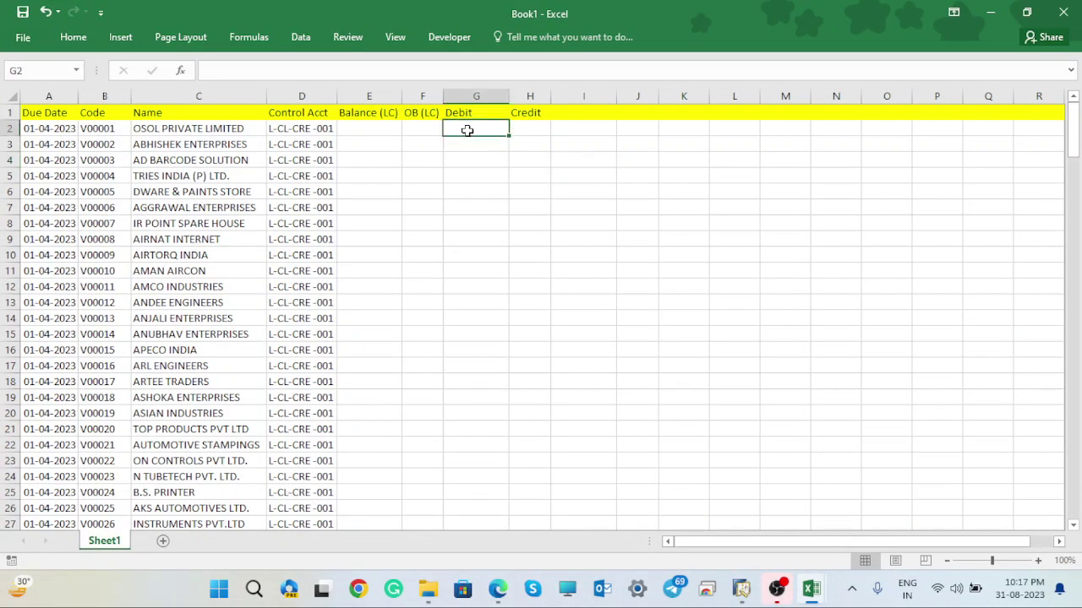
{"action": "right_click", "coordinate": [468, 131]}
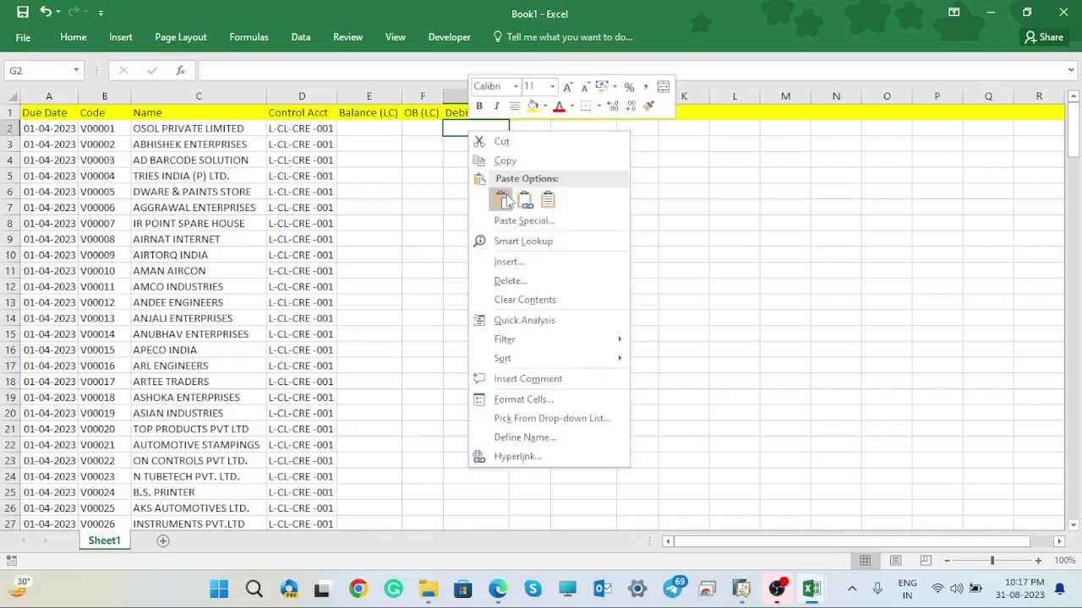
{"action": "key", "text": "Escape"}
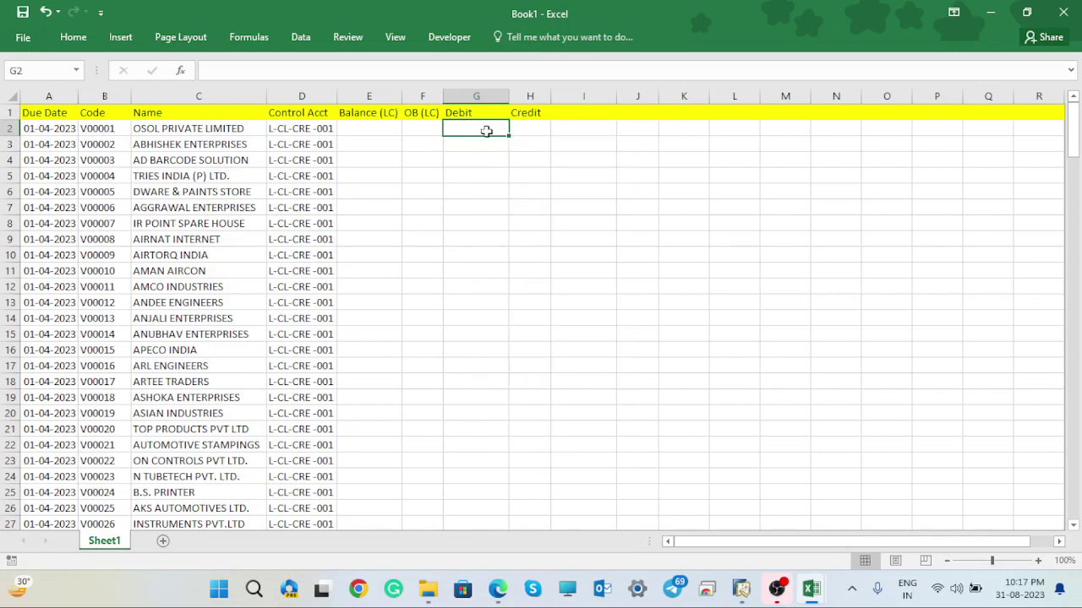
{"action": "right_click", "coordinate": [487, 131]}
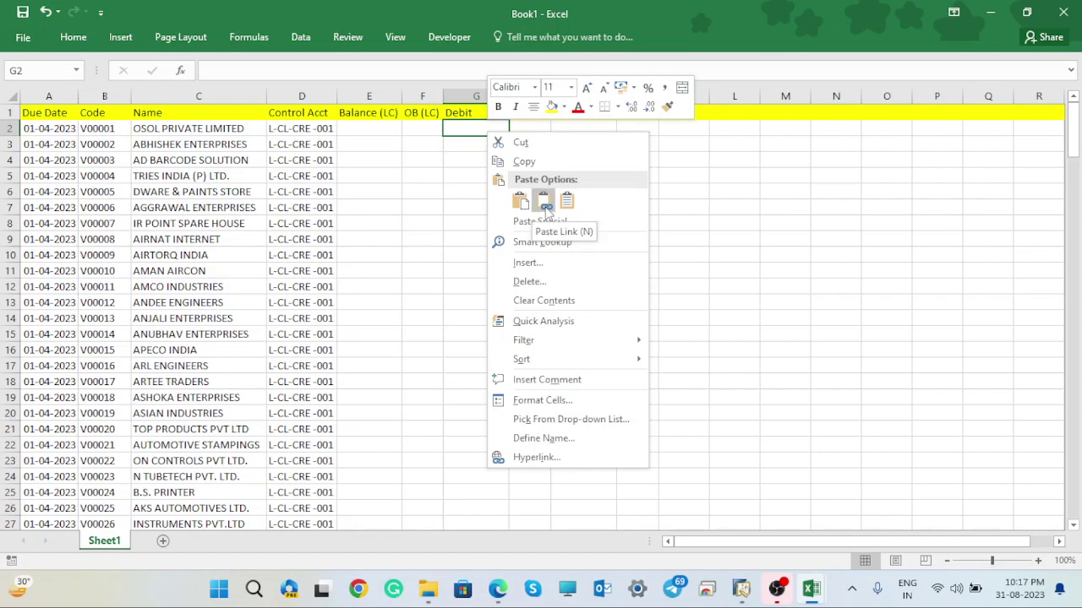
{"action": "key", "text": "Escape"}
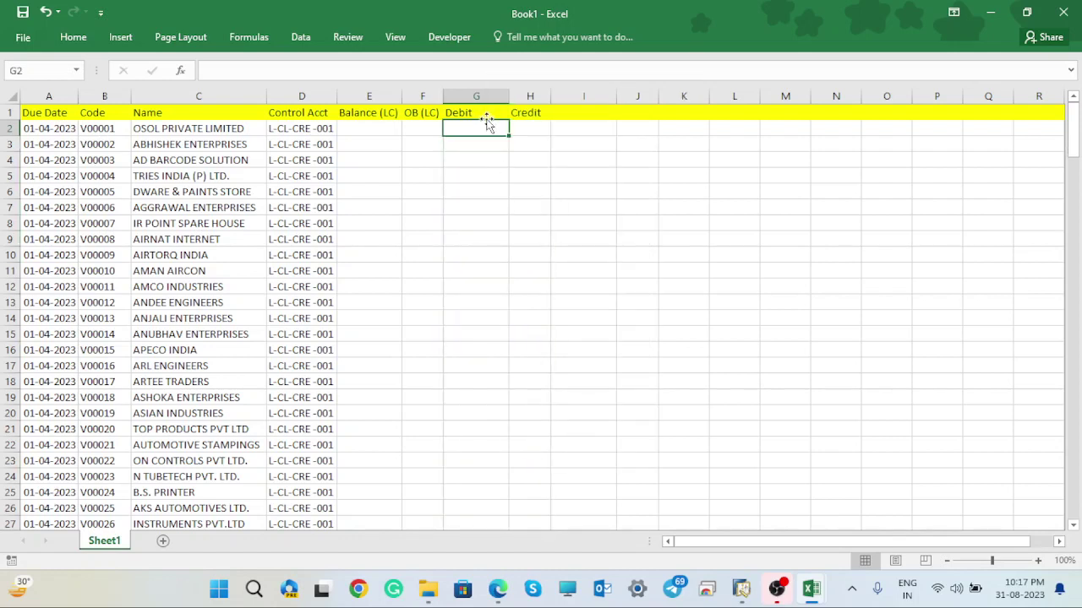
{"action": "right_click", "coordinate": [484, 127]}
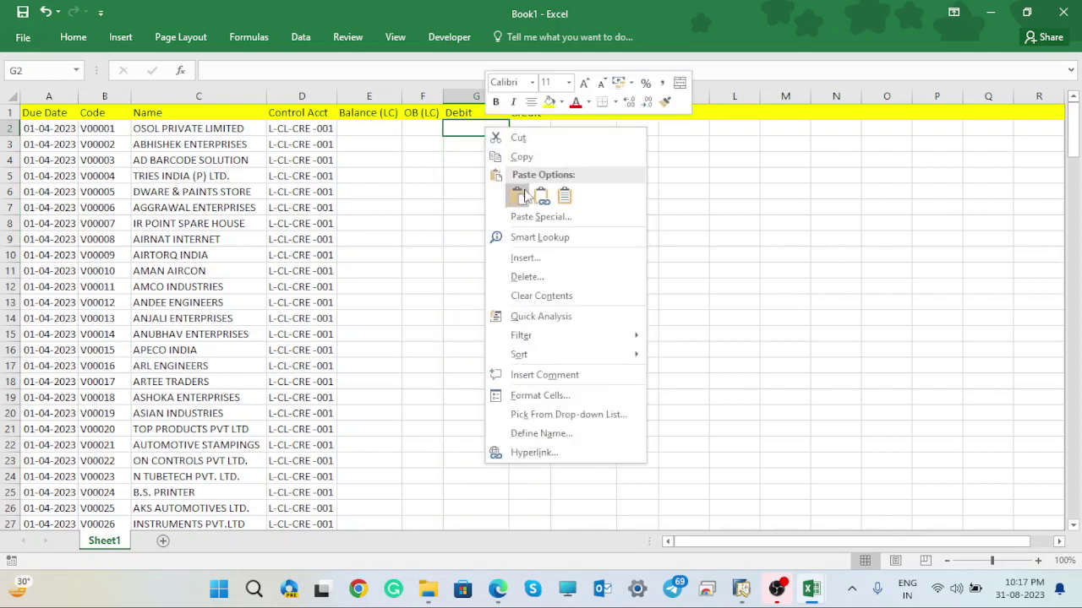
{"action": "left_click", "coordinate": [523, 192]}
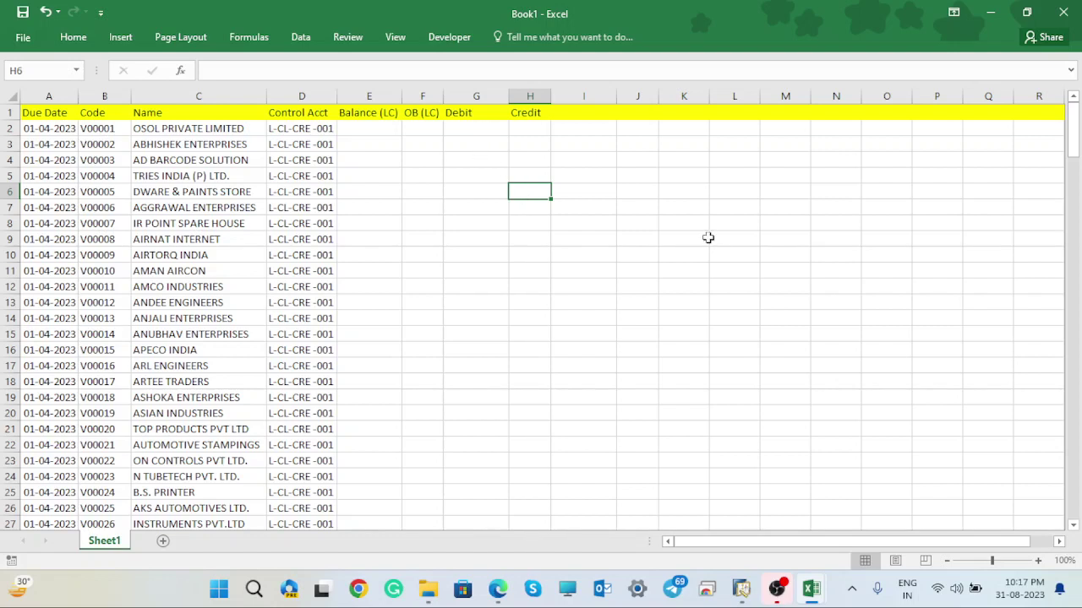
{"action": "mouse_move", "coordinate": [815, 590]}
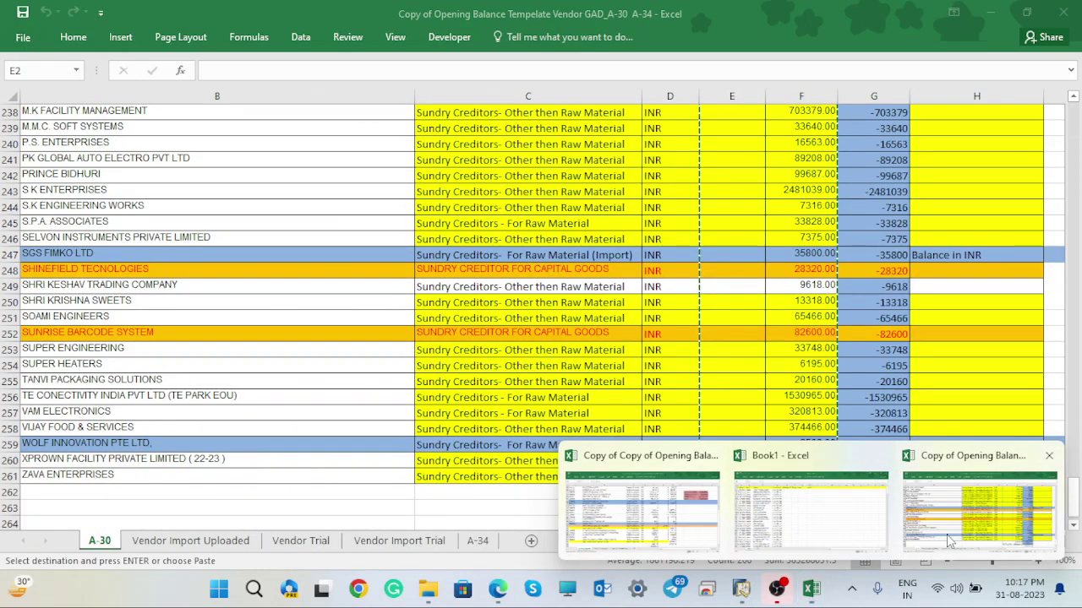
- Paste the copied balances into Book1's G2 with Match Destination Formatting
{"action": "left_click", "coordinate": [949, 542]}
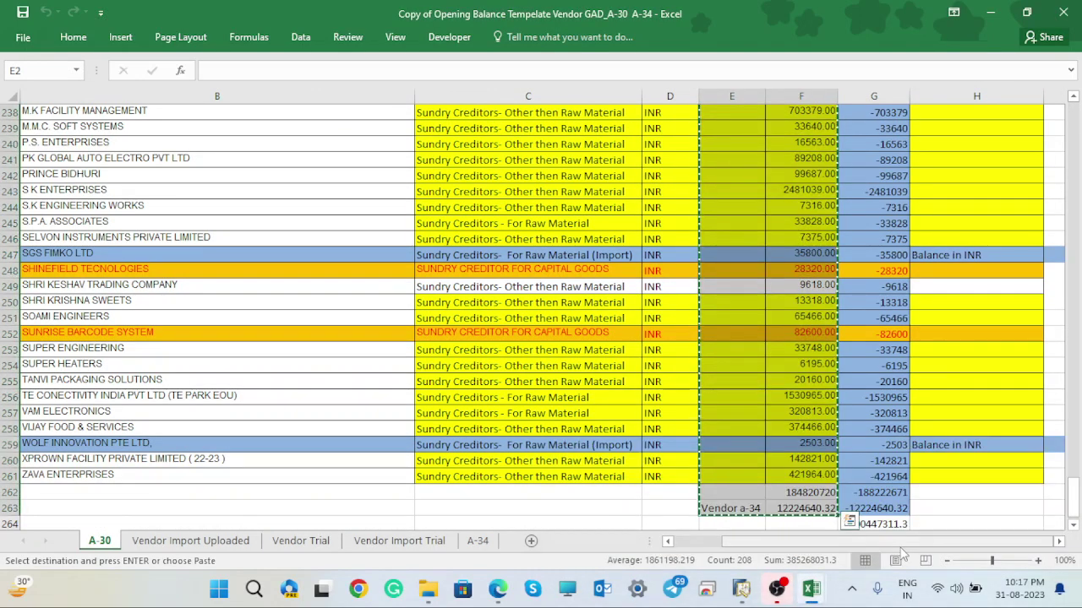
{"action": "mouse_move", "coordinate": [810, 591]}
{"action": "left_click", "coordinate": [799, 488]}
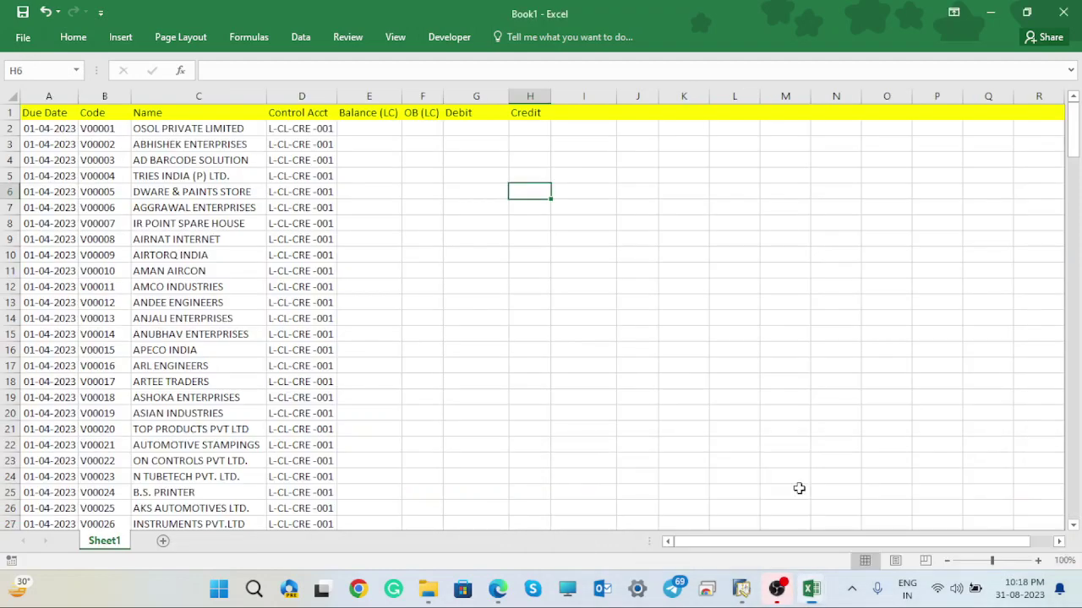
{"action": "left_click", "coordinate": [468, 128]}
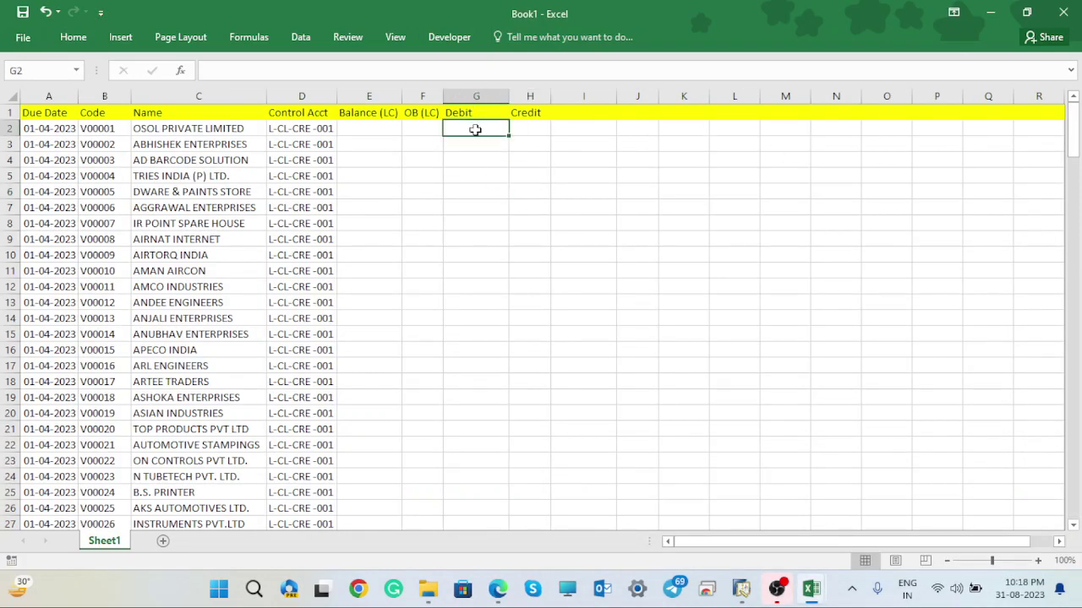
{"action": "right_click", "coordinate": [475, 129]}
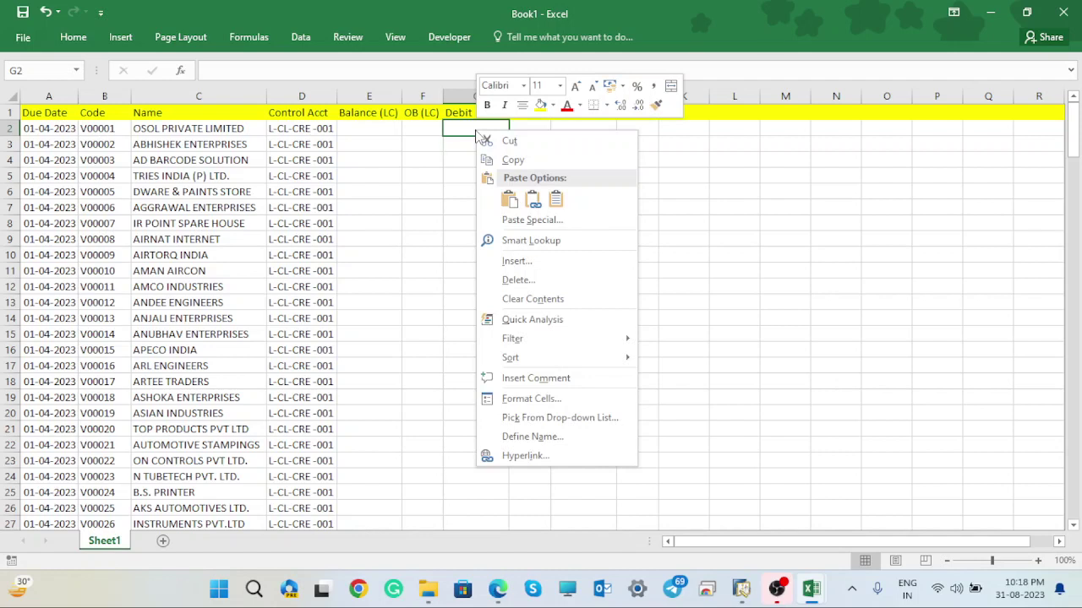
{"action": "left_click", "coordinate": [531, 201]}
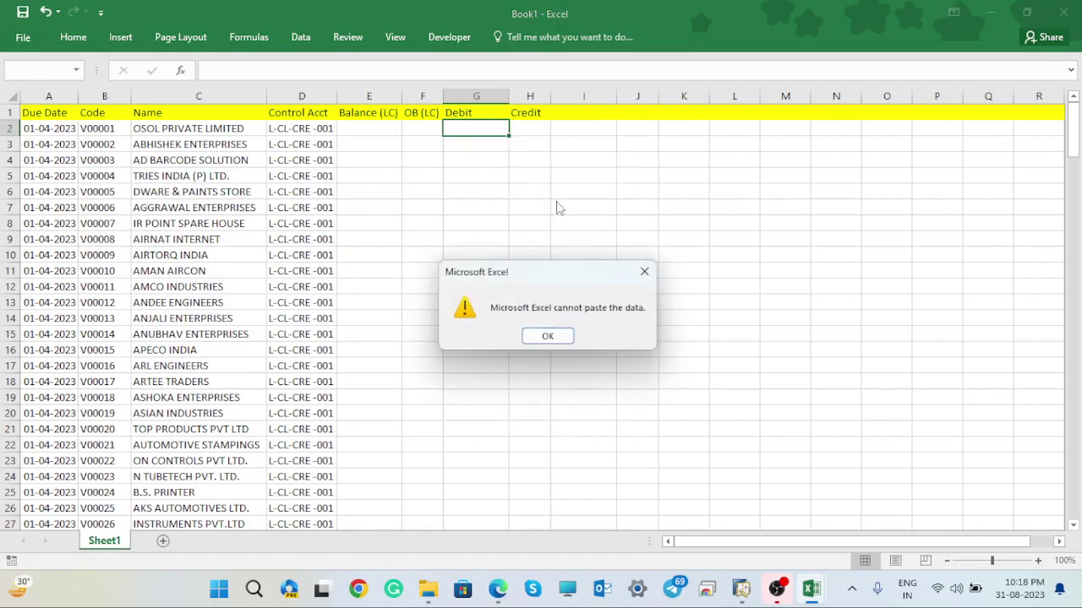
- Dismiss the cannot-paste warning and the paste options menu
{"action": "left_click", "coordinate": [549, 336]}
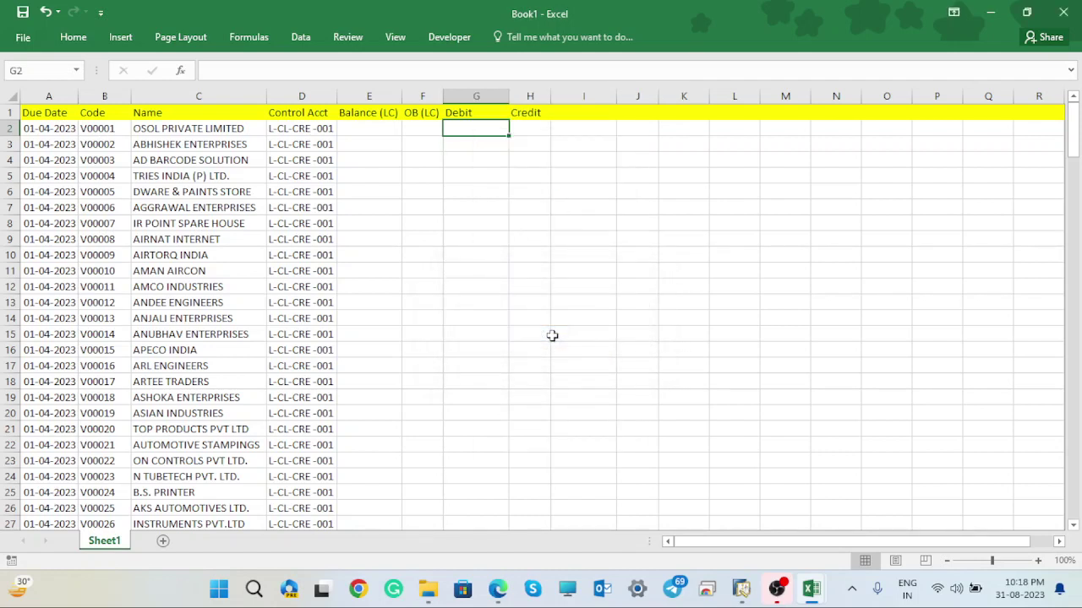
{"action": "right_click", "coordinate": [479, 130]}
{"action": "left_click", "coordinate": [521, 206]}
{"action": "left_click", "coordinate": [522, 207]}
- Paste Special the balances at G2 as a worksheet object, then undo it
{"action": "left_click", "coordinate": [489, 131]}
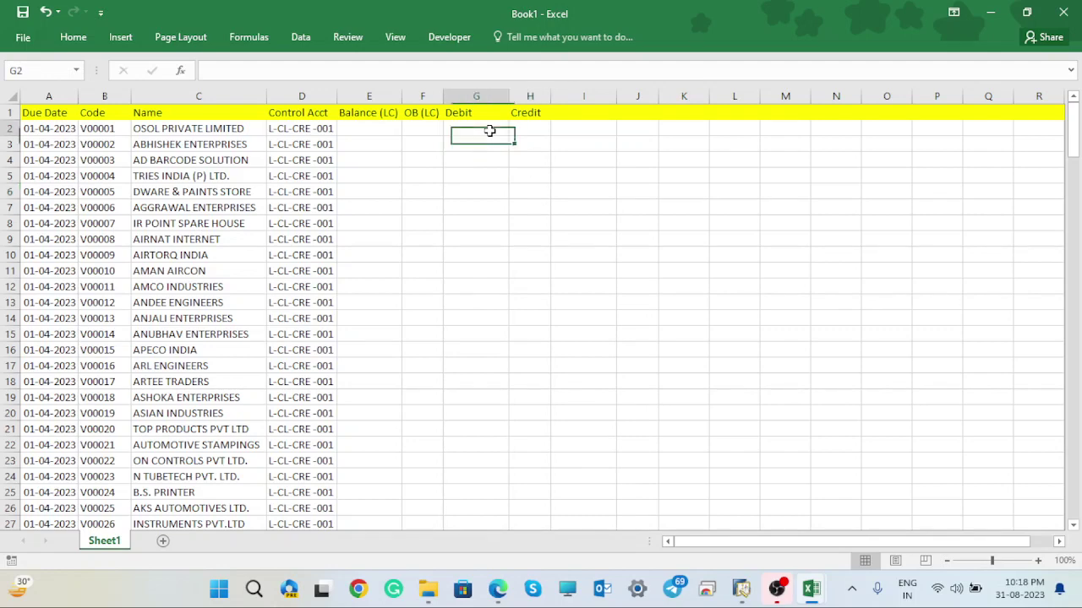
{"action": "right_click", "coordinate": [490, 131]}
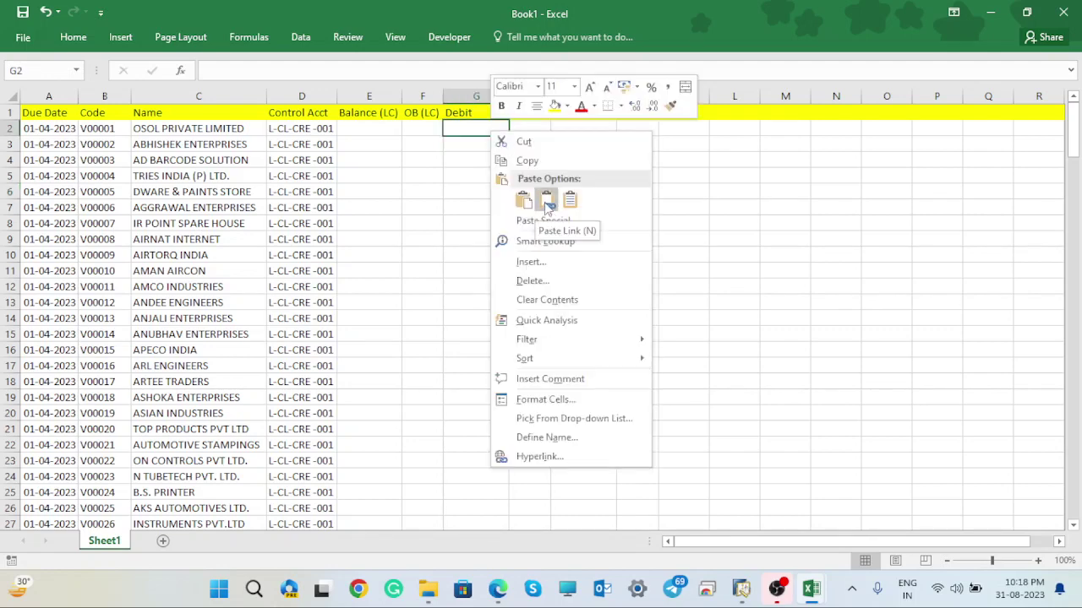
{"action": "left_click", "coordinate": [546, 221]}
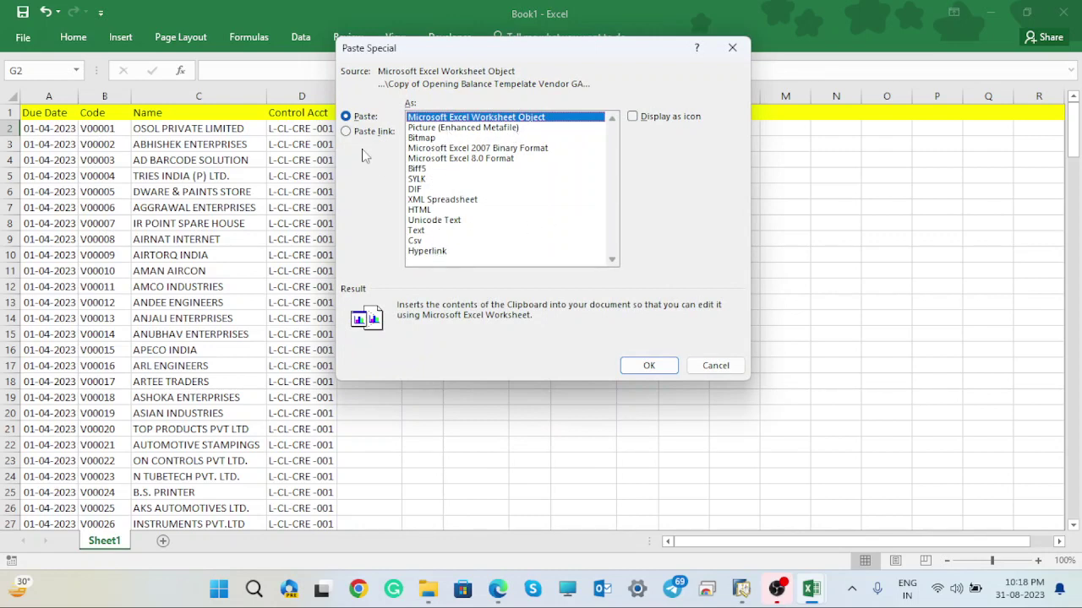
{"action": "left_click", "coordinate": [649, 365]}
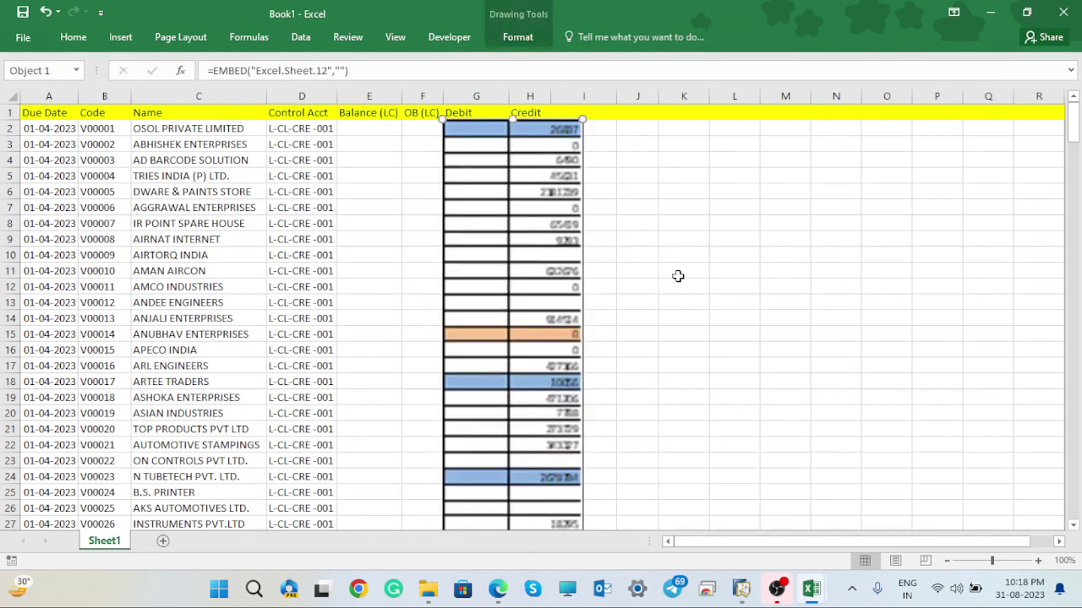
{"action": "left_click", "coordinate": [676, 239]}
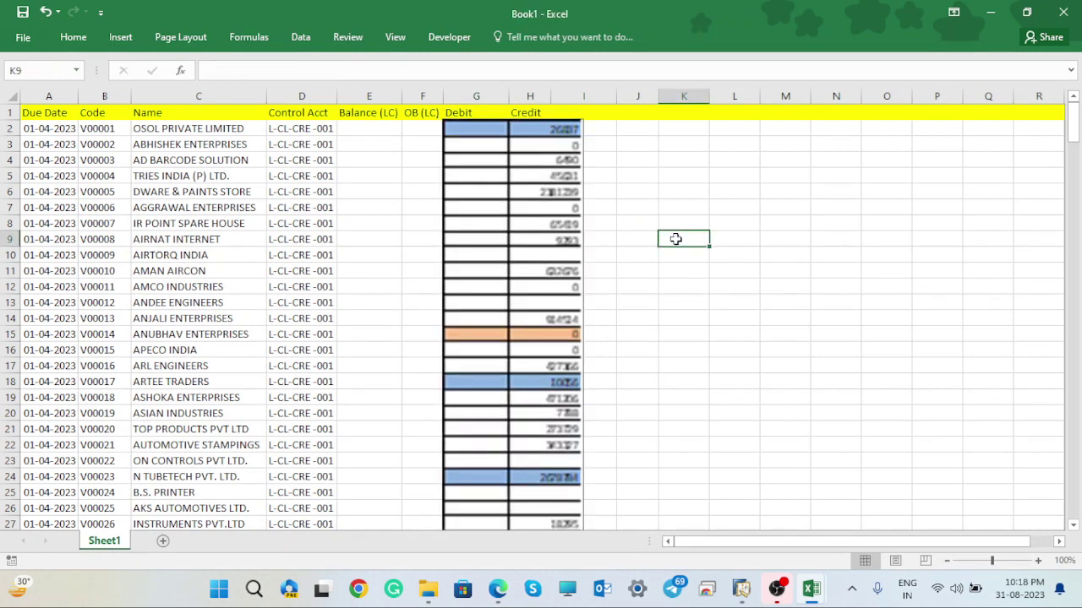
{"action": "key", "text": "ctrl+z"}
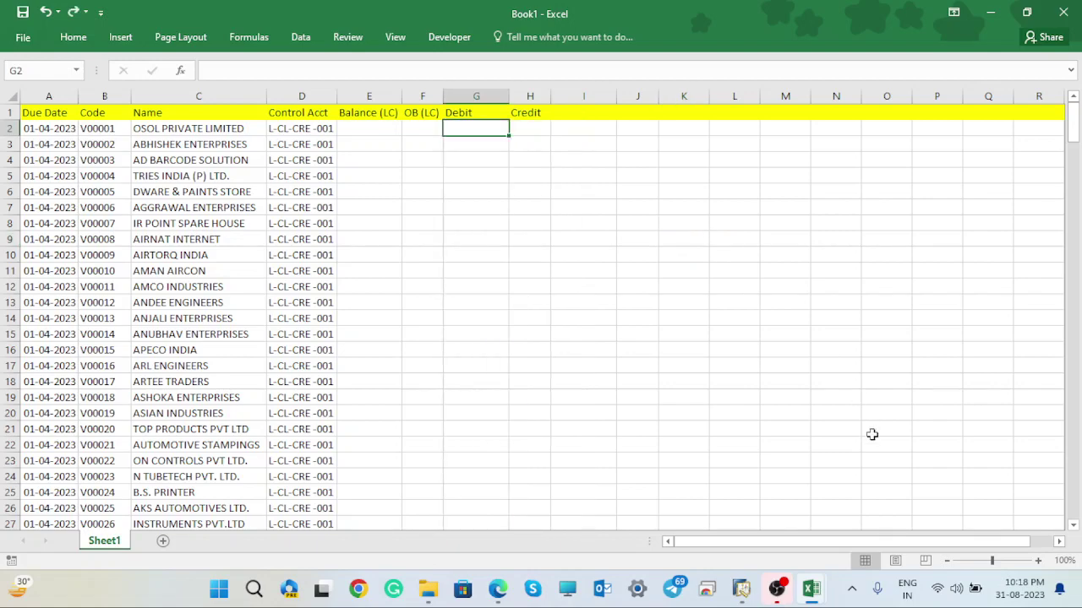
- Close the customer opening balance workbook to return to the vendor template's A-30 sheet
{"action": "mouse_move", "coordinate": [818, 587]}
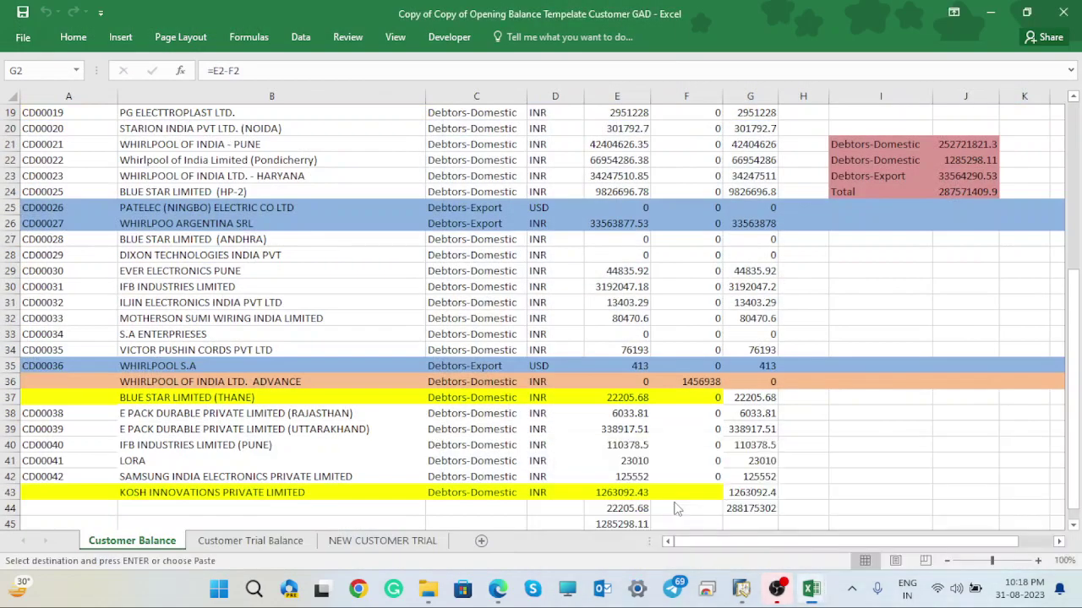
{"action": "left_click", "coordinate": [642, 507]}
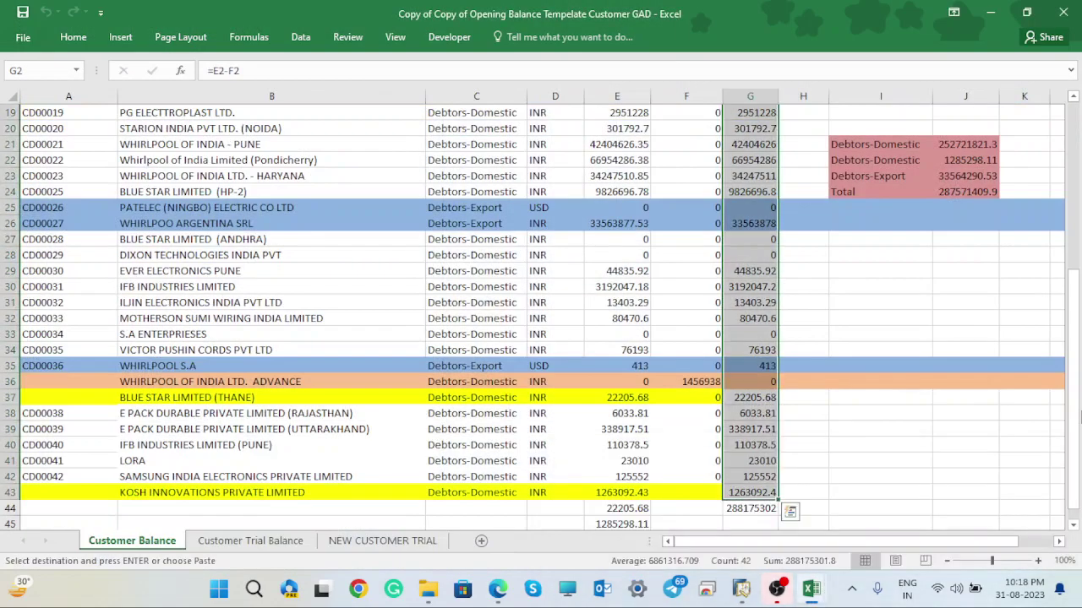
{"action": "left_click_drag", "start_coordinate": [1078, 380], "coordinate": [1075, 144]}
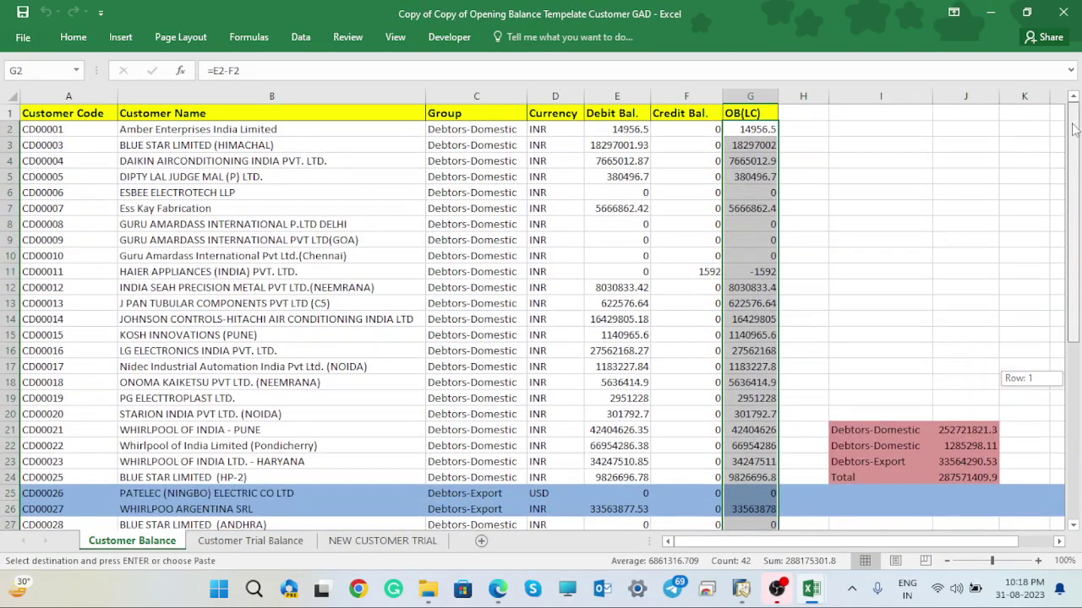
{"action": "left_click", "coordinate": [944, 195]}
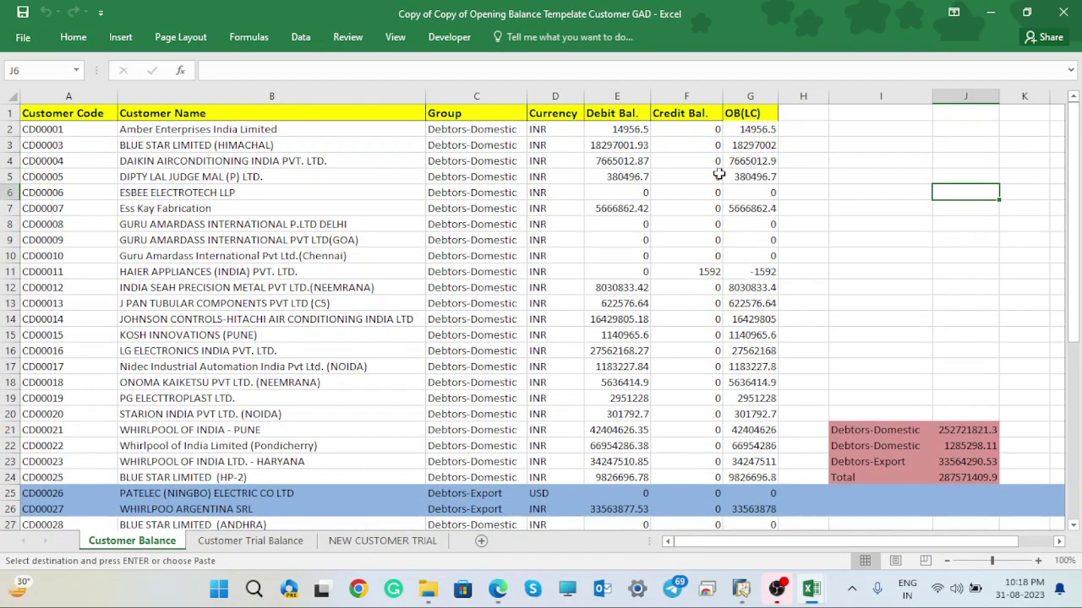
{"action": "left_click", "coordinate": [613, 129]}
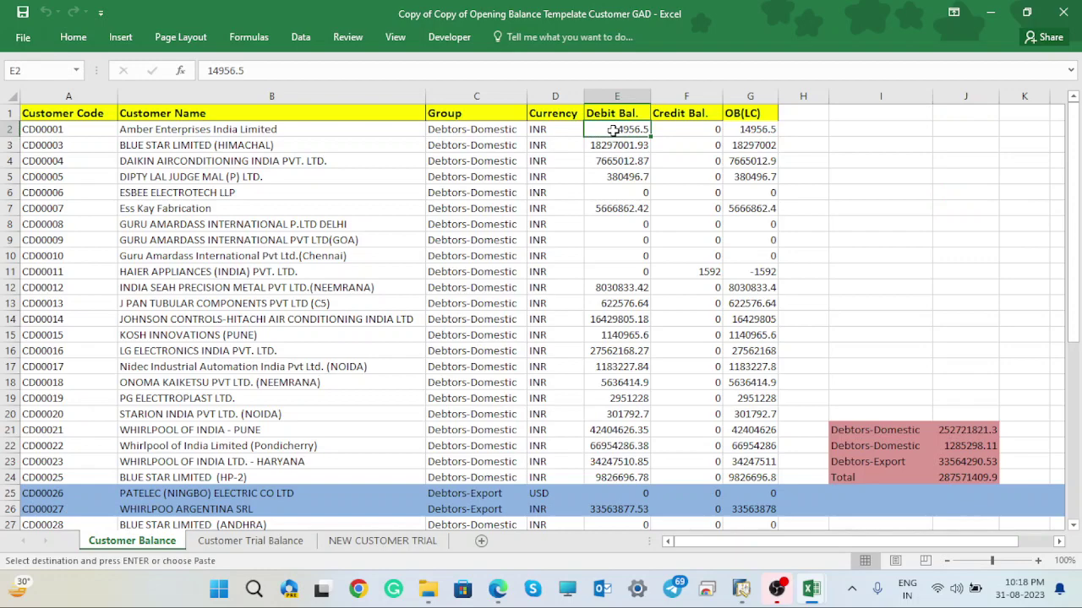
{"action": "left_click", "coordinate": [1063, 12]}
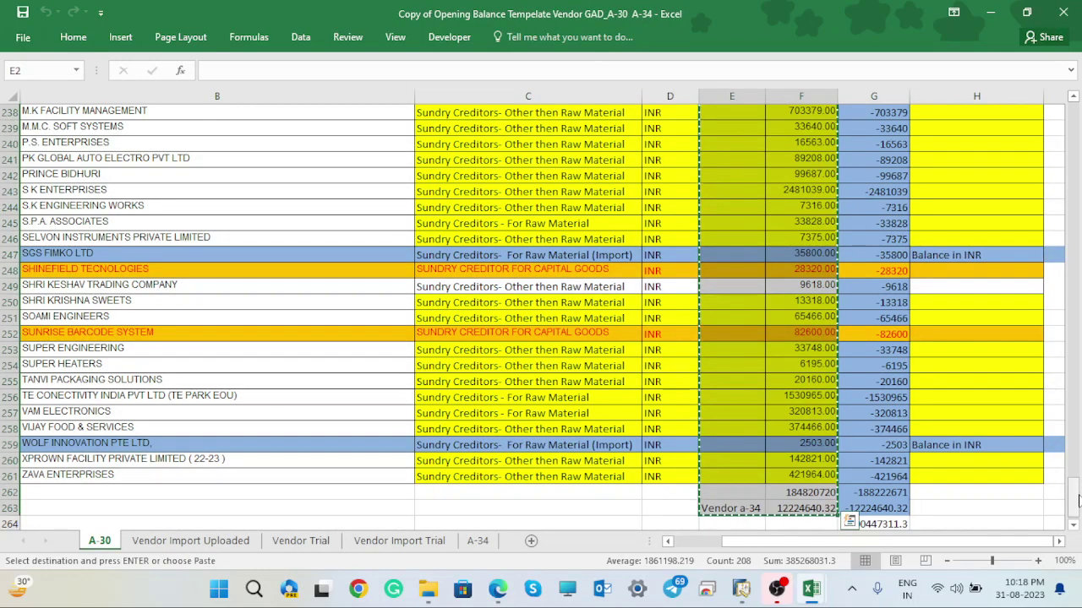
- Copy the vendors' Debit Bal. and Credit Bal. amounts in E2:F261 on the A-30 sheet
{"action": "left_click_drag", "start_coordinate": [1078, 500], "coordinate": [1078, 84]}
{"action": "left_click", "coordinate": [1030, 177]}
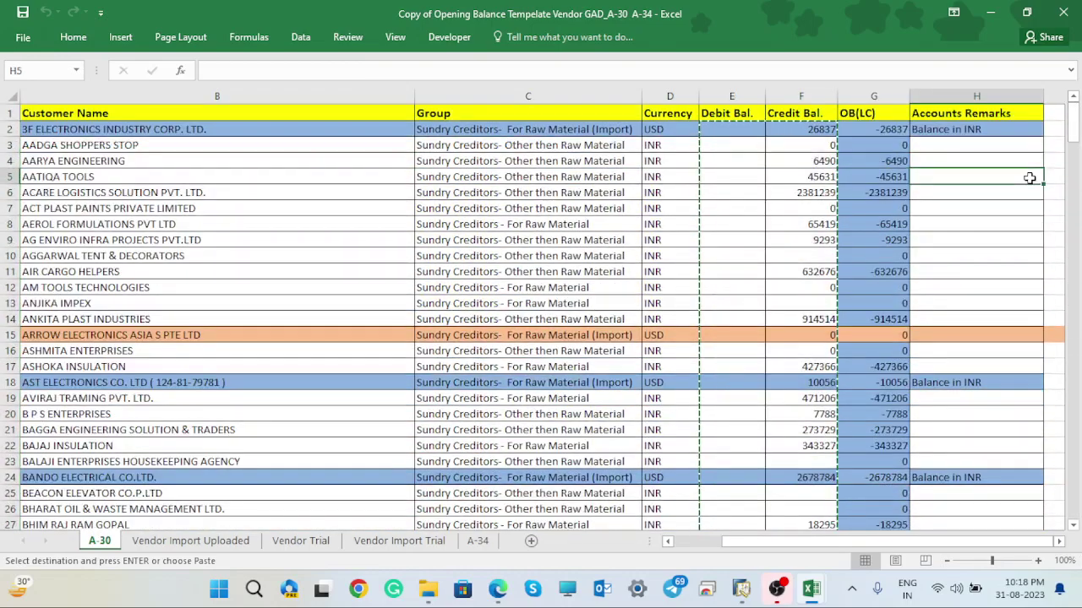
{"action": "key", "text": "Escape"}
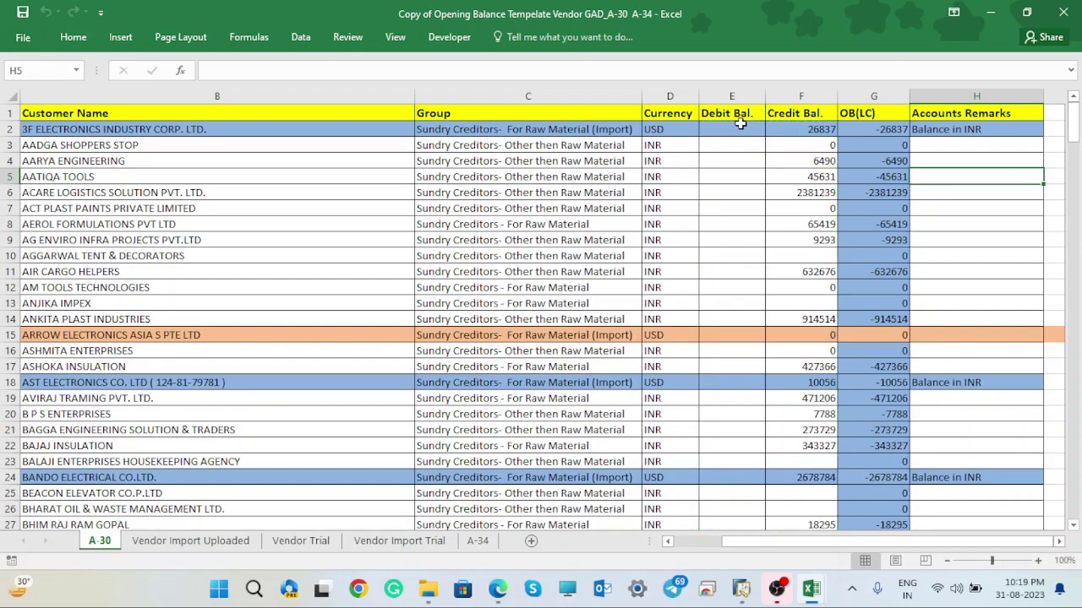
{"action": "left_click_drag", "start_coordinate": [739, 123], "coordinate": [813, 339]}
{"action": "left_click_drag", "start_coordinate": [809, 474], "coordinate": [807, 450]}
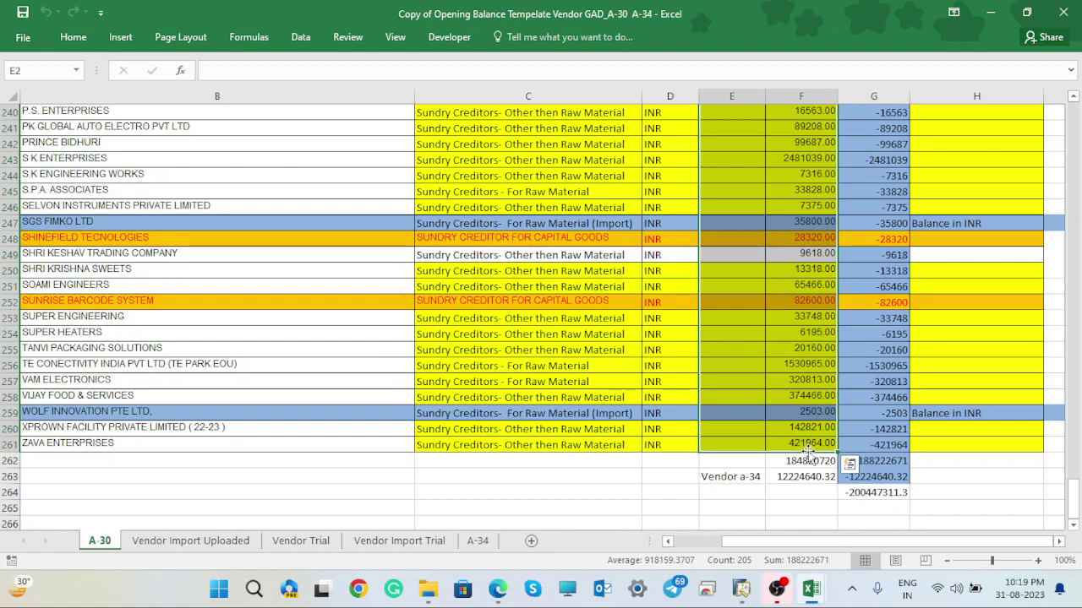
{"action": "key", "text": "ctrl+c"}
{"action": "mouse_move", "coordinate": [809, 594]}
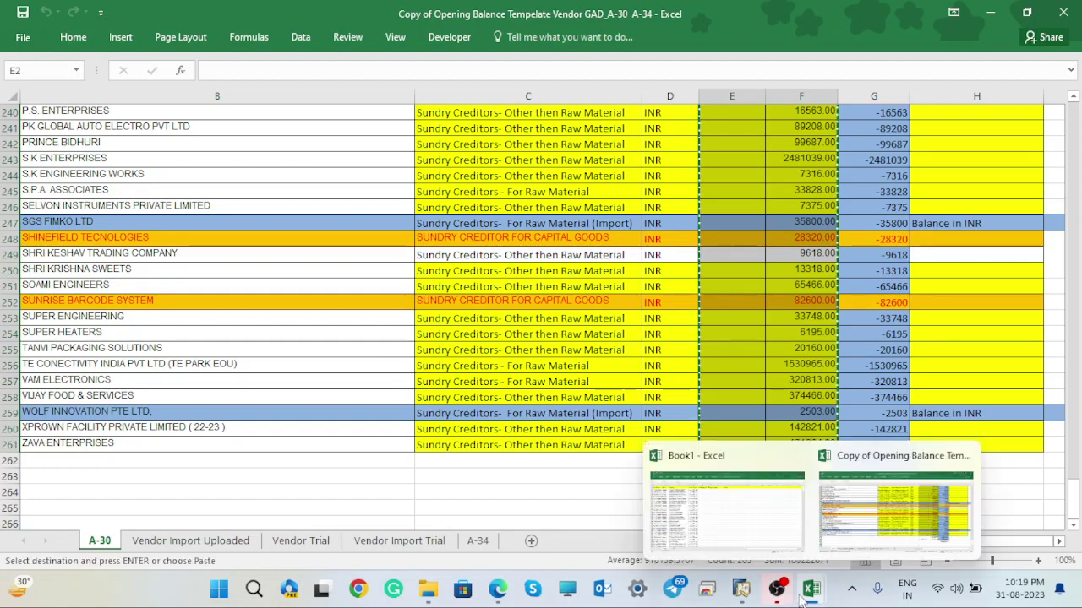
{"action": "left_click", "coordinate": [732, 511]}
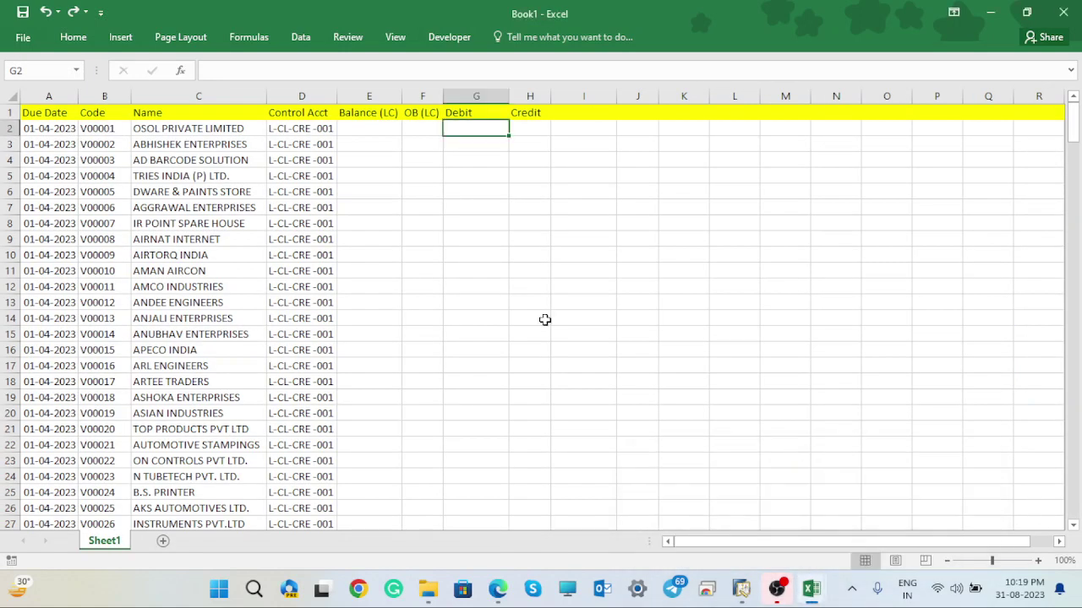
{"action": "right_click", "coordinate": [469, 129]}
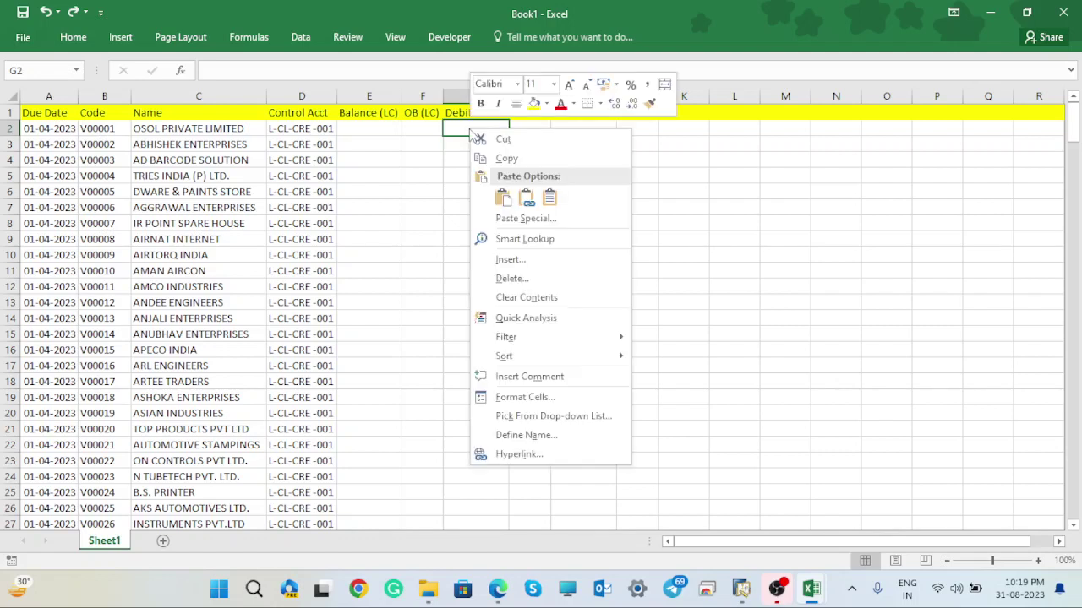
{"action": "left_click", "coordinate": [506, 218]}
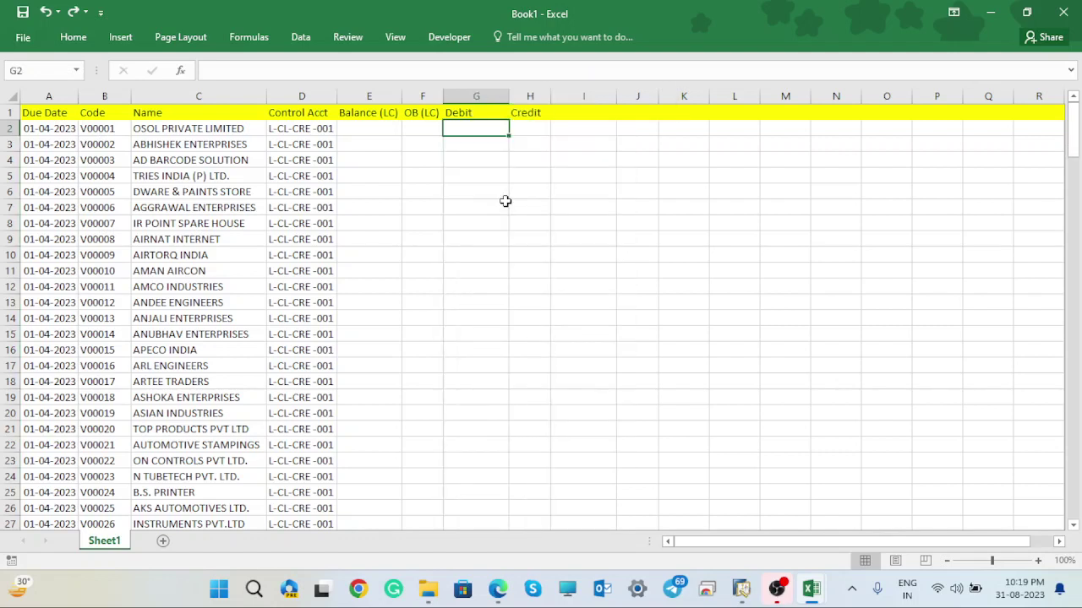
{"action": "right_click", "coordinate": [490, 125]}
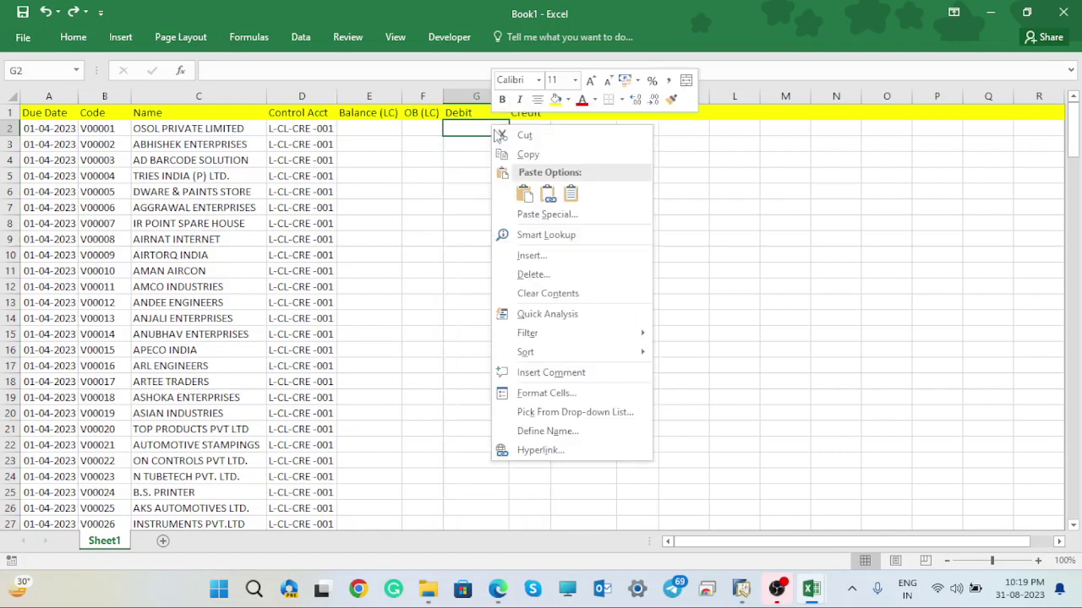
{"action": "left_click", "coordinate": [571, 194]}
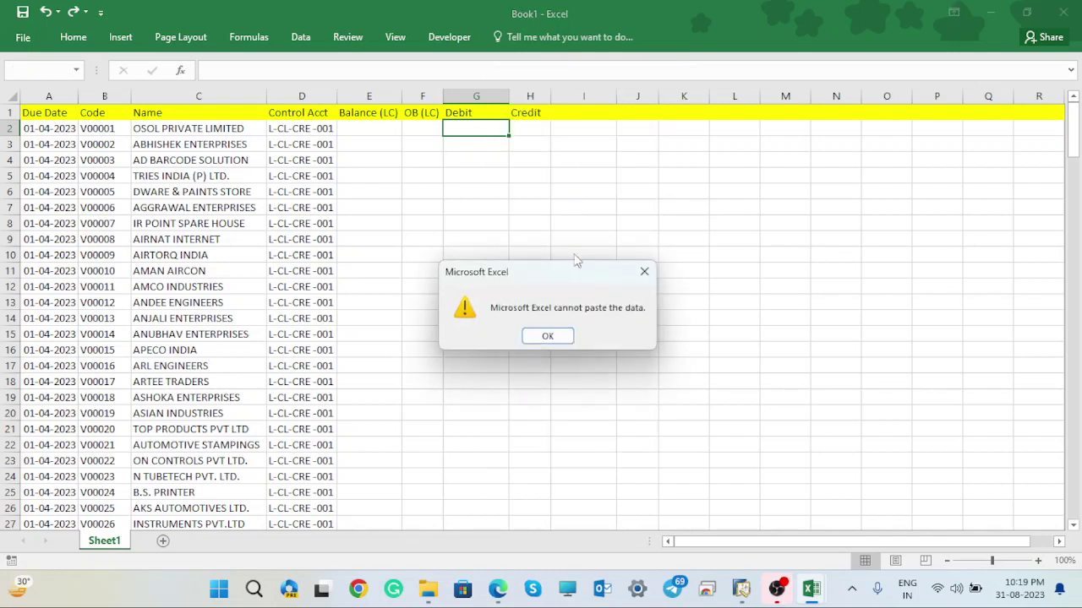
{"action": "left_click", "coordinate": [549, 337]}
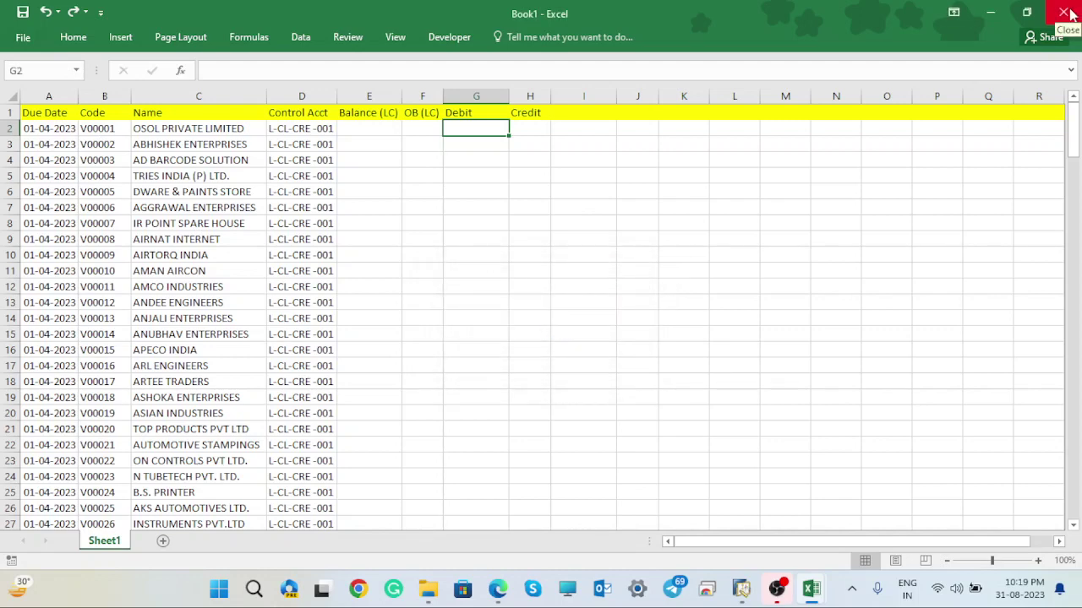
{"action": "left_click", "coordinate": [990, 12]}
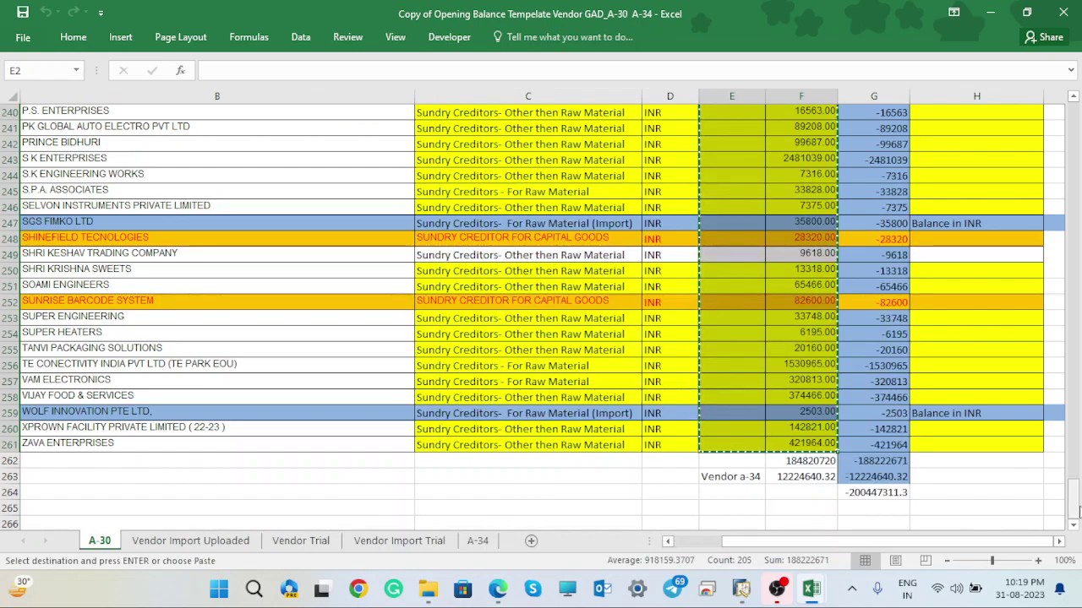
- Cancel the earlier copy and copy the OB(LC) values in G2:G247 instead
{"action": "left_click_drag", "start_coordinate": [1073, 499], "coordinate": [1073, 120]}
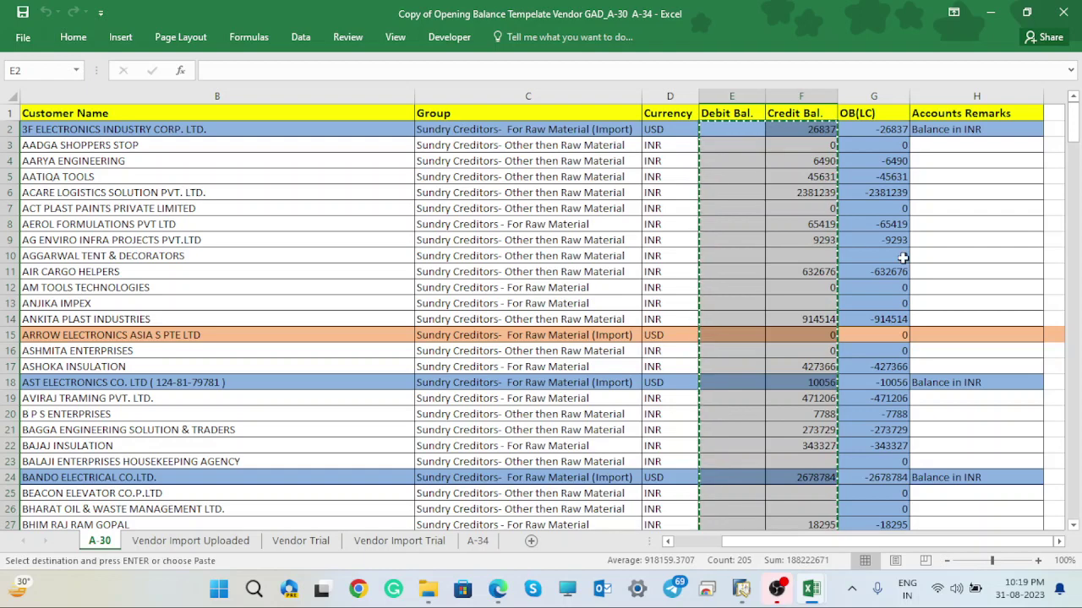
{"action": "left_click", "coordinate": [935, 195]}
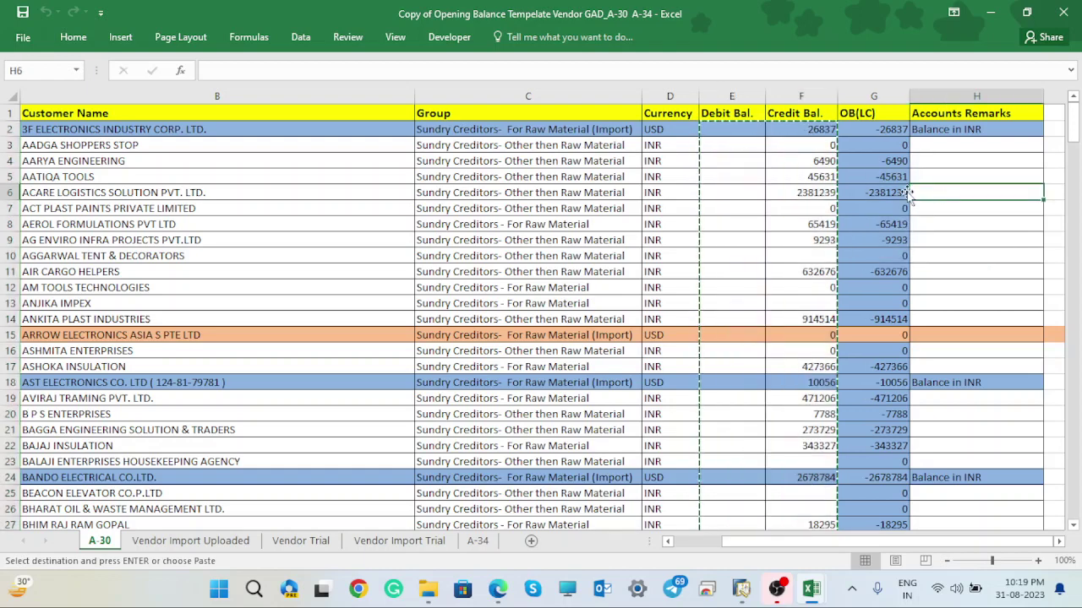
{"action": "key", "text": "Escape"}
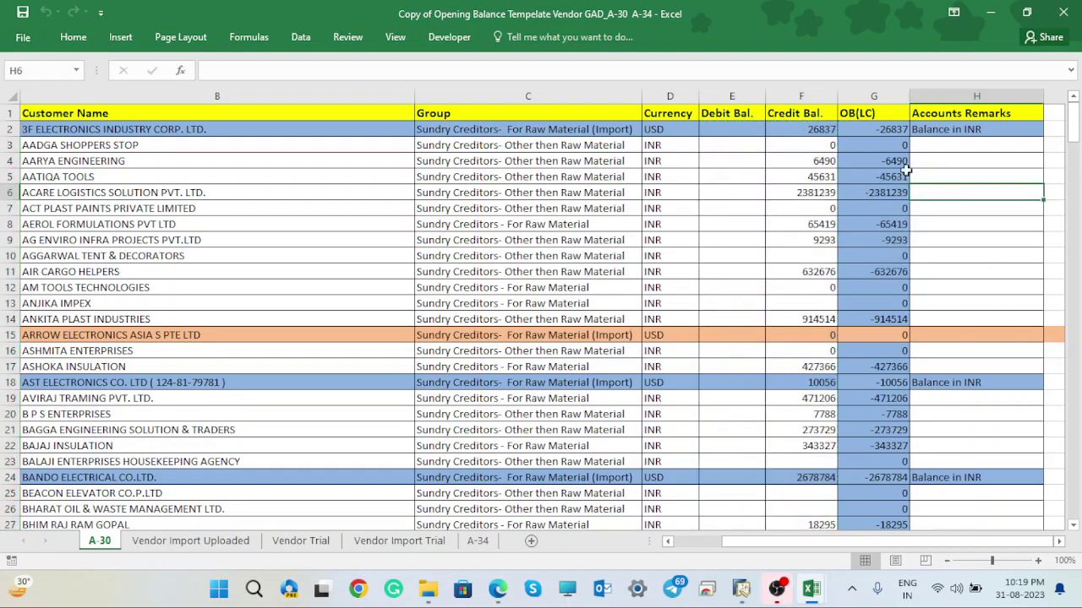
{"action": "left_click", "coordinate": [881, 127]}
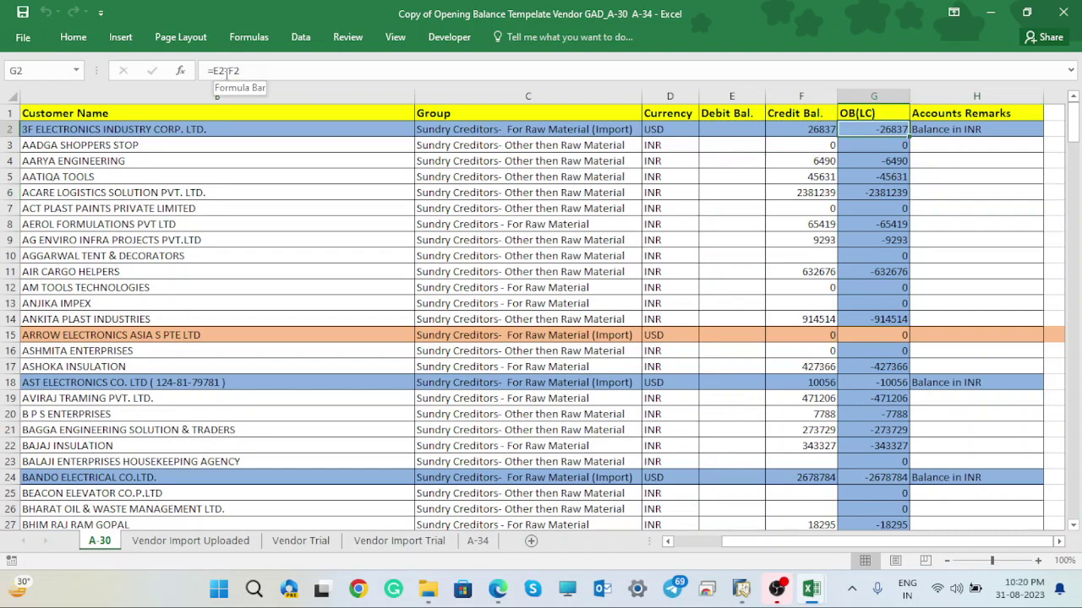
{"action": "left_click", "coordinate": [747, 129]}
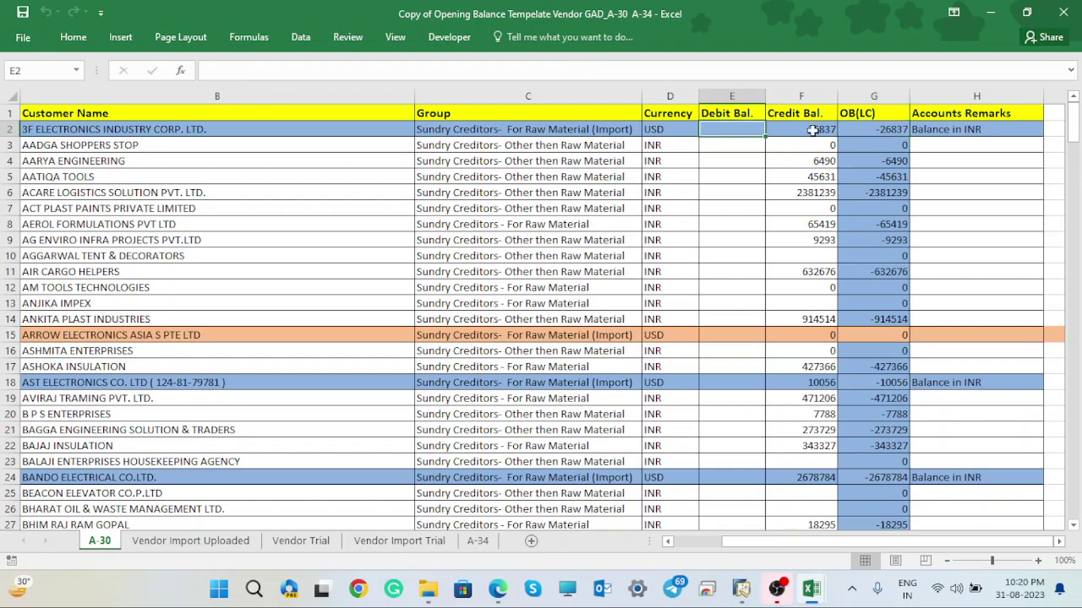
{"action": "left_click", "coordinate": [879, 131]}
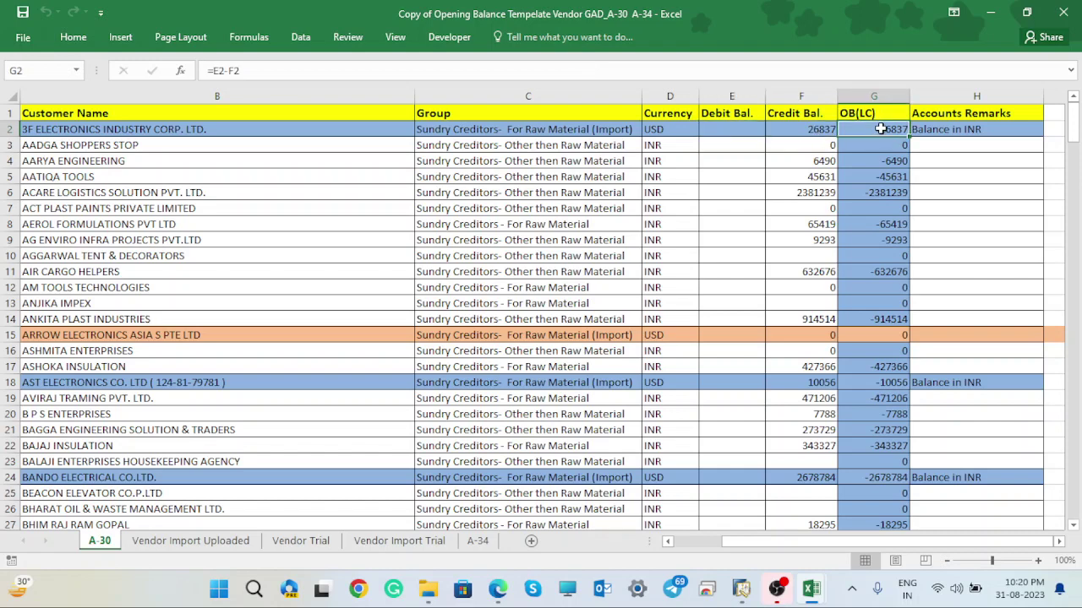
{"action": "left_click_drag", "start_coordinate": [879, 129], "coordinate": [885, 446]}
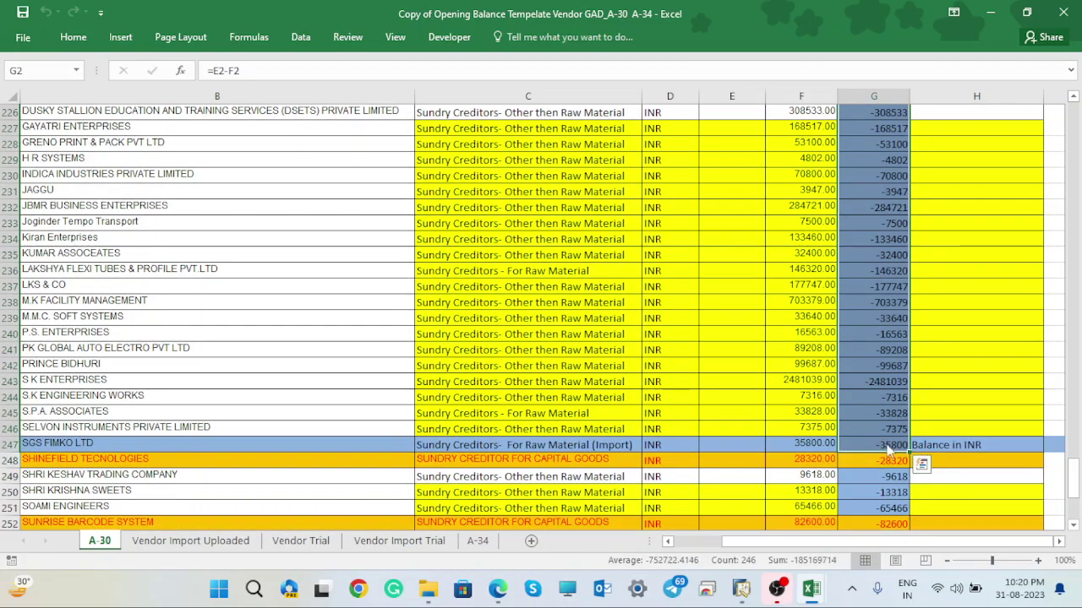
{"action": "key", "text": "ctrl+c"}
- In Book1, try pasting the OB(LC) values into F2 matching destination formatting
{"action": "mouse_move", "coordinate": [811, 589]}
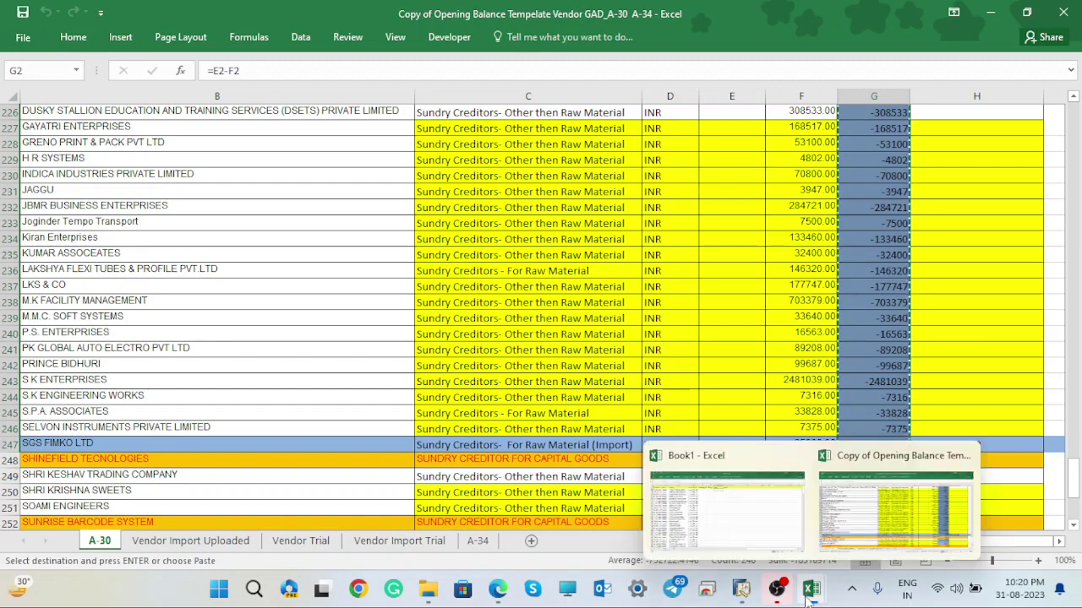
{"action": "left_click", "coordinate": [738, 508]}
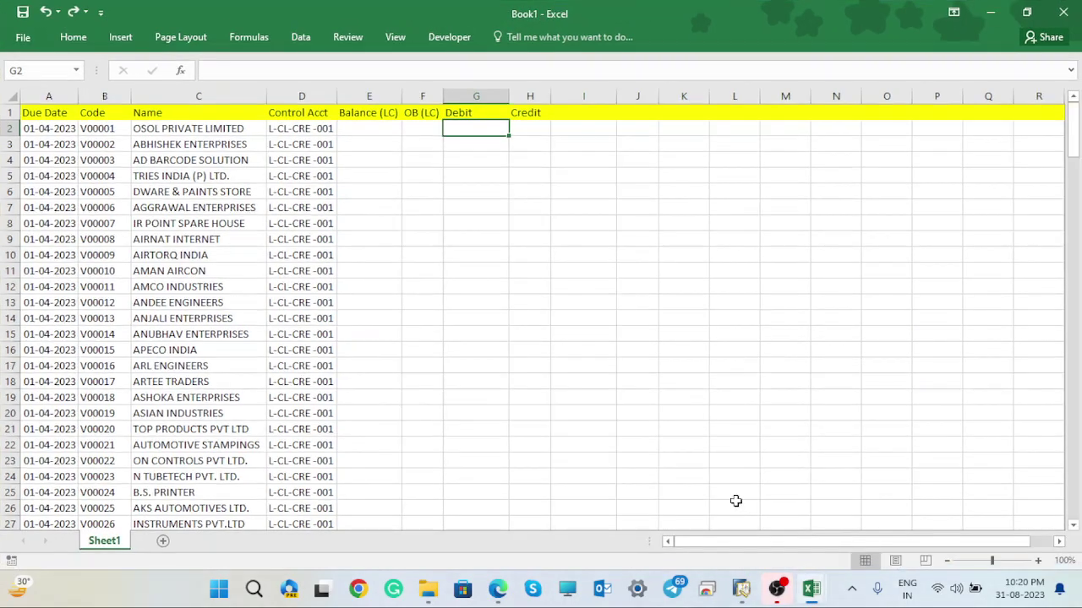
{"action": "left_click", "coordinate": [419, 132]}
{"action": "right_click", "coordinate": [420, 132]}
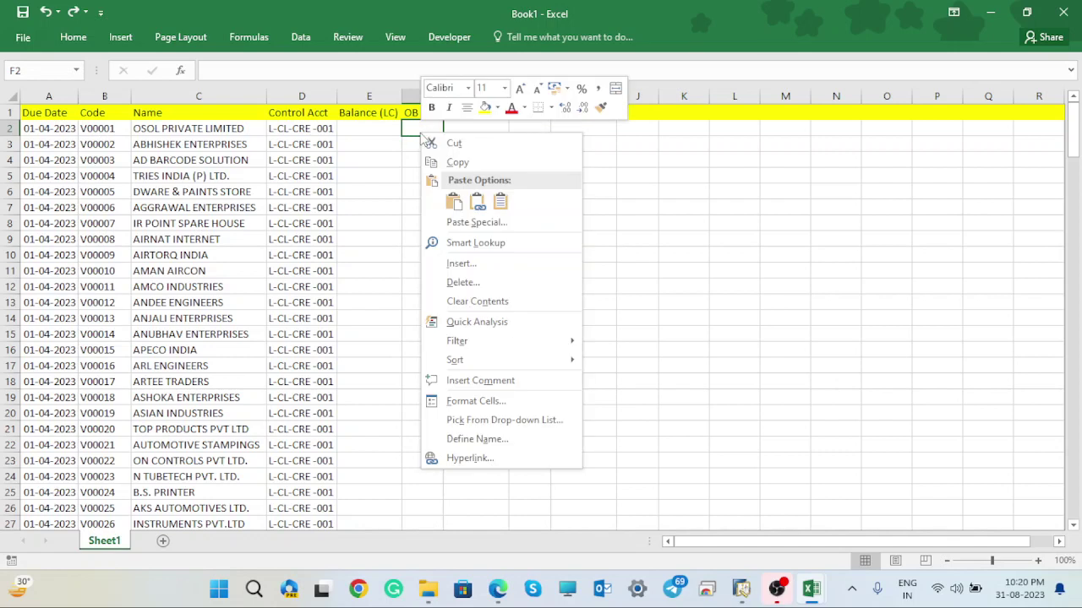
{"action": "key", "text": "Escape"}
{"action": "left_click", "coordinate": [454, 196]}
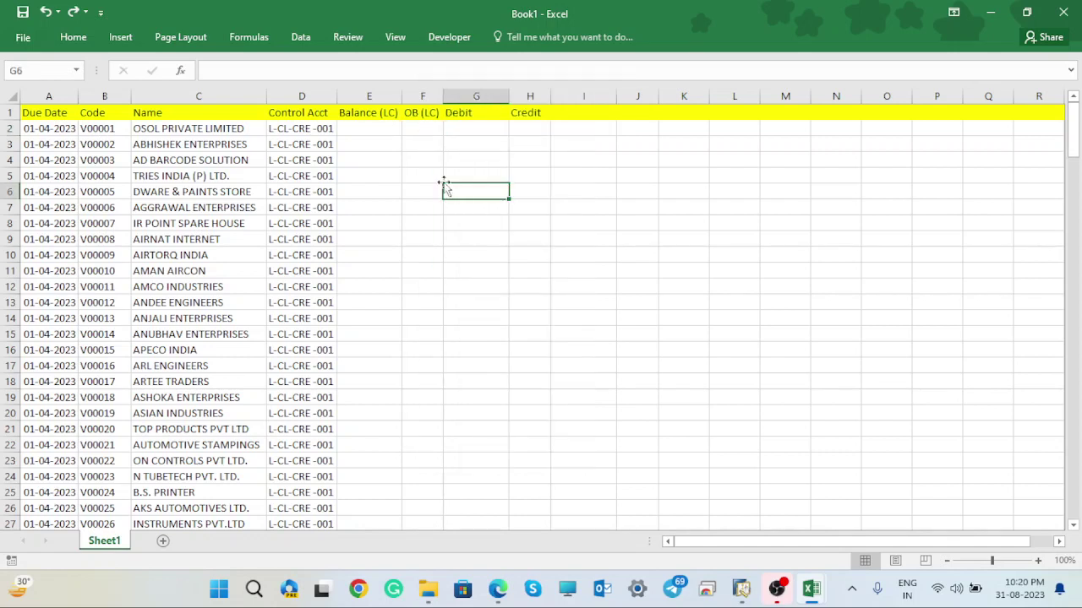
{"action": "left_click", "coordinate": [420, 129]}
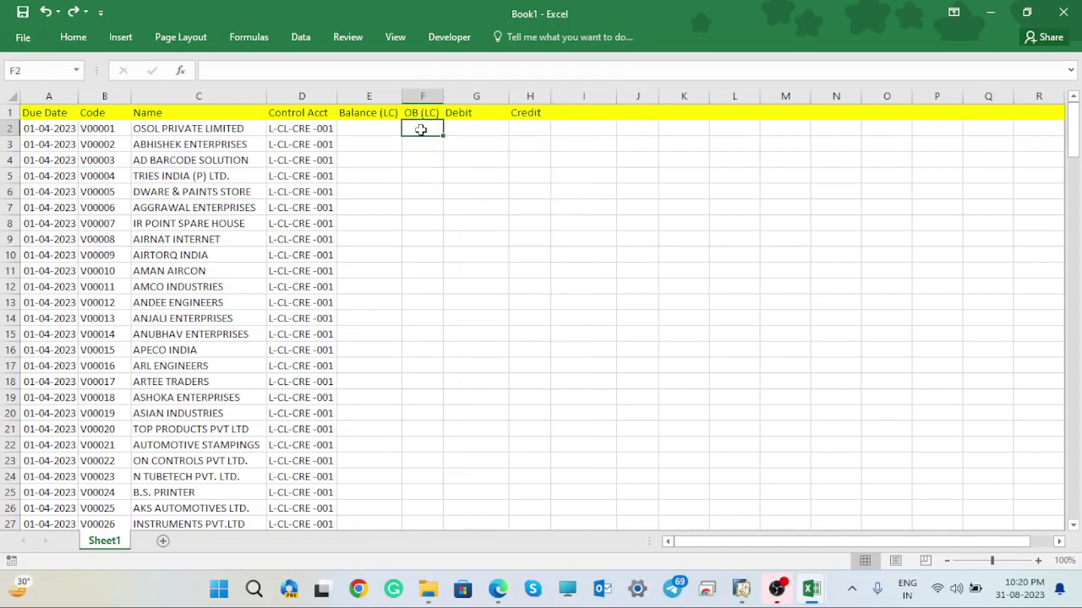
{"action": "right_click", "coordinate": [420, 129]}
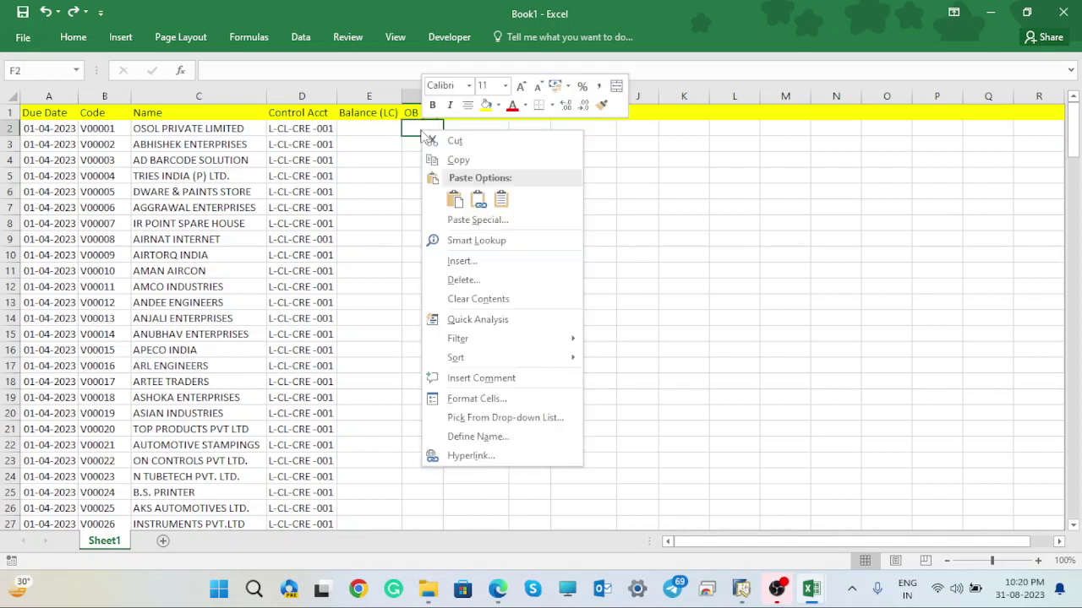
{"action": "left_click", "coordinate": [502, 200]}
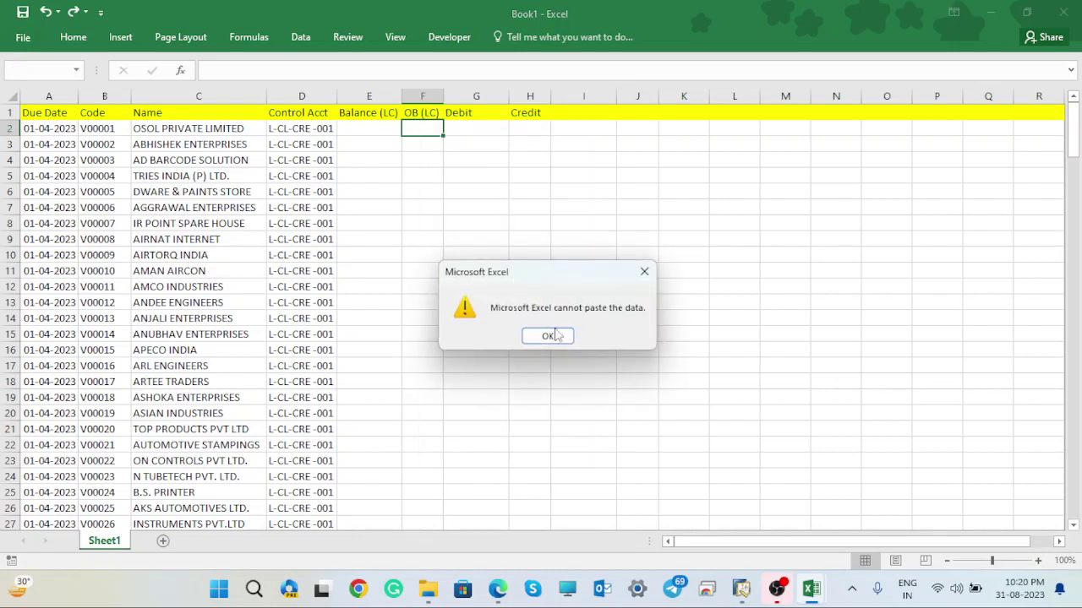
- Paste the OB(LC) figures into column F from F2, accepting formulas as values
{"action": "left_click", "coordinate": [549, 336]}
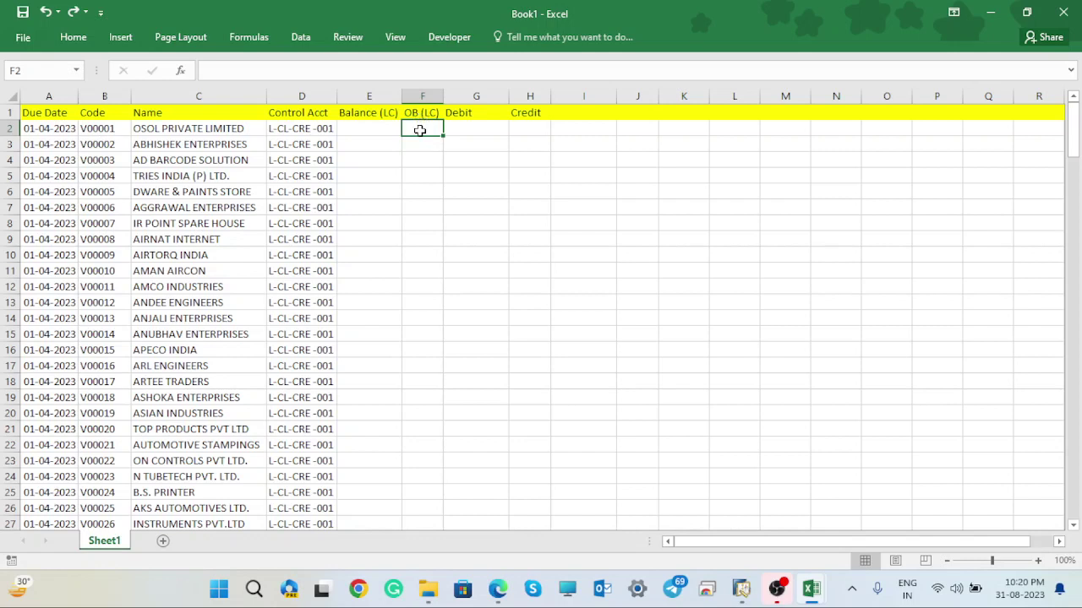
{"action": "key", "text": "ctrl+v"}
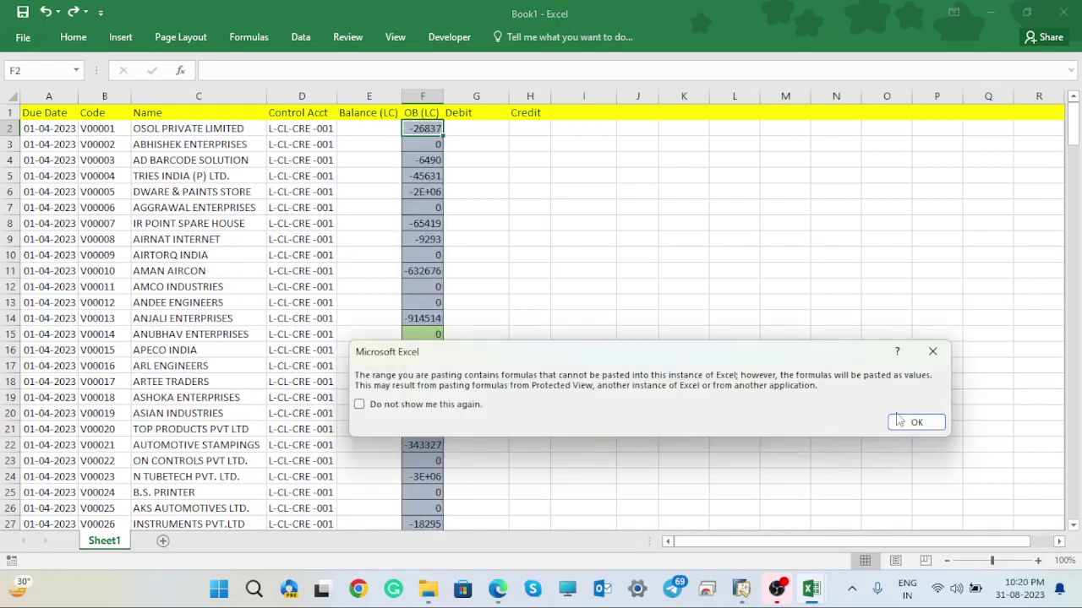
{"action": "left_click", "coordinate": [899, 421]}
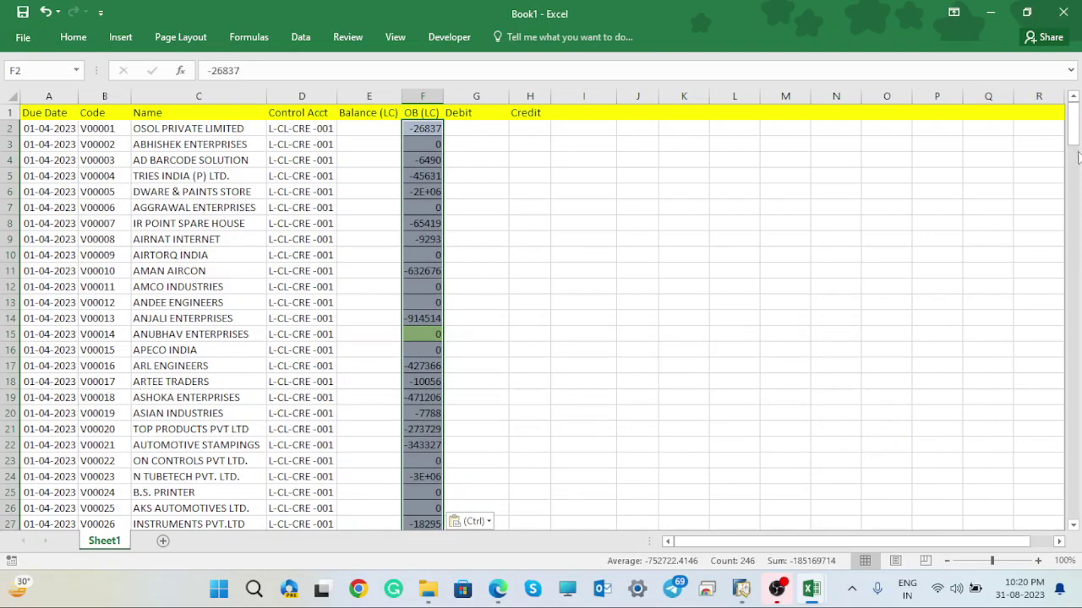
{"action": "left_click_drag", "start_coordinate": [1077, 157], "coordinate": [1064, 77]}
{"action": "left_click", "coordinate": [666, 301]}
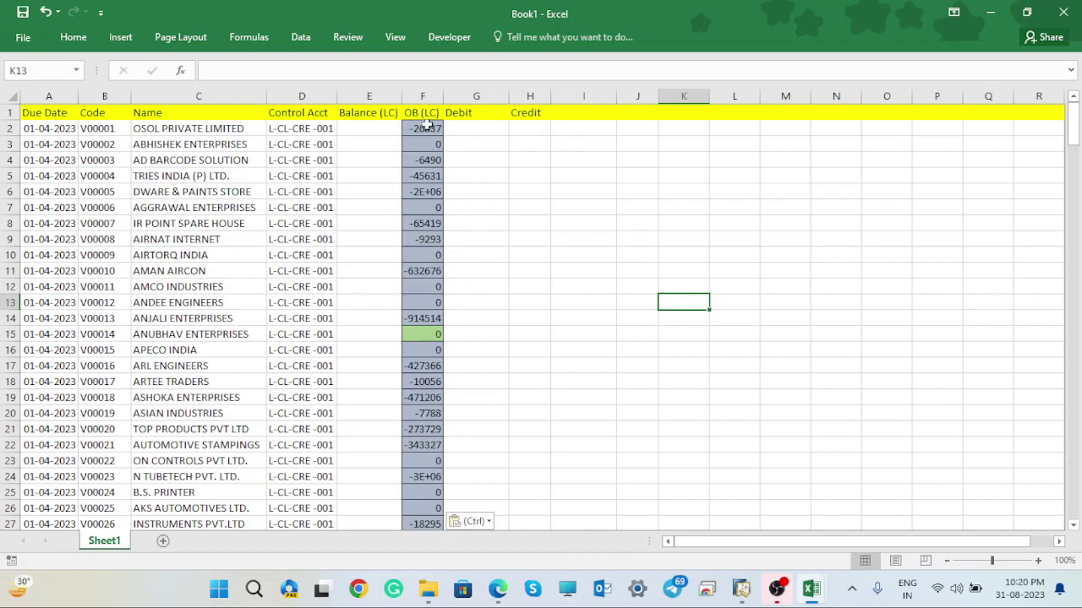
- Clear the stray values in E195:F247 and autofit column F
{"action": "left_click", "coordinate": [531, 239]}
{"action": "left_click_drag", "start_coordinate": [1078, 125], "coordinate": [1073, 431]}
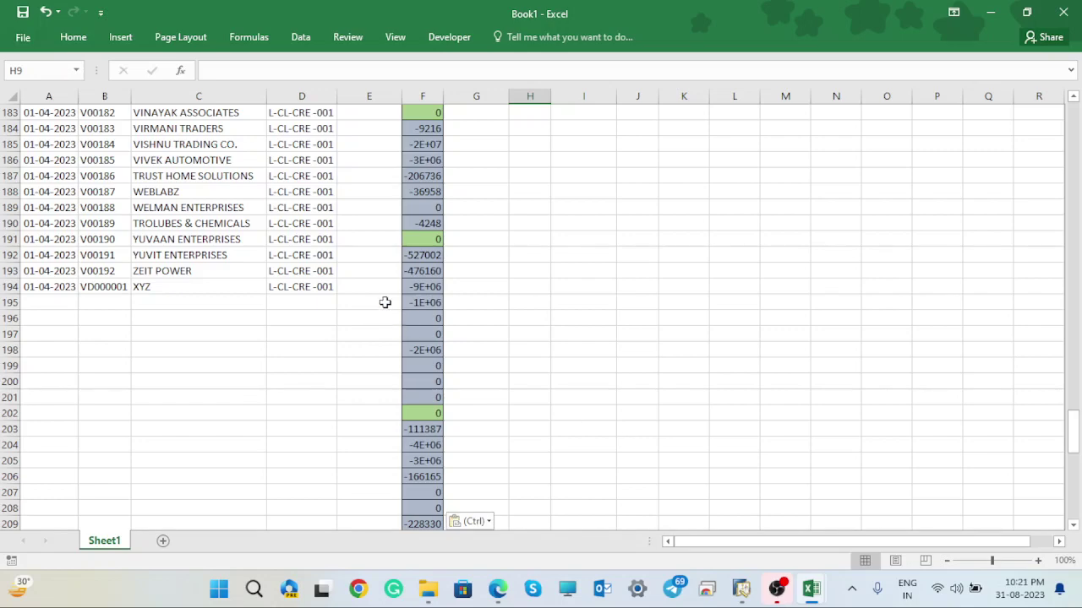
{"action": "left_click_drag", "start_coordinate": [386, 301], "coordinate": [443, 573]}
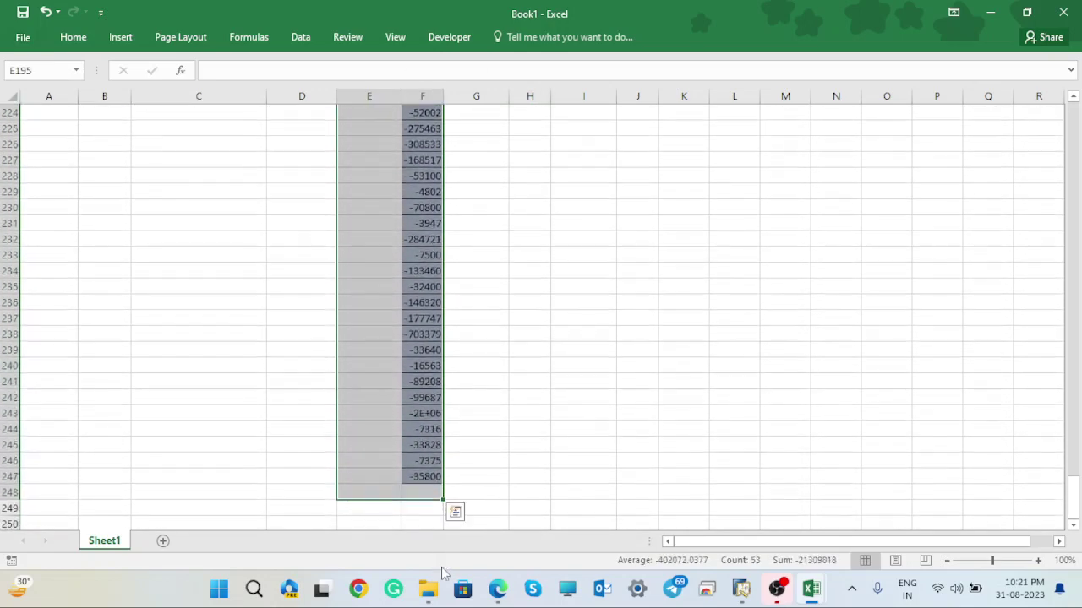
{"action": "key", "text": "ctrl+BackSpace"}
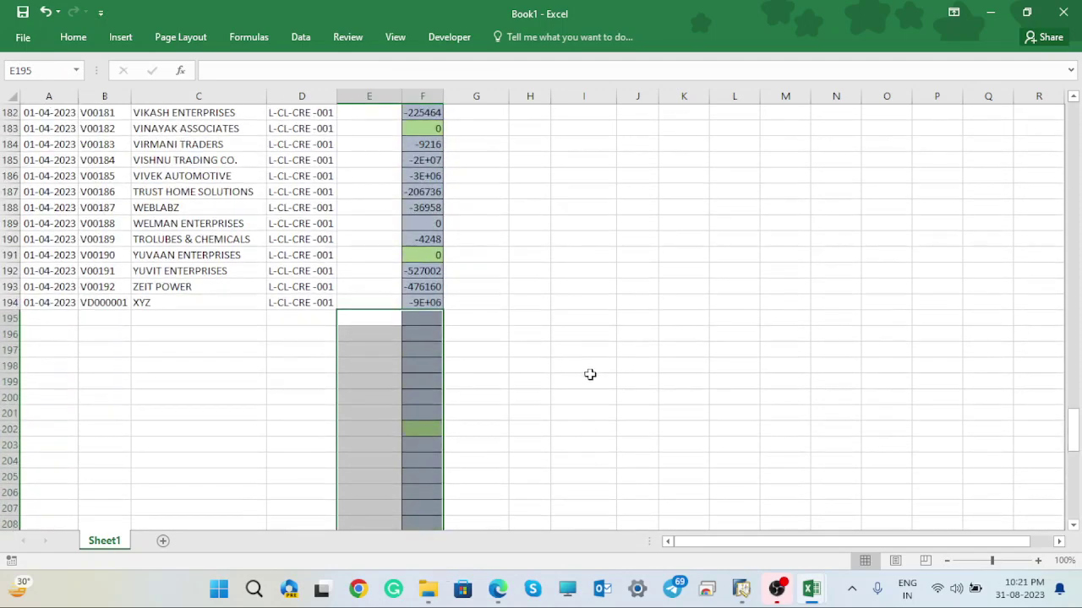
{"action": "double_click", "coordinate": [441, 98]}
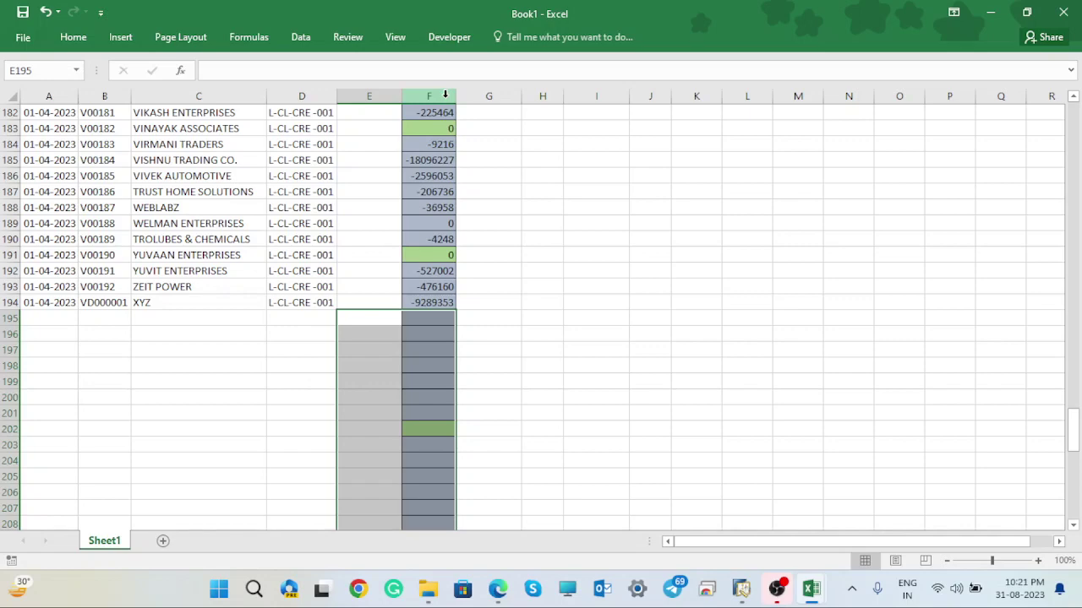
{"action": "left_click", "coordinate": [732, 270]}
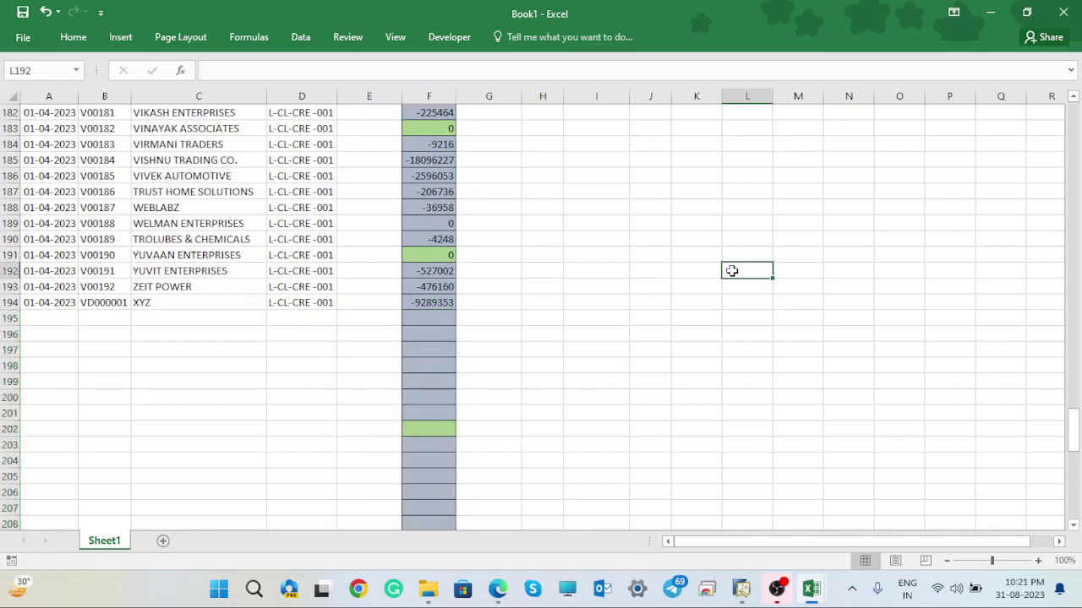
- Copy the OB (LC) balances F2:F194 and return to SAP Business One
{"action": "left_click_drag", "start_coordinate": [1073, 432], "coordinate": [1073, 119]}
{"action": "left_click_drag", "start_coordinate": [433, 129], "coordinate": [434, 161]}
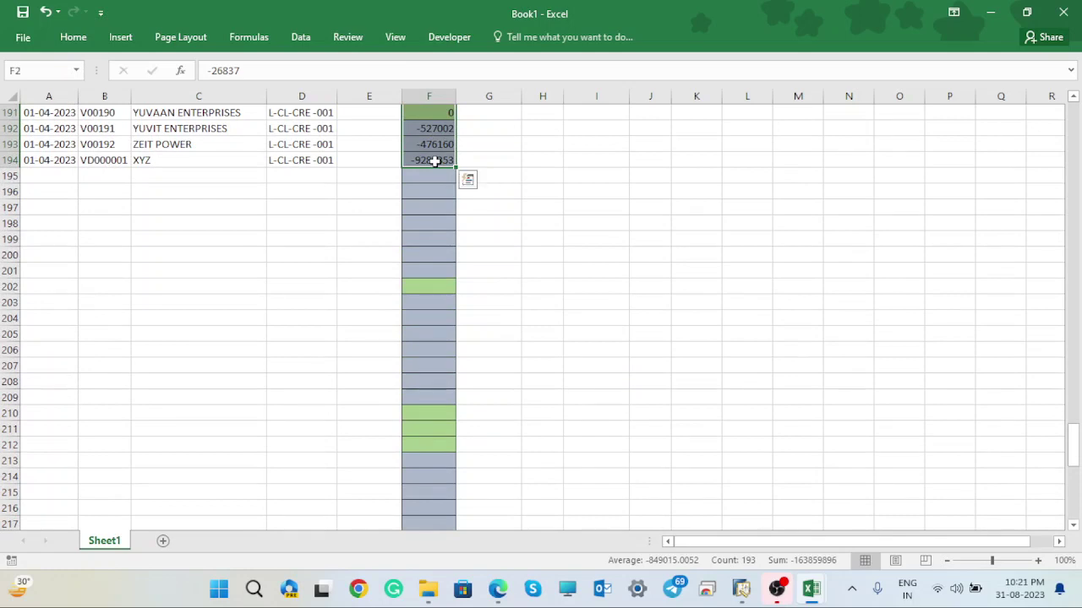
{"action": "key", "text": "ctrl+c"}
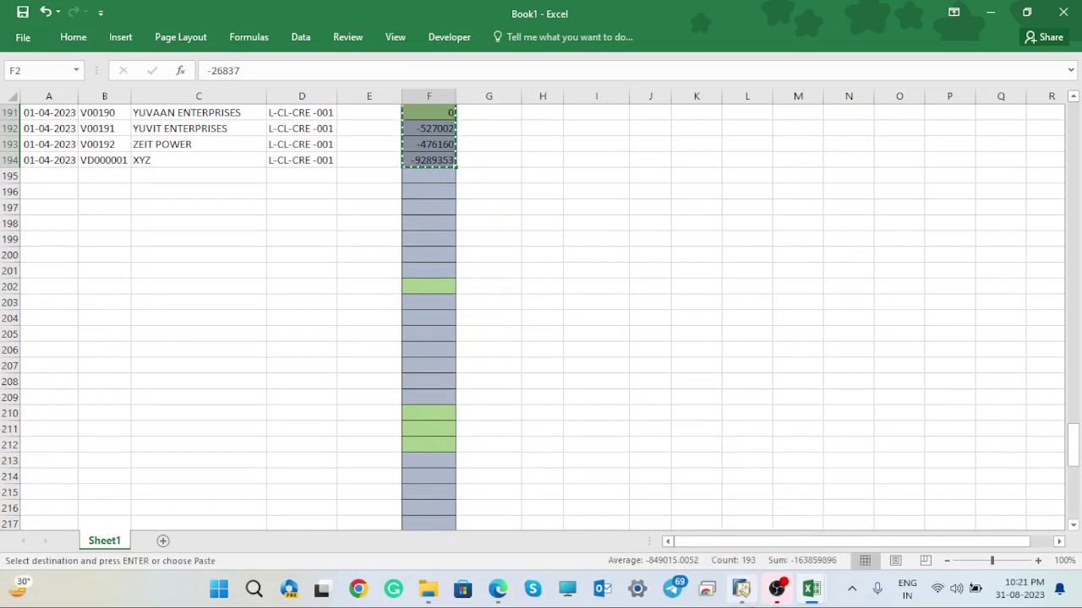
{"action": "left_click", "coordinate": [746, 597]}
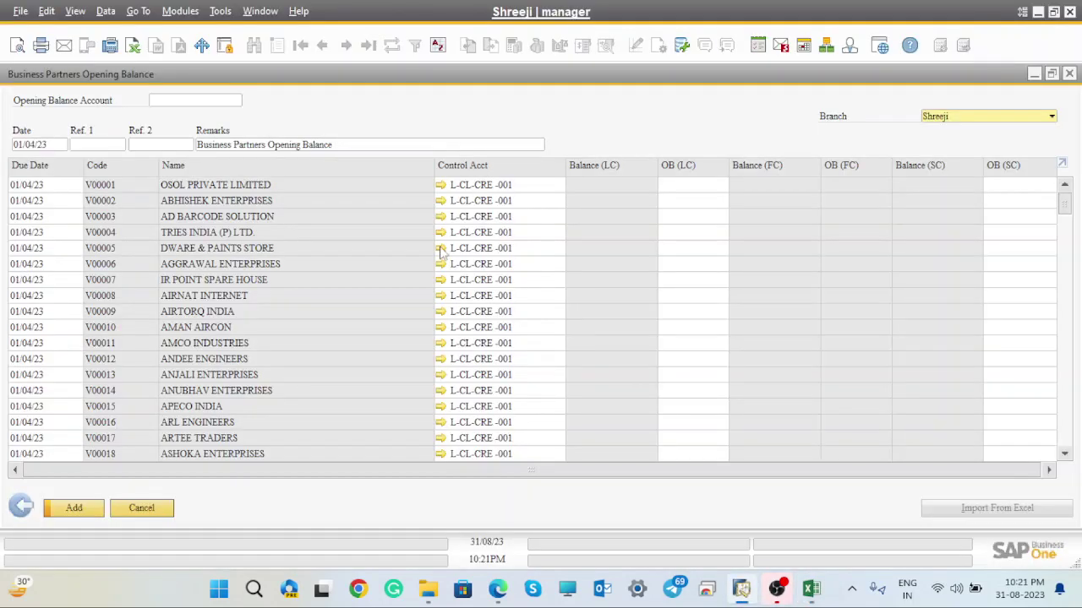
- Choose 'Opening Balance Account' (L-CL-EEP-002) as offset and paste the balances into OB (LC)
{"action": "left_click", "coordinate": [238, 102]}
{"action": "left_click", "coordinate": [238, 101]}
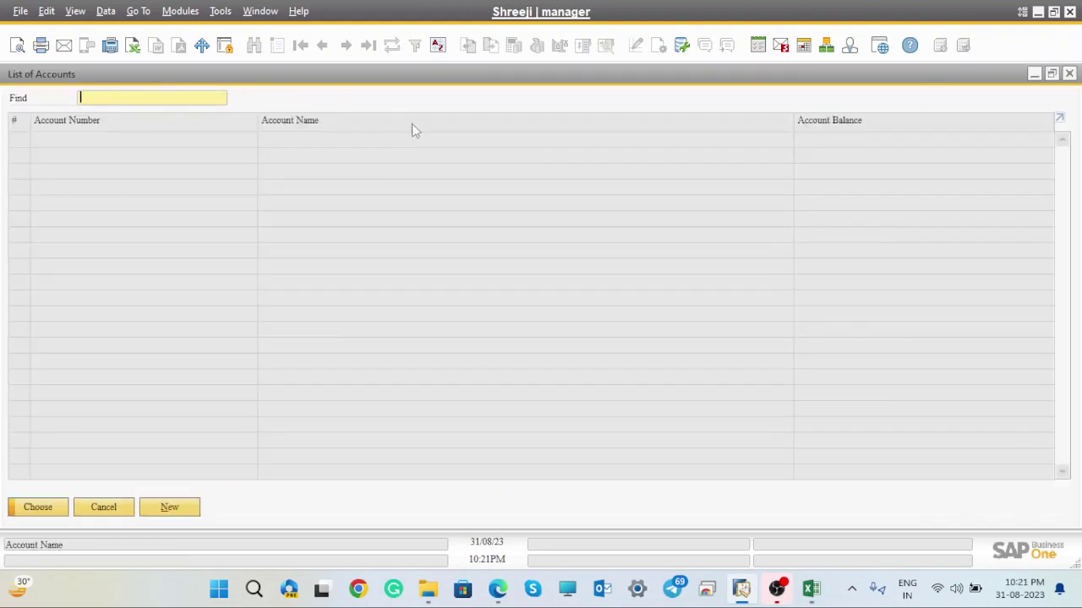
{"action": "double_click", "coordinate": [332, 120]}
{"action": "type", "text": "ope"}
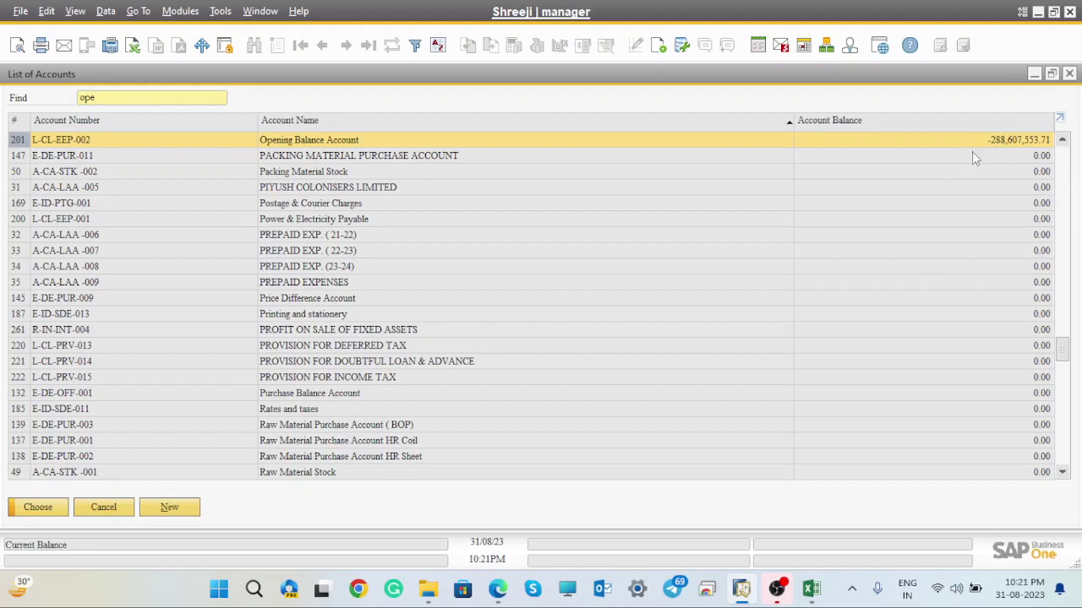
{"action": "left_click", "coordinate": [57, 511]}
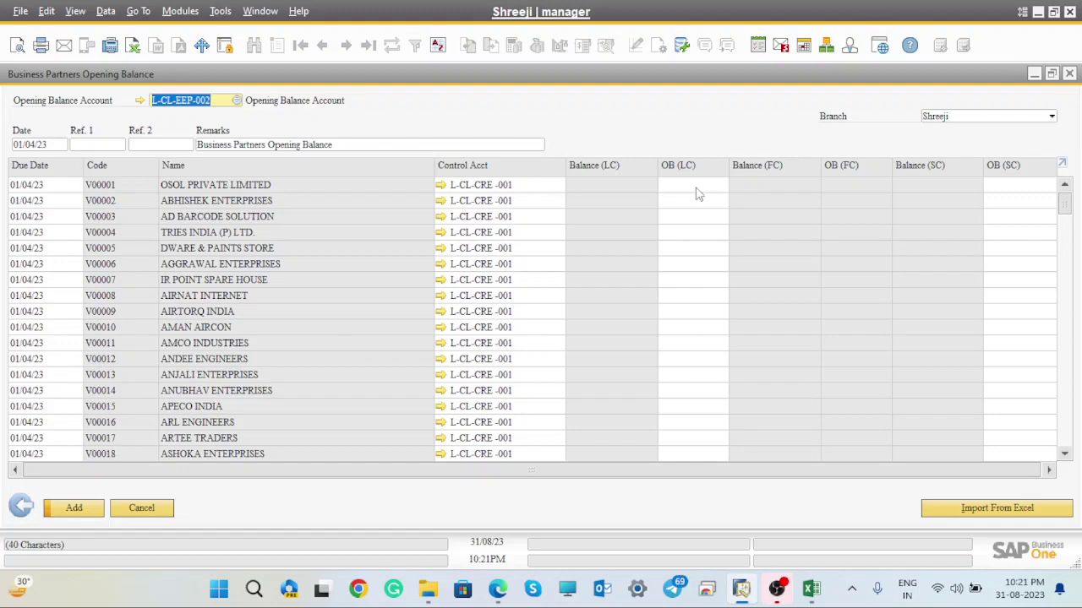
{"action": "left_click", "coordinate": [696, 185]}
{"action": "key", "text": "ctrl+v"}
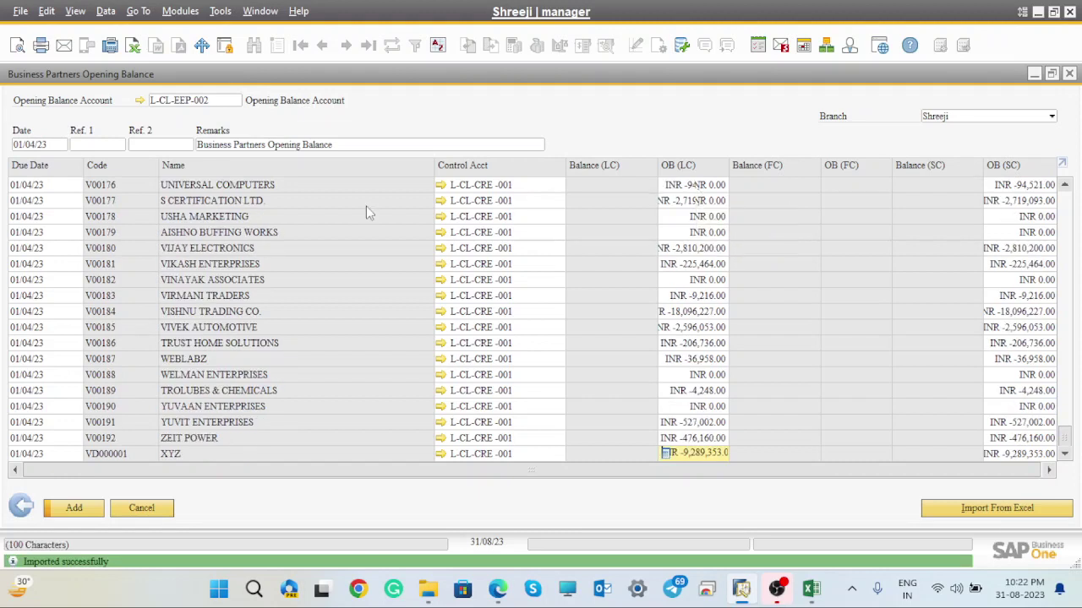
- Replace 'Business Partners' with 'Vendors' in the Remarks, giving 'Vendors Opening Balance'
{"action": "left_click", "coordinate": [265, 145]}
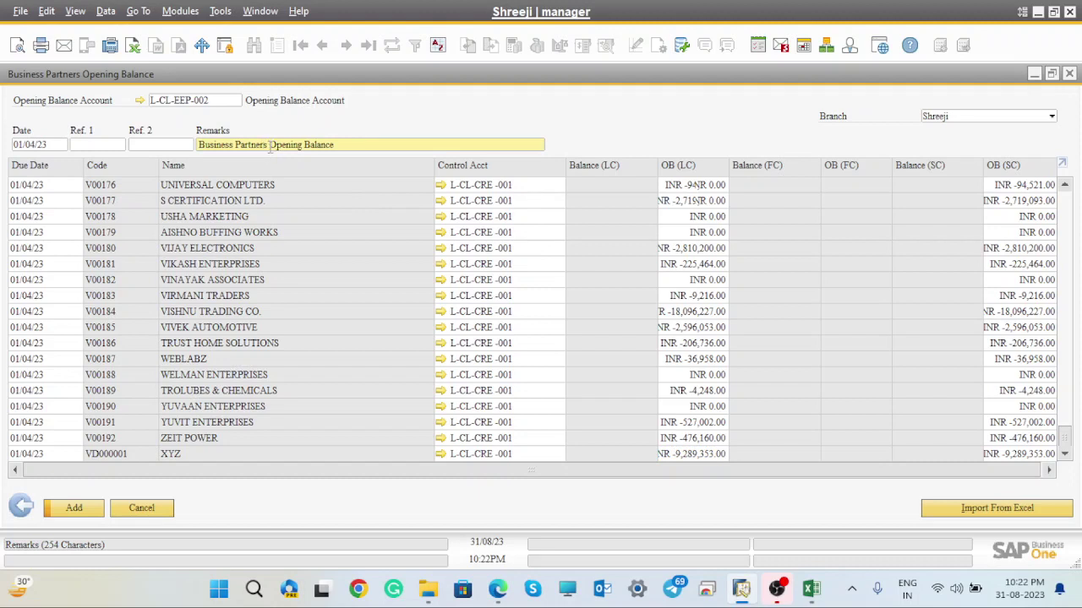
{"action": "key", "text": "BackSpace"}
{"action": "key", "text": "BackSpace"}
{"action": "key", "text": "BackSpace"}
{"action": "key", "text": "BackSpace"}
{"action": "key", "text": "BackSpace"}
{"action": "key", "text": "BackSpace"}
{"action": "key", "text": "BackSpace"}
{"action": "key", "text": "BackSpace"}
{"action": "key", "text": "BackSpace"}
{"action": "key", "text": "BackSpace"}
{"action": "key", "text": "BackSpace"}
{"action": "key", "text": "BackSpace"}
{"action": "key", "text": "BackSpace"}
{"action": "key", "text": "BackSpace"}
{"action": "key", "text": "BackSpace"}
{"action": "key", "text": "BackSpace"}
{"action": "key", "text": "BackSpace"}
{"action": "key", "text": "BackSpace"}
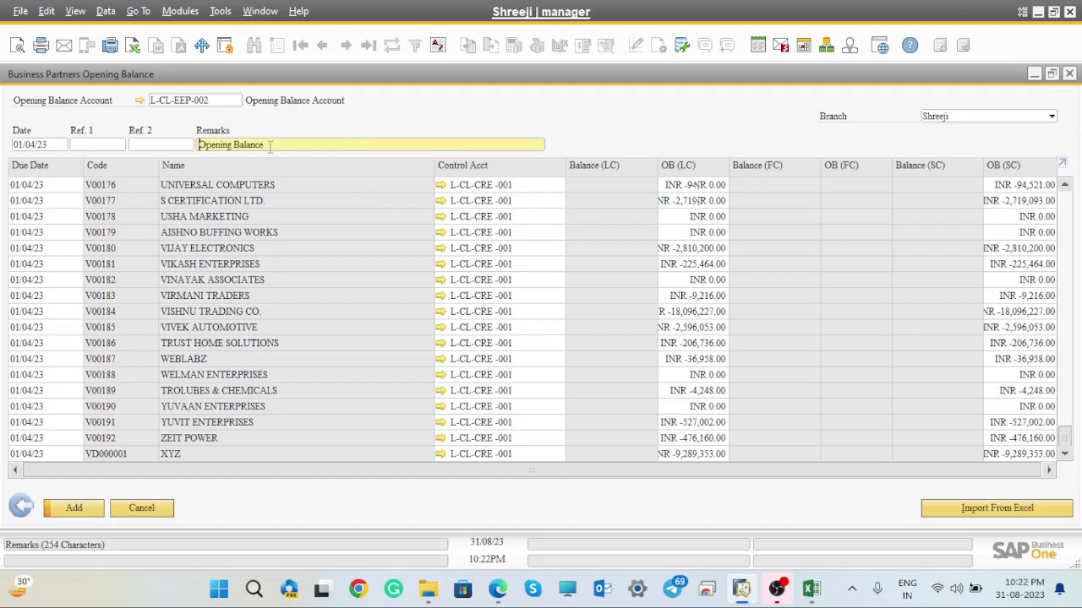
{"action": "type", "text": "Vendo"}
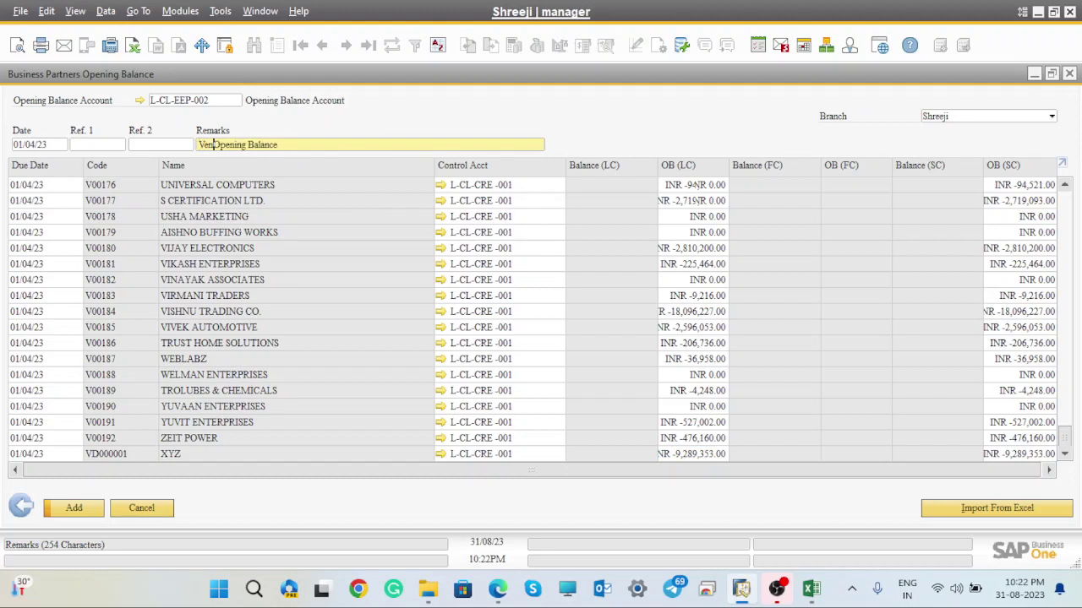
{"action": "type", "text": "rs"}
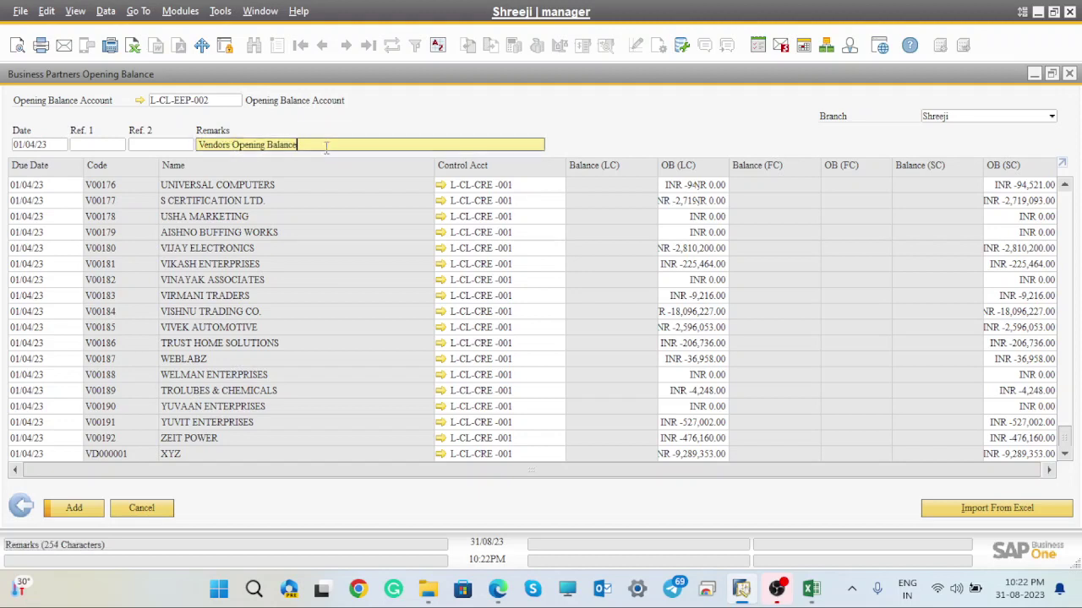
{"action": "key", "text": "End"}
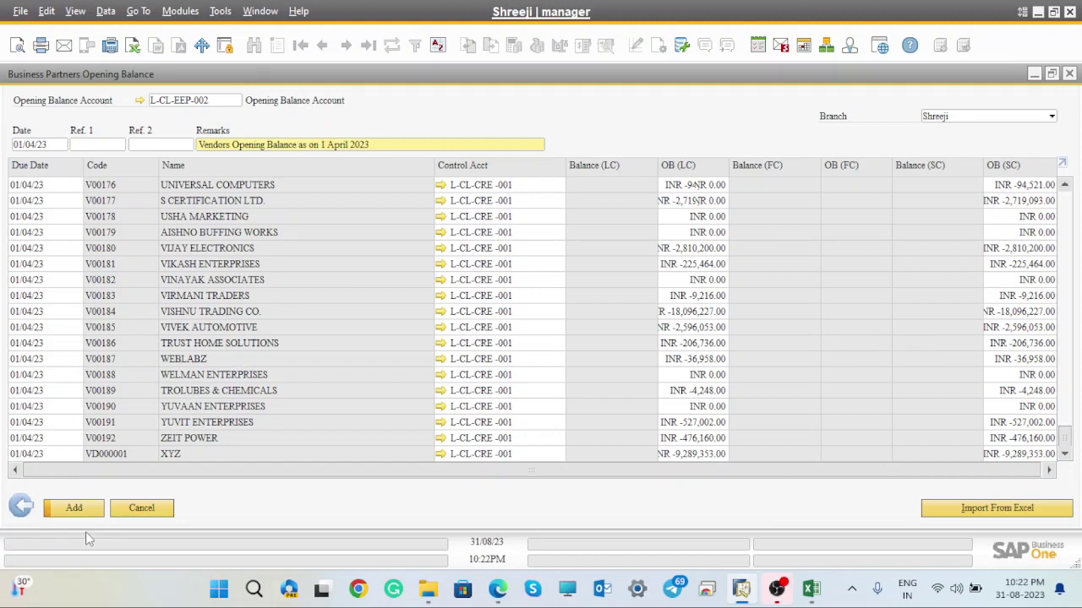
- Add the vendor opening balances, confirm the Shreeji branch, and clear the menu search
{"action": "left_click", "coordinate": [74, 507]}
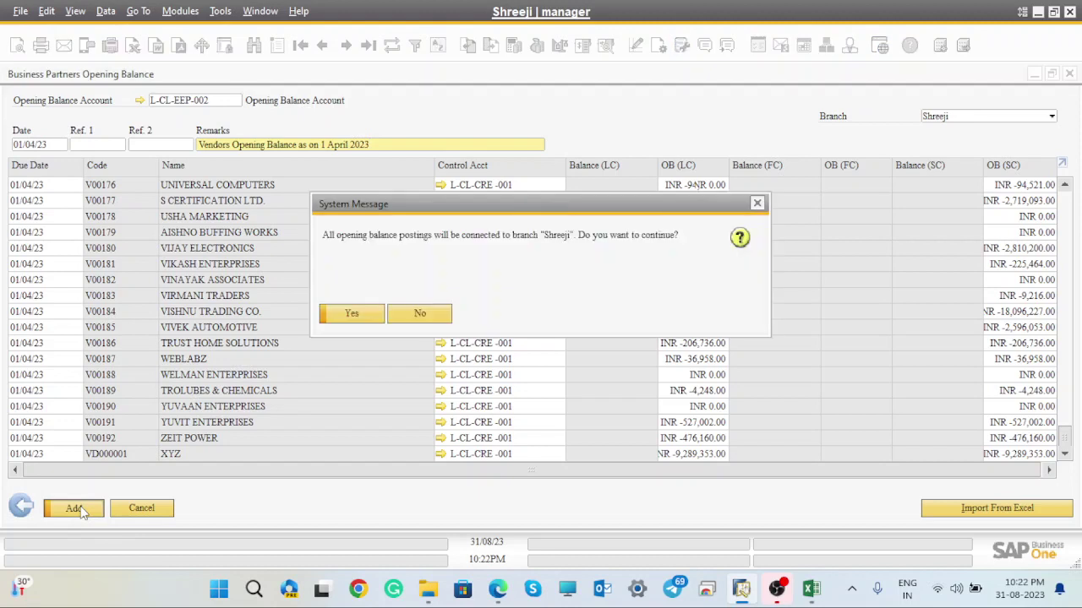
{"action": "left_click", "coordinate": [362, 316]}
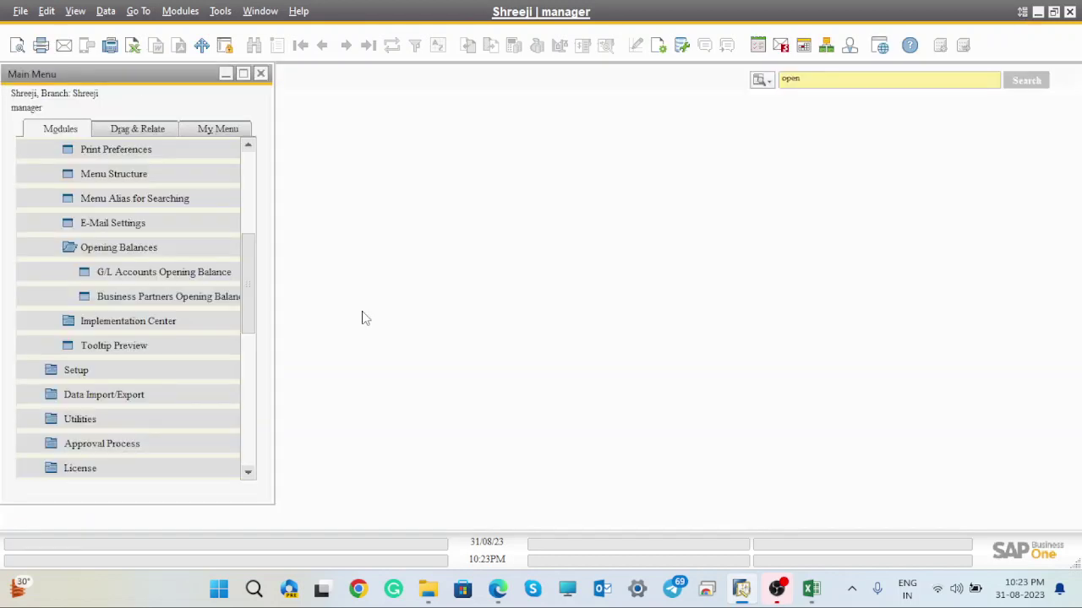
{"action": "double_click", "coordinate": [803, 77]}
{"action": "key", "text": "BackSpace"}
- Open Business Partner Master Data from the Business Partners module and view the last record
{"action": "left_click", "coordinate": [248, 150]}
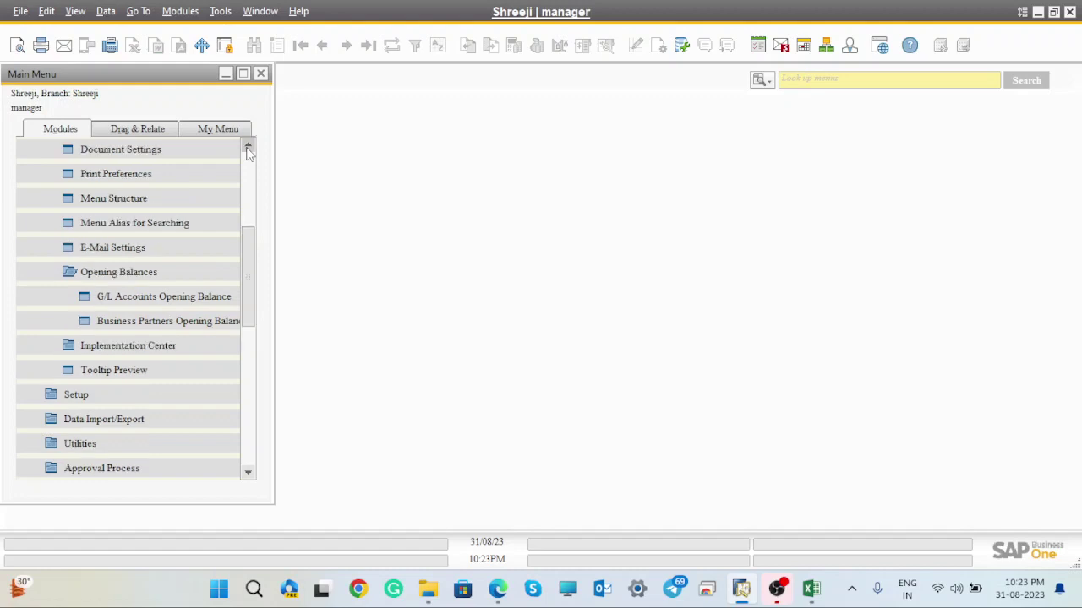
{"action": "scroll", "coordinate": [249, 150], "scroll_direction": "up", "scroll_amount": 4}
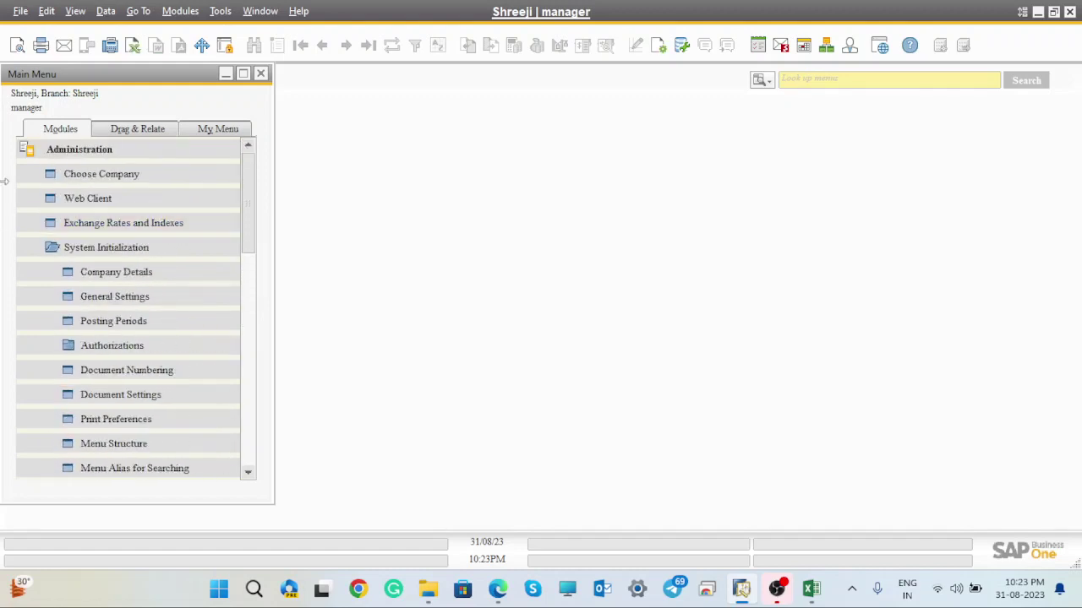
{"action": "left_click", "coordinate": [21, 150]}
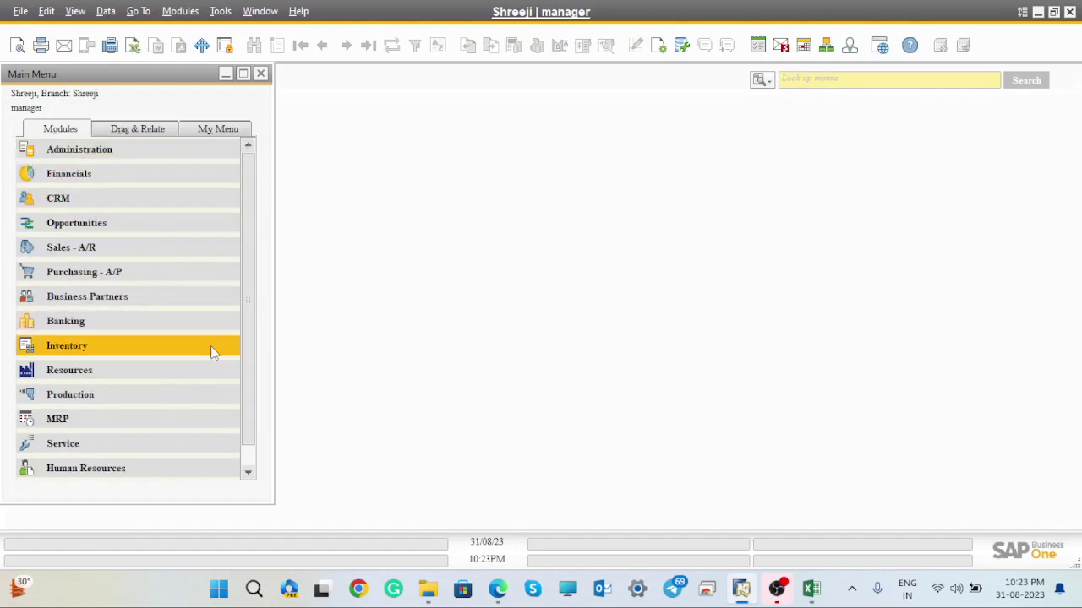
{"action": "left_click", "coordinate": [93, 300]}
{"action": "left_click", "coordinate": [137, 323]}
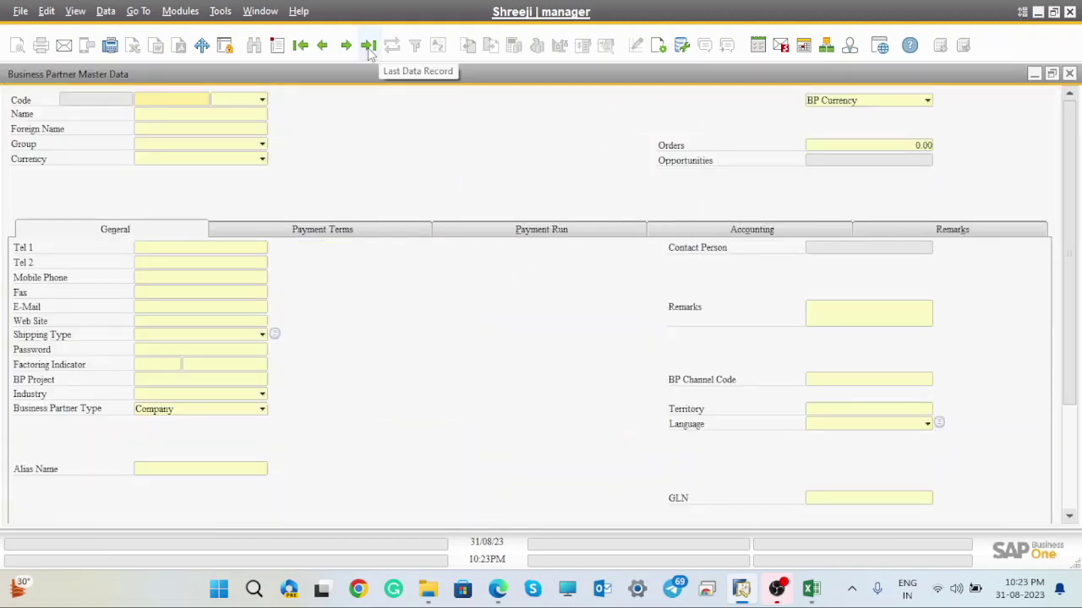
{"action": "left_click", "coordinate": [369, 47]}
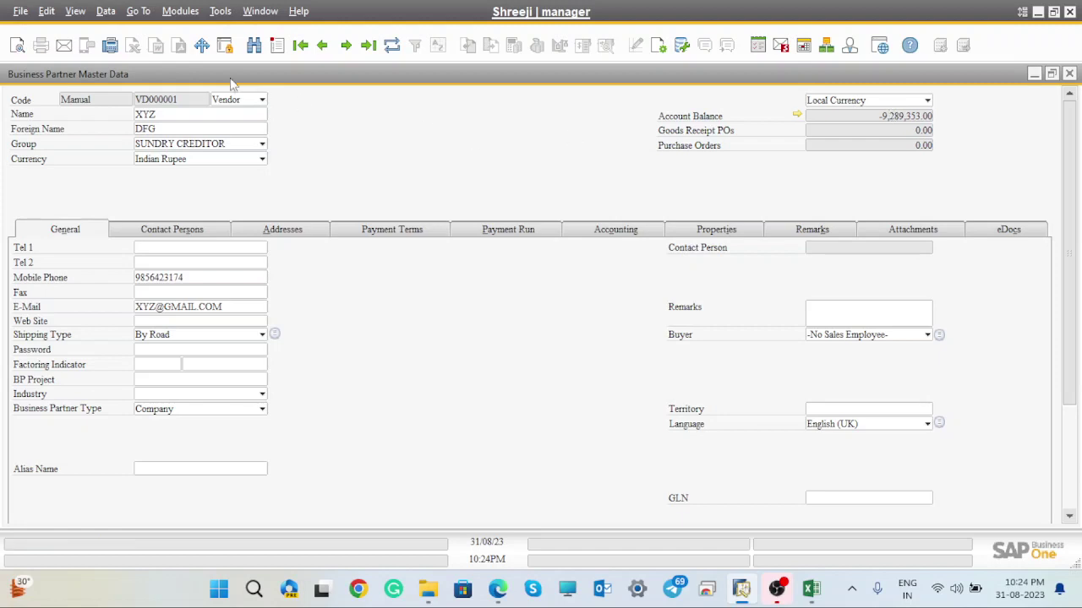
{"action": "left_click", "coordinate": [254, 100]}
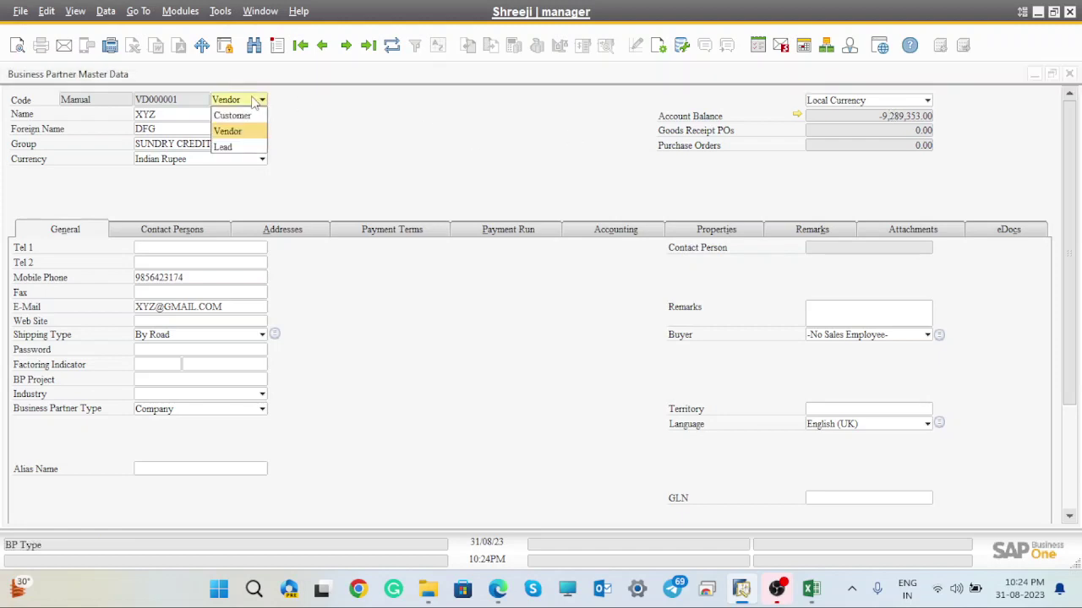
{"action": "left_click", "coordinate": [243, 116]}
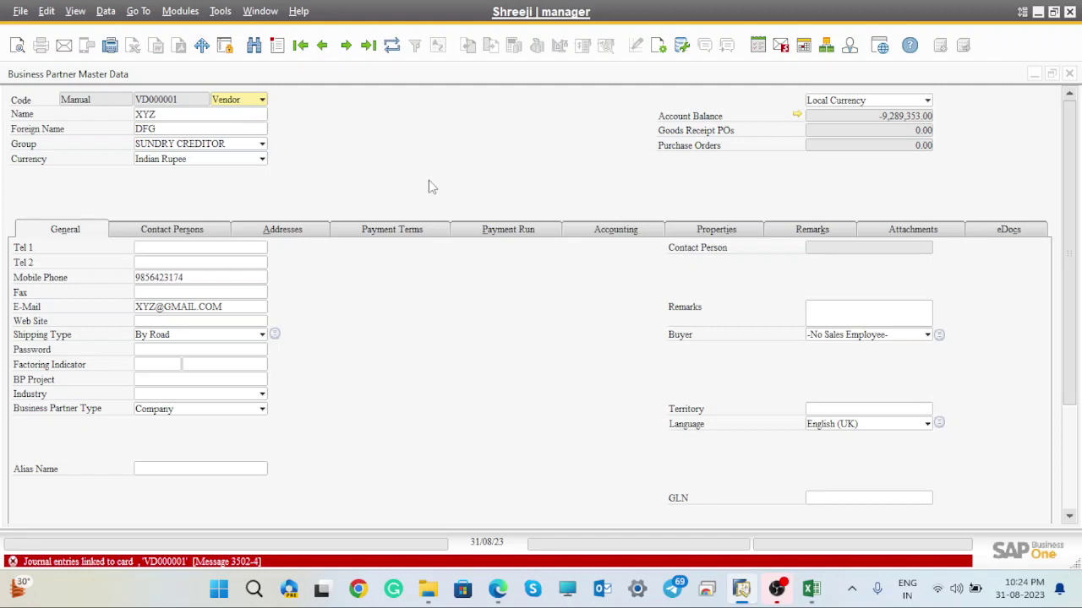
- Switch the form to find mode limited to customers and browse the last records
{"action": "key", "text": "ctrl+f"}
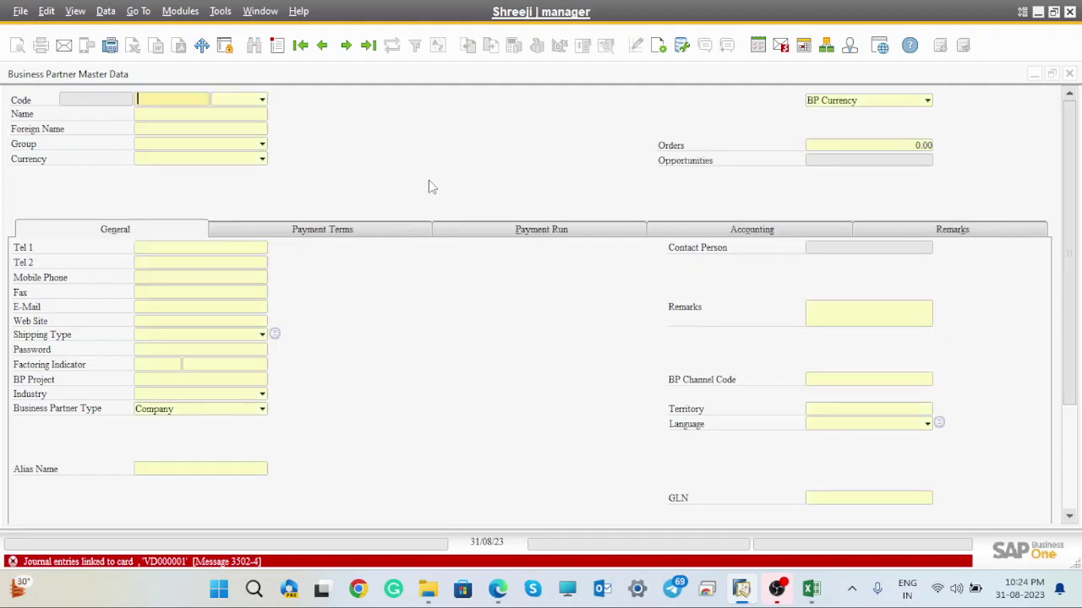
{"action": "left_click", "coordinate": [254, 99]}
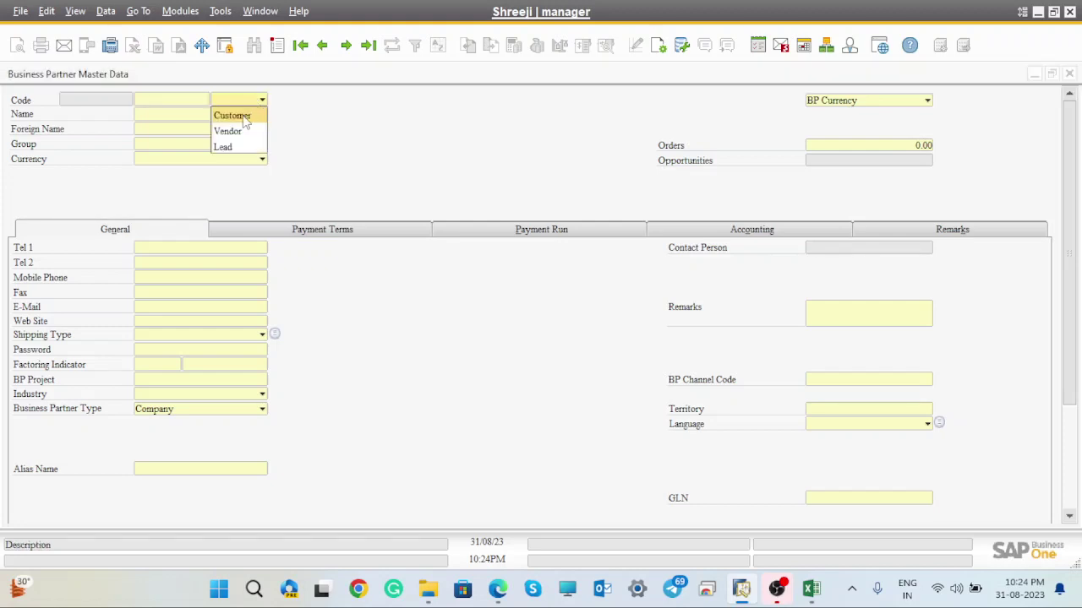
{"action": "left_click", "coordinate": [243, 119]}
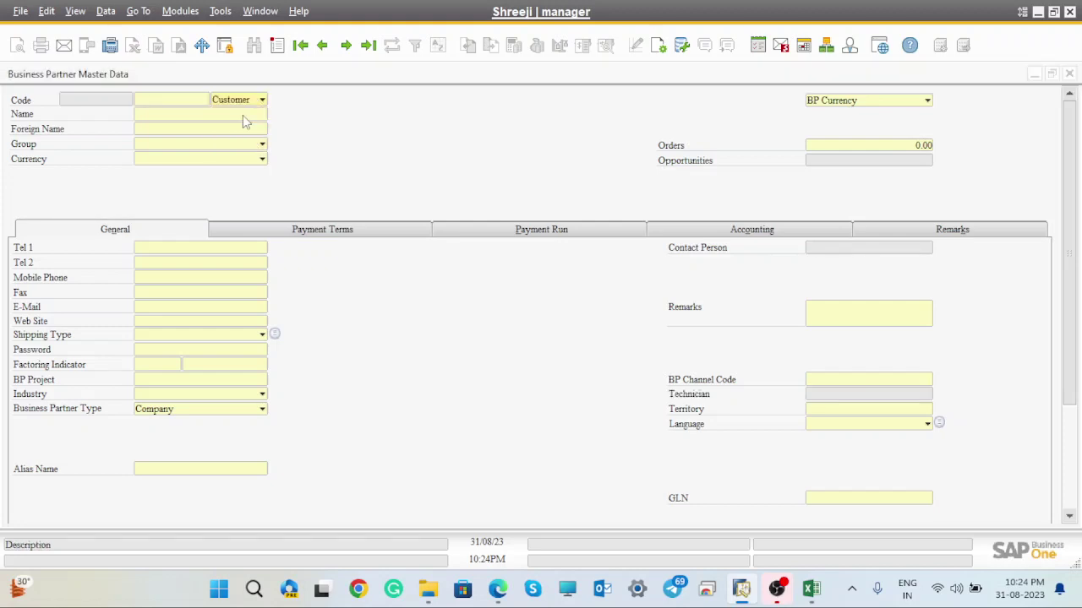
{"action": "left_click", "coordinate": [369, 47]}
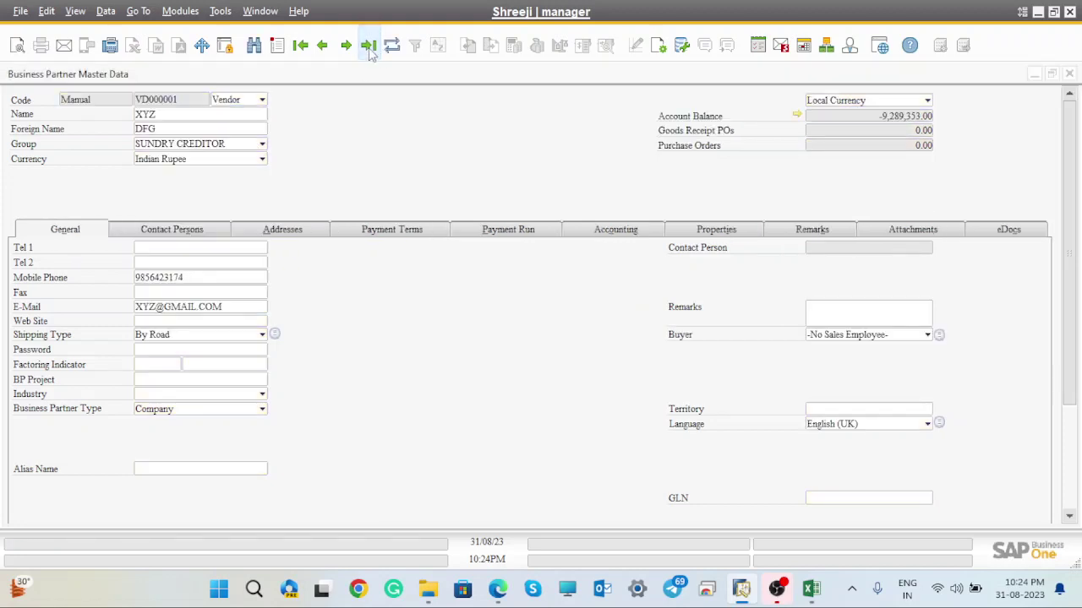
{"action": "left_click", "coordinate": [322, 47]}
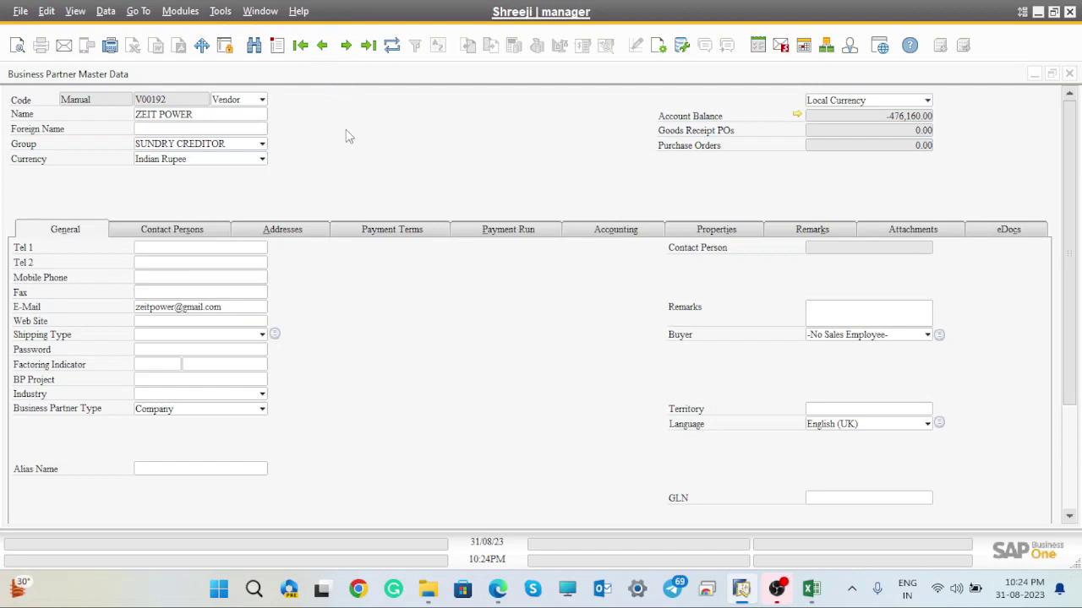
- Search customers with '*', open AARTEXX EXIMS PRIVATE LIMITED (balance 18,297,001.93), then close
{"action": "key", "text": "ctrl+f"}
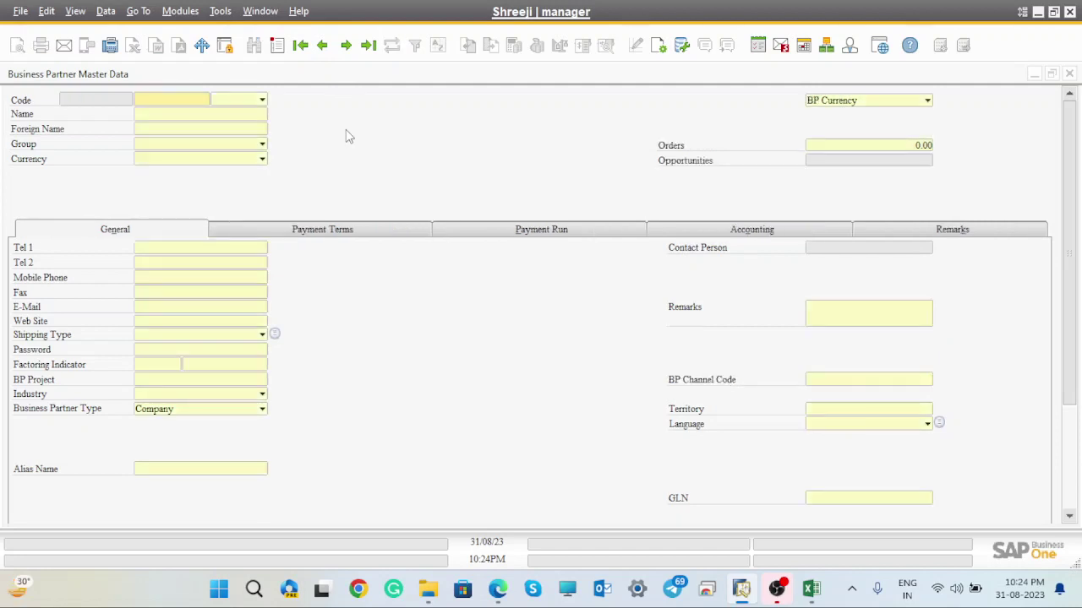
{"action": "type", "text": "*"}
{"action": "left_click", "coordinate": [261, 100]}
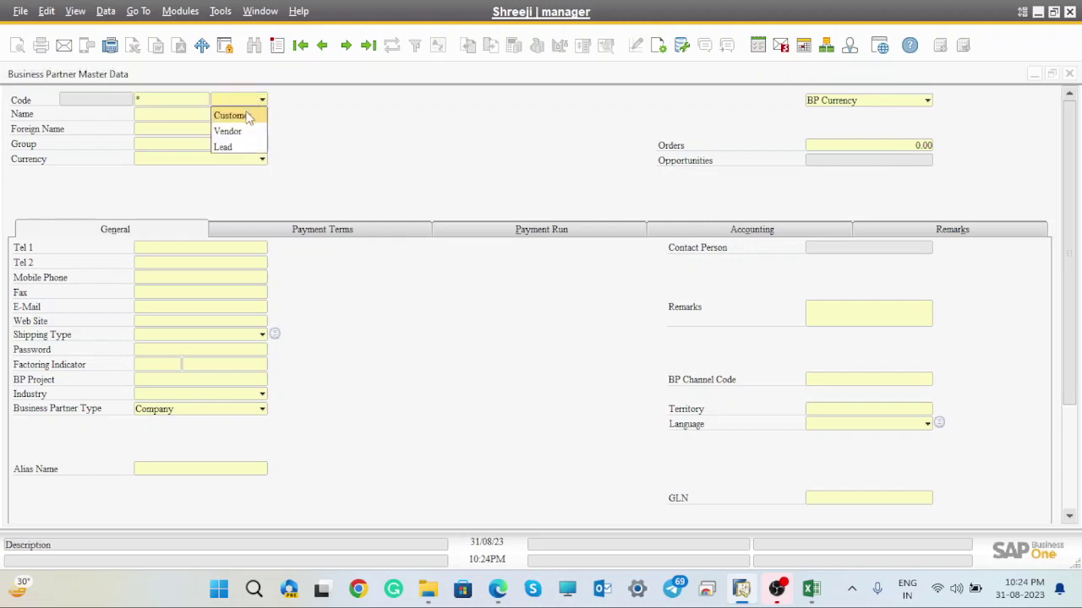
{"action": "left_click", "coordinate": [250, 117]}
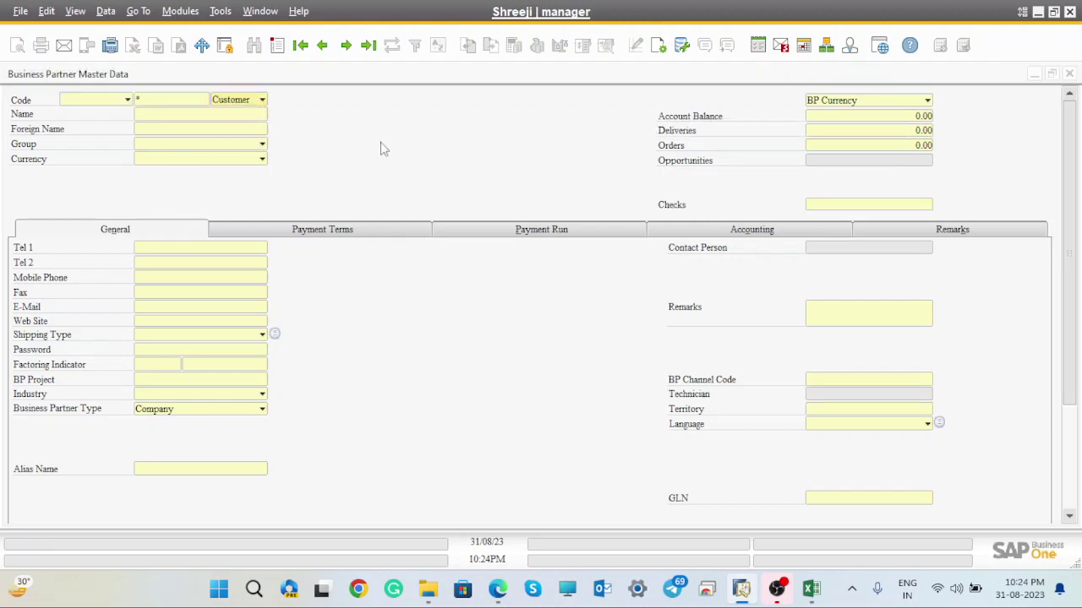
{"action": "key", "text": "Return"}
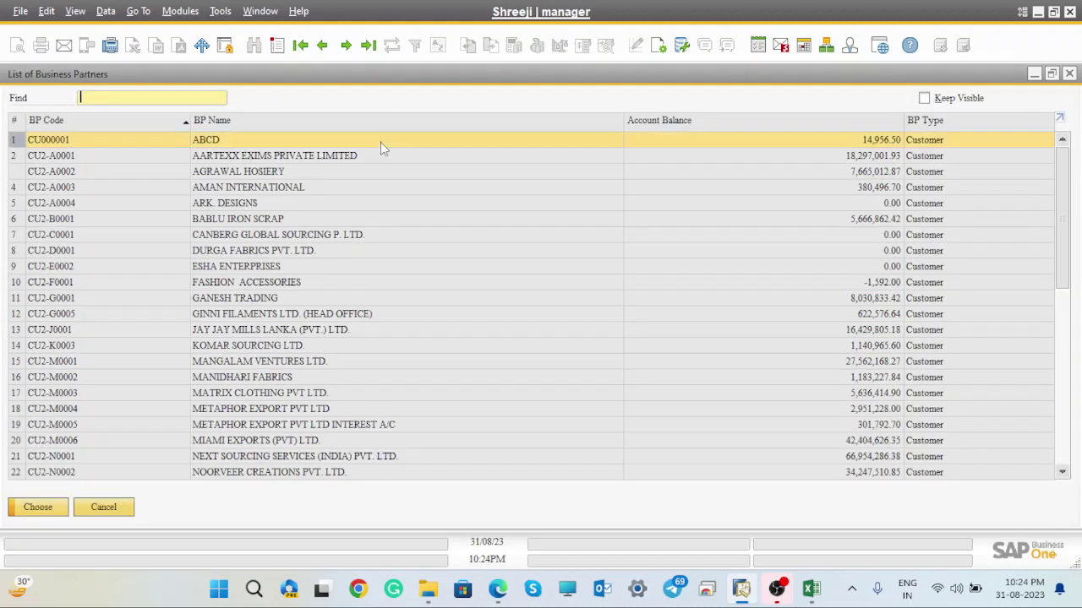
{"action": "left_click", "coordinate": [854, 159]}
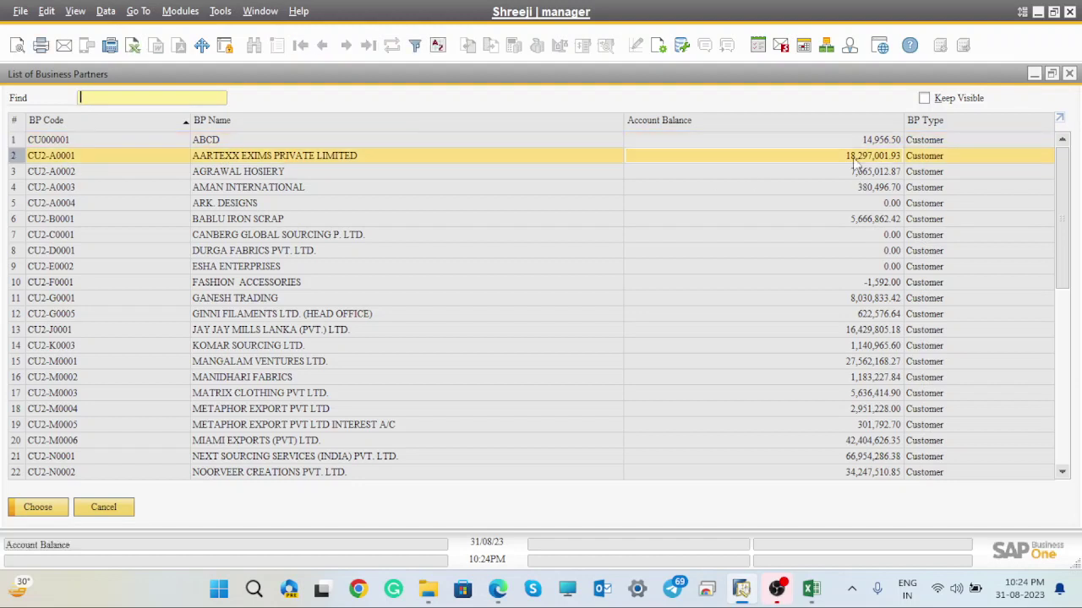
{"action": "left_click", "coordinate": [59, 511]}
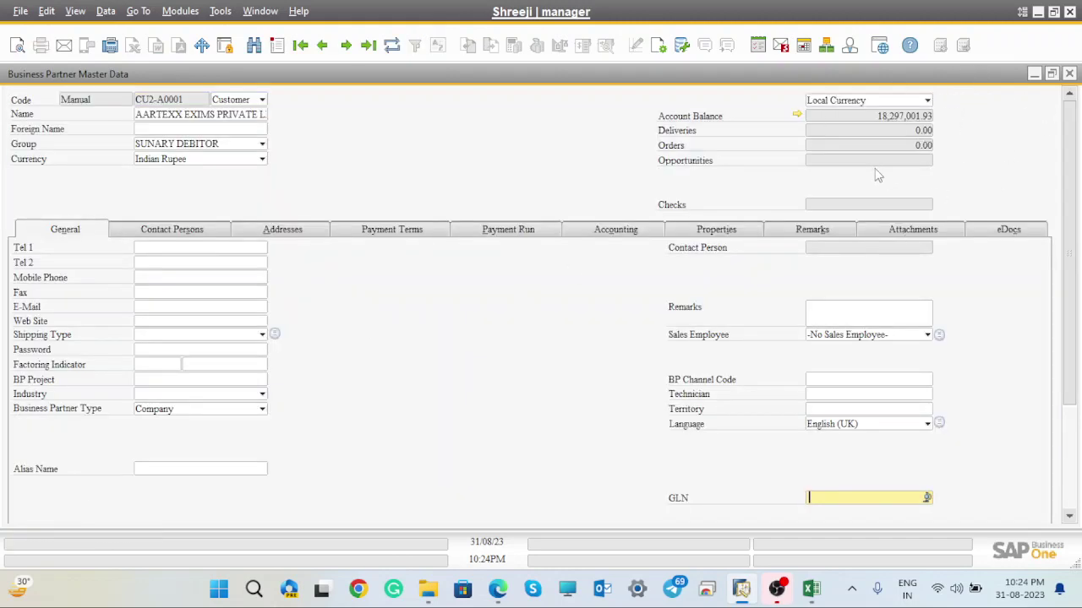
{"action": "left_click", "coordinate": [1070, 75]}
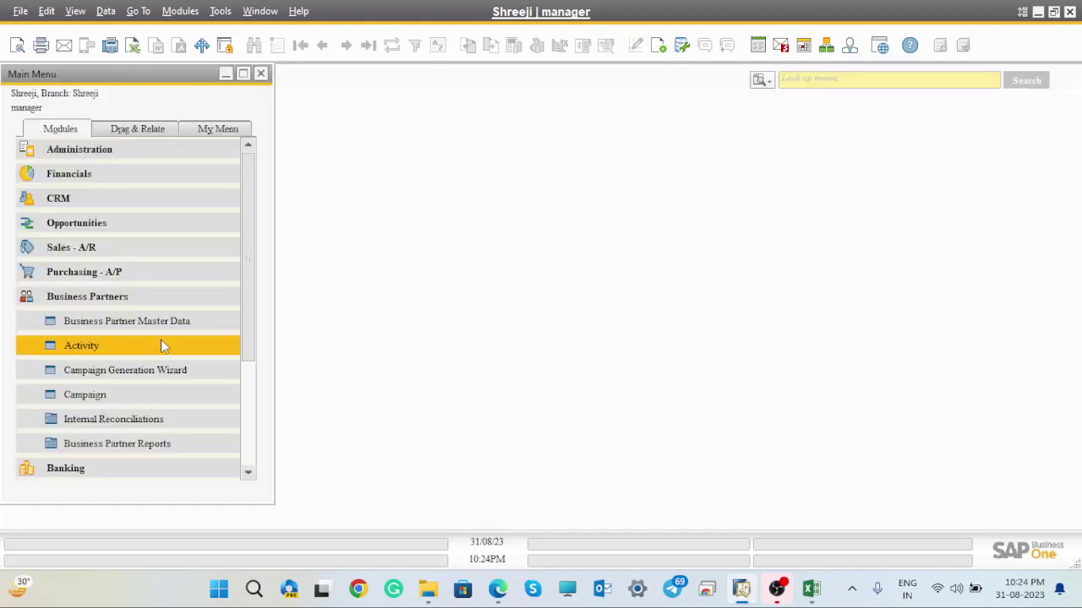
- Navigate Administration > System Initialization > Opening Balances > G/L Accounts Opening Balance
{"action": "left_click", "coordinate": [24, 302]}
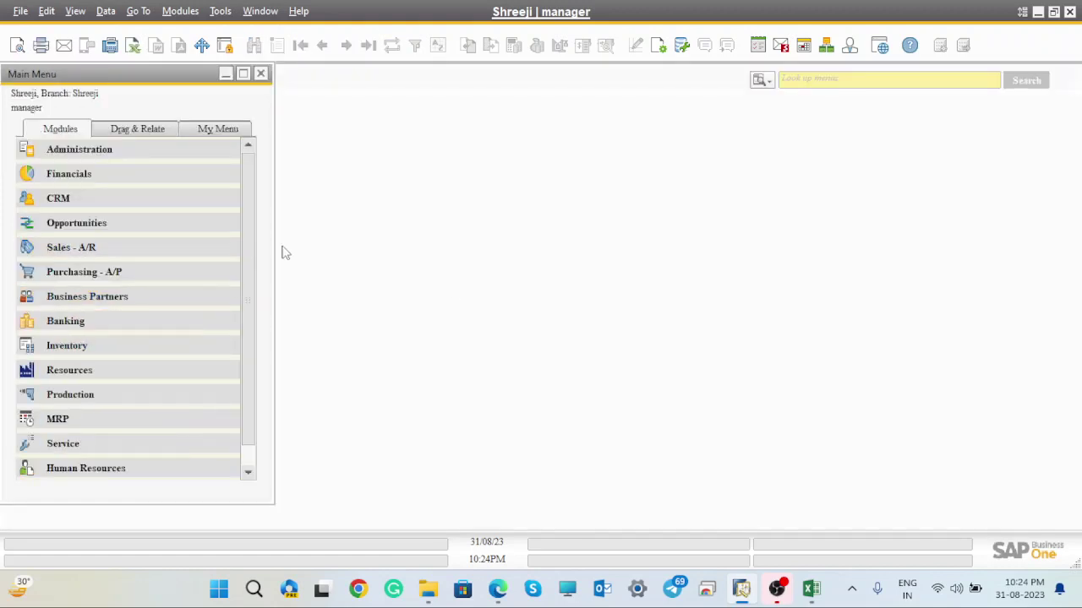
{"action": "left_click", "coordinate": [89, 149]}
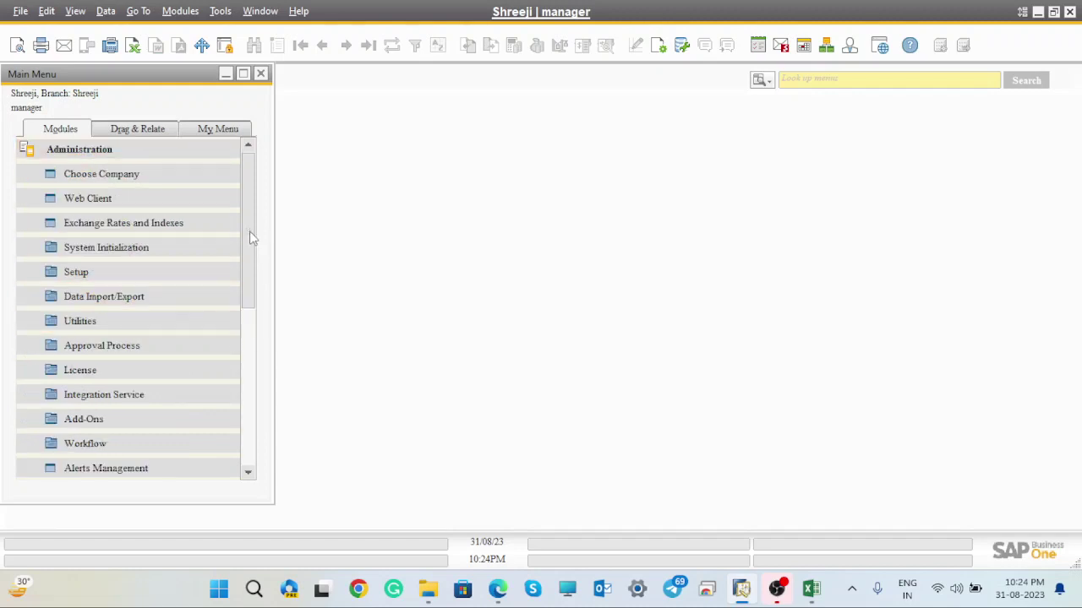
{"action": "mouse_move", "coordinate": [250, 231]}
{"action": "left_mouse_down"}
{"action": "mouse_move", "coordinate": [250, 310]}
{"action": "mouse_move", "coordinate": [253, 224]}
{"action": "left_mouse_up"}
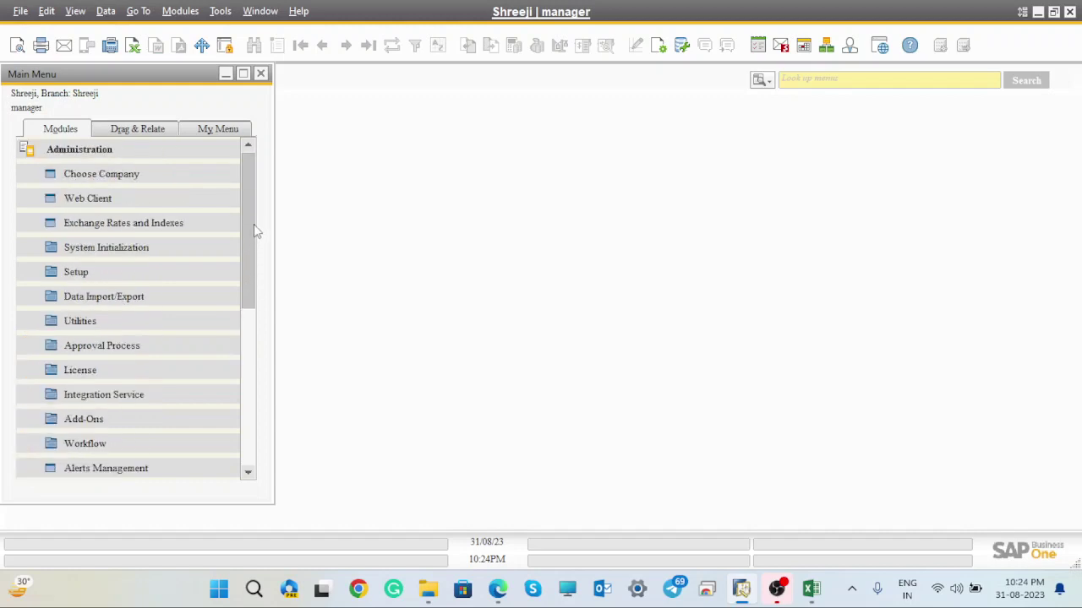
{"action": "left_click", "coordinate": [116, 248]}
{"action": "left_click_drag", "start_coordinate": [259, 230], "coordinate": [259, 266]}
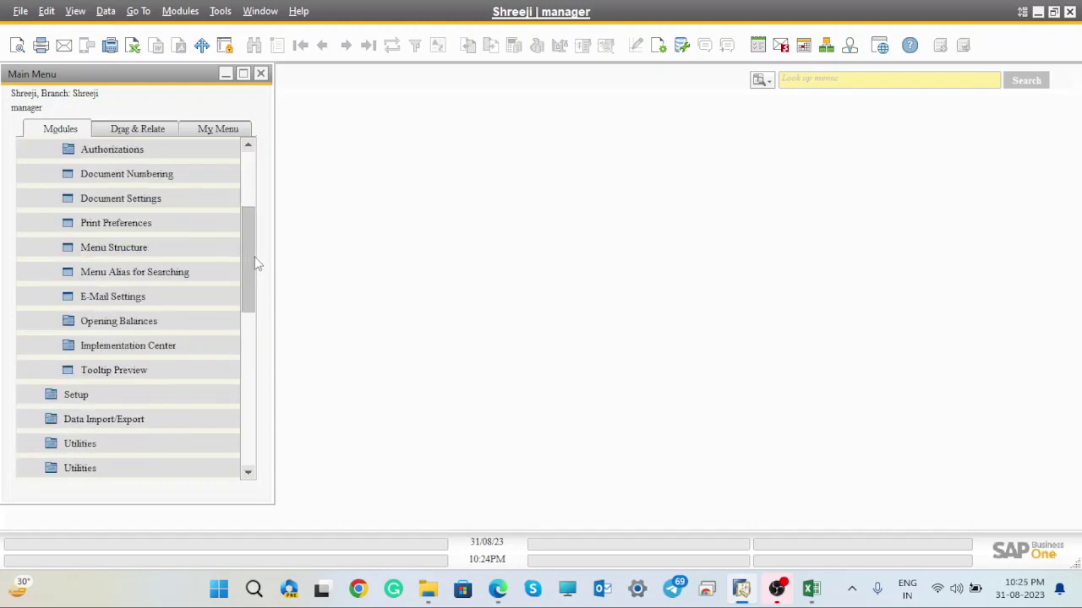
{"action": "left_click", "coordinate": [140, 317]}
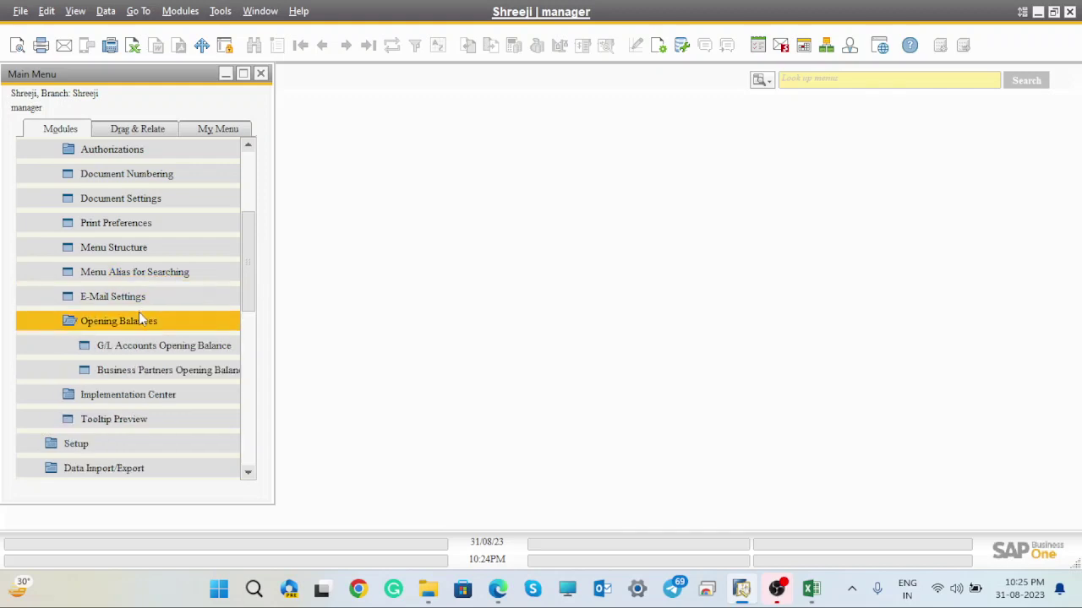
{"action": "left_click", "coordinate": [173, 348]}
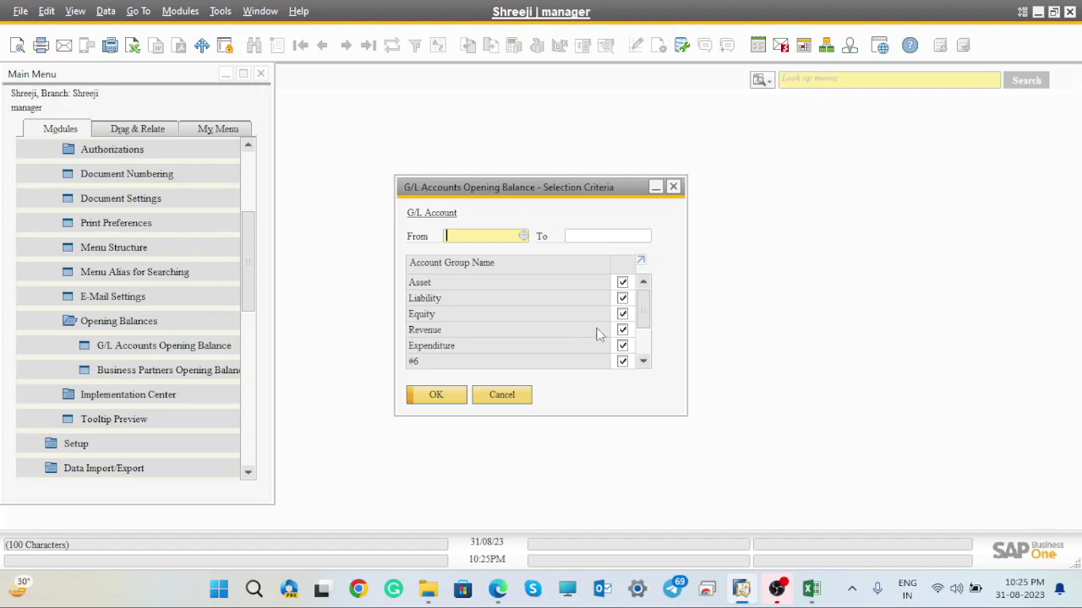
- Exclude Revenue, Expenditure and groups #6–#10, keeping Asset, Liability and Equity, and load the accounts
{"action": "left_click", "coordinate": [622, 331]}
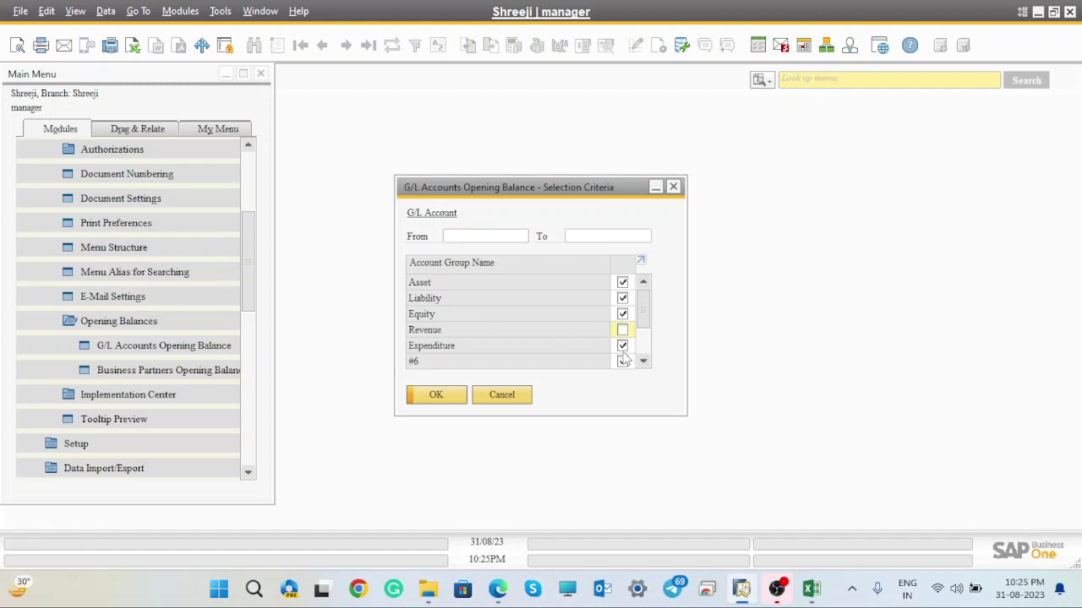
{"action": "left_click", "coordinate": [622, 347]}
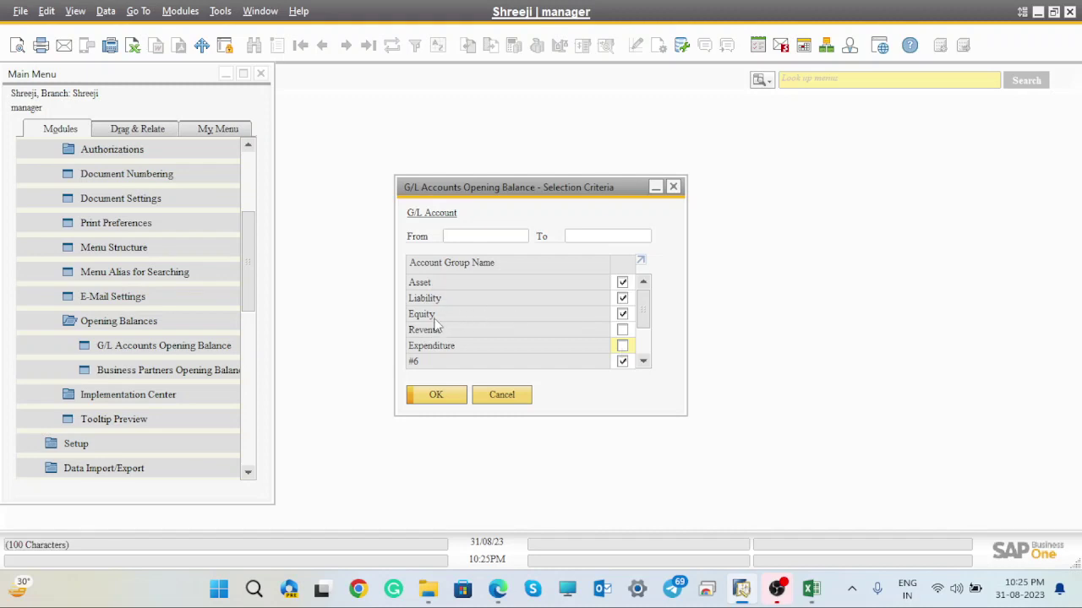
{"action": "left_click", "coordinate": [625, 363]}
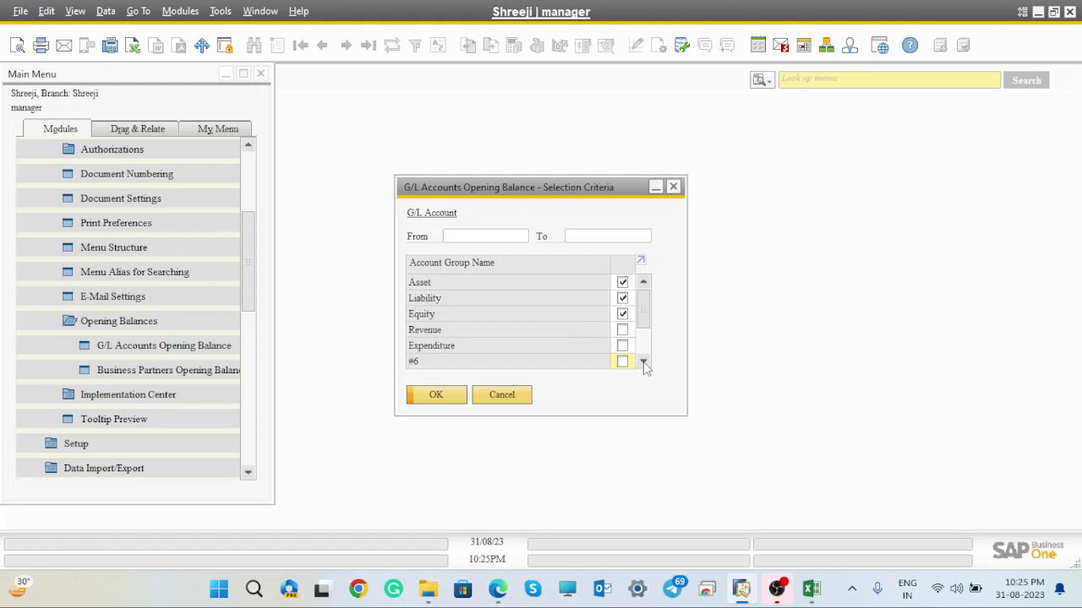
{"action": "double_click", "coordinate": [643, 362]}
{"action": "double_click", "coordinate": [643, 363]}
{"action": "left_click", "coordinate": [623, 315]}
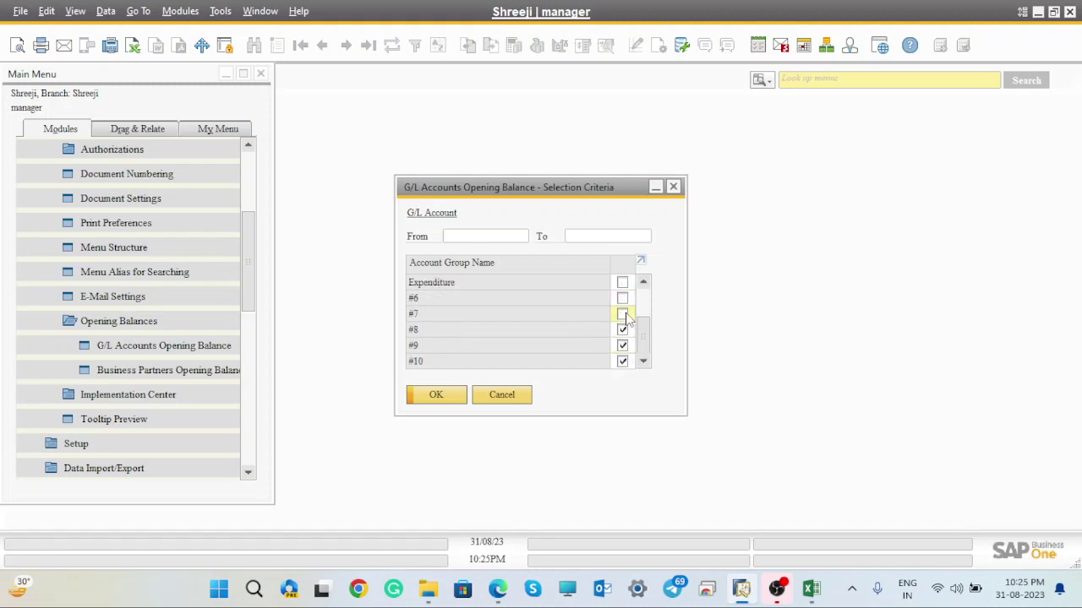
{"action": "left_click", "coordinate": [623, 330]}
{"action": "left_click", "coordinate": [623, 348]}
{"action": "left_click", "coordinate": [625, 362]}
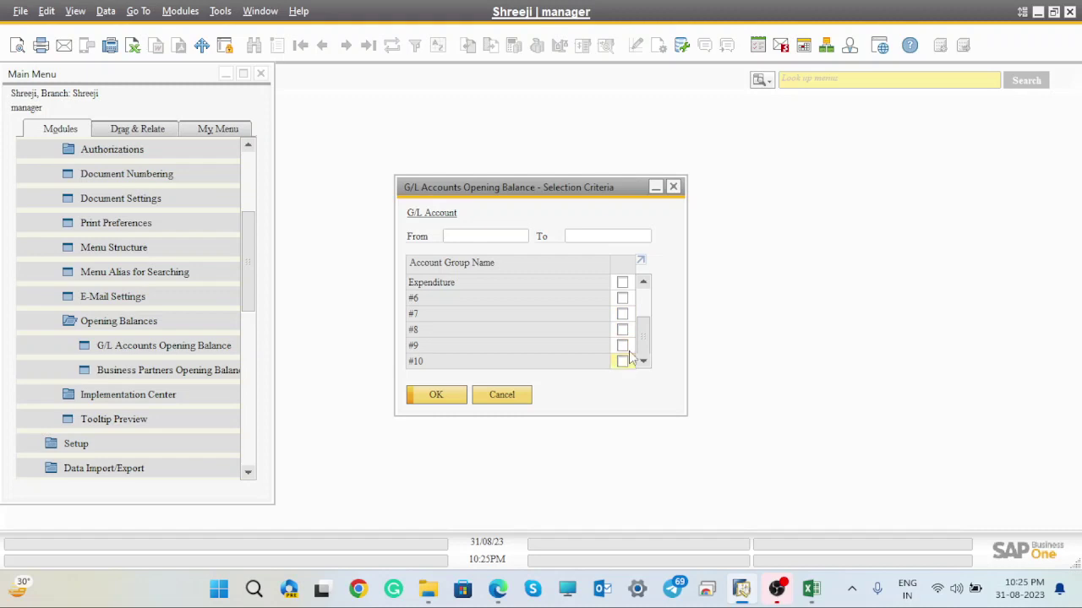
{"action": "left_click", "coordinate": [644, 282]}
{"action": "double_click", "coordinate": [644, 282]}
{"action": "left_click", "coordinate": [644, 282]}
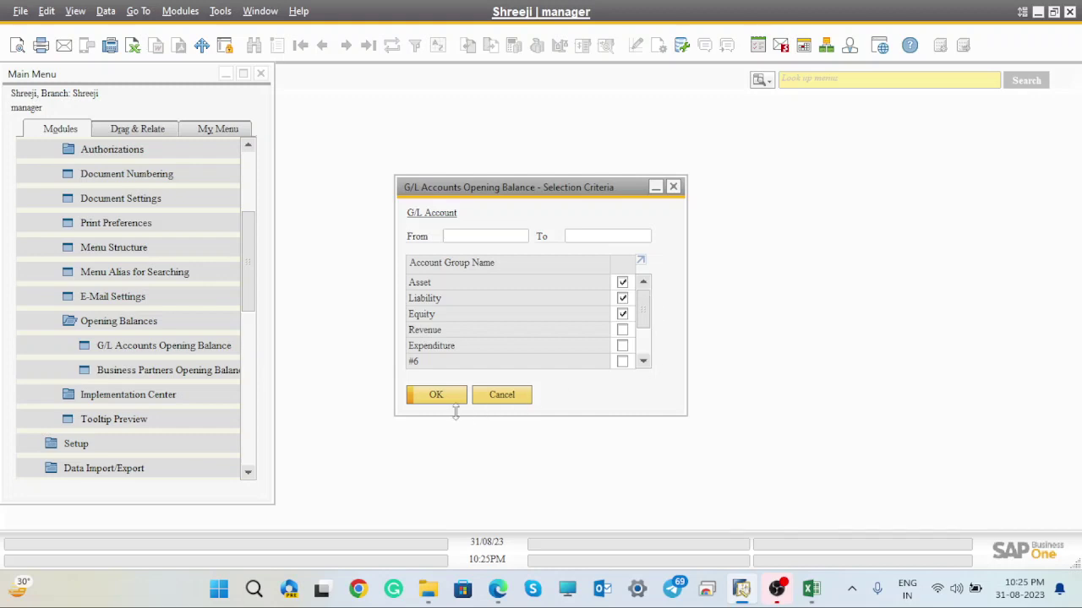
{"action": "left_click", "coordinate": [436, 397]}
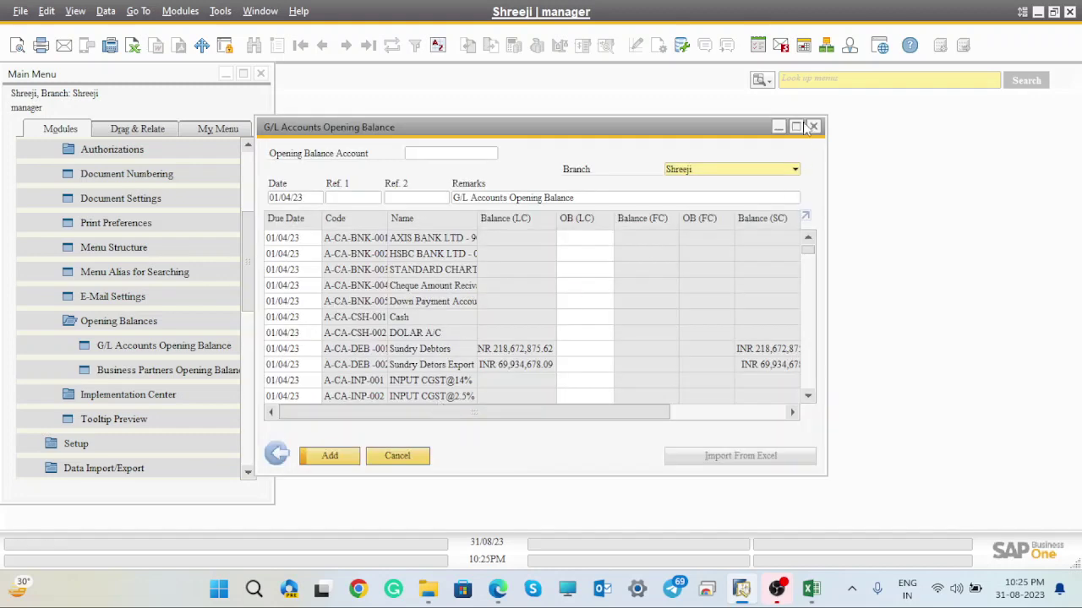
- Maximize the opening balance window, scroll back to the first bank accounts and focus OB (LC)
{"action": "left_click", "coordinate": [795, 126]}
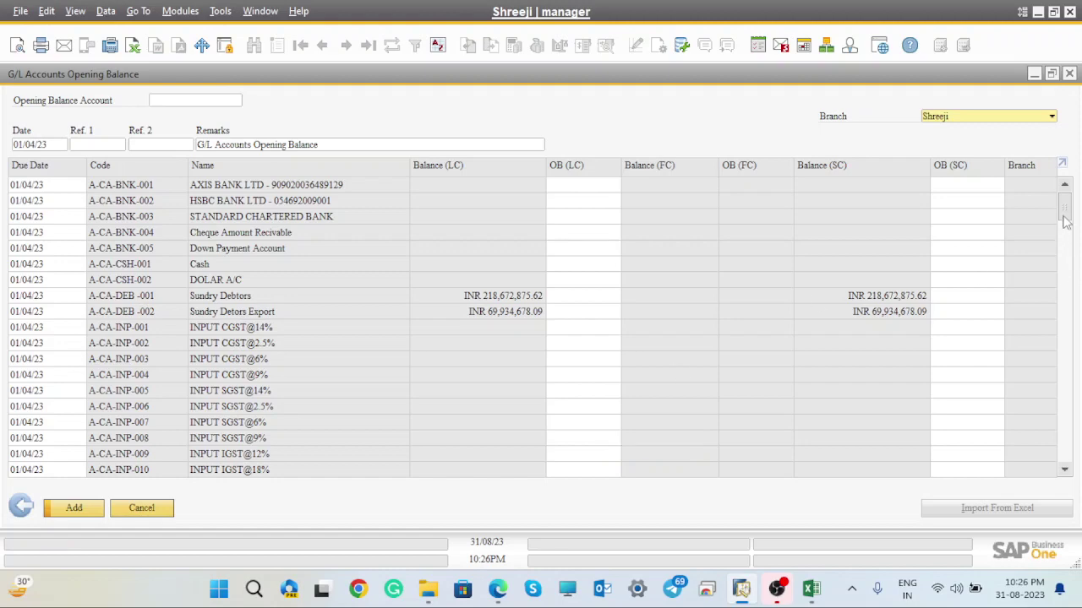
{"action": "left_click_drag", "start_coordinate": [1065, 207], "coordinate": [1078, 100]}
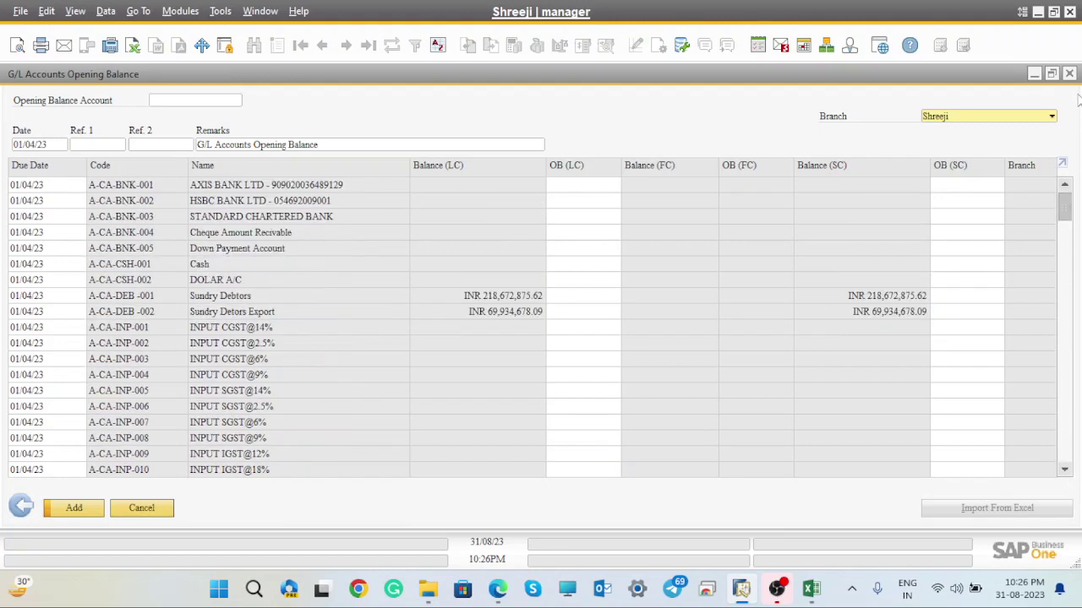
{"action": "left_click", "coordinate": [1042, 17]}
{"action": "left_click_drag", "start_coordinate": [1071, 201], "coordinate": [1078, 274]}
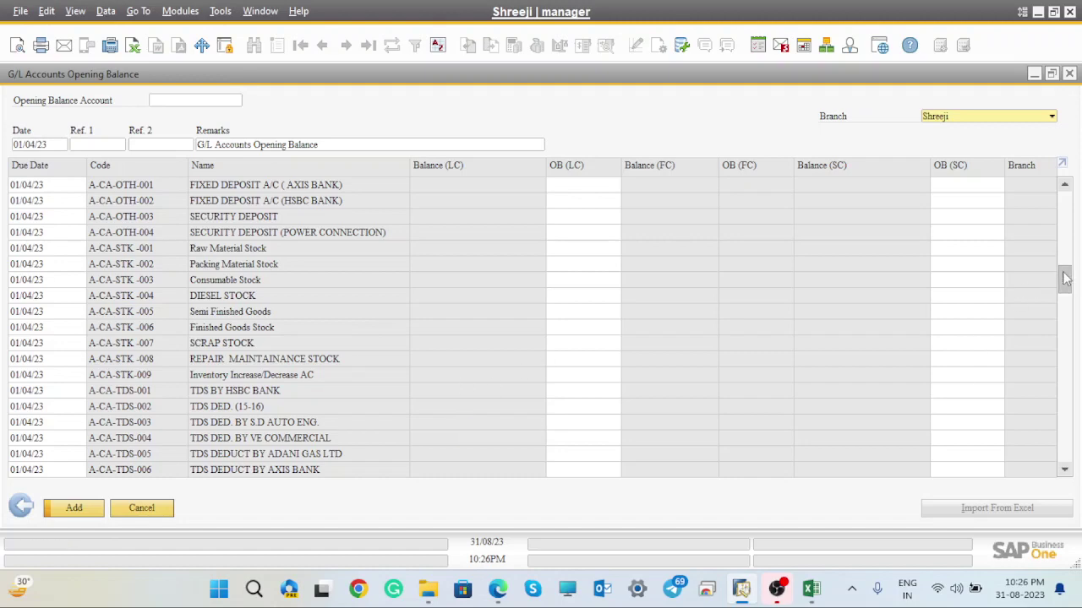
{"action": "left_click_drag", "start_coordinate": [1065, 279], "coordinate": [1079, 138]}
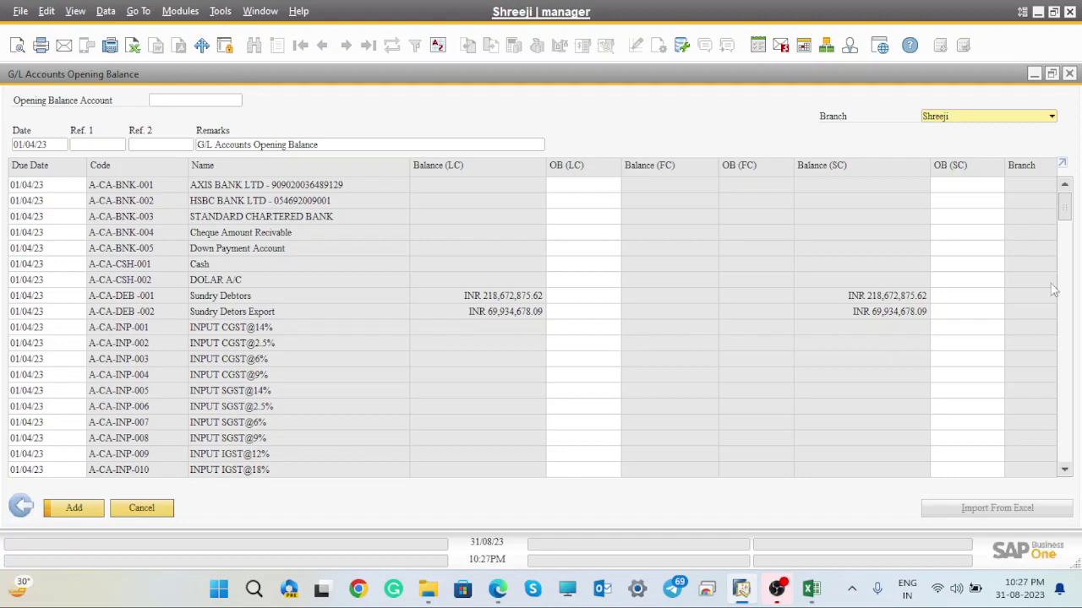
{"action": "left_click_drag", "start_coordinate": [1062, 215], "coordinate": [1079, 408]}
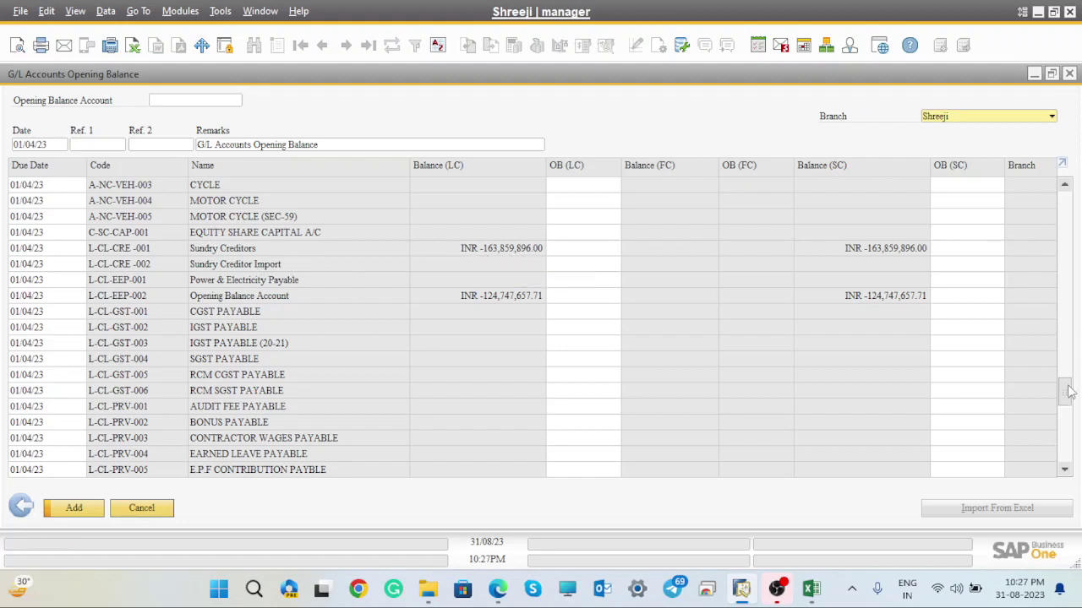
{"action": "left_click_drag", "start_coordinate": [1066, 384], "coordinate": [1064, 201]}
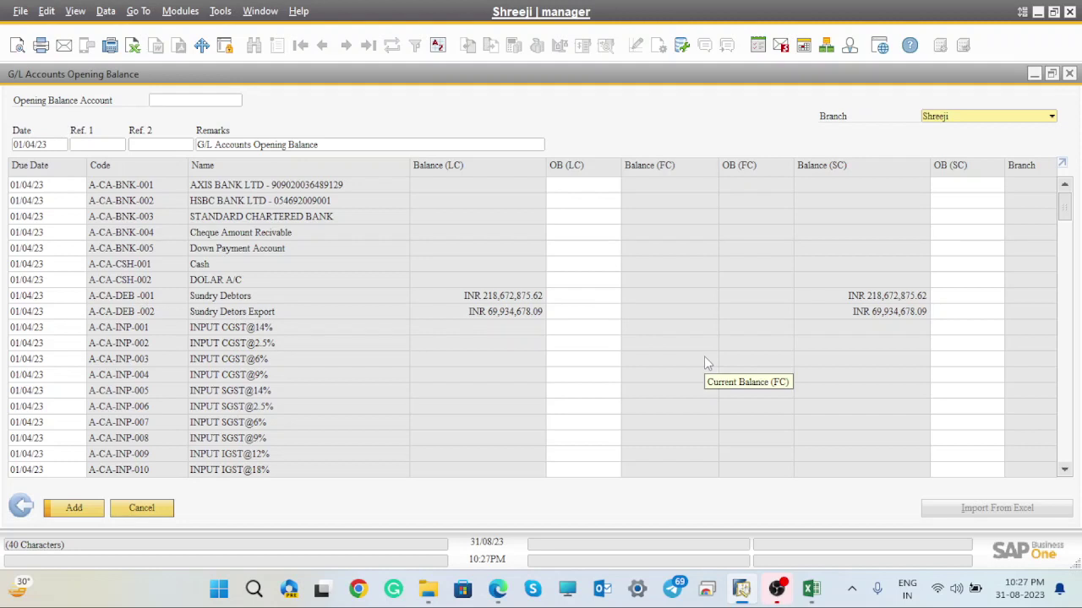
{"action": "left_click", "coordinate": [568, 425]}
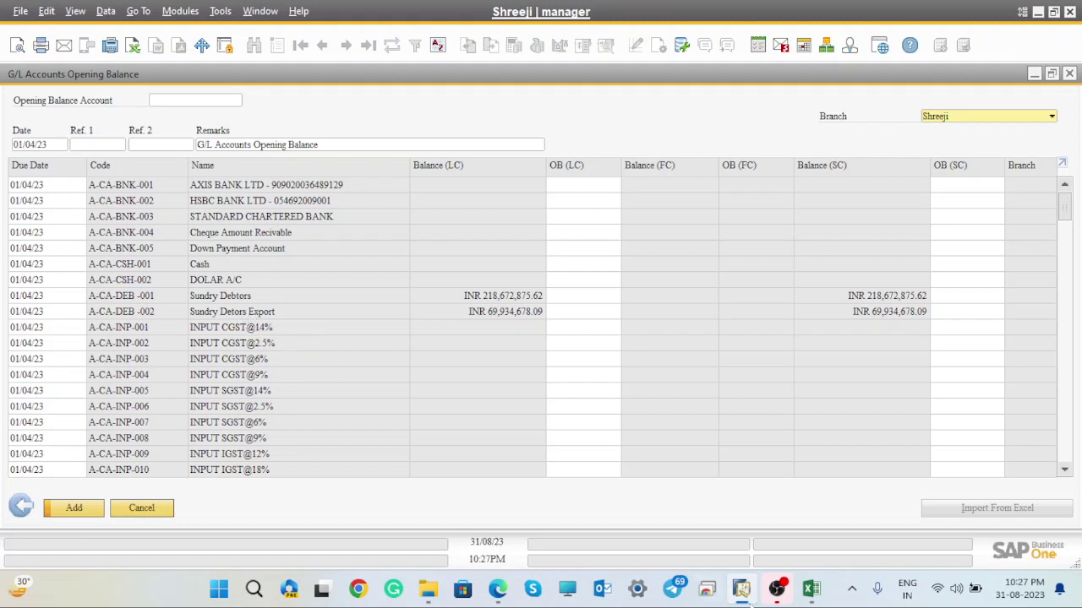
- Close the vendor opening balance workbook and minimize SAP Business One
{"action": "mouse_move", "coordinate": [813, 590]}
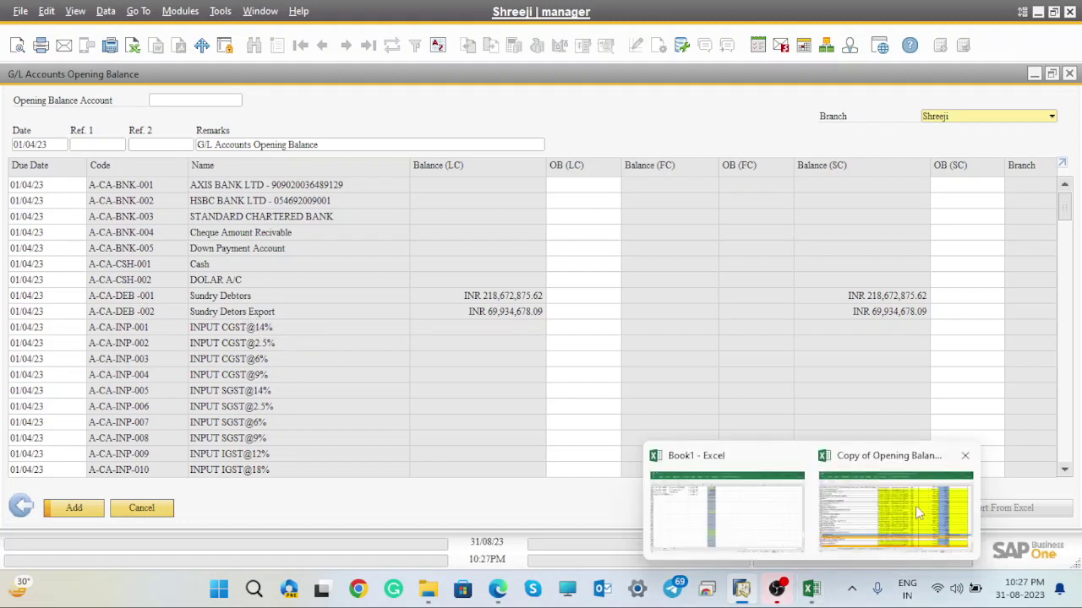
{"action": "left_click", "coordinate": [900, 507]}
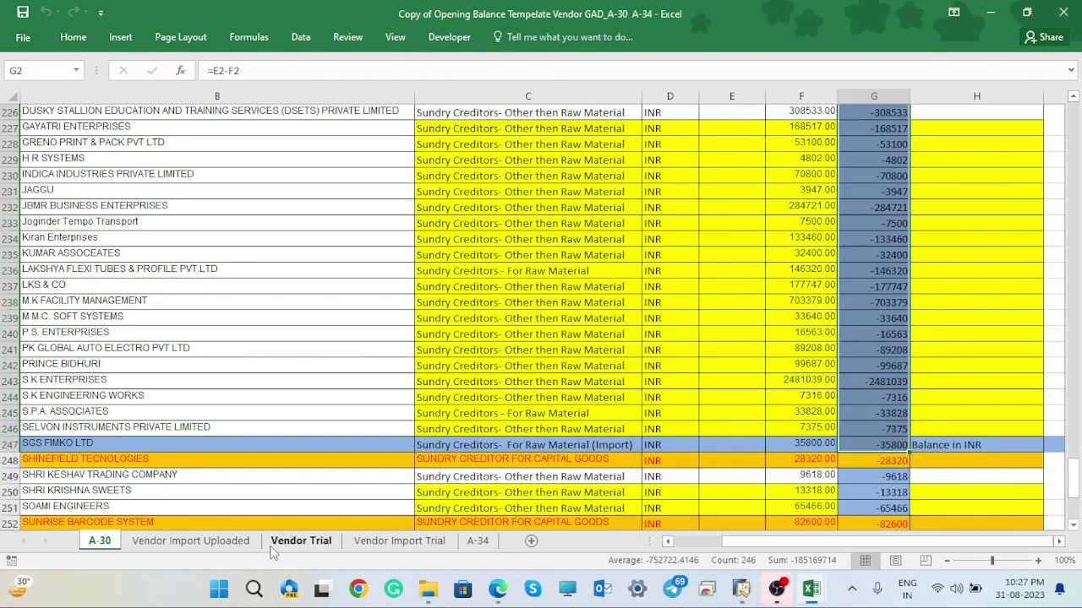
{"action": "left_click", "coordinate": [1066, 13]}
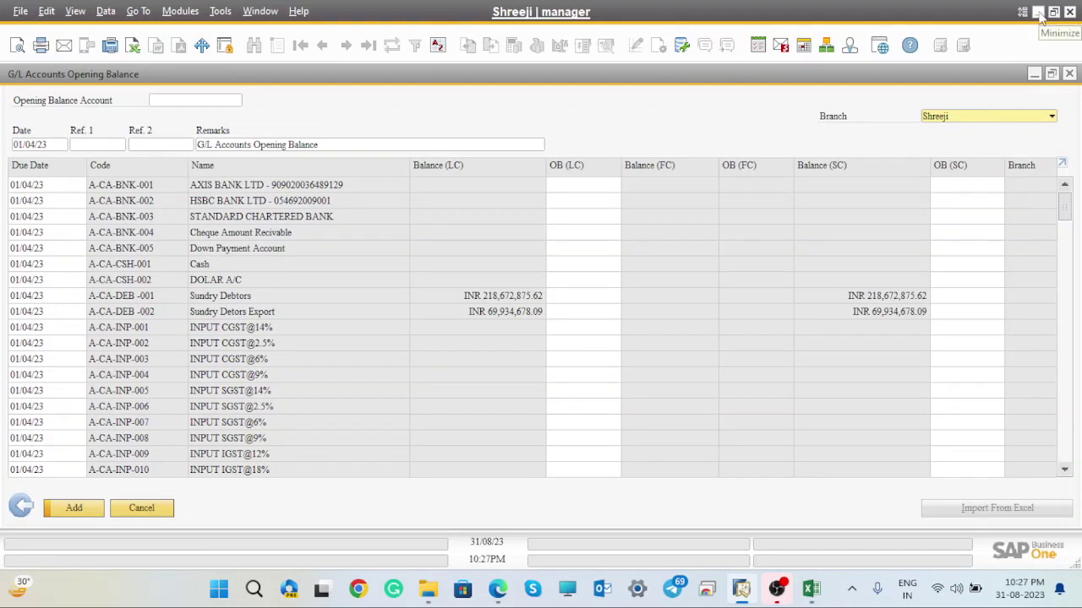
{"action": "left_click", "coordinate": [1040, 12]}
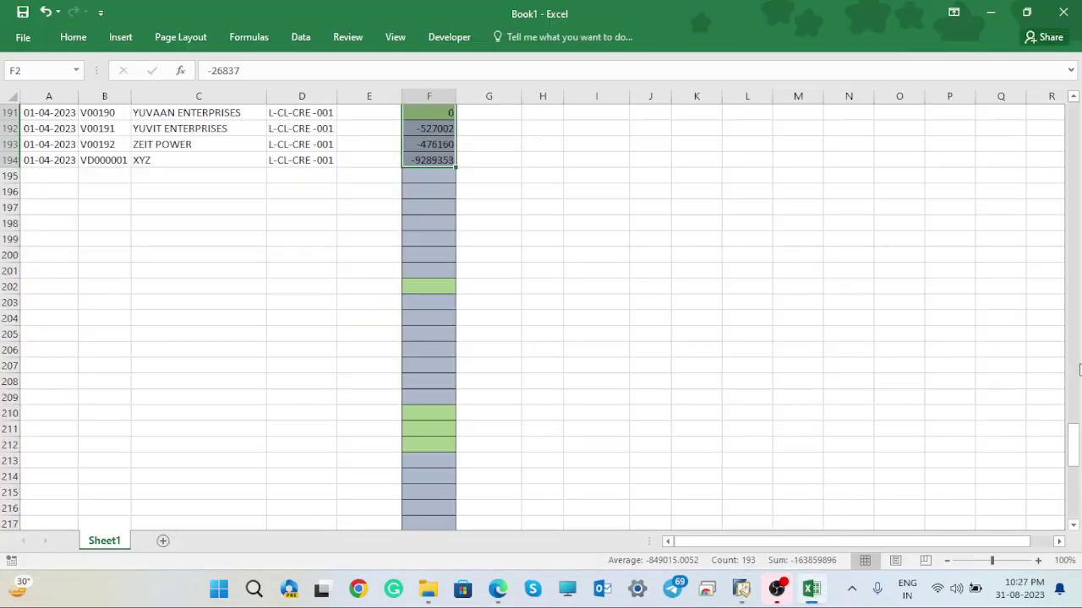
- Close Book1 without saving its changes
{"action": "left_click_drag", "start_coordinate": [1074, 446], "coordinate": [1079, 52]}
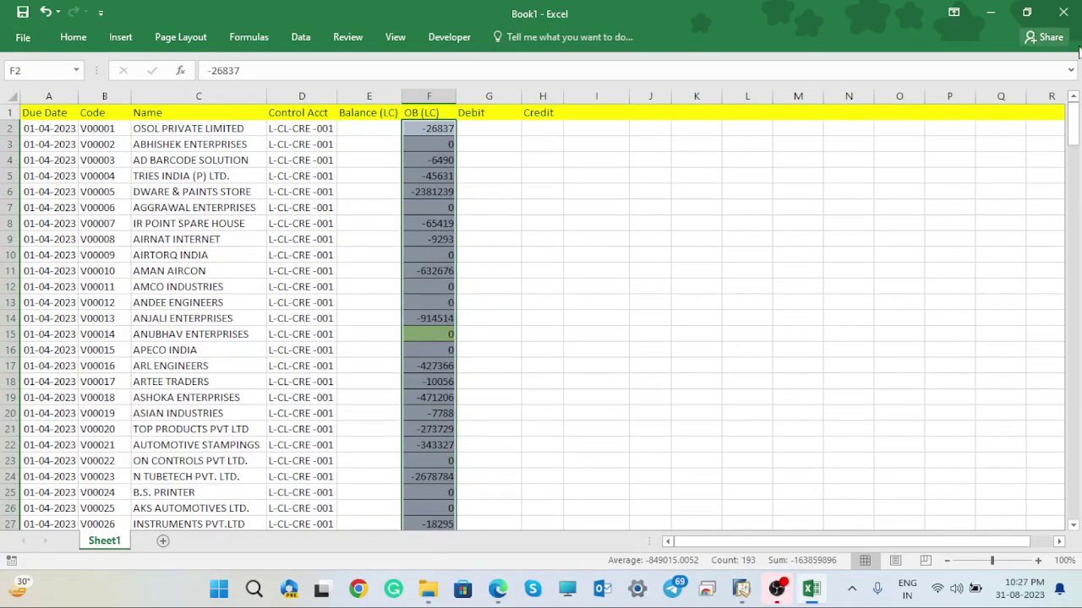
{"action": "left_click", "coordinate": [1068, 17]}
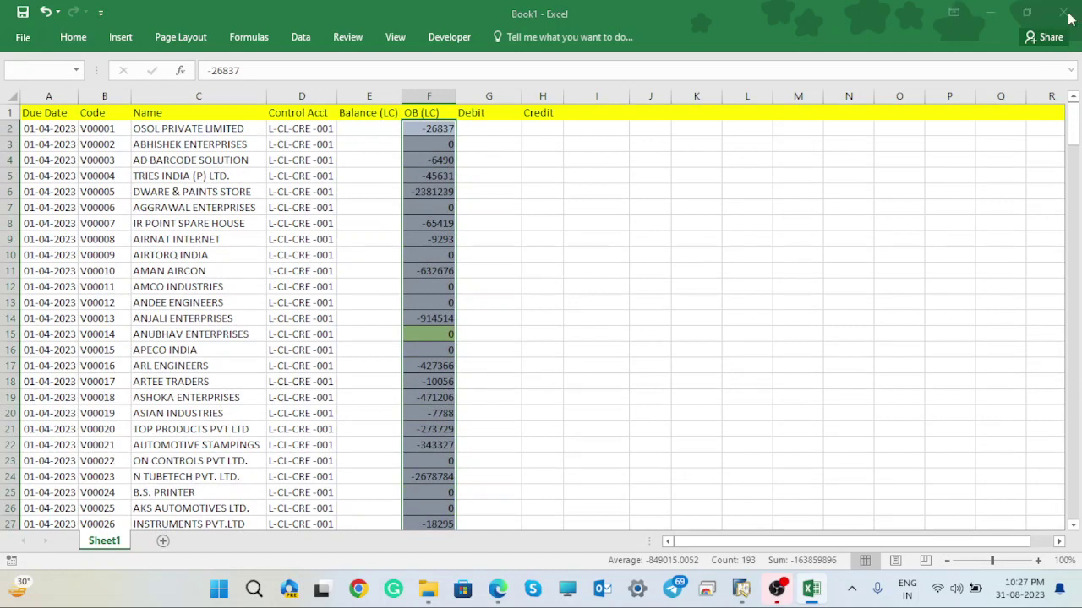
{"action": "left_click", "coordinate": [519, 326]}
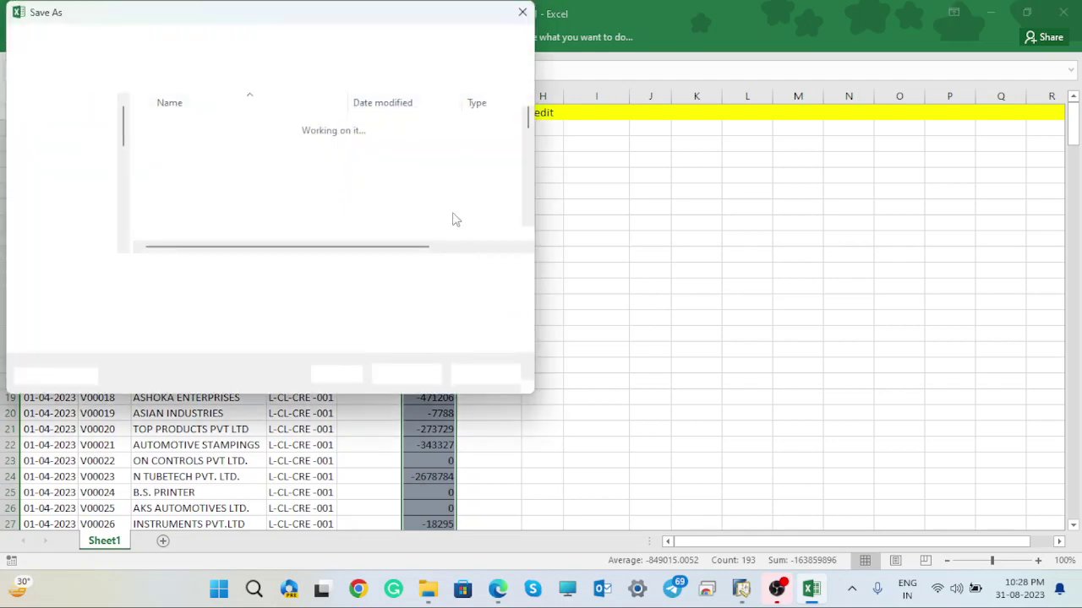
{"action": "left_click", "coordinate": [522, 13]}
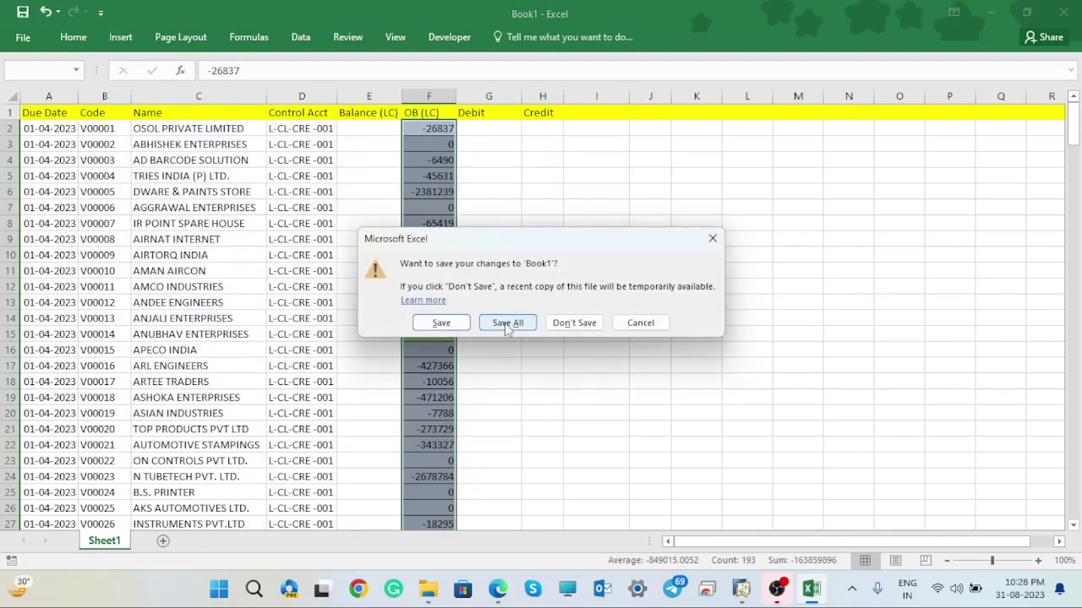
{"action": "left_click", "coordinate": [580, 323]}
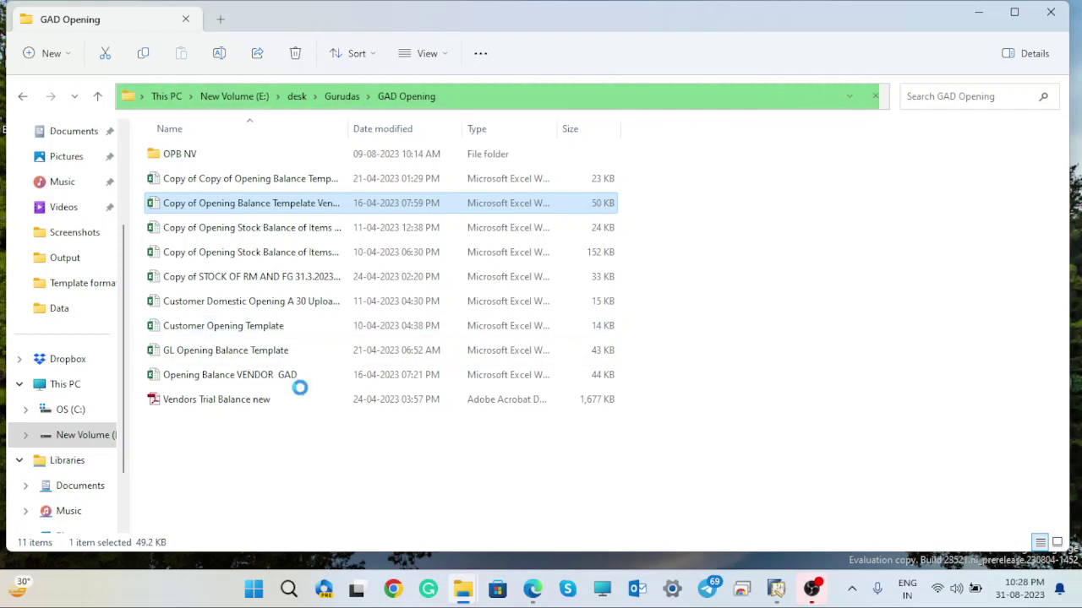
- Open the GL Opening Balance Template workbook from the GAD Opening folder
{"action": "left_click", "coordinate": [236, 352]}
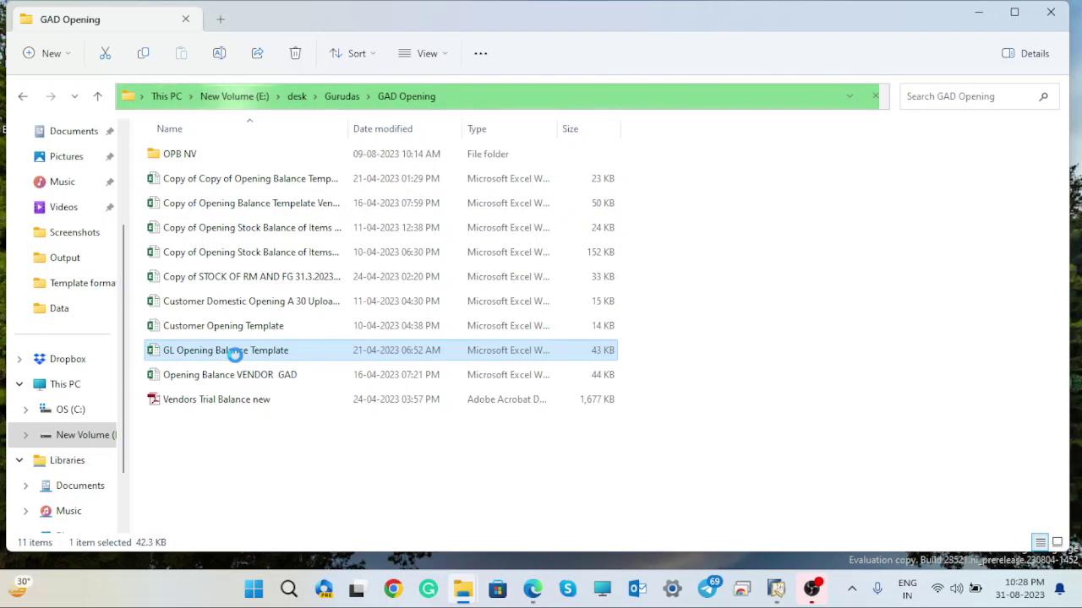
{"action": "double_click", "coordinate": [236, 351]}
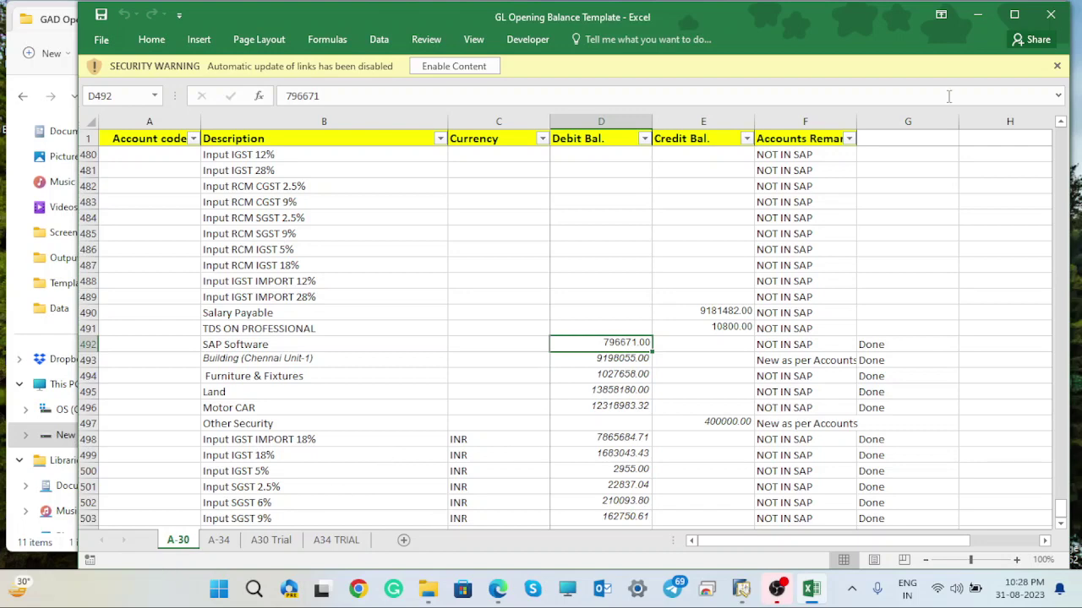
- Maximize Excel and review the A-34 sheet before returning to A-30
{"action": "left_click", "coordinate": [1014, 14]}
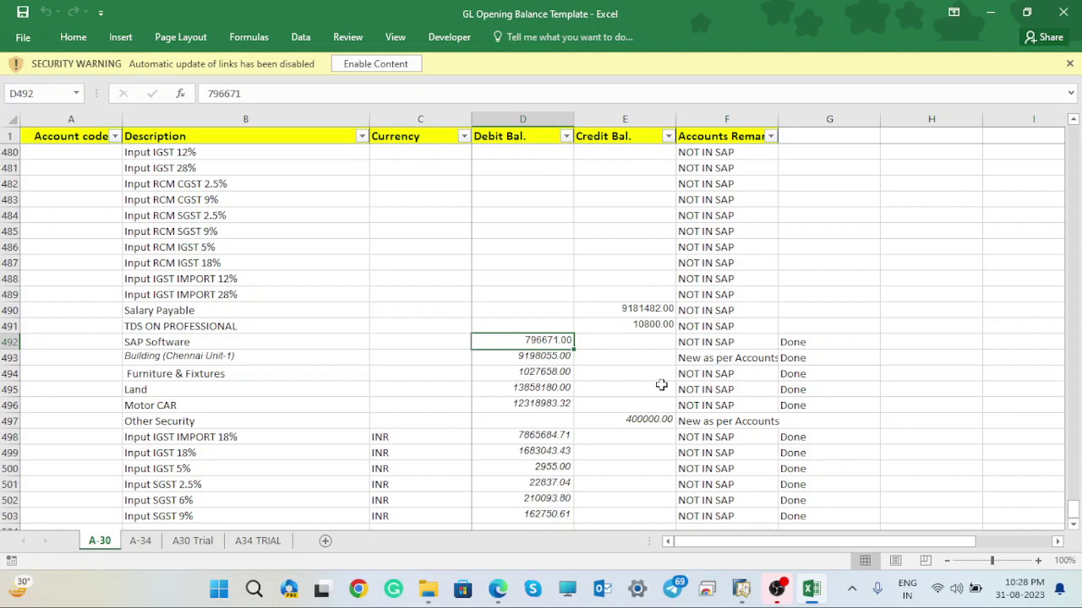
{"action": "left_click_drag", "start_coordinate": [1077, 517], "coordinate": [1075, 56]}
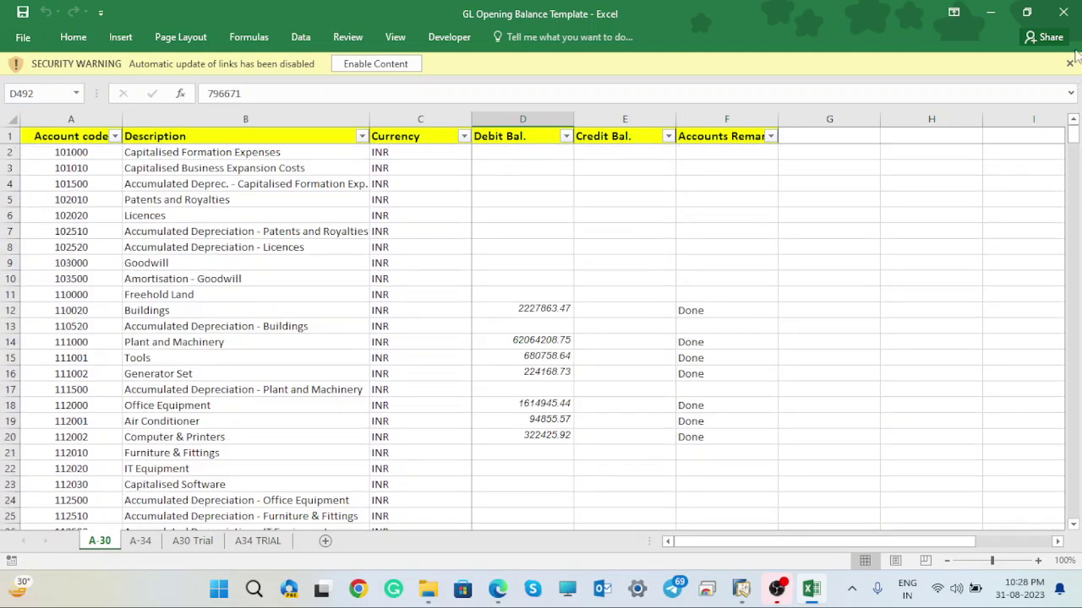
{"action": "left_click", "coordinate": [141, 545]}
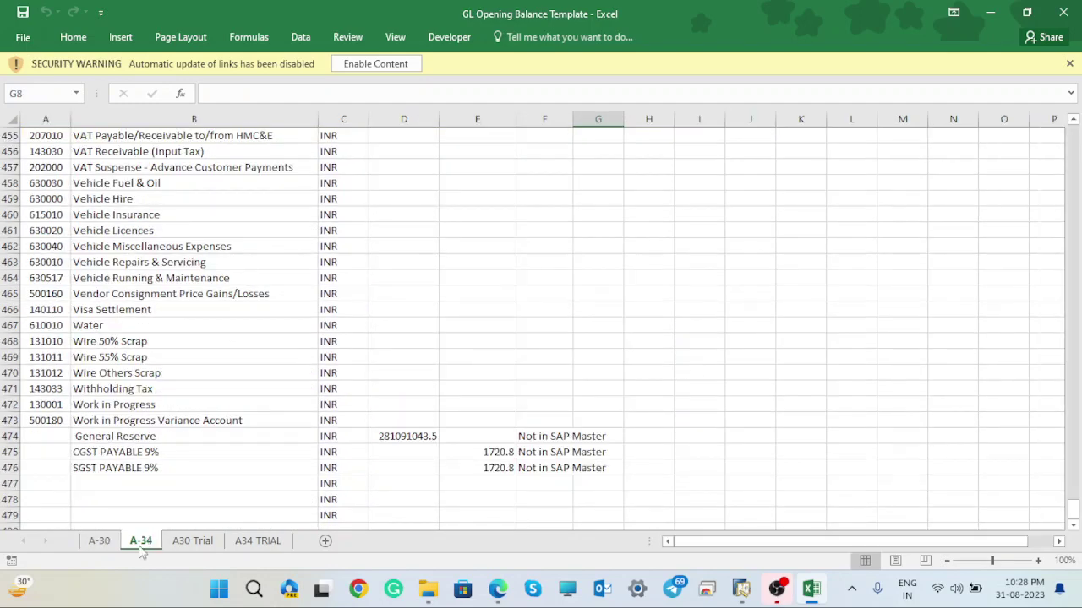
{"action": "left_click_drag", "start_coordinate": [1075, 514], "coordinate": [1078, 115]}
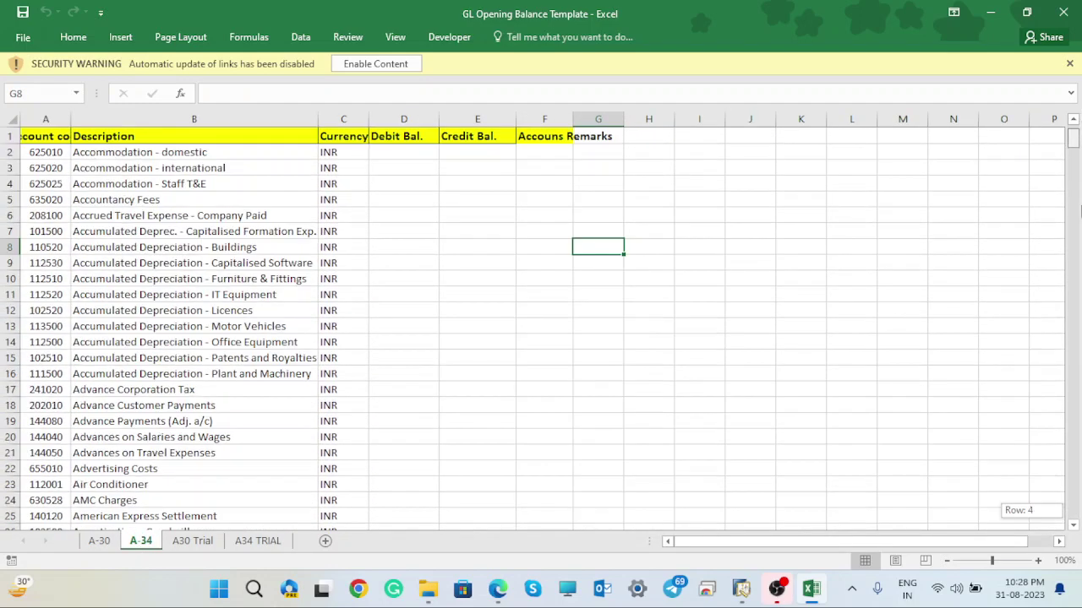
{"action": "left_click_drag", "start_coordinate": [1079, 212], "coordinate": [1076, 509]}
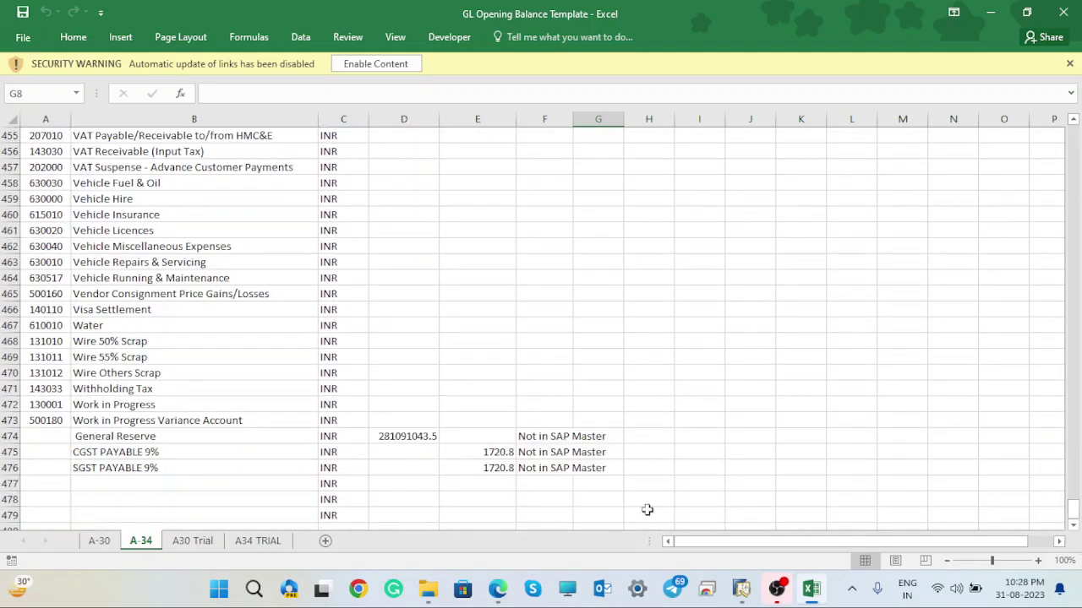
{"action": "left_click", "coordinate": [98, 540]}
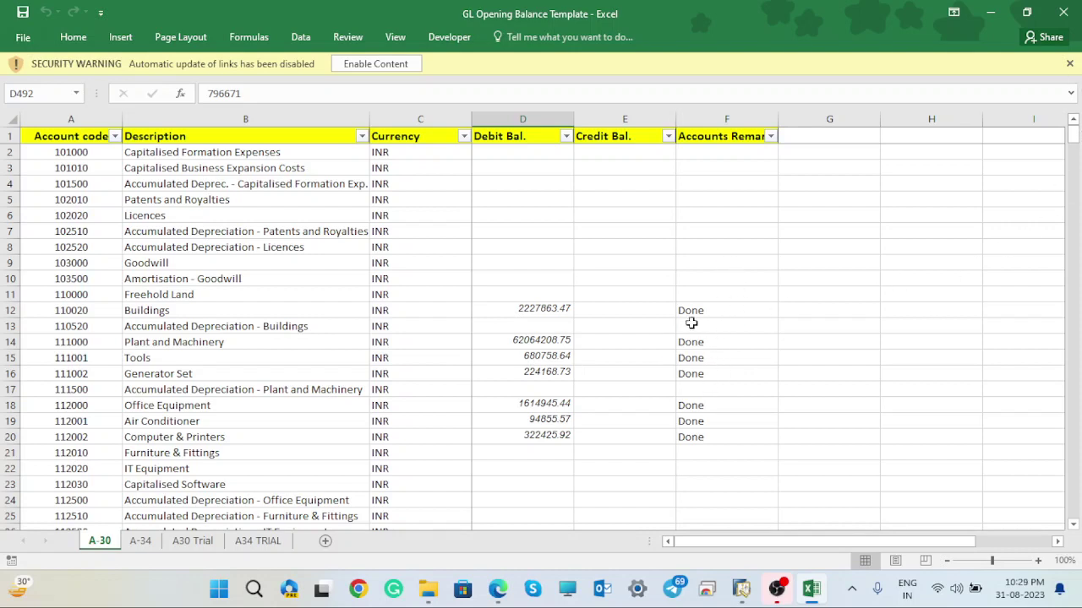
- Delete the Done remarks in column F from F12 downward
{"action": "left_click_drag", "start_coordinate": [700, 311], "coordinate": [735, 599]}
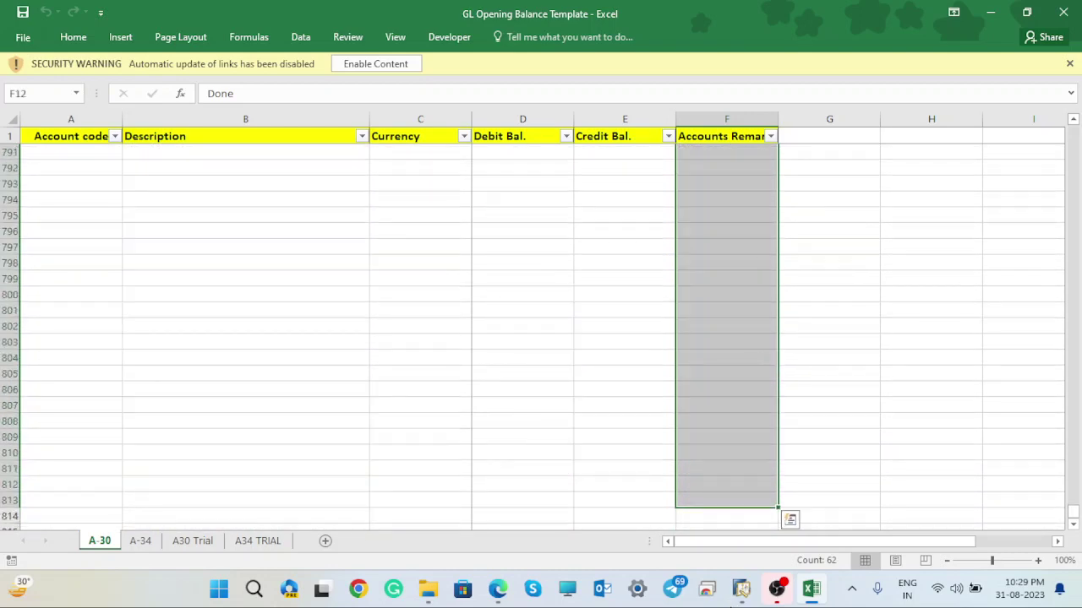
{"action": "key", "text": "Delete"}
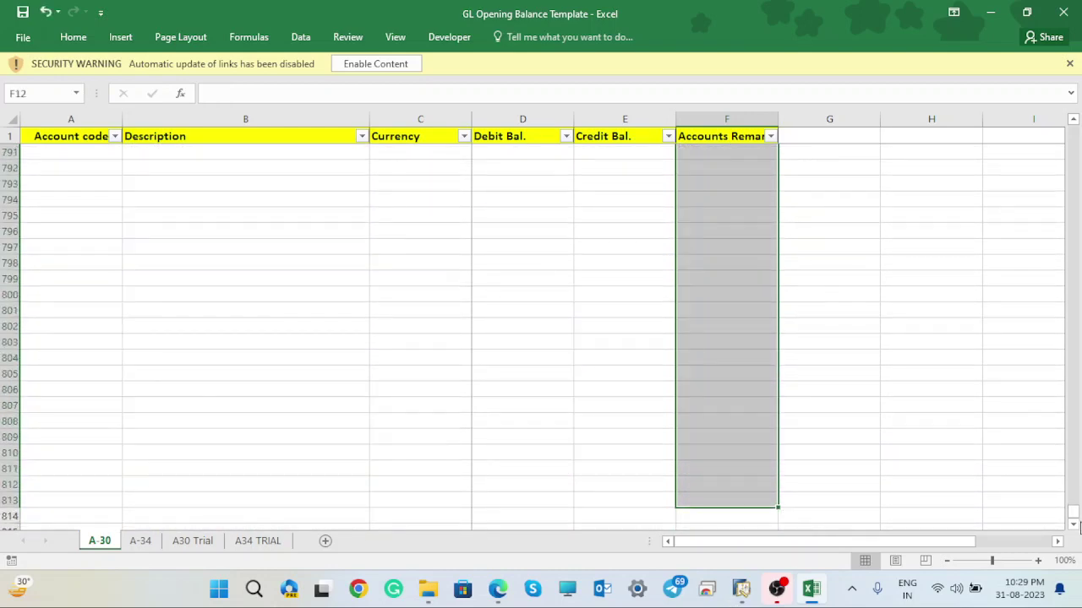
{"action": "left_click_drag", "start_coordinate": [1073, 512], "coordinate": [1073, 133]}
{"action": "left_click", "coordinate": [713, 311]}
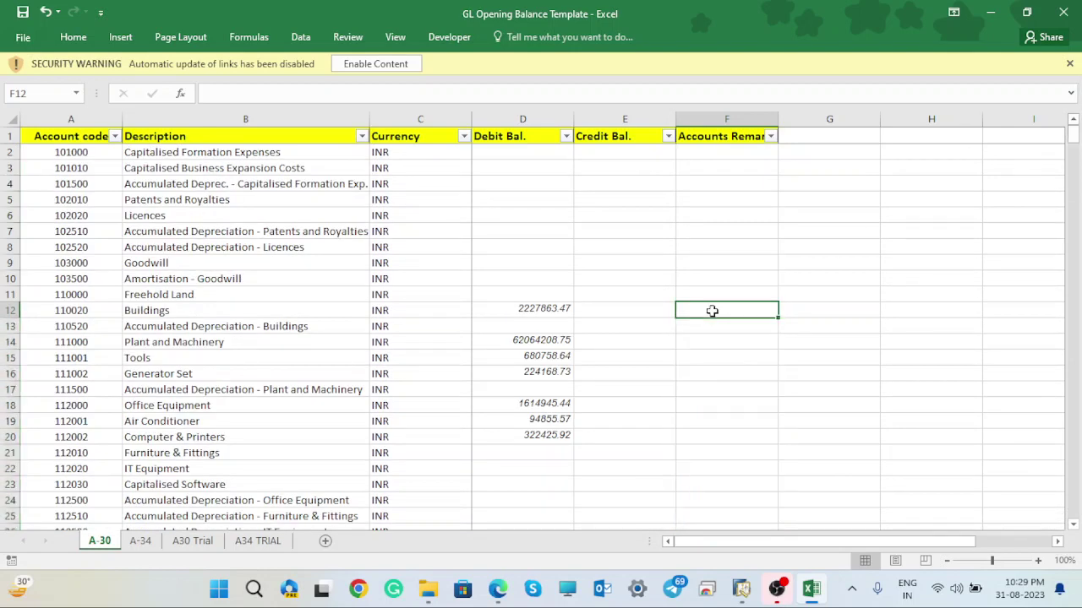
- Enter =D12-E12 in F12, enable content without updating links, and fill it down the column
{"action": "type", "text": "="}
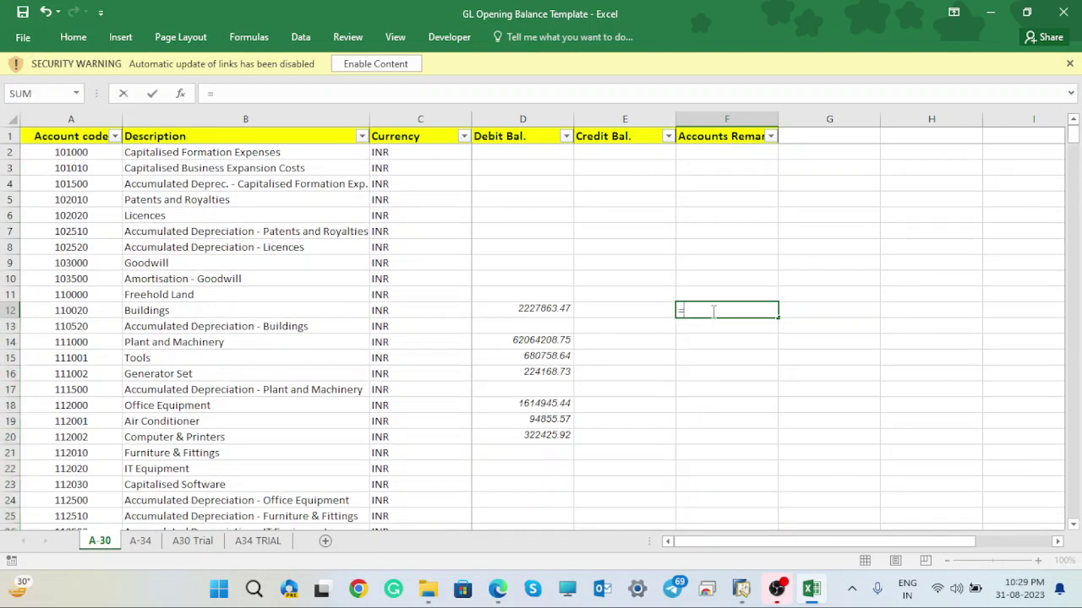
{"action": "left_click", "coordinate": [548, 308]}
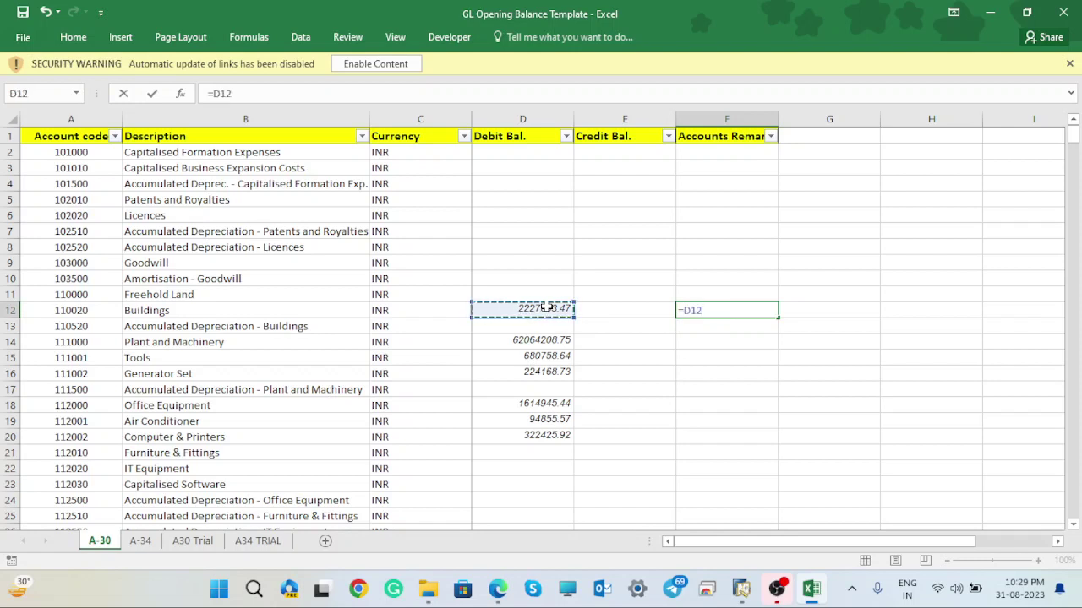
{"action": "type", "text": "-"}
{"action": "left_click", "coordinate": [633, 310]}
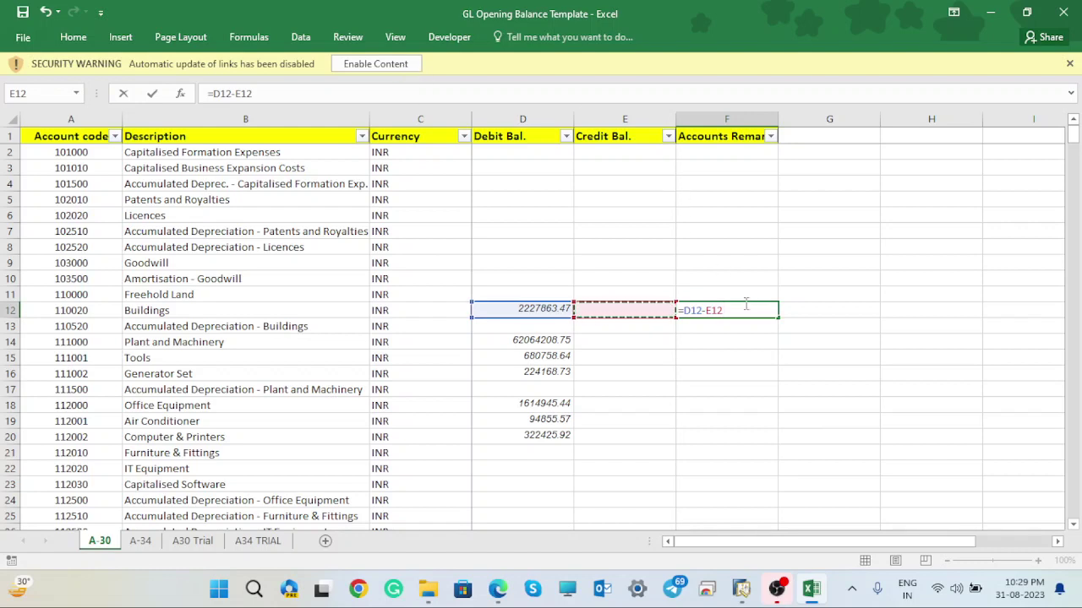
{"action": "key", "text": "ctrl+Return"}
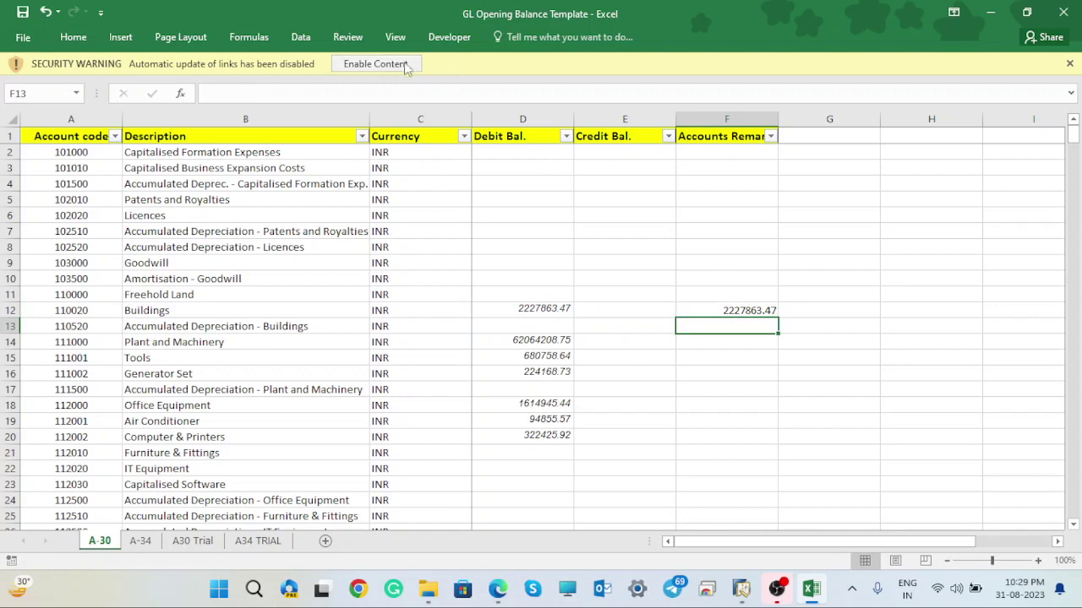
{"action": "left_click", "coordinate": [401, 67]}
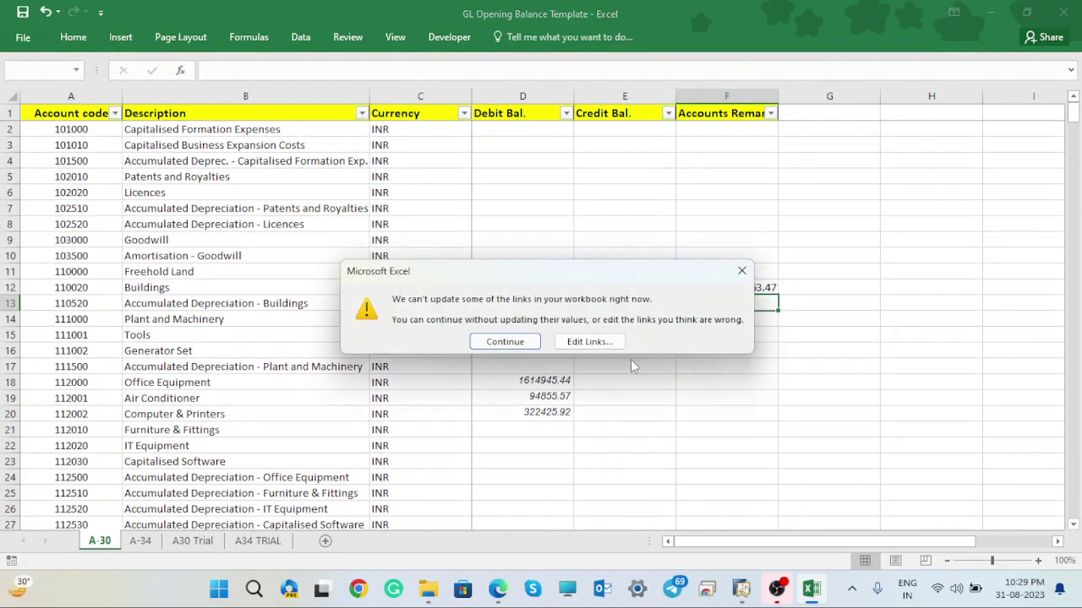
{"action": "left_click", "coordinate": [504, 343]}
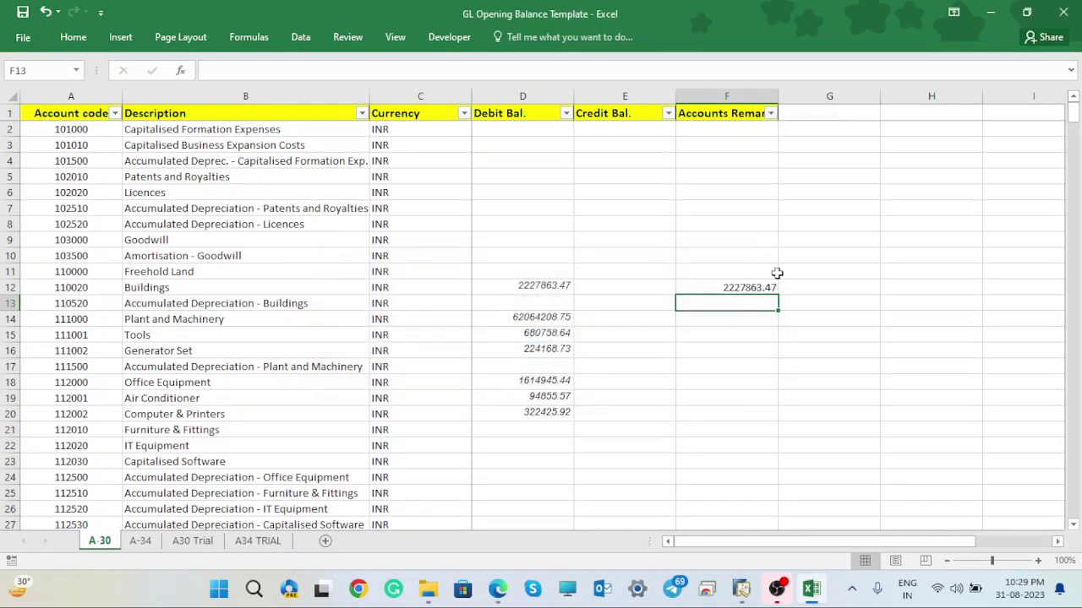
{"action": "left_click", "coordinate": [753, 288]}
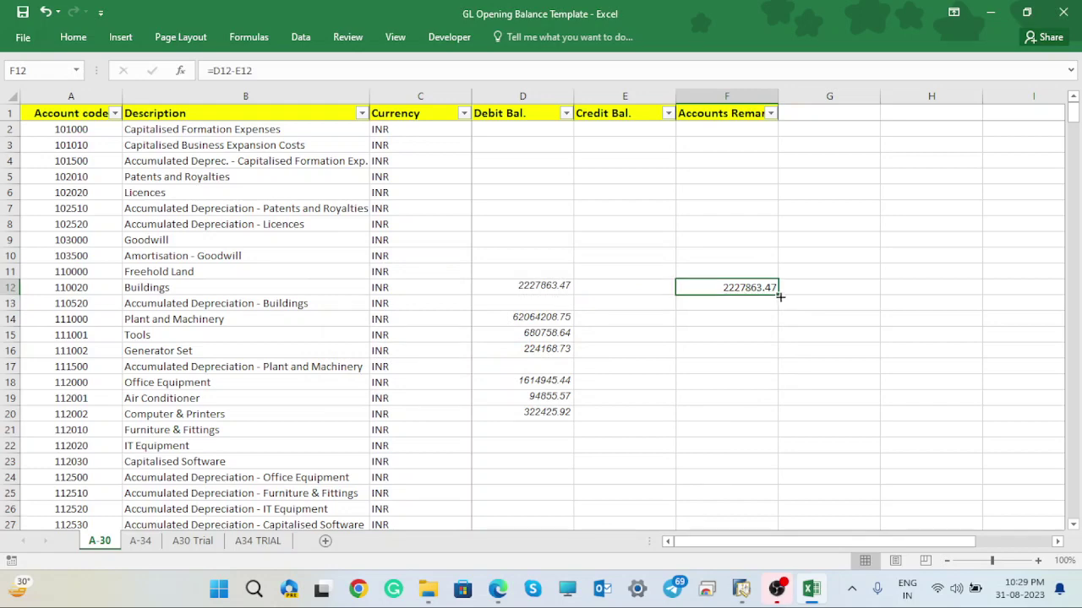
{"action": "double_click", "coordinate": [779, 297]}
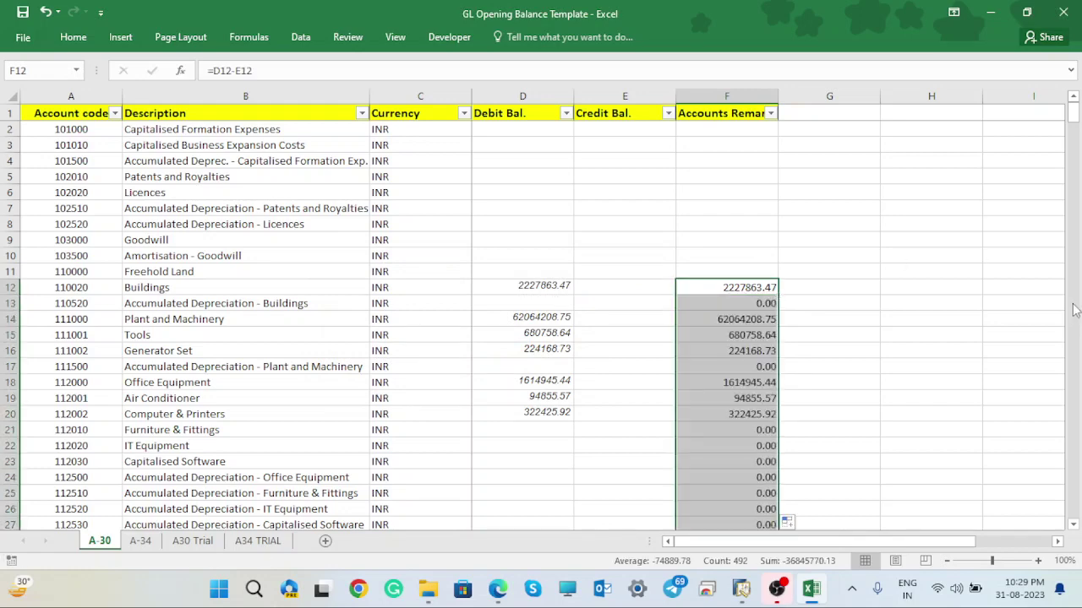
{"action": "left_click_drag", "start_coordinate": [1074, 114], "coordinate": [1075, 507]}
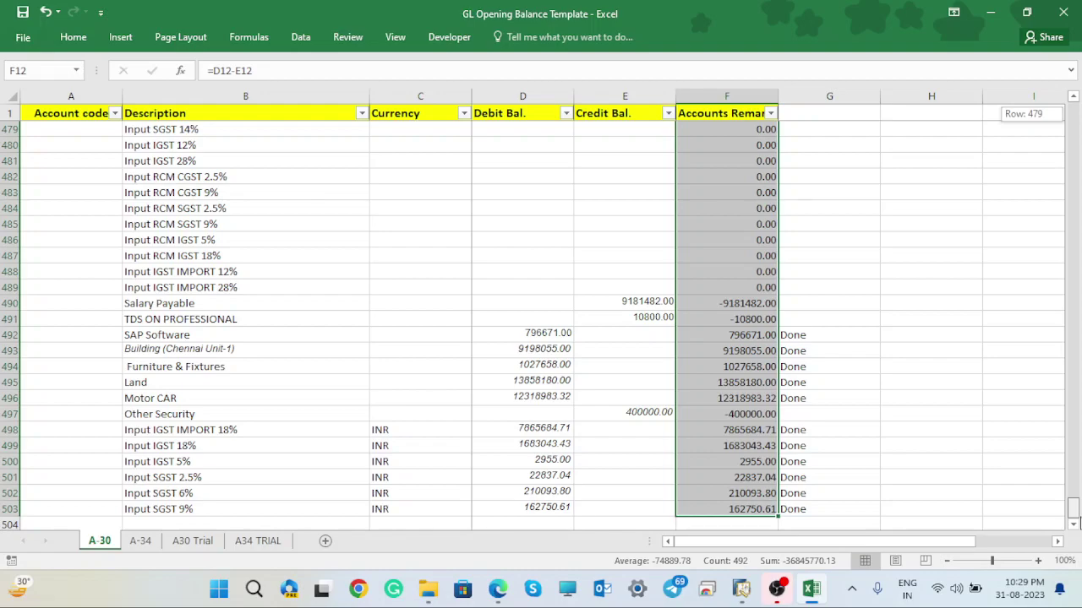
{"action": "left_click_drag", "start_coordinate": [1075, 507], "coordinate": [1073, 114]}
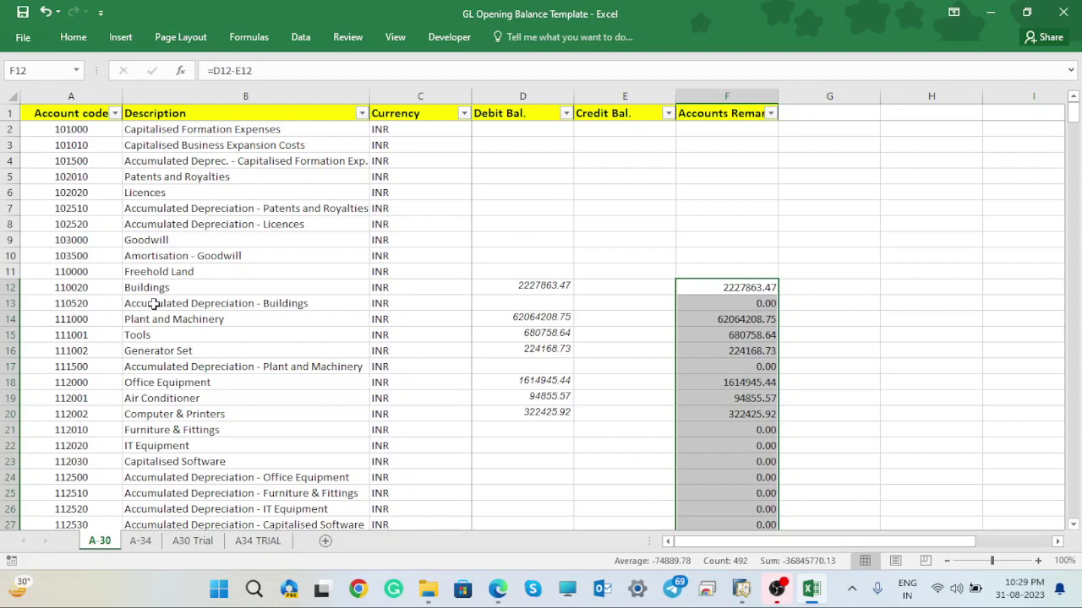
- Enter =D2-E2 in F2, fill it down to F11, and copy F2:F503
{"action": "left_click", "coordinate": [718, 131]}
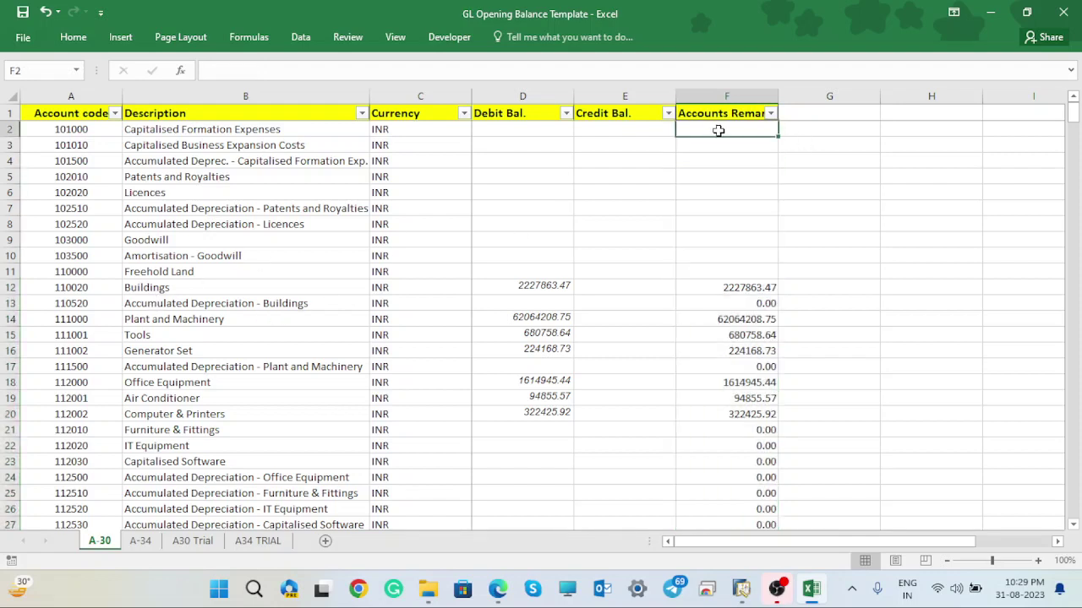
{"action": "type", "text": "0"}
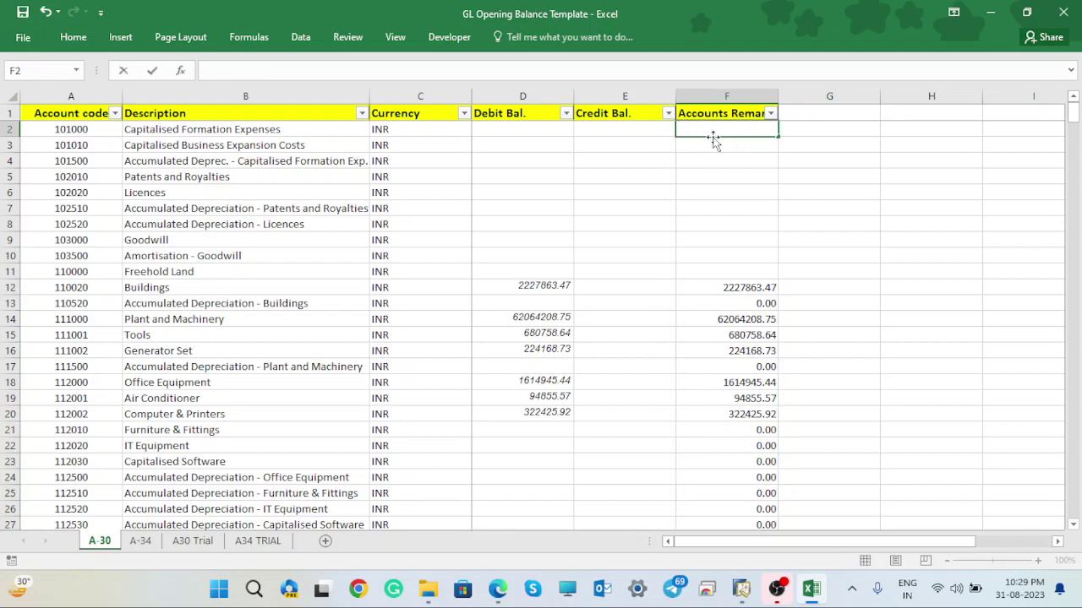
{"action": "type", "text": "="}
{"action": "left_click", "coordinate": [532, 128]}
{"action": "type", "text": "-"}
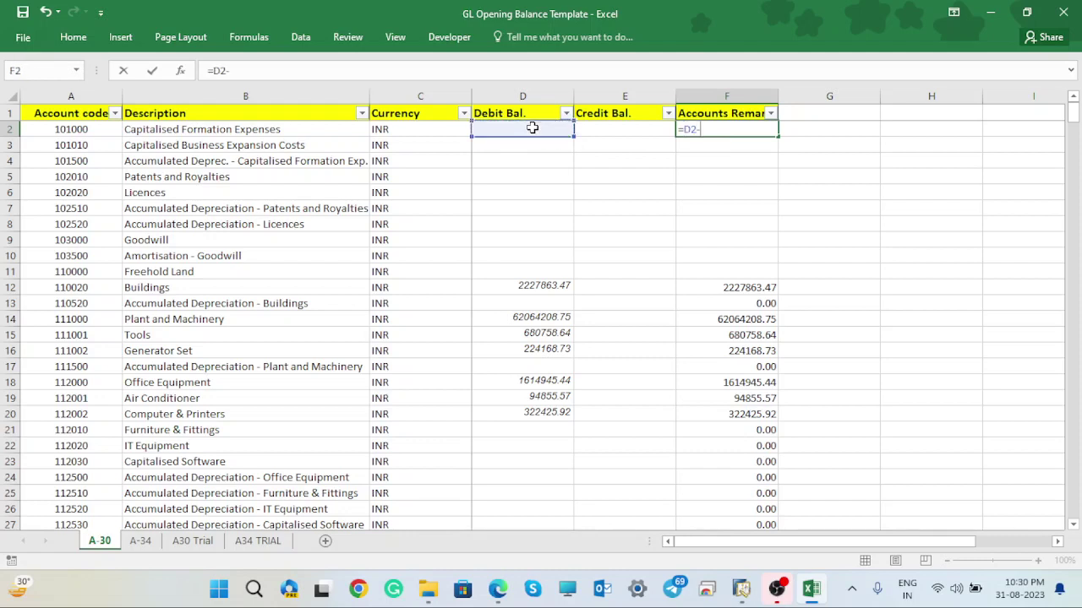
{"action": "left_click", "coordinate": [618, 126]}
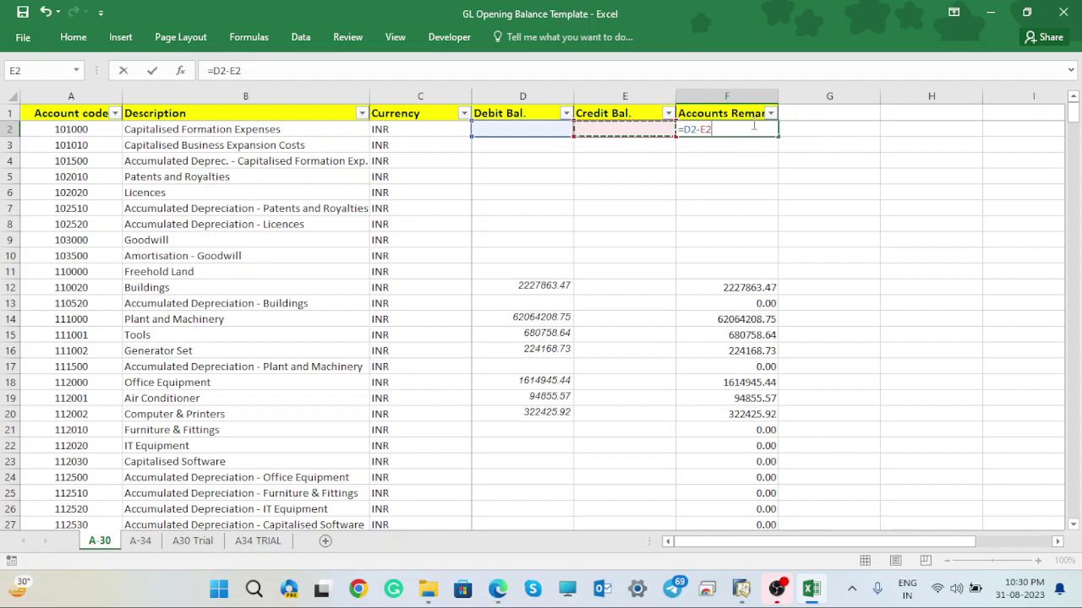
{"action": "key", "text": "Return"}
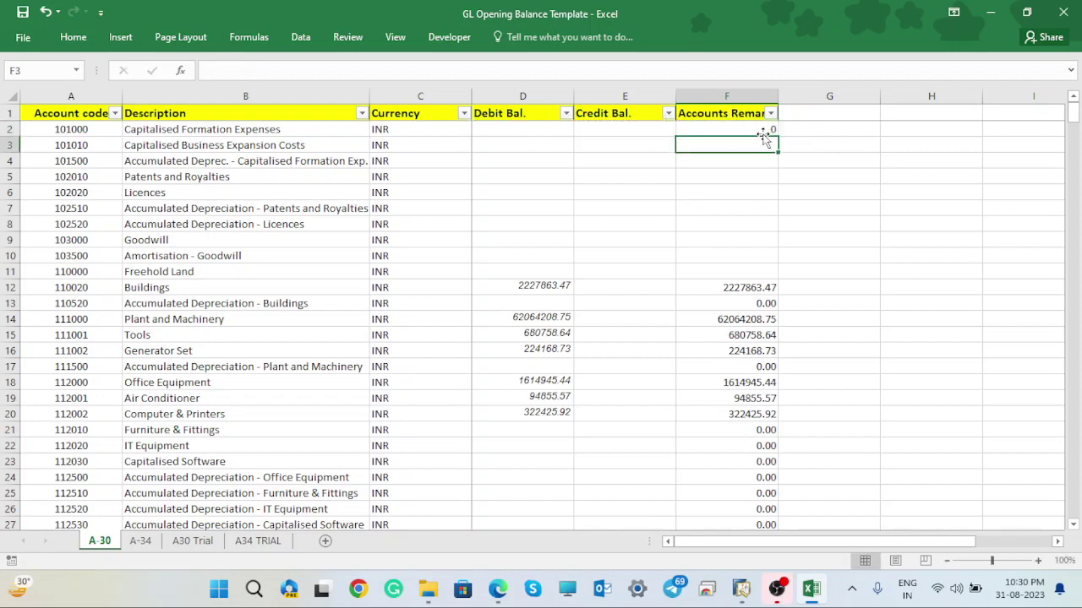
{"action": "left_click", "coordinate": [763, 128]}
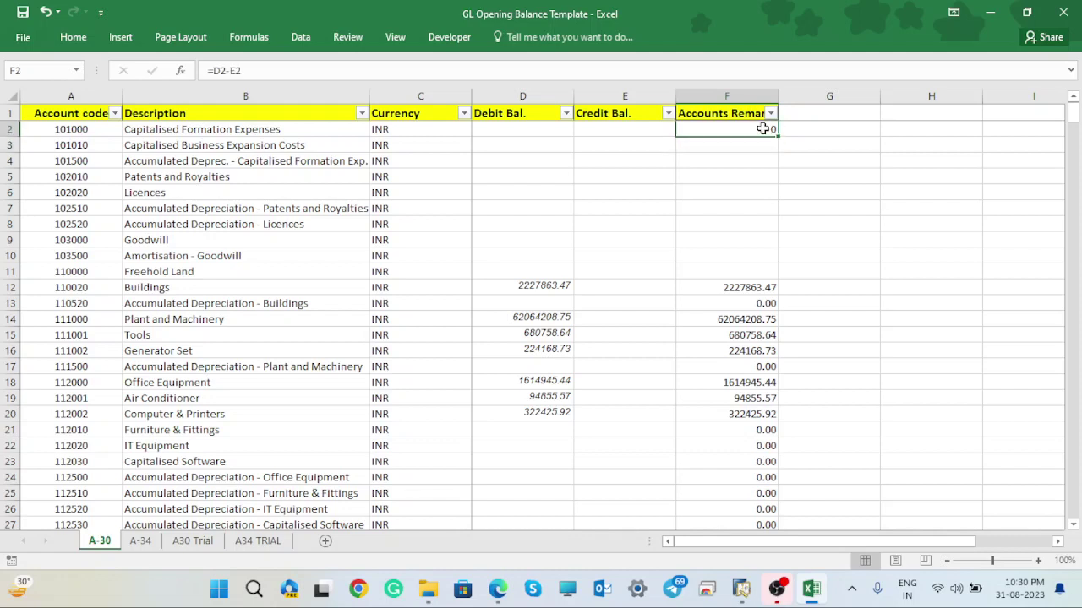
{"action": "left_click_drag", "start_coordinate": [777, 140], "coordinate": [776, 277]}
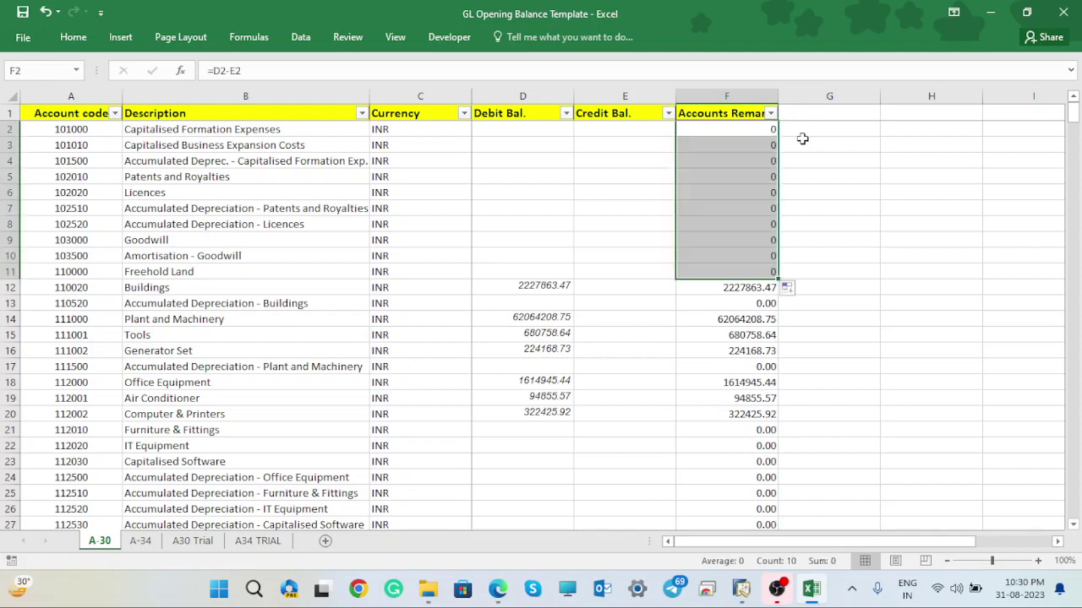
{"action": "left_click", "coordinate": [867, 179]}
{"action": "left_click_drag", "start_coordinate": [749, 128], "coordinate": [749, 461]}
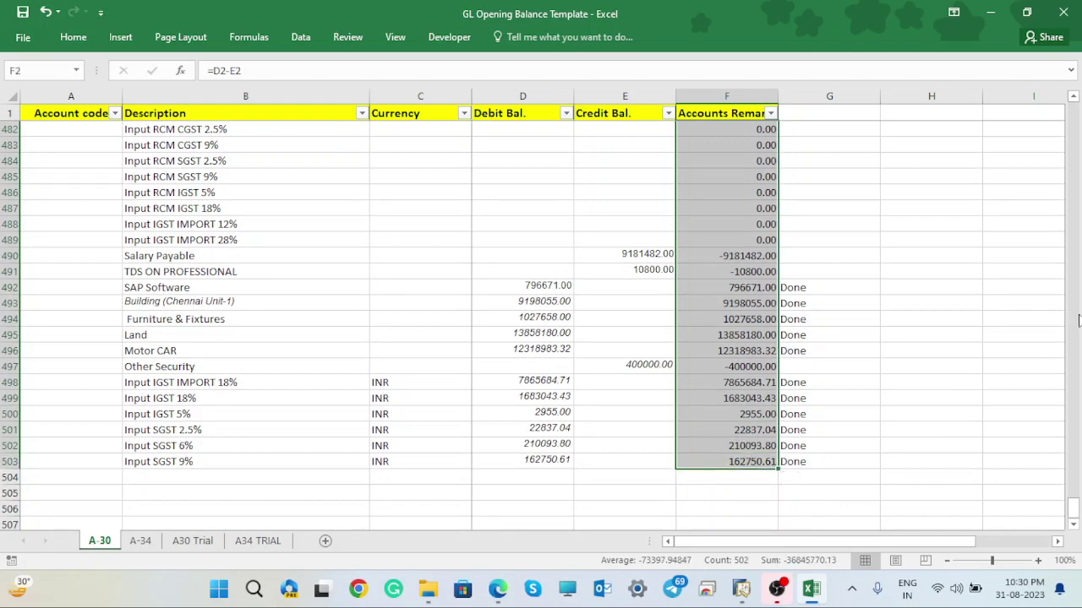
{"action": "key", "text": "ctrl+c"}
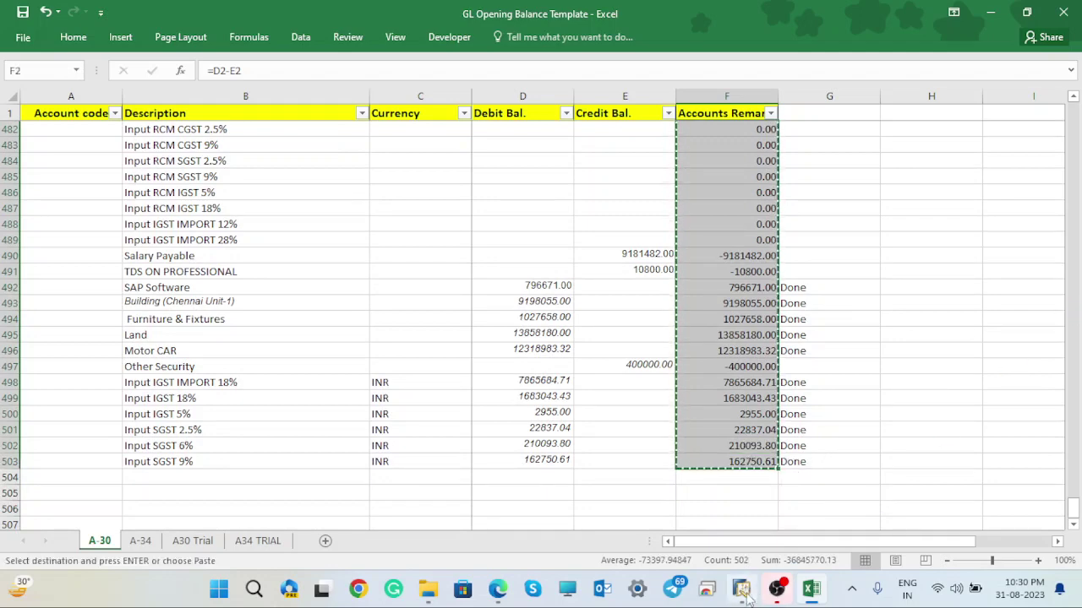
- Choose Opening Balance Account (L-CL-EEP-002) as the offset account, found by searching 'open'
{"action": "left_click", "coordinate": [742, 591]}
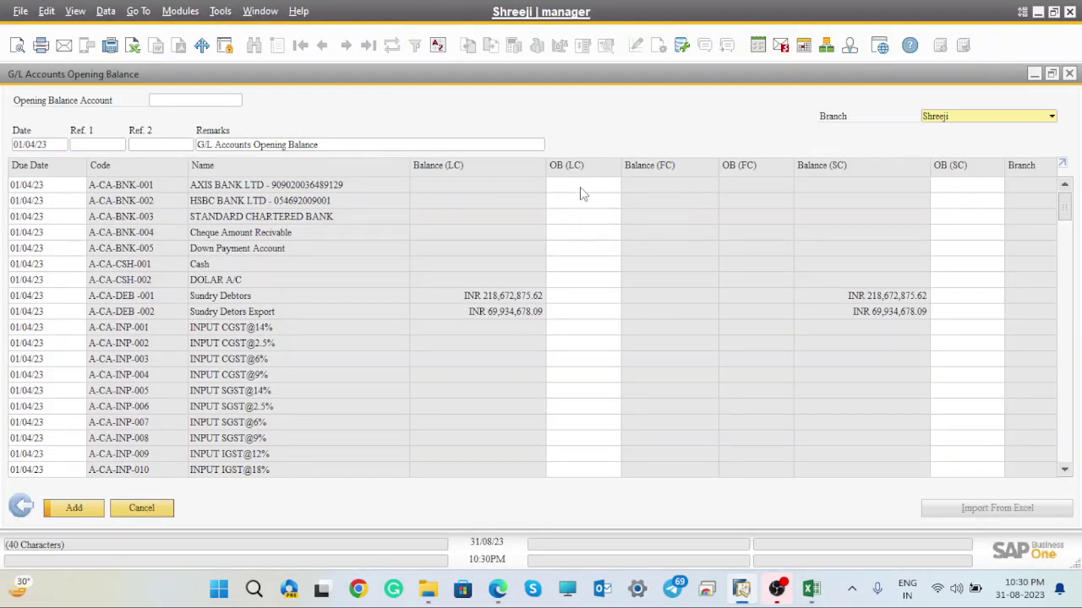
{"action": "left_click", "coordinate": [237, 102]}
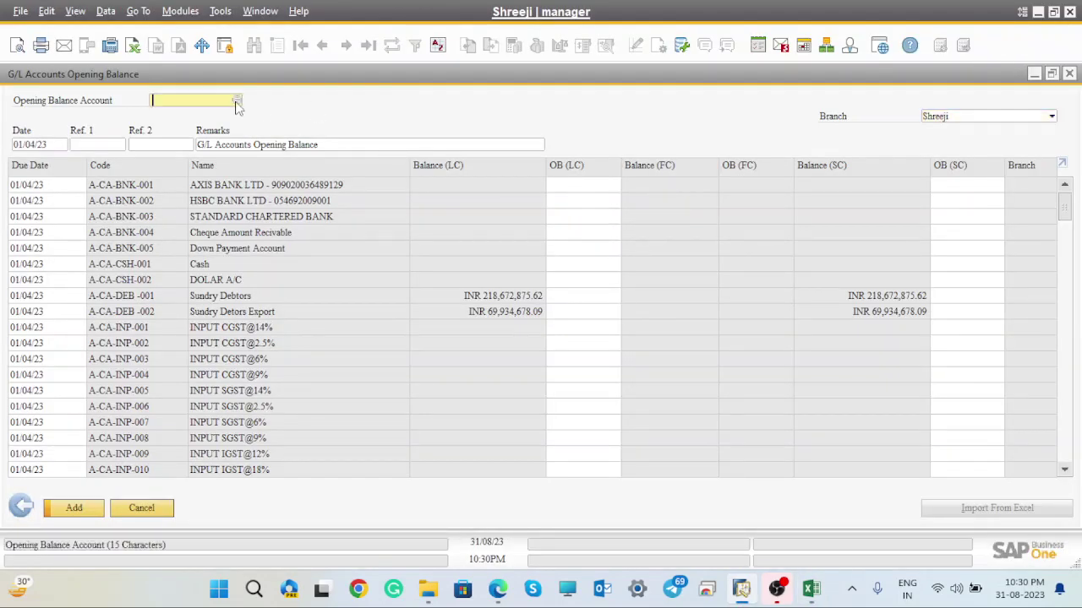
{"action": "left_click", "coordinate": [236, 102]}
{"action": "double_click", "coordinate": [464, 157]}
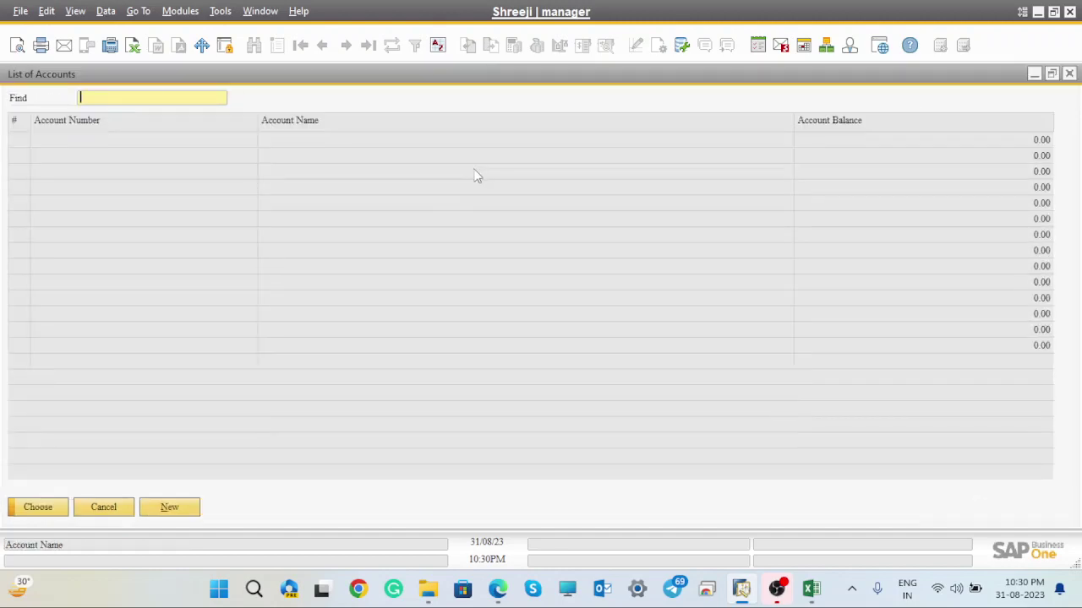
{"action": "double_click", "coordinate": [298, 124]}
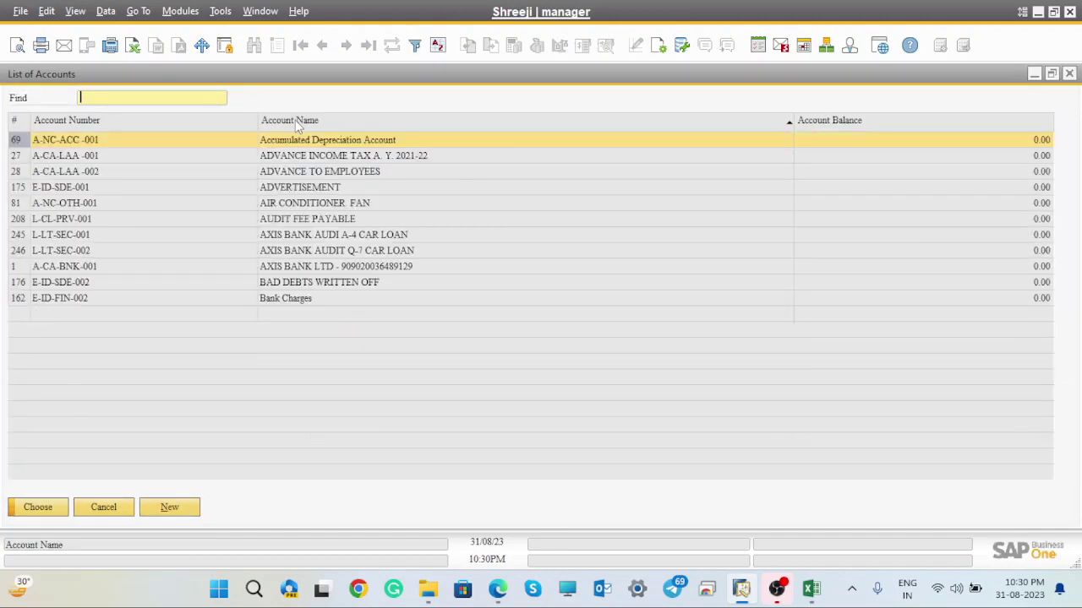
{"action": "type", "text": "open"}
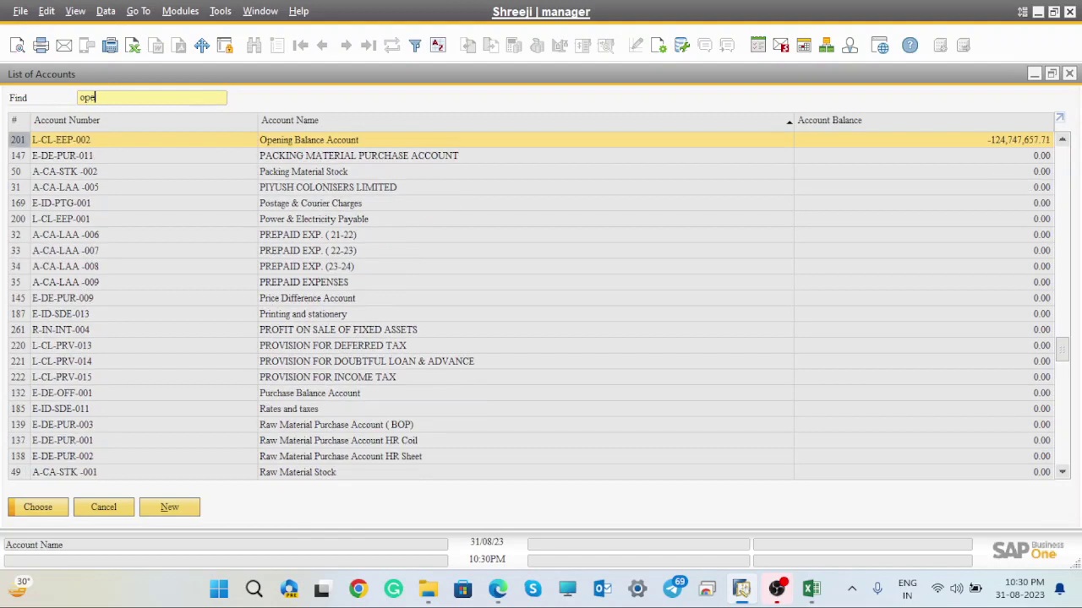
{"action": "left_click", "coordinate": [35, 510]}
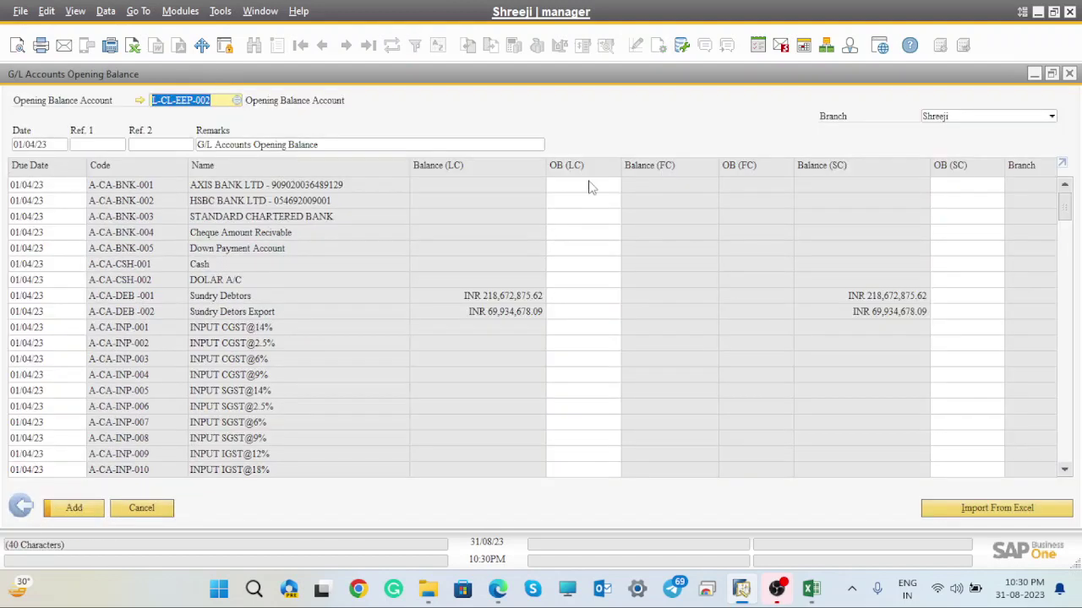
{"action": "left_click", "coordinate": [589, 184]}
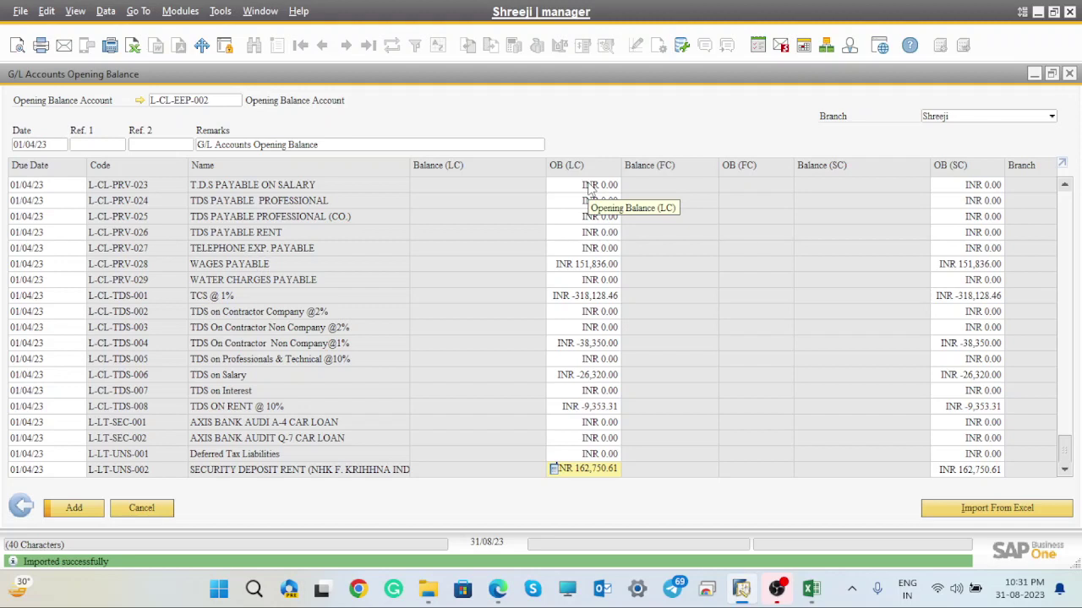
- Append 'as 1 April 2023' to the remarks and add the opening balances for branch Shreeji
{"action": "left_click", "coordinate": [208, 144]}
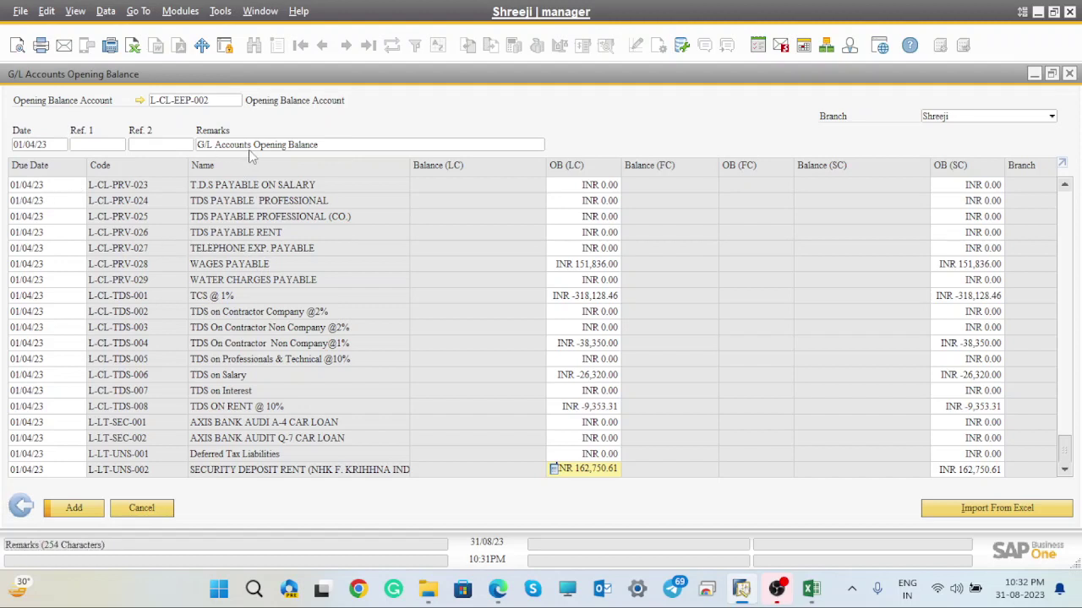
{"action": "left_click", "coordinate": [342, 144]}
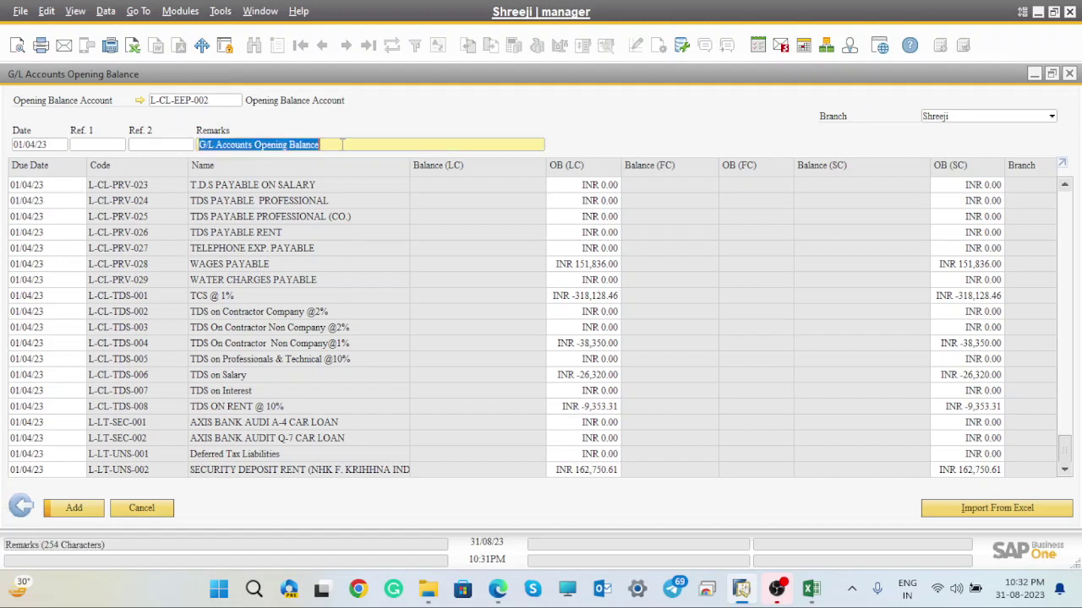
{"action": "left_click", "coordinate": [342, 144]}
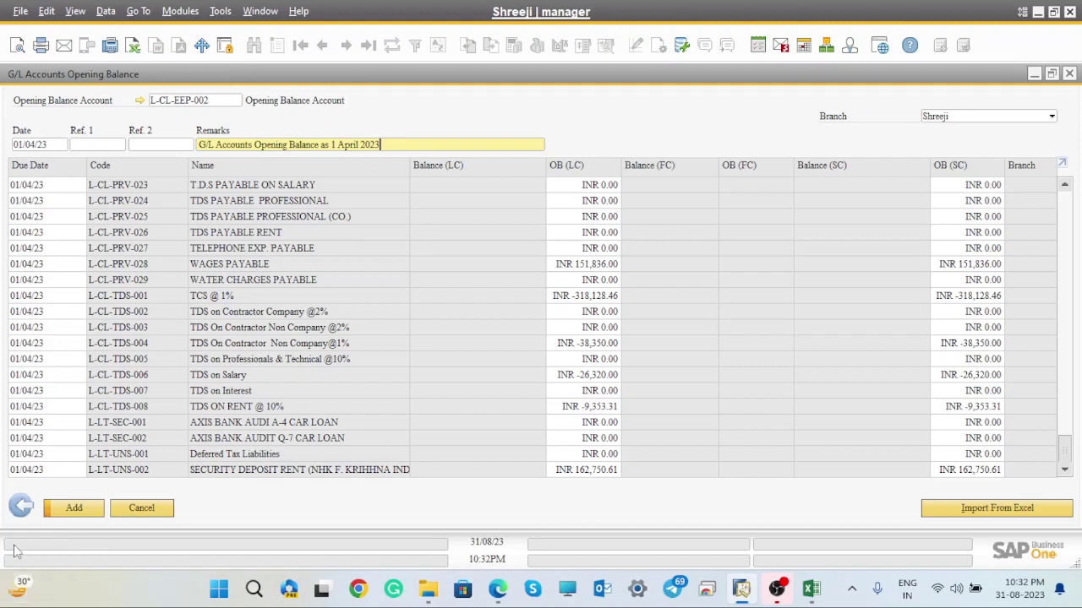
{"action": "left_click", "coordinate": [82, 511]}
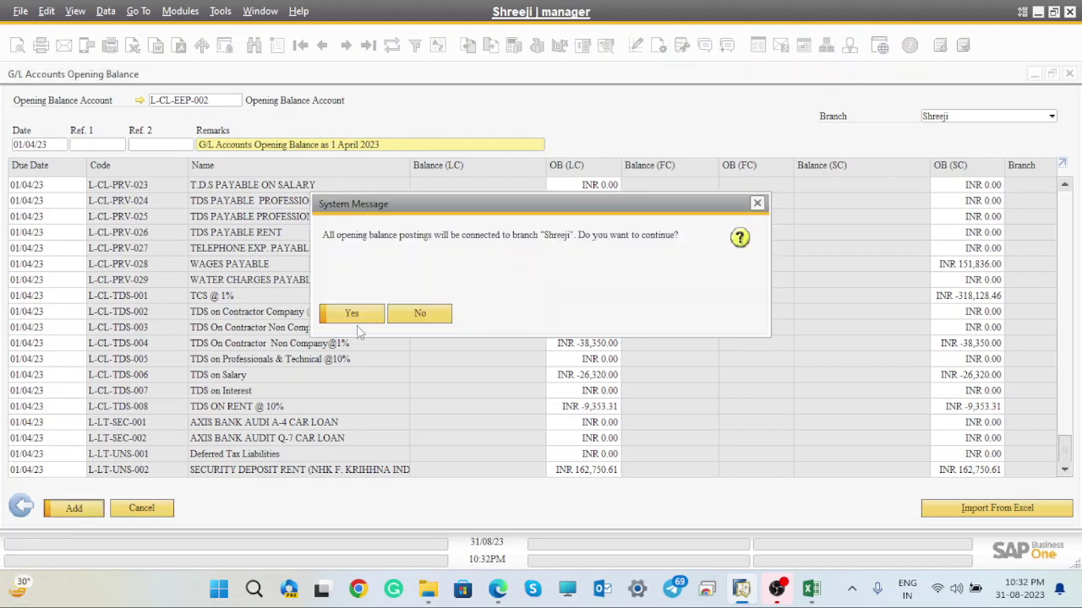
{"action": "left_click", "coordinate": [353, 313]}
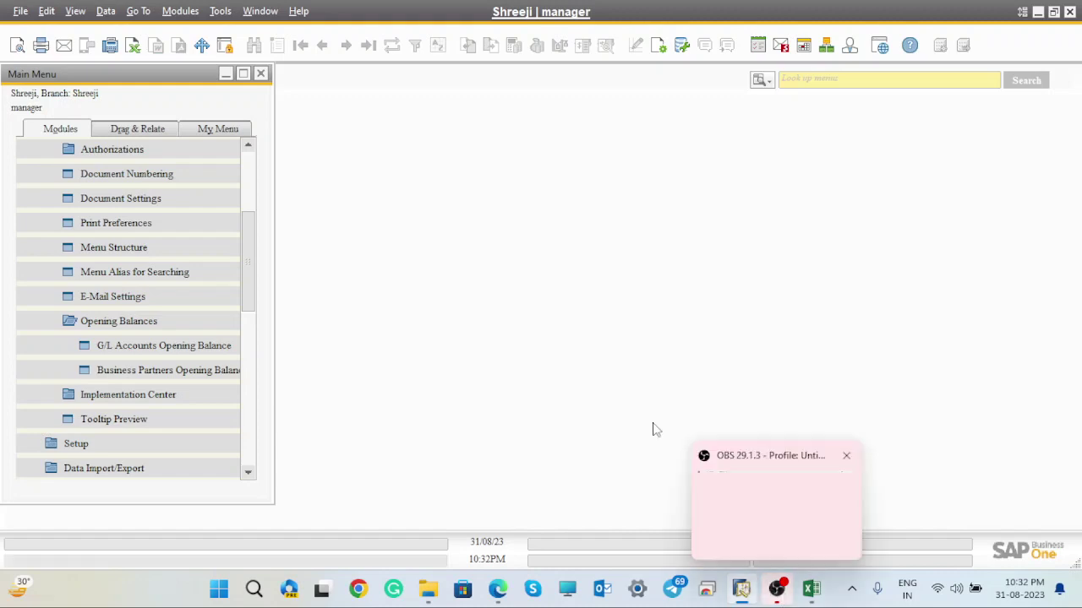
- Switch back to the Google Meet call window in Edge
{"action": "mouse_move", "coordinate": [497, 589]}
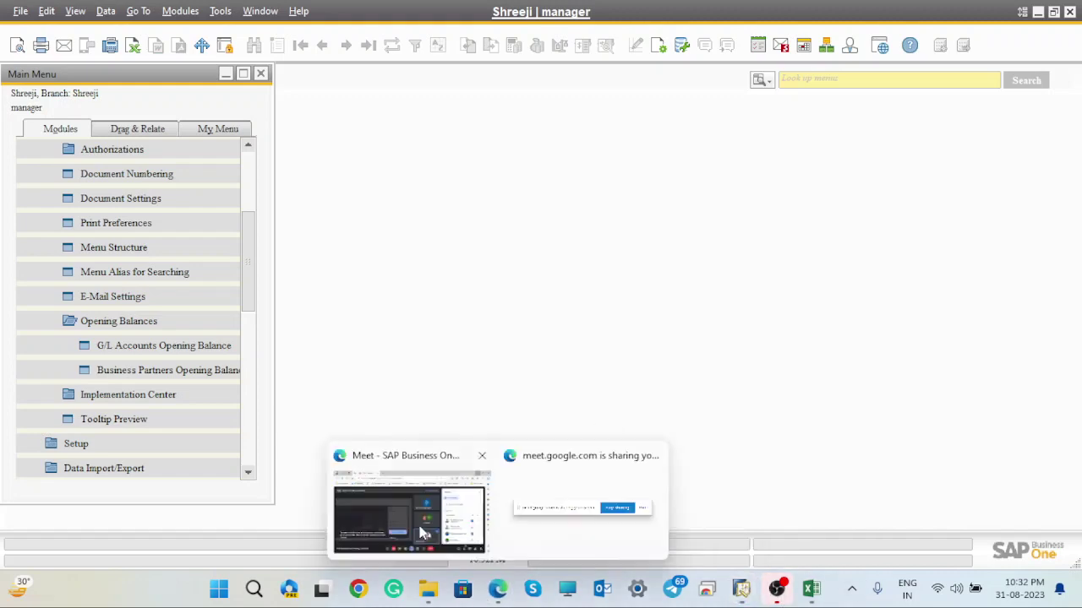
{"action": "left_click", "coordinate": [420, 528]}
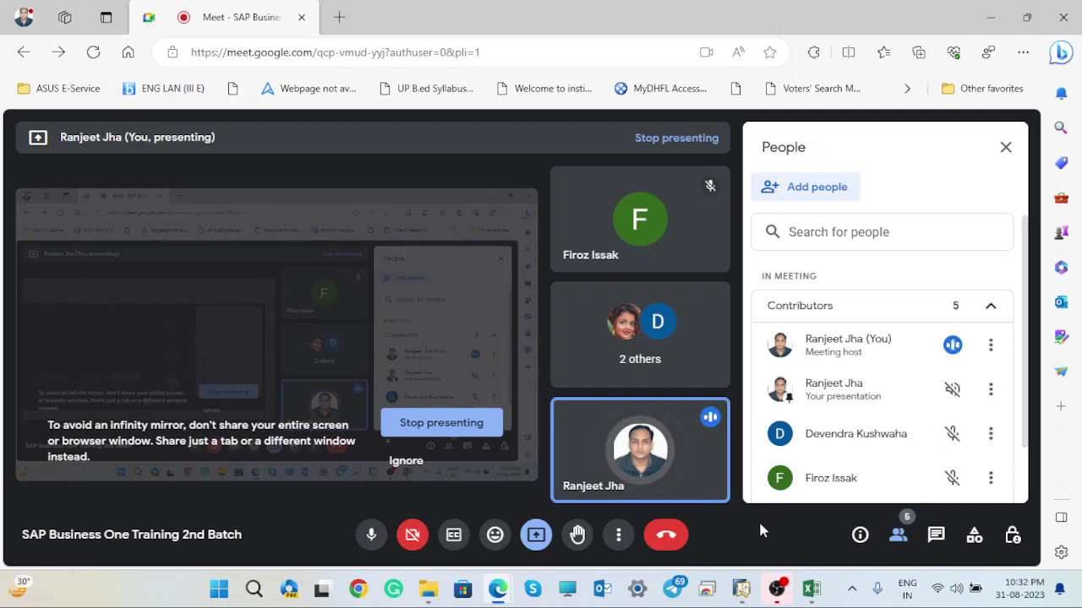